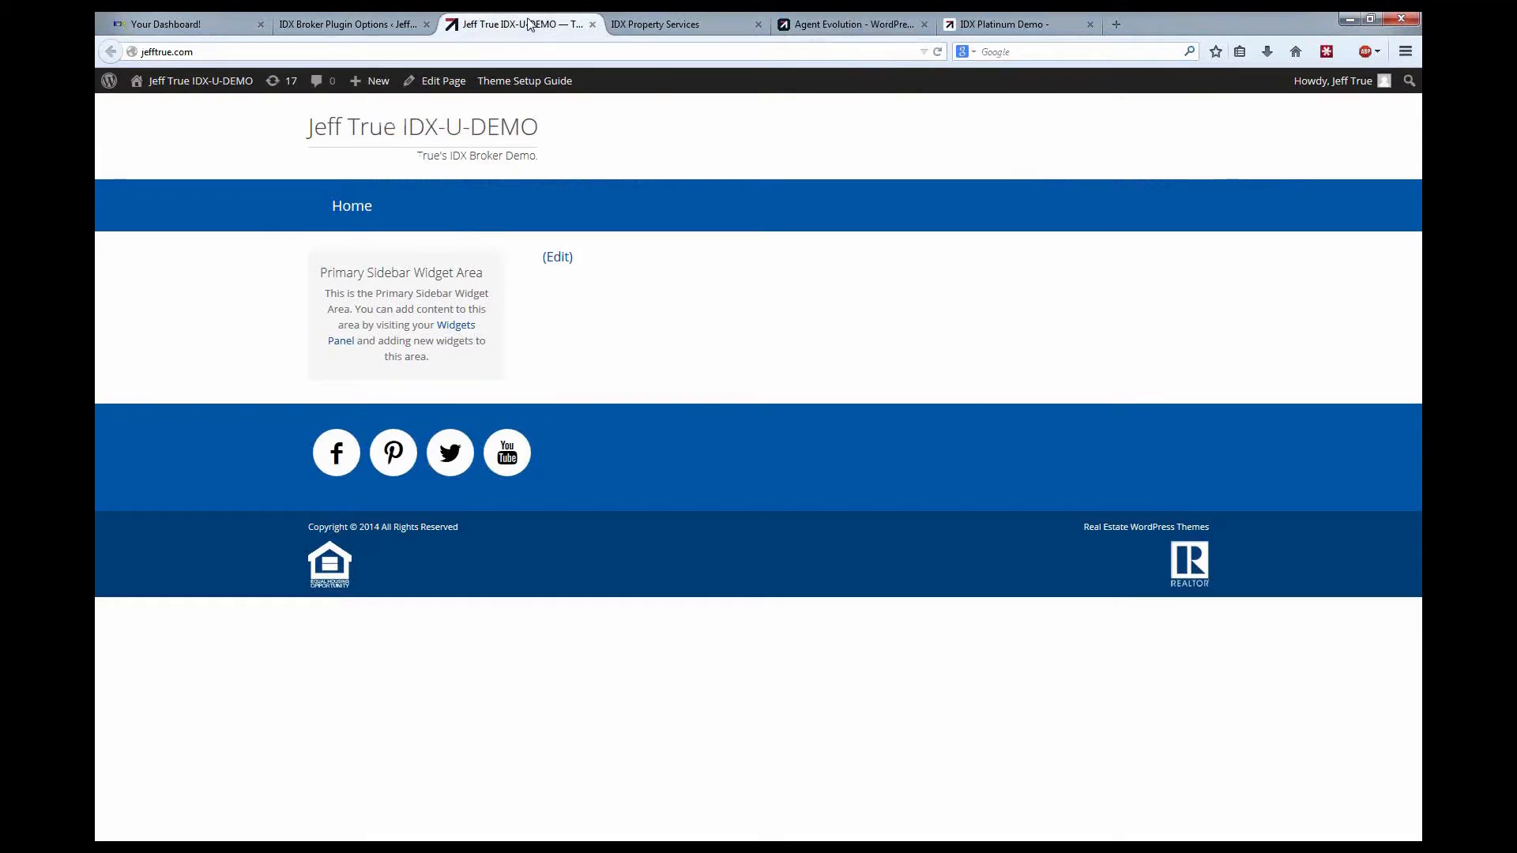
Step: Examine the IDX Platinum Demo site's homepage and its map search page, and return to the homepage
{"action": "left_click", "coordinate": [528, 25]}
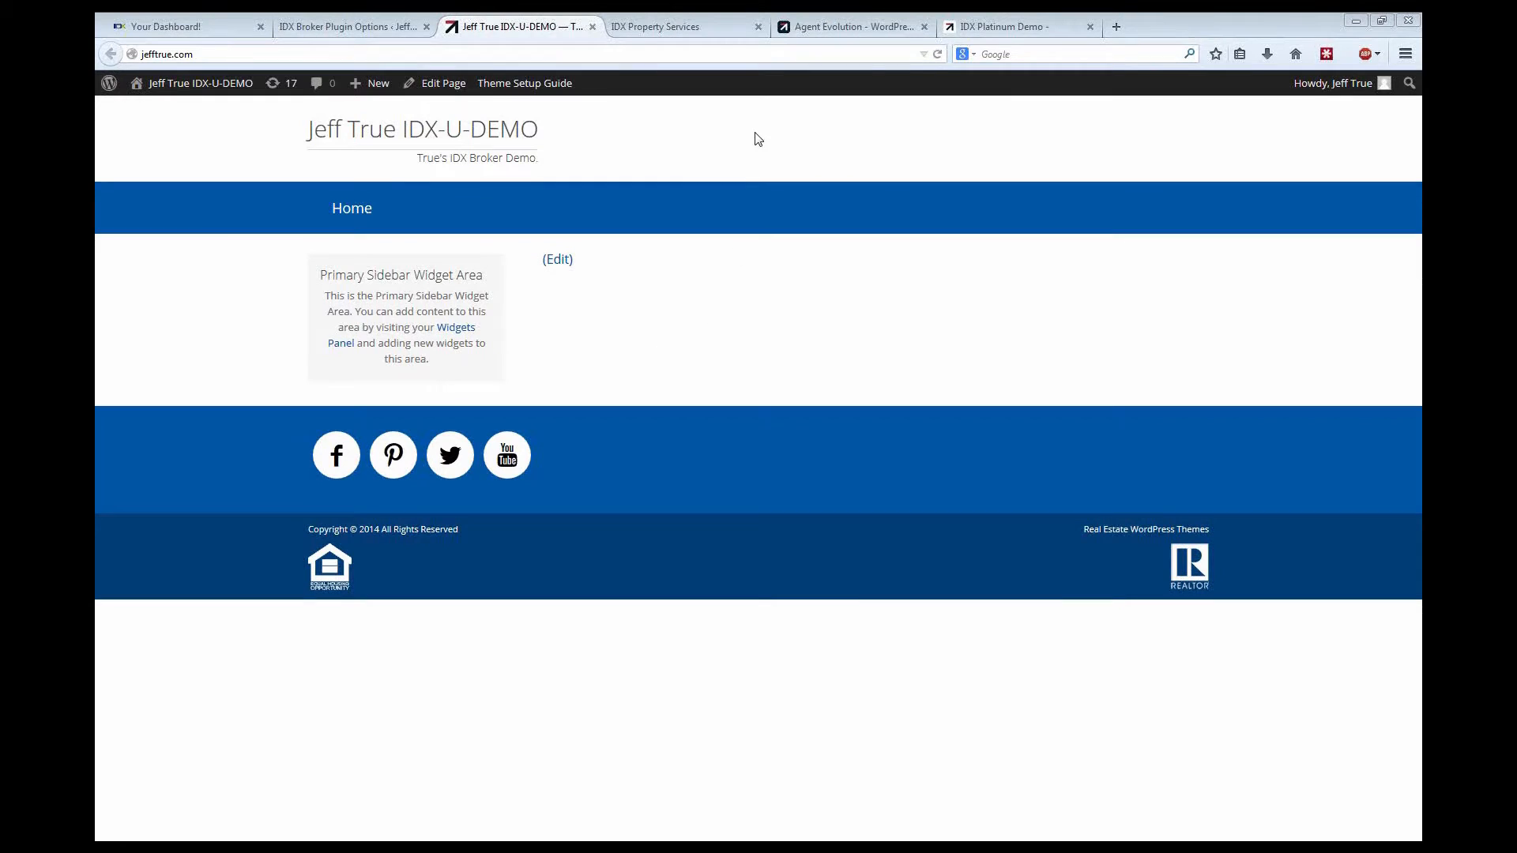
{"action": "left_click", "coordinate": [856, 24]}
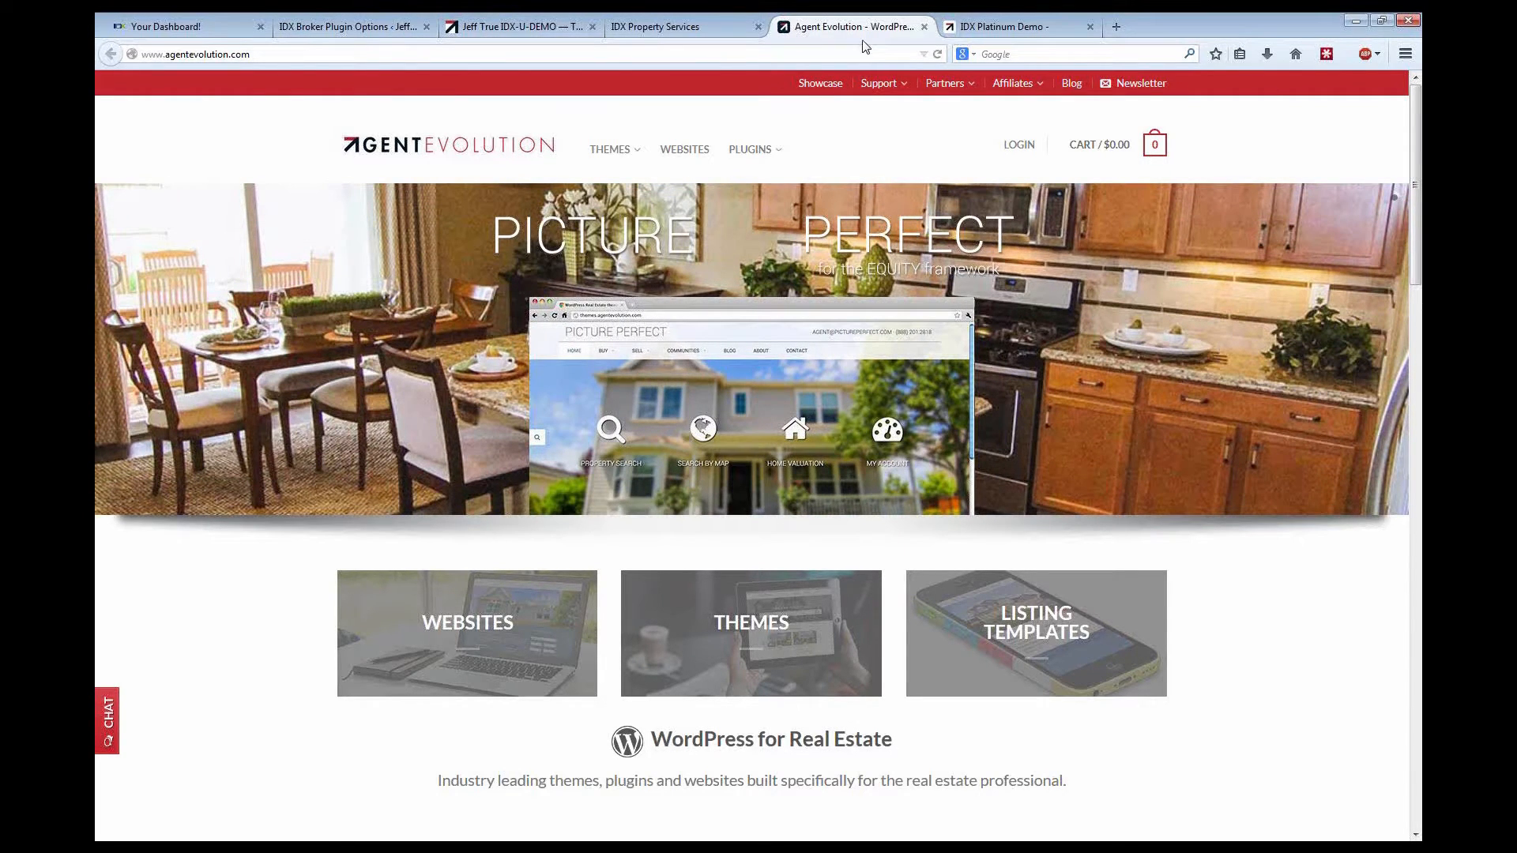
{"action": "left_click", "coordinate": [995, 27]}
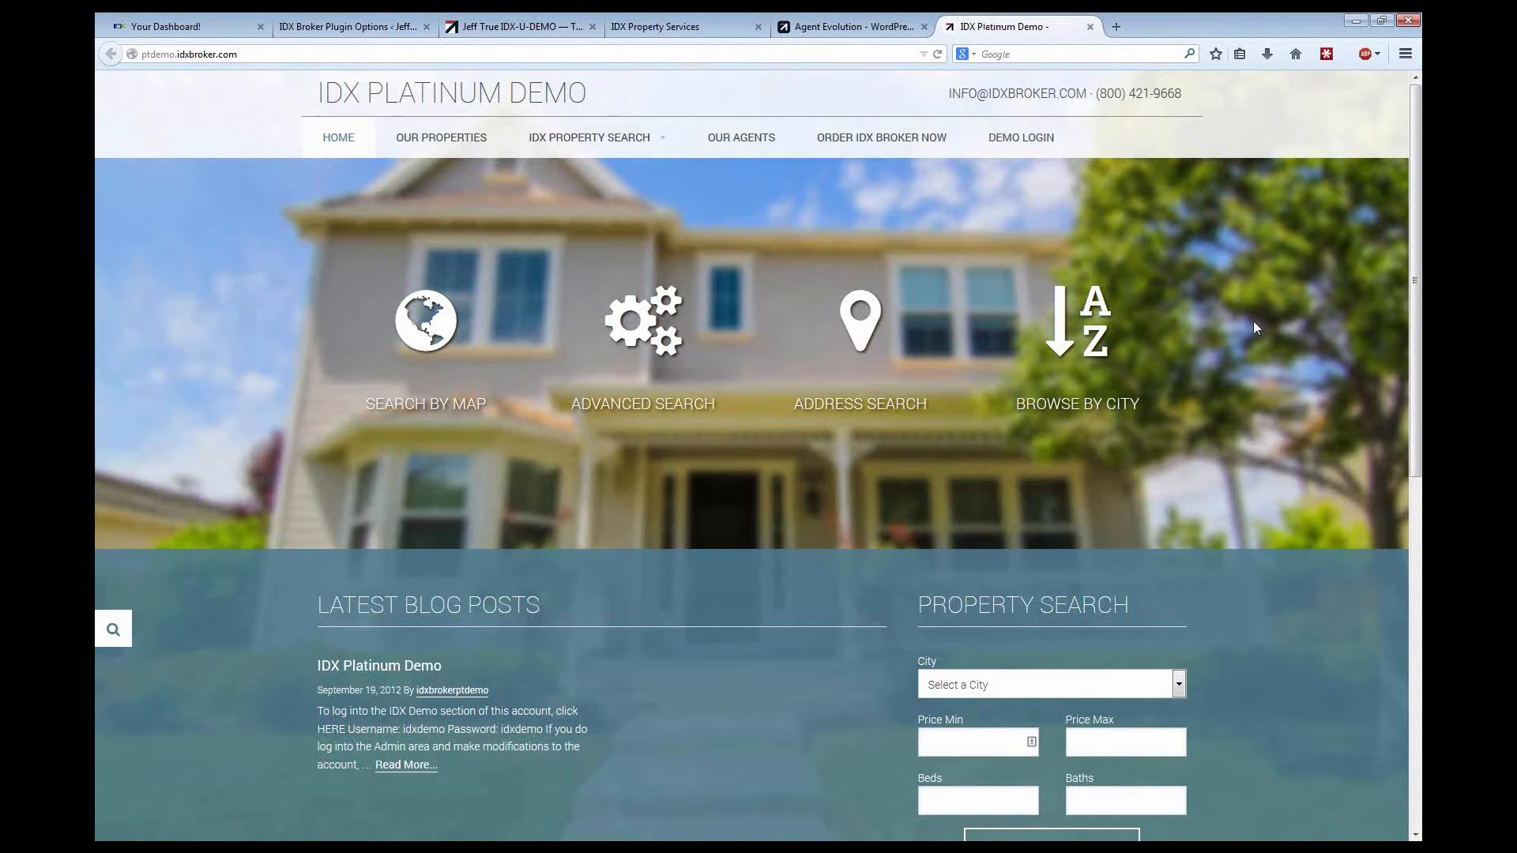
{"action": "scroll", "coordinate": [1245, 325], "scroll_direction": "down", "scroll_amount": 8}
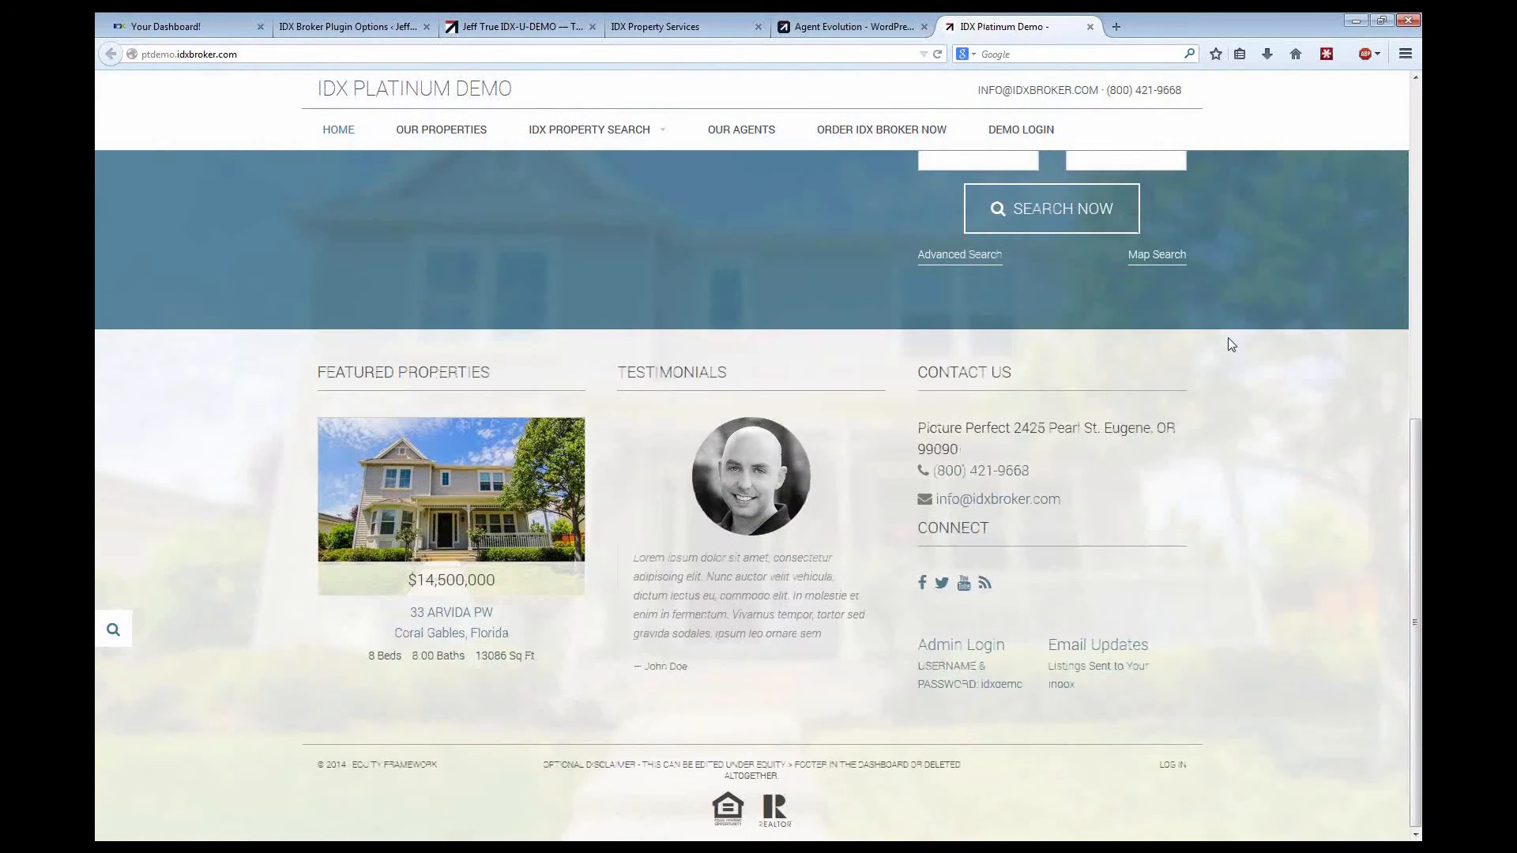
{"action": "scroll", "coordinate": [1223, 338], "scroll_direction": "up", "scroll_amount": 8}
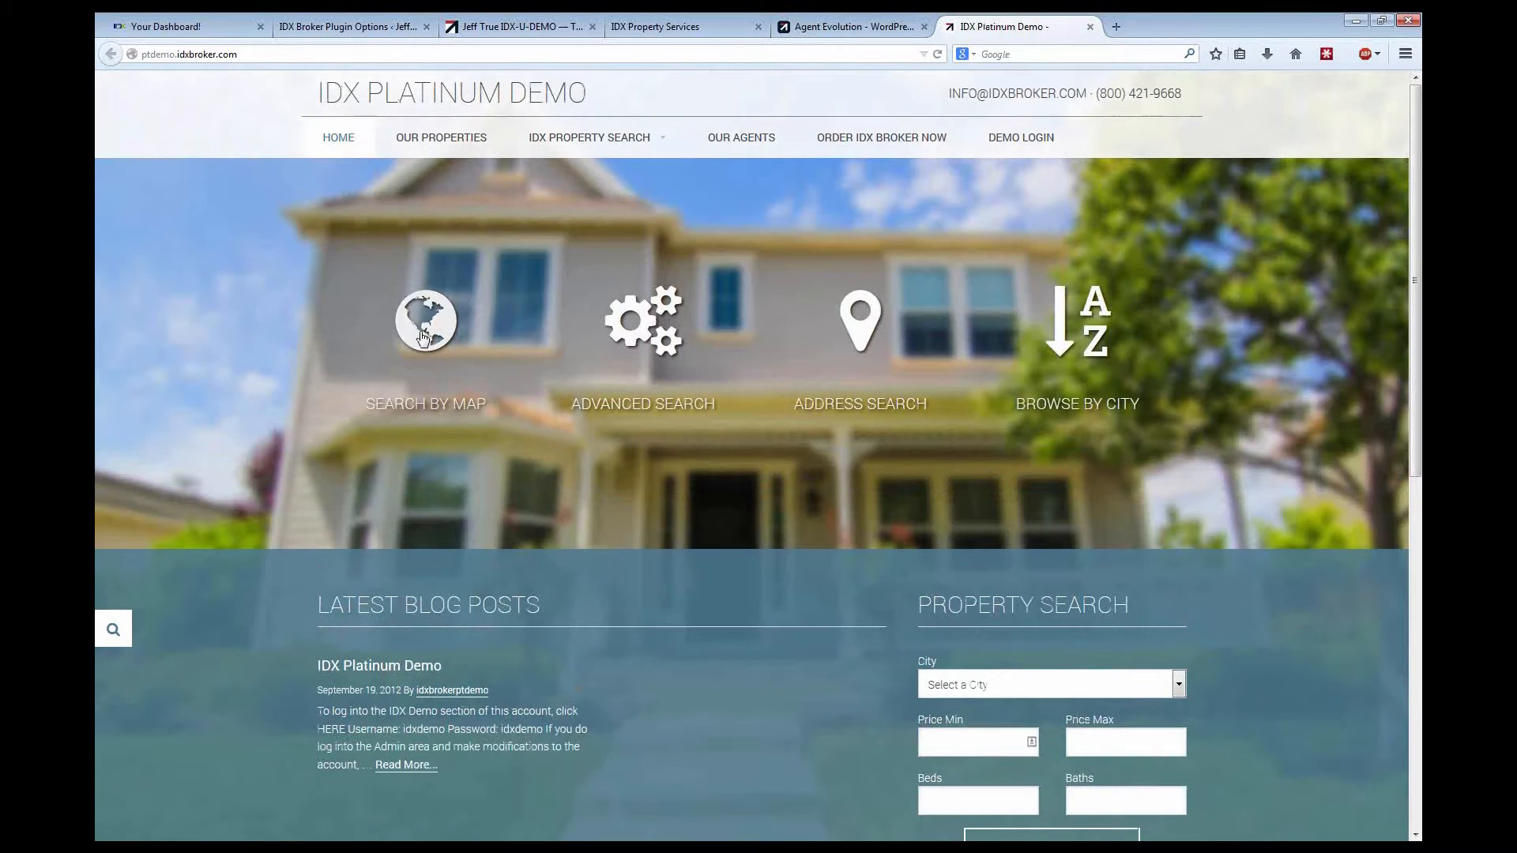
{"action": "left_click", "coordinate": [427, 338]}
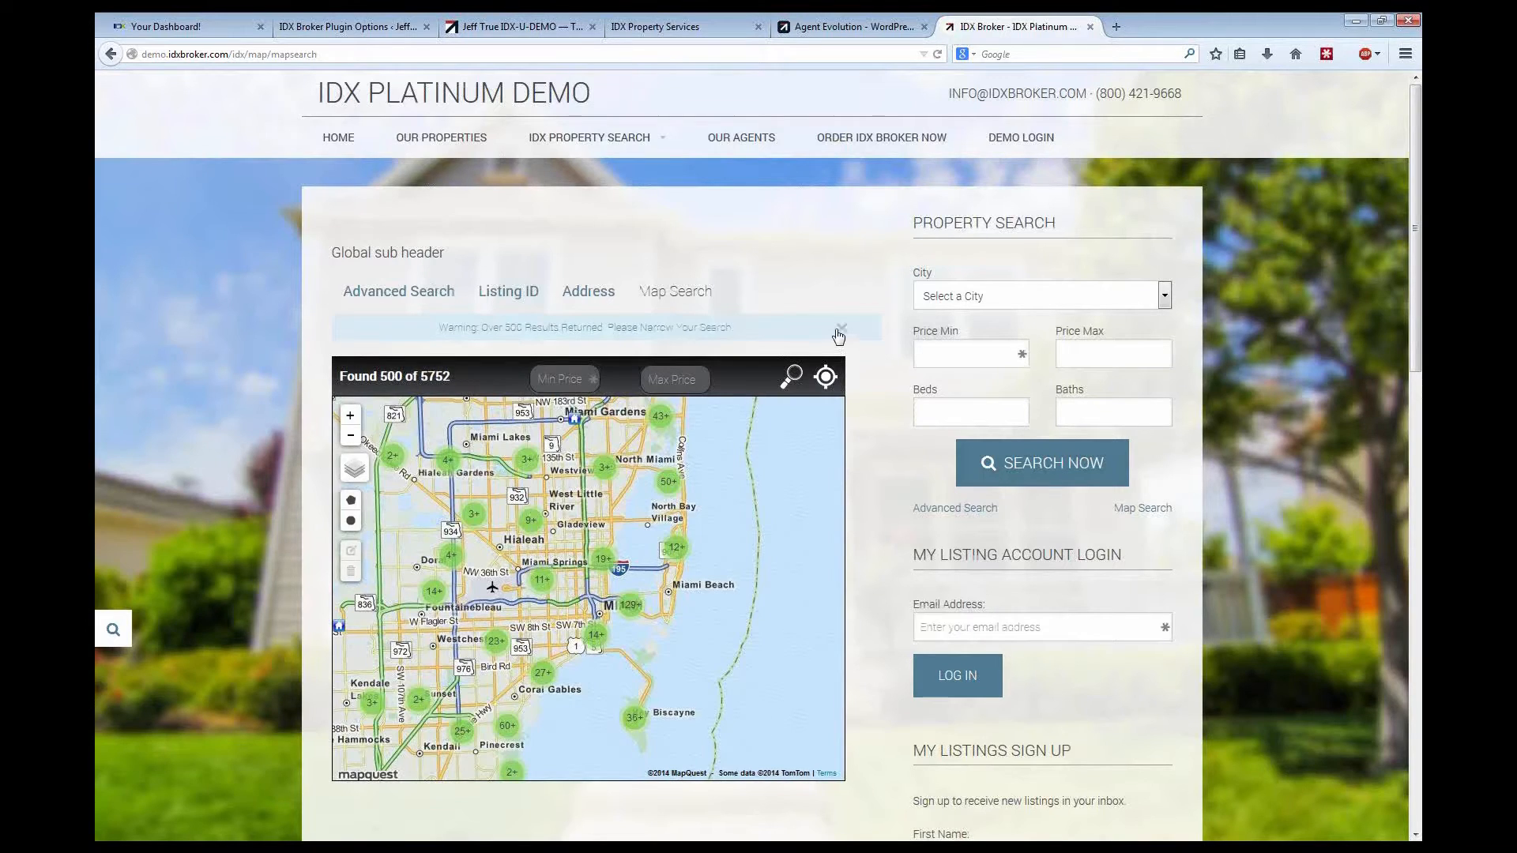
{"action": "mouse_move", "coordinate": [562, 144]}
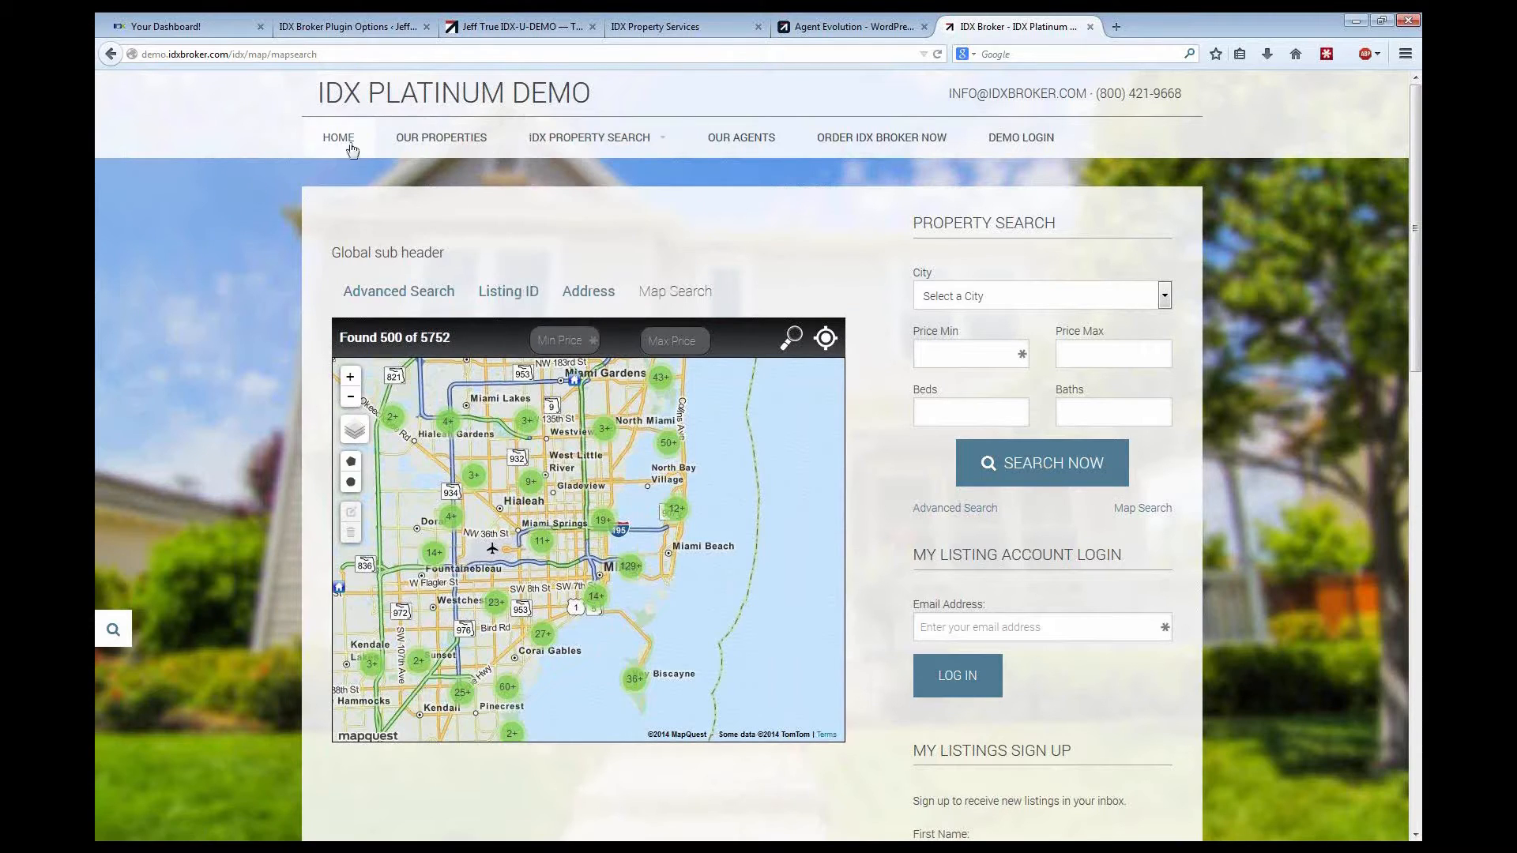
{"action": "left_click", "coordinate": [321, 133]}
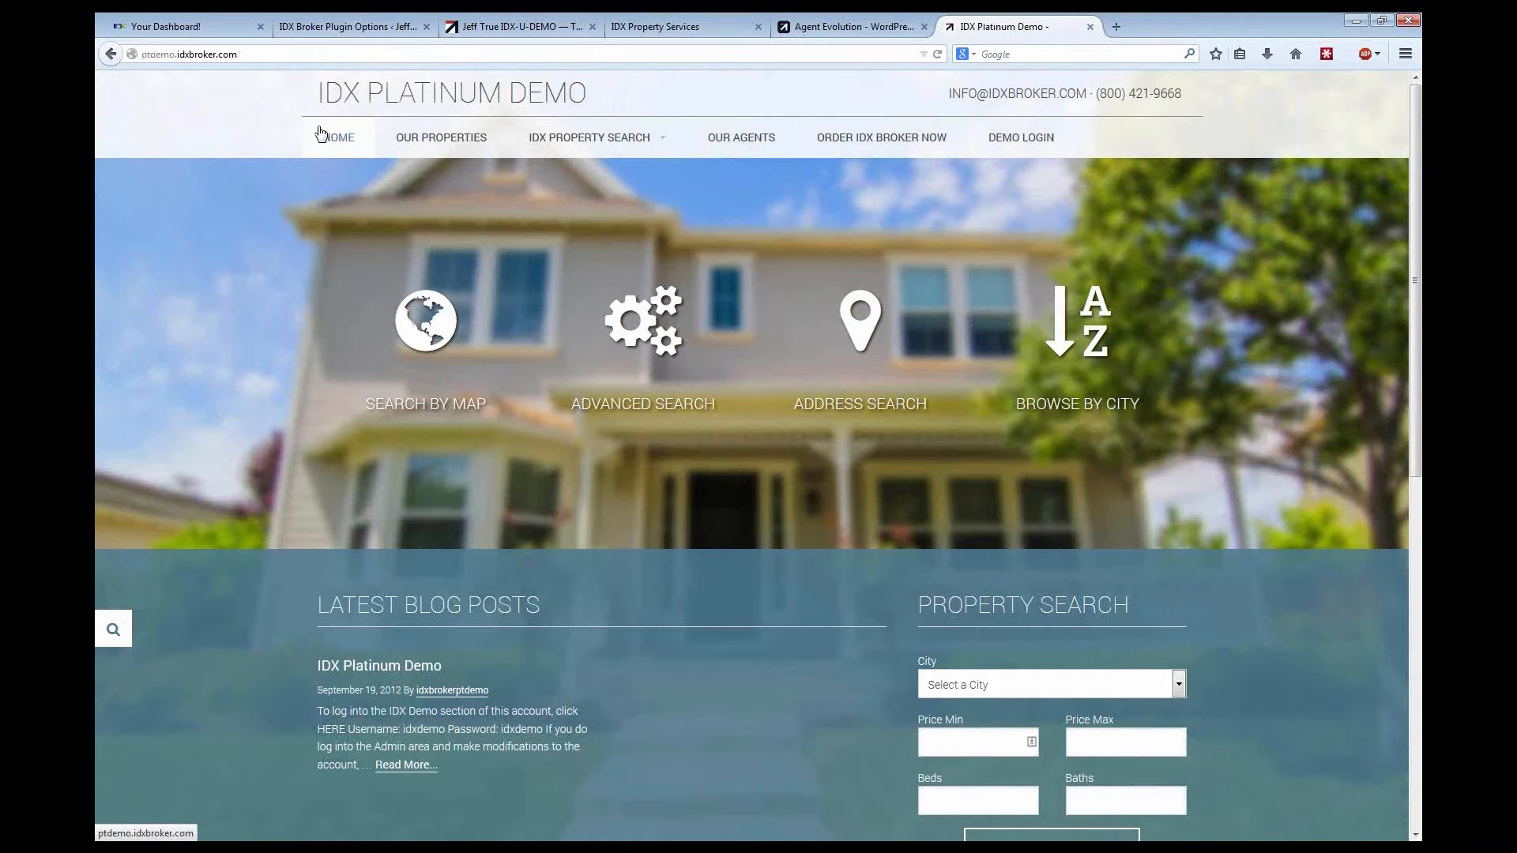
Step: Look over the Agent Evolution homepage and its WordPress real estate theme offerings
{"action": "left_click", "coordinate": [818, 23]}
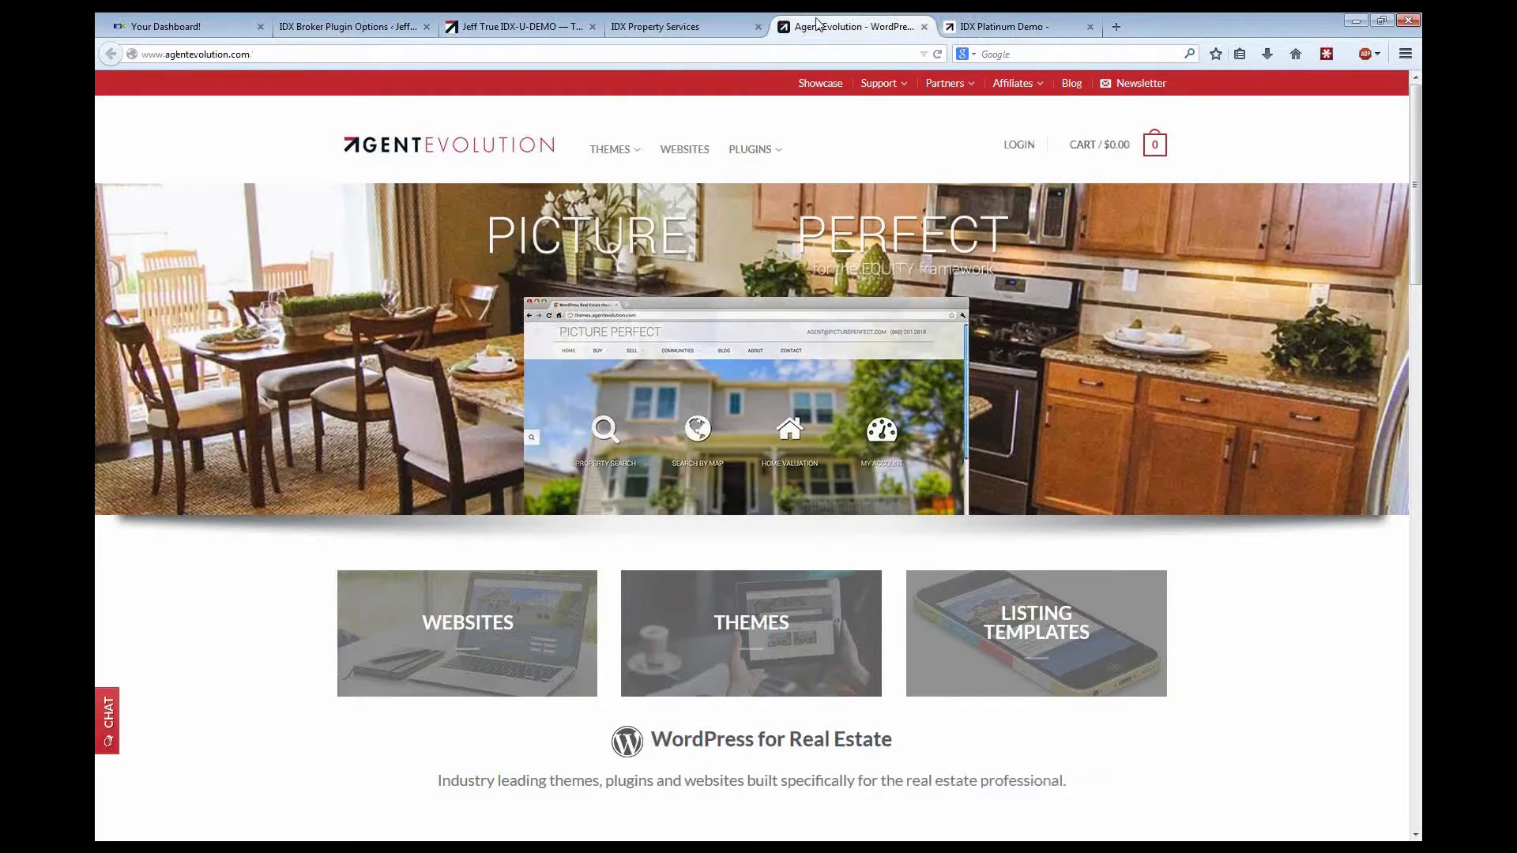
{"action": "mouse_move", "coordinate": [627, 153]}
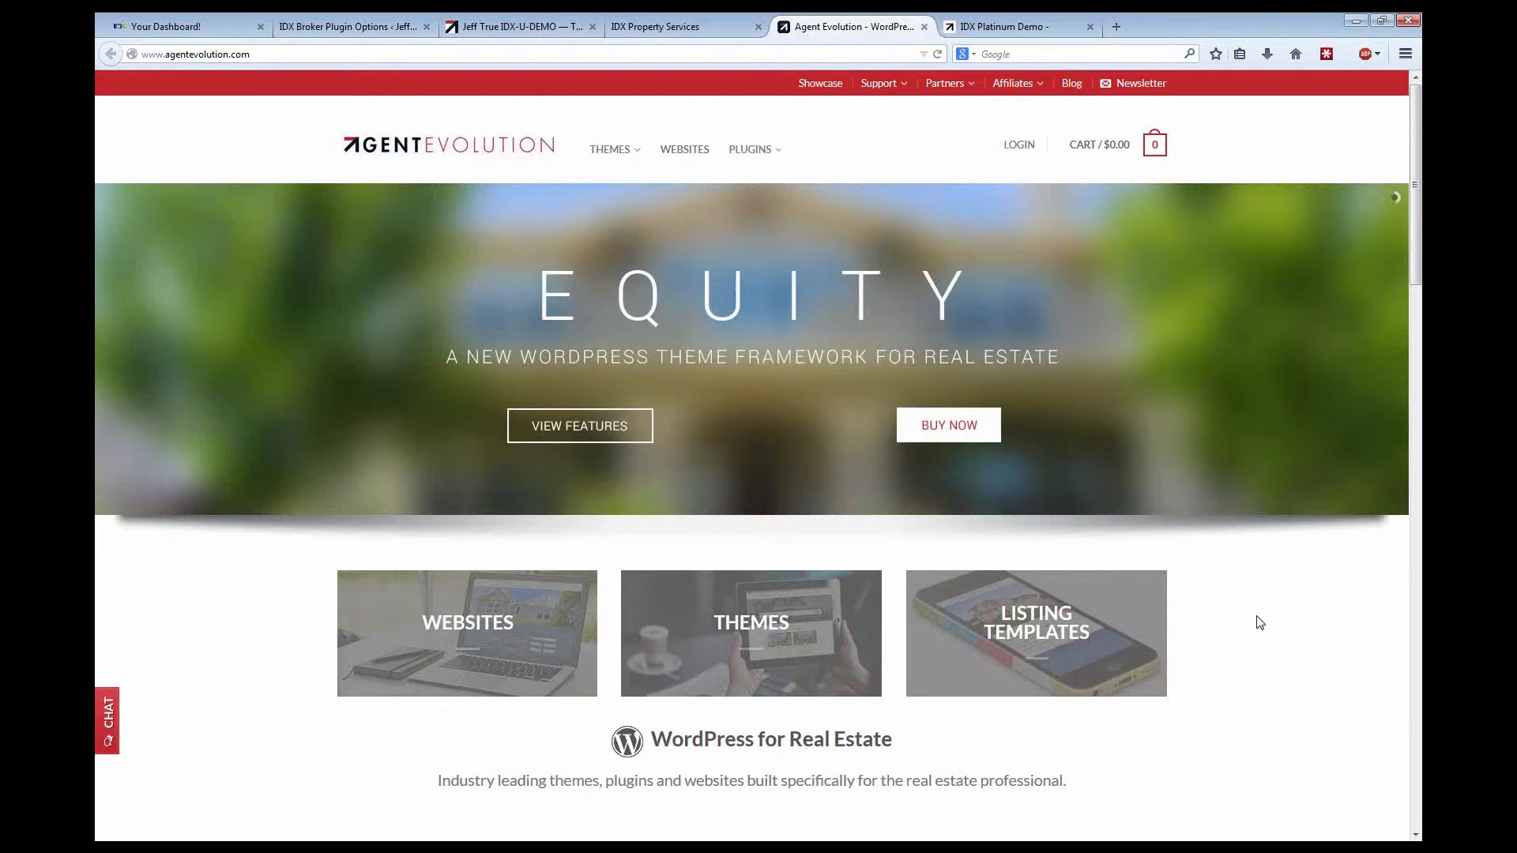
{"action": "scroll", "coordinate": [1252, 628], "scroll_direction": "down", "scroll_amount": 3}
{"action": "scroll", "coordinate": [1248, 643], "scroll_direction": "up", "scroll_amount": 3}
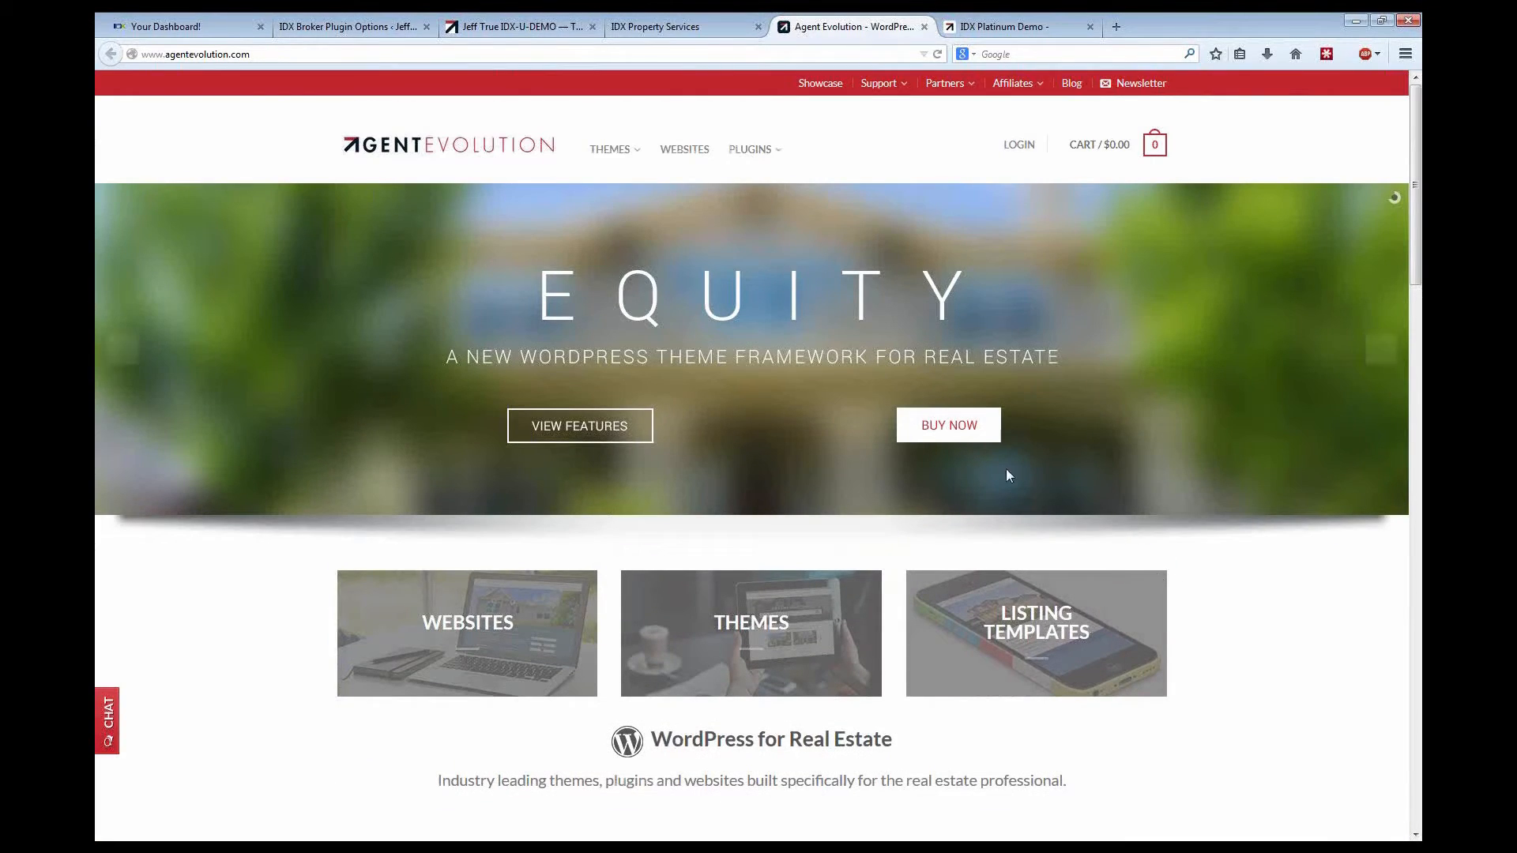
Step: Compare the WordPress demo site's homepage with the unwrapped IDX Property Services basic search page
{"action": "left_click", "coordinate": [342, 28]}
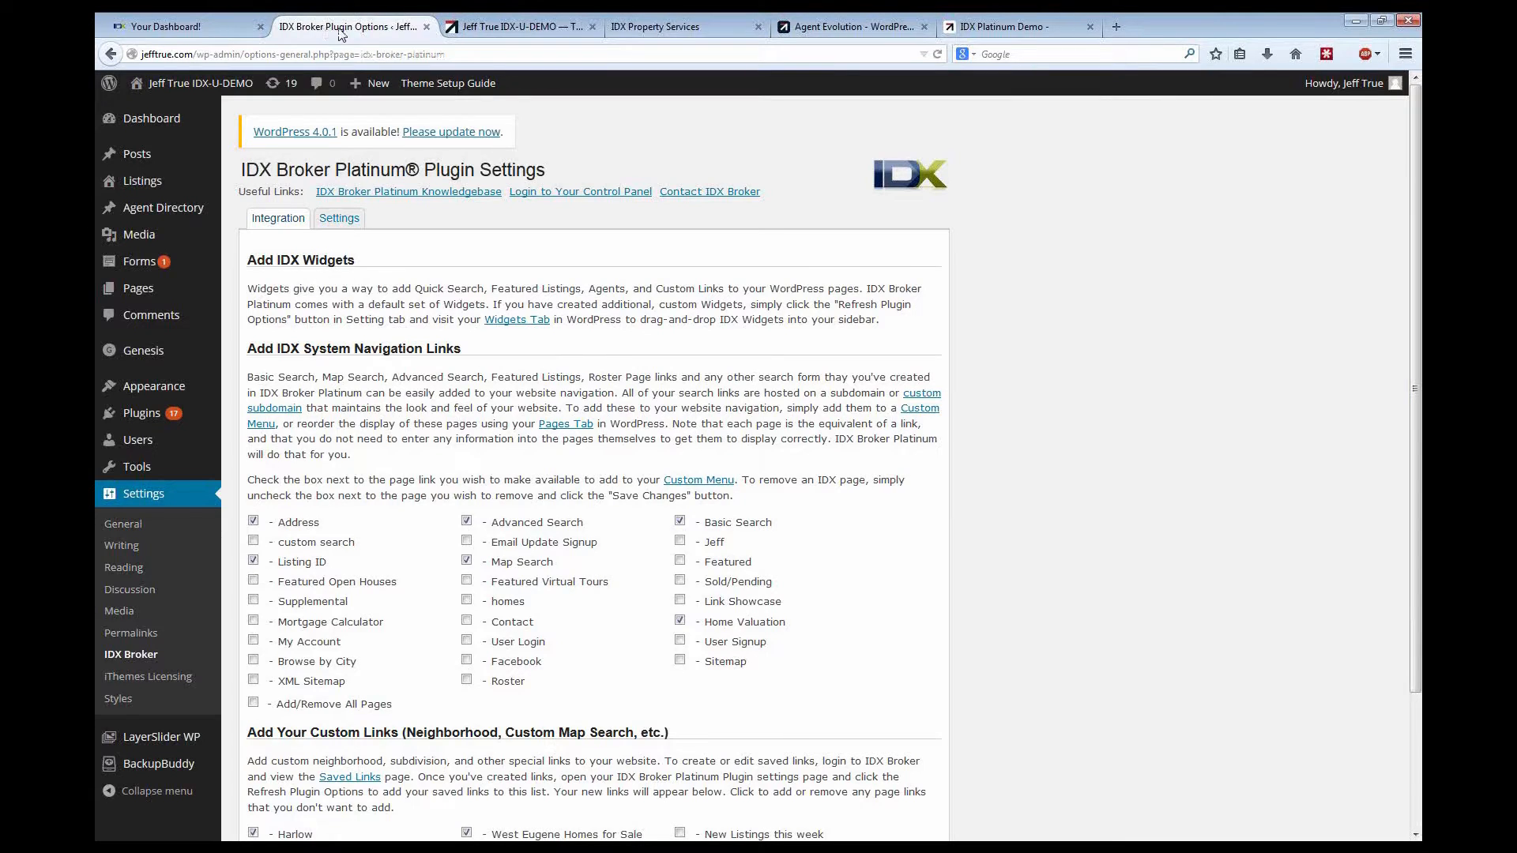
{"action": "left_click", "coordinate": [496, 26]}
{"action": "left_click", "coordinate": [642, 29]}
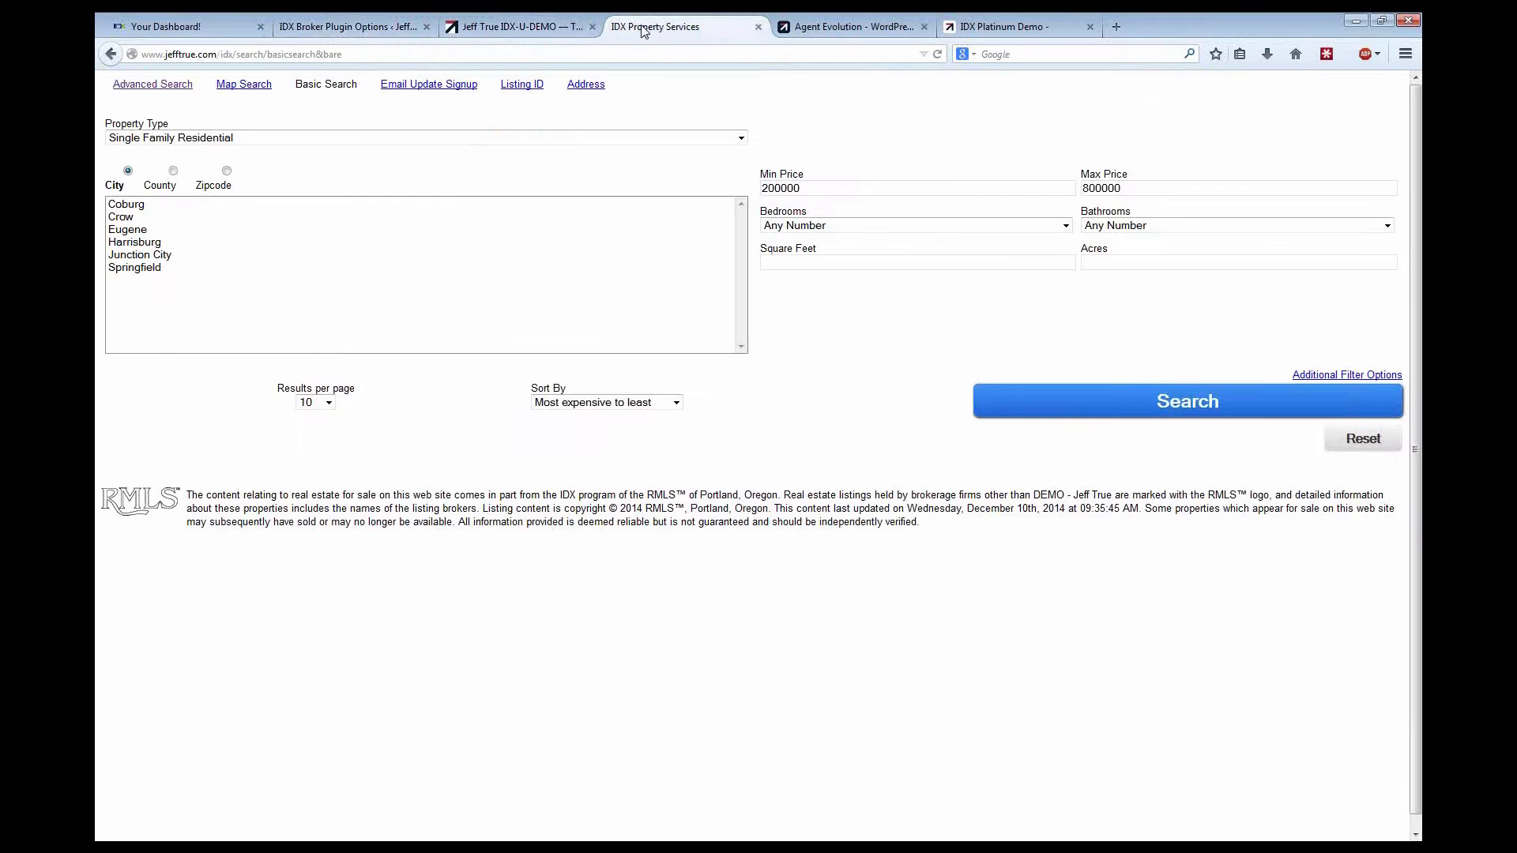
{"action": "left_click", "coordinate": [514, 28]}
{"action": "left_click", "coordinate": [624, 29]}
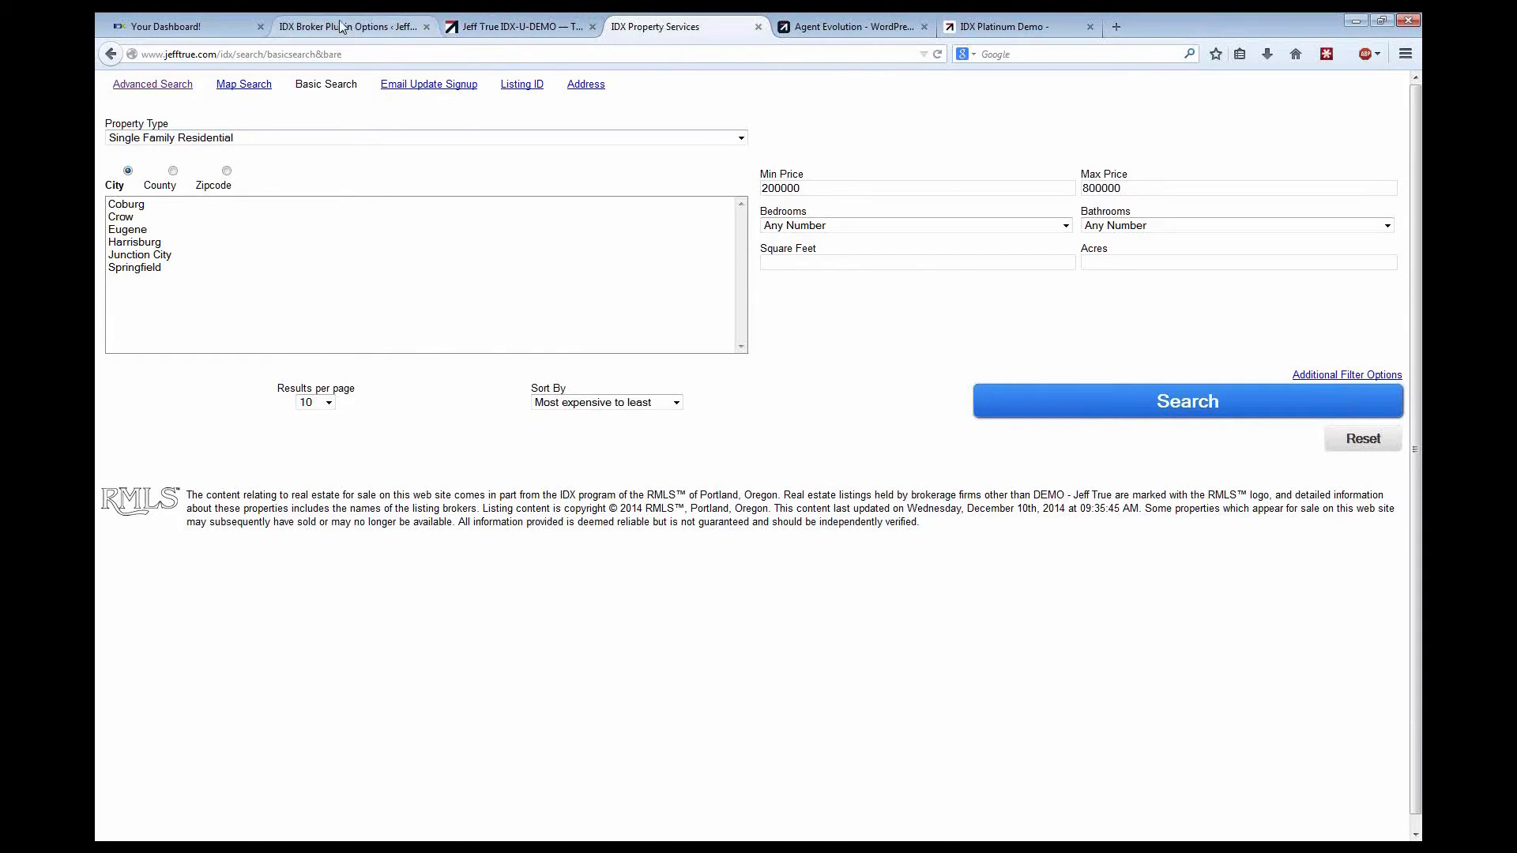
Step: Review the IDX Broker plugin's integration page links and open its API key and dynamic wrapper settings
{"action": "left_click", "coordinate": [302, 29]}
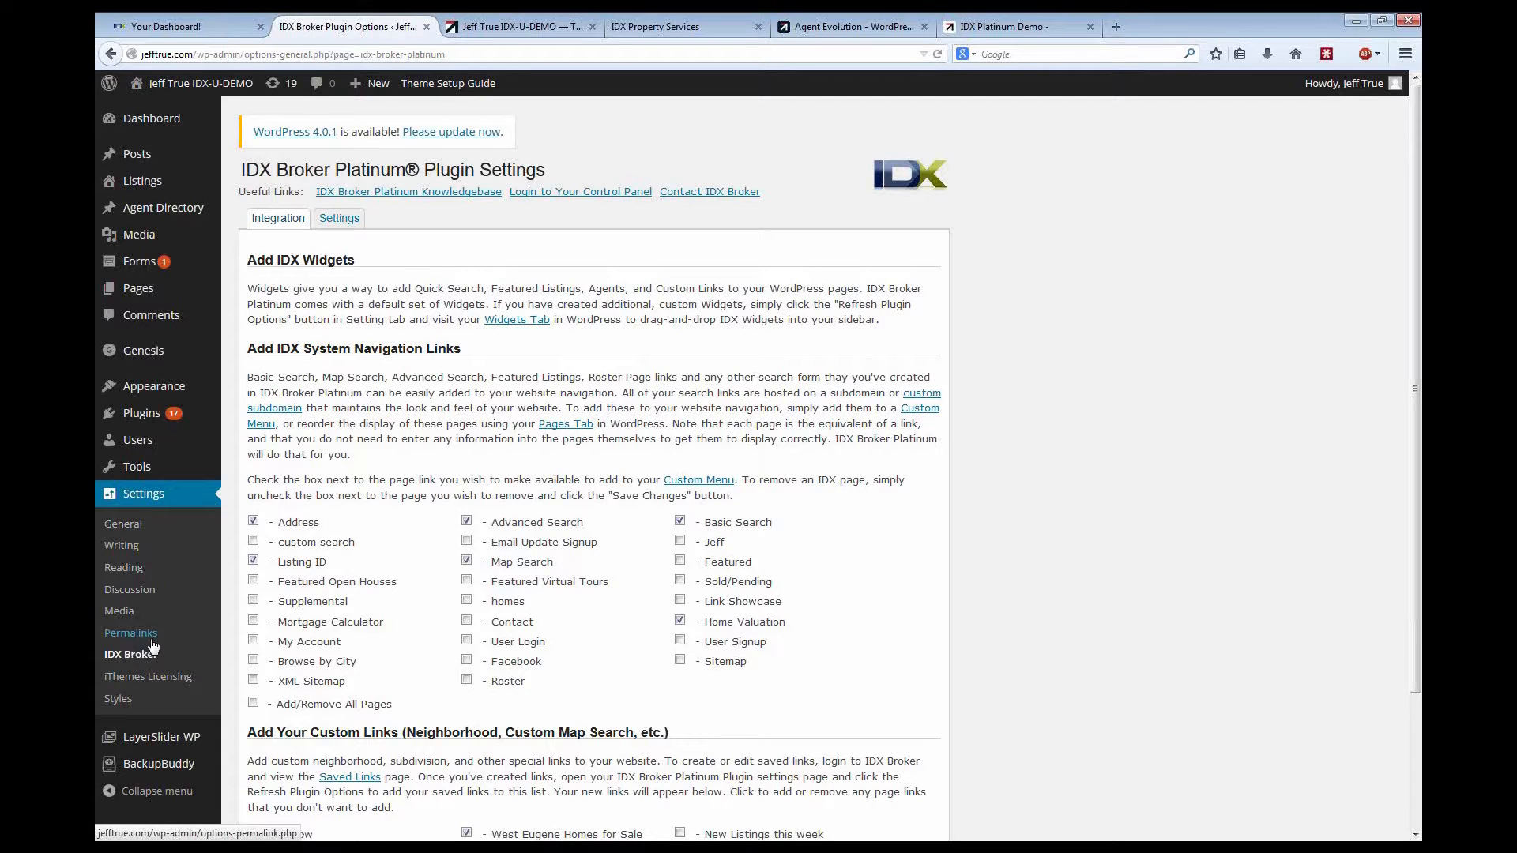
{"action": "scroll", "coordinate": [807, 500], "scroll_direction": "down", "scroll_amount": 1}
{"action": "scroll", "coordinate": [807, 499], "scroll_direction": "down", "scroll_amount": 2}
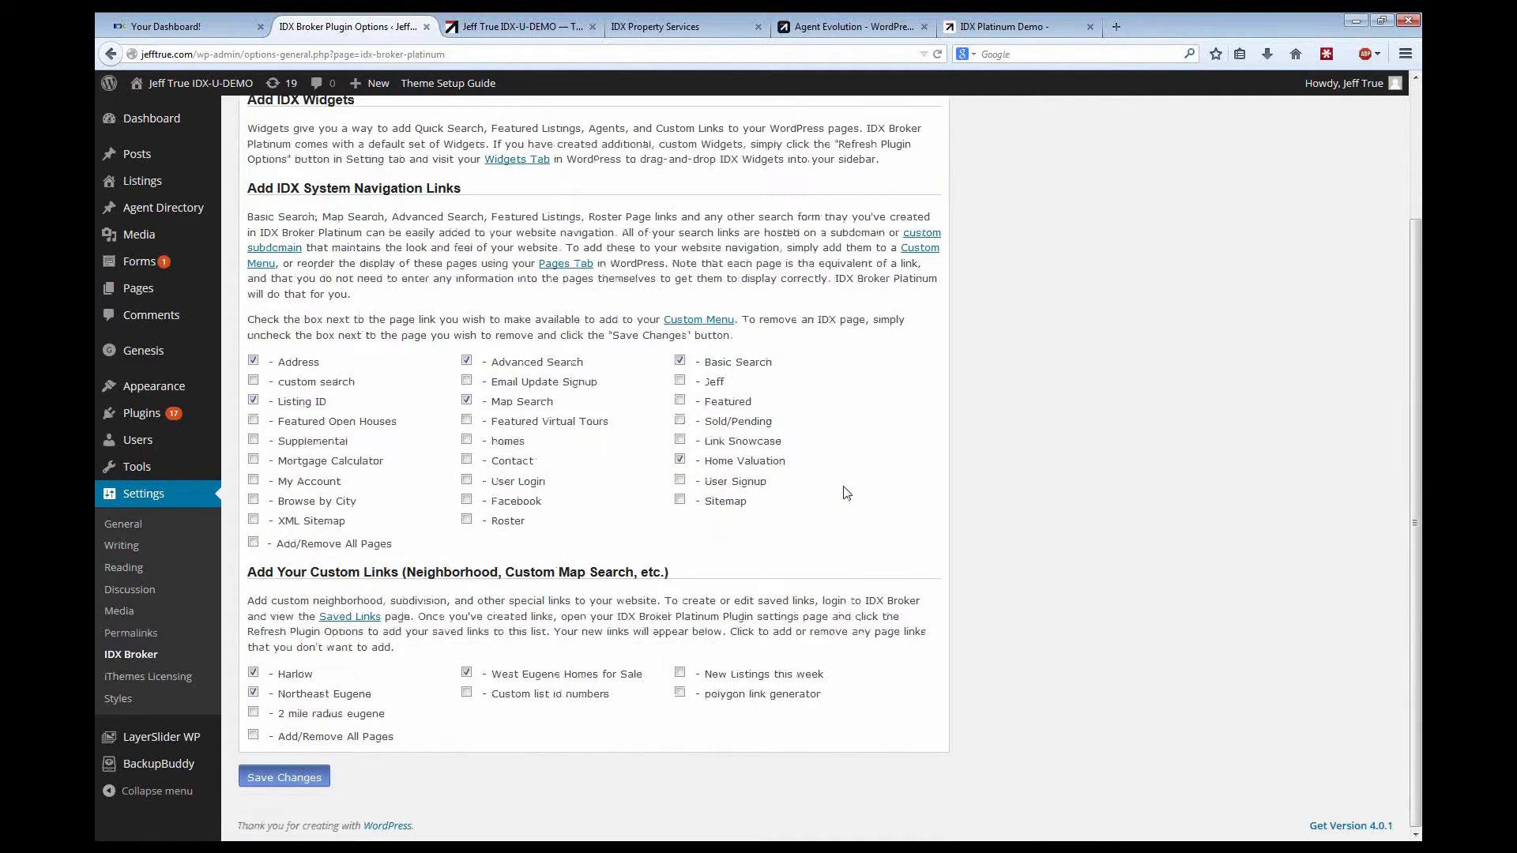
{"action": "scroll", "coordinate": [847, 494], "scroll_direction": "up", "scroll_amount": 3}
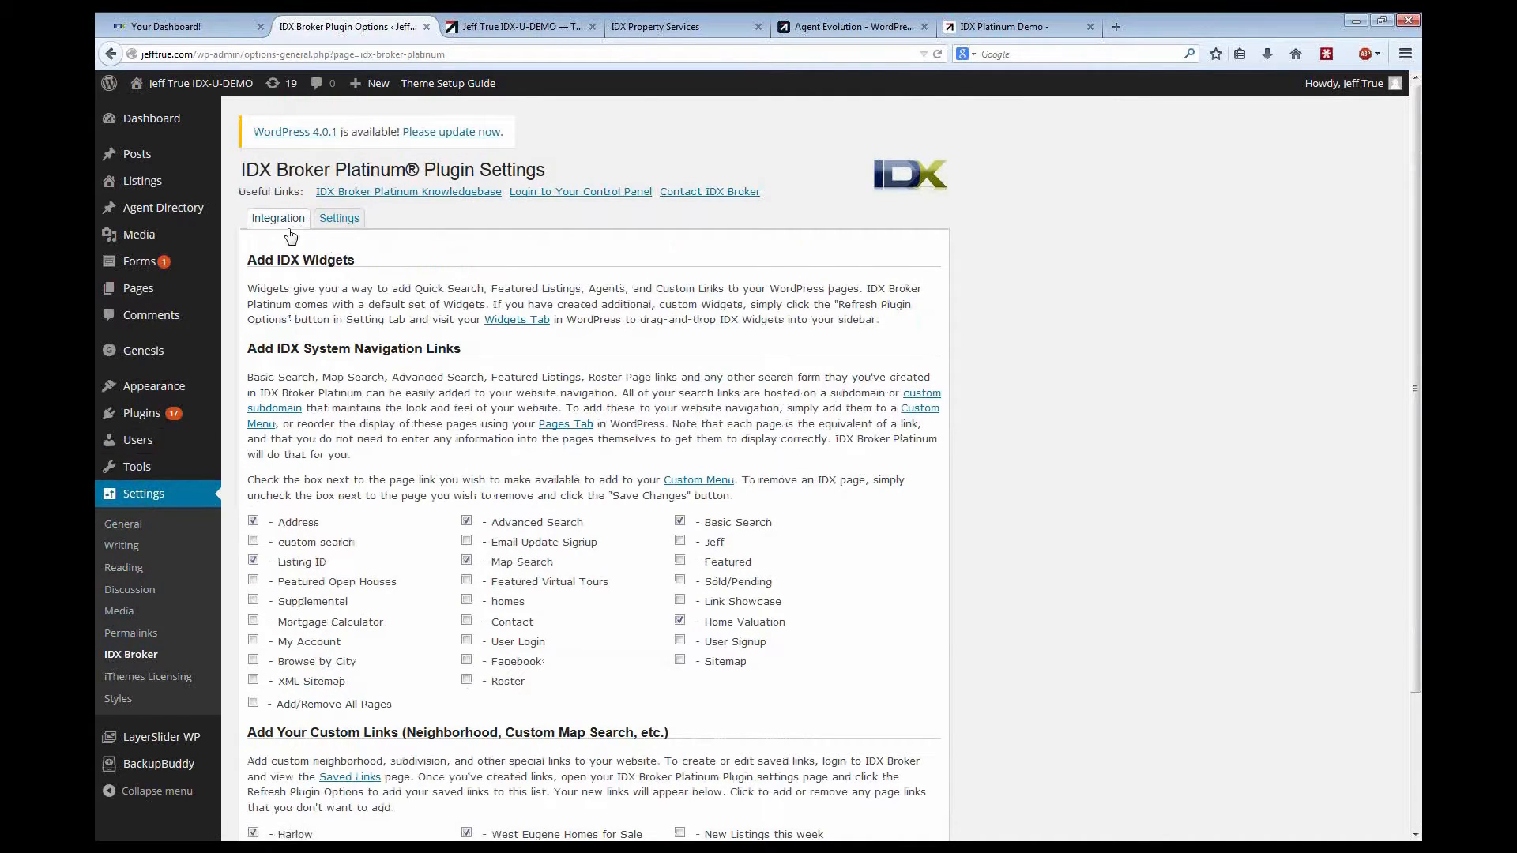
{"action": "left_click", "coordinate": [338, 220]}
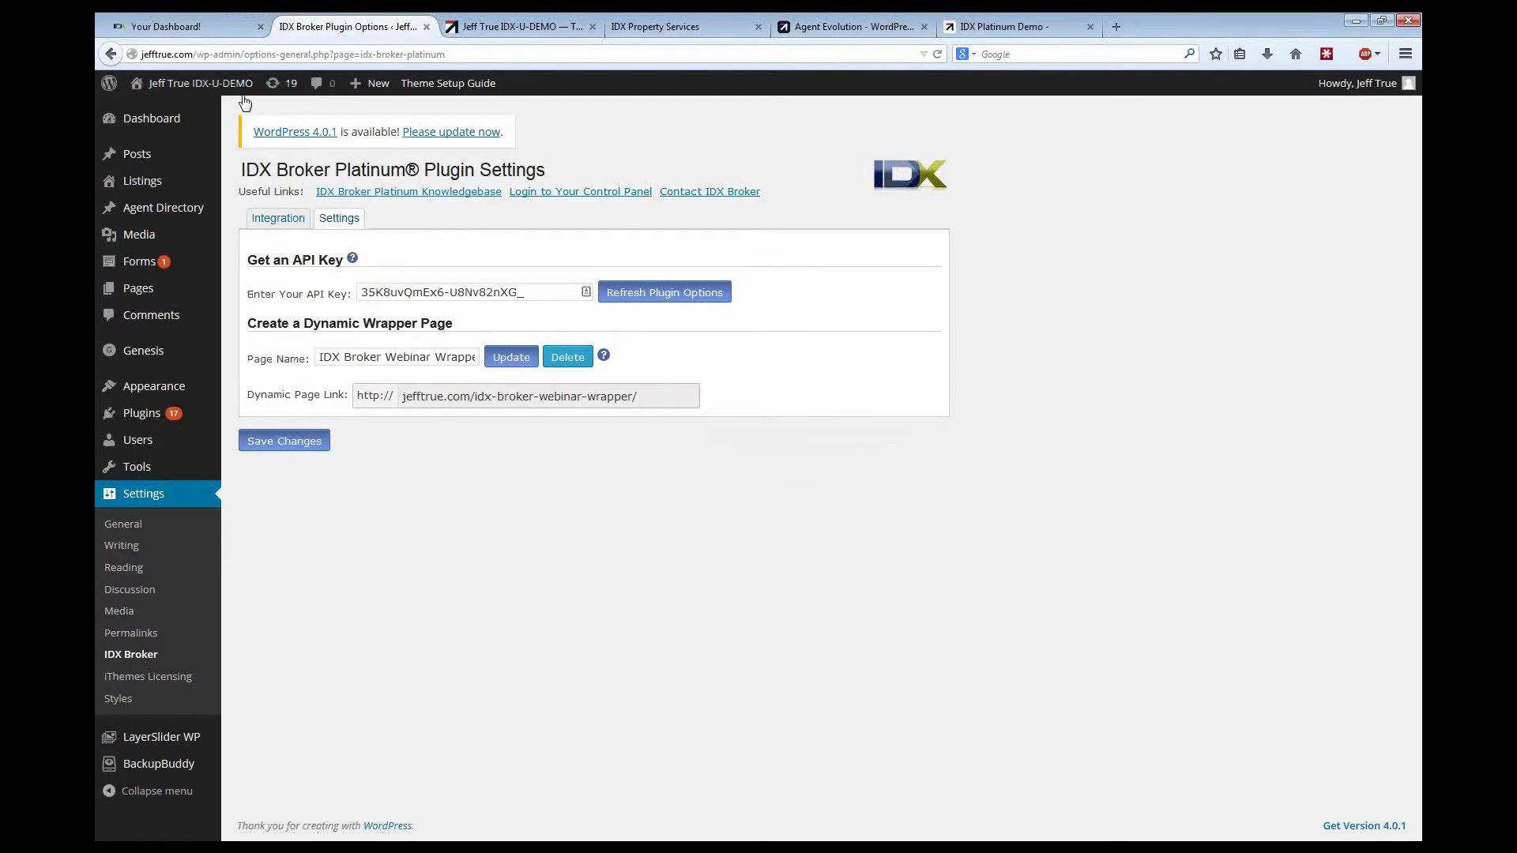
Step: Copy the account's current API key from API Control in the IDX Broker dashboard
{"action": "left_click", "coordinate": [168, 27]}
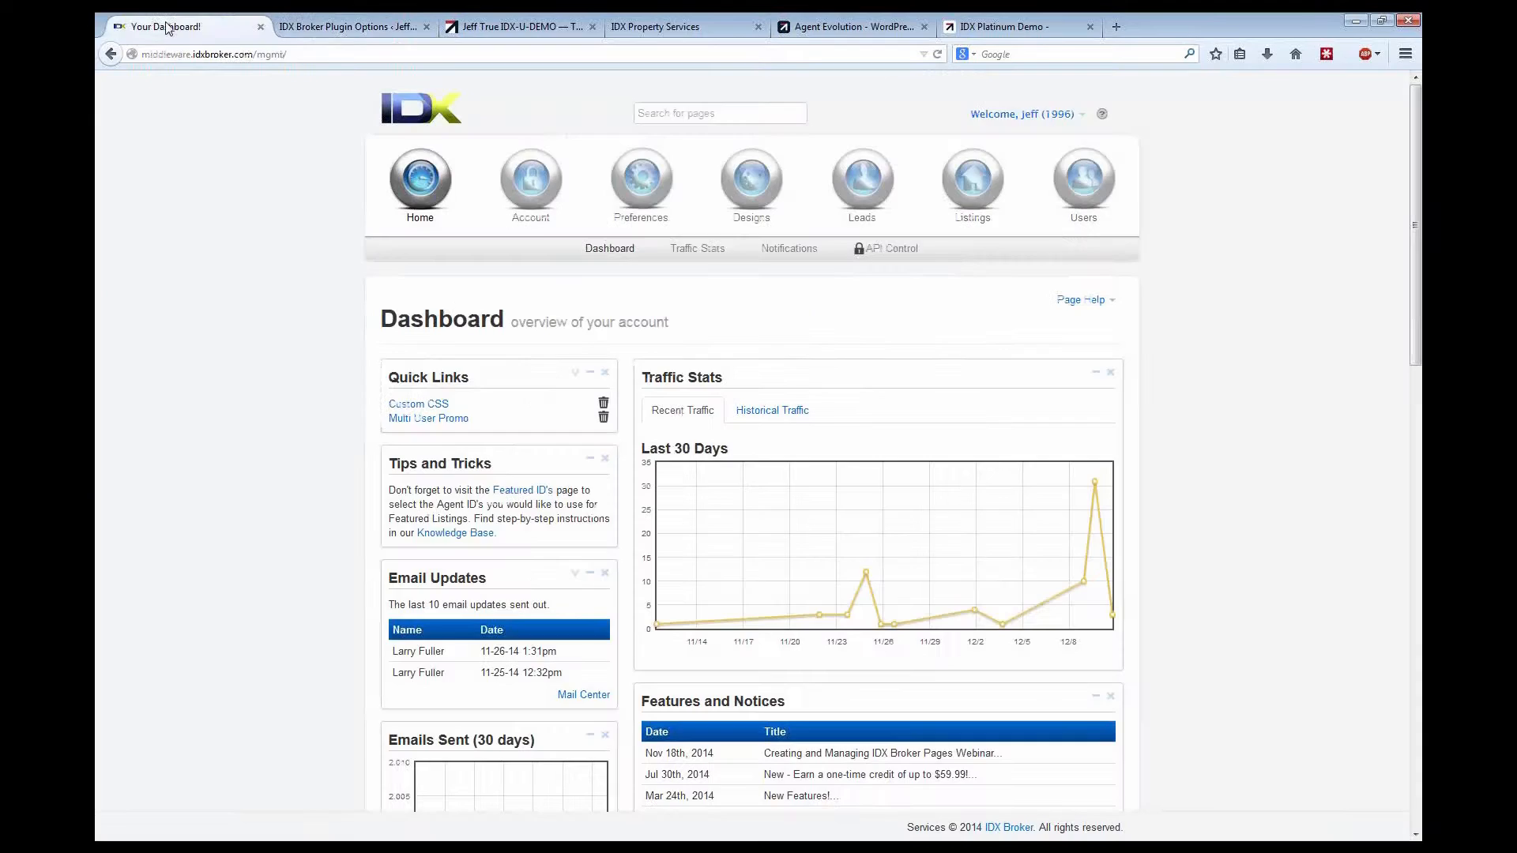
{"action": "left_click", "coordinate": [414, 105]}
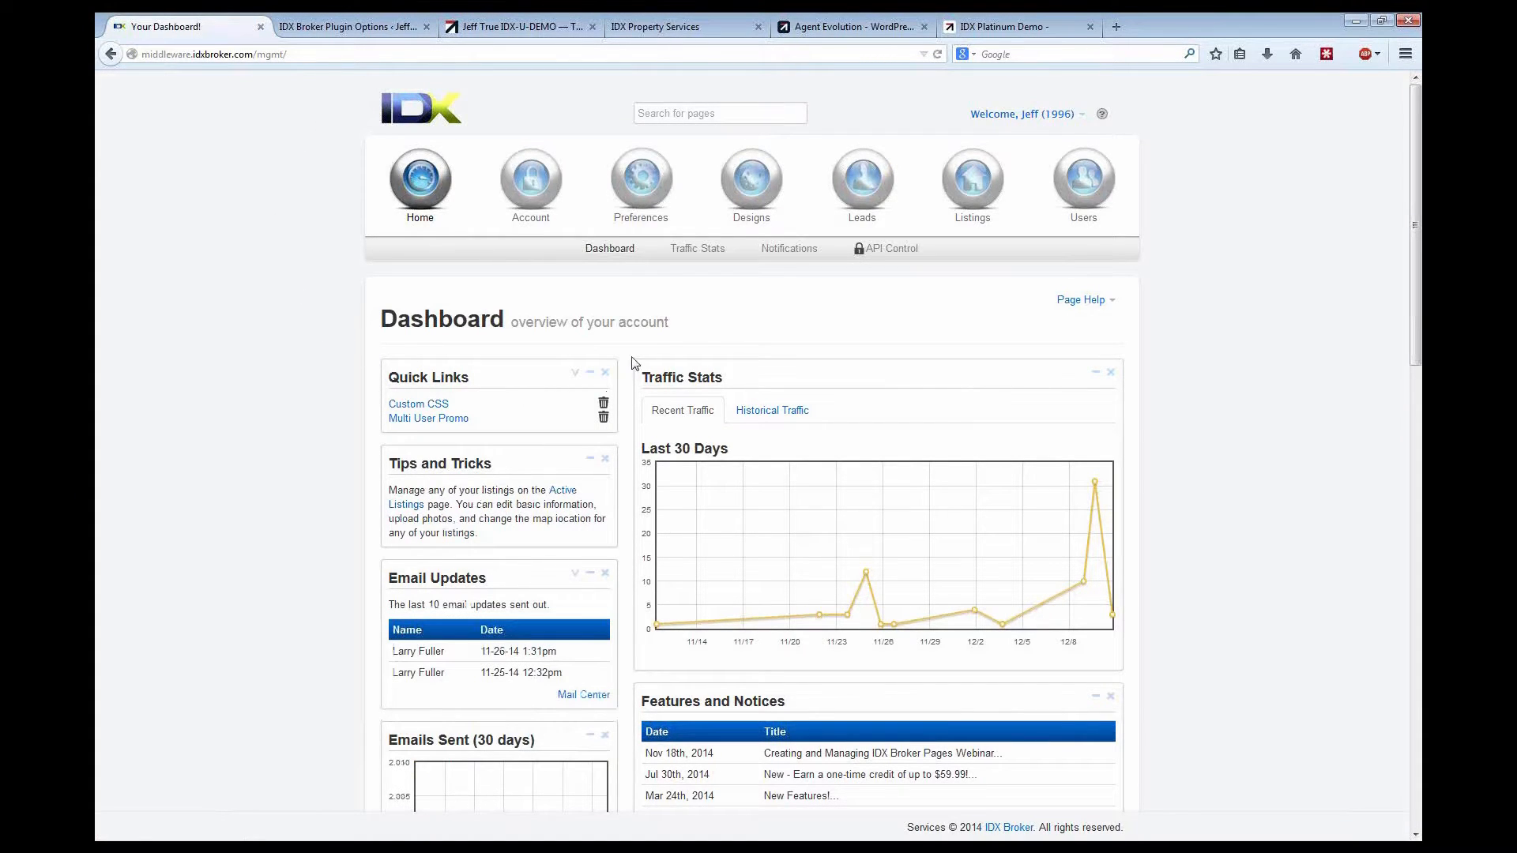
{"action": "left_click", "coordinate": [891, 249]}
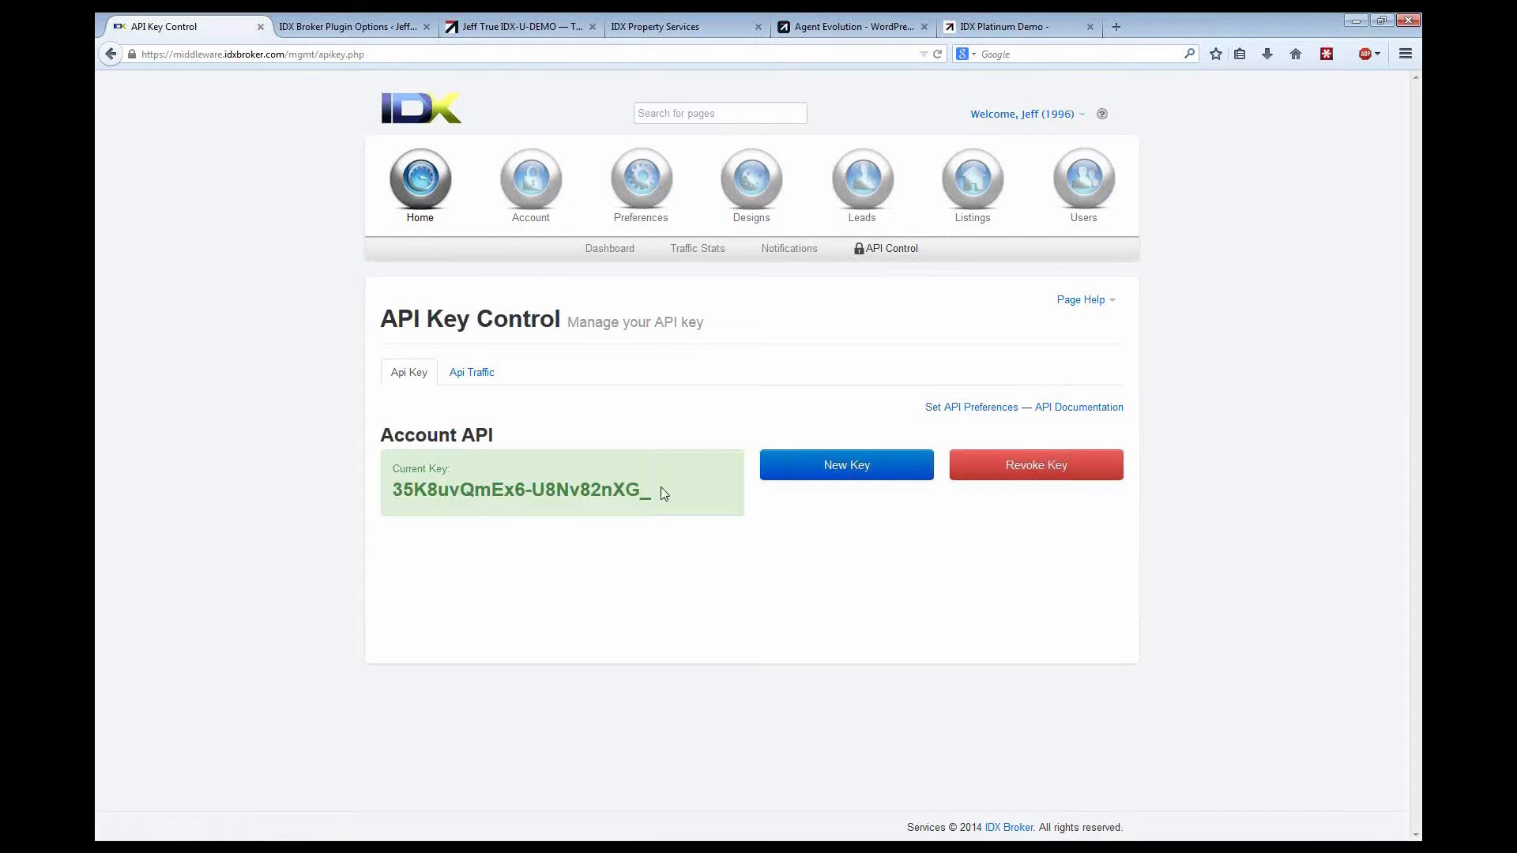
{"action": "left_click_drag", "start_coordinate": [666, 492], "coordinate": [393, 491]}
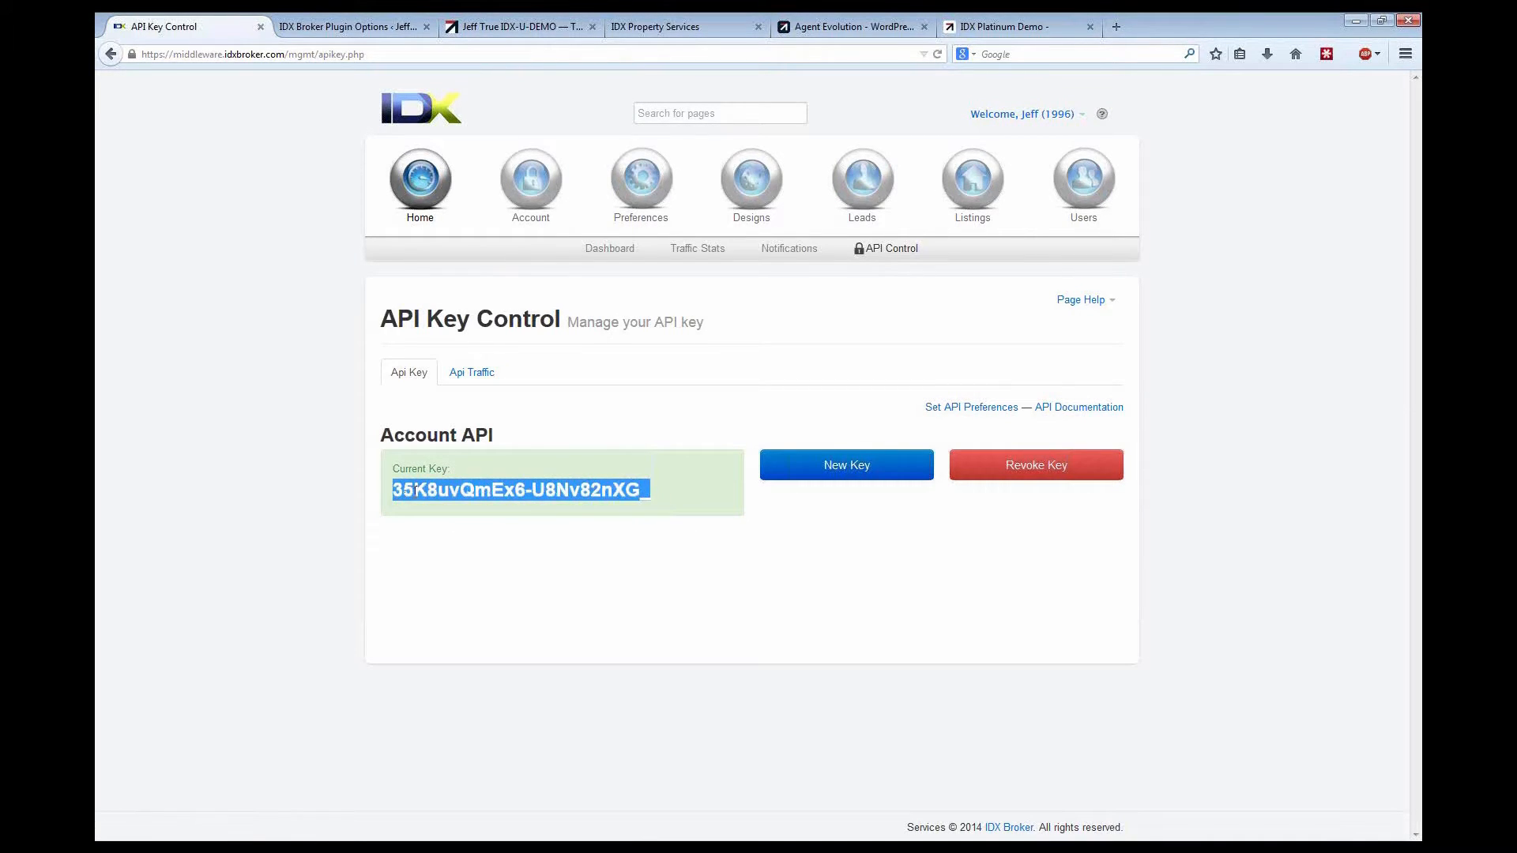
{"action": "right_click", "coordinate": [417, 489]}
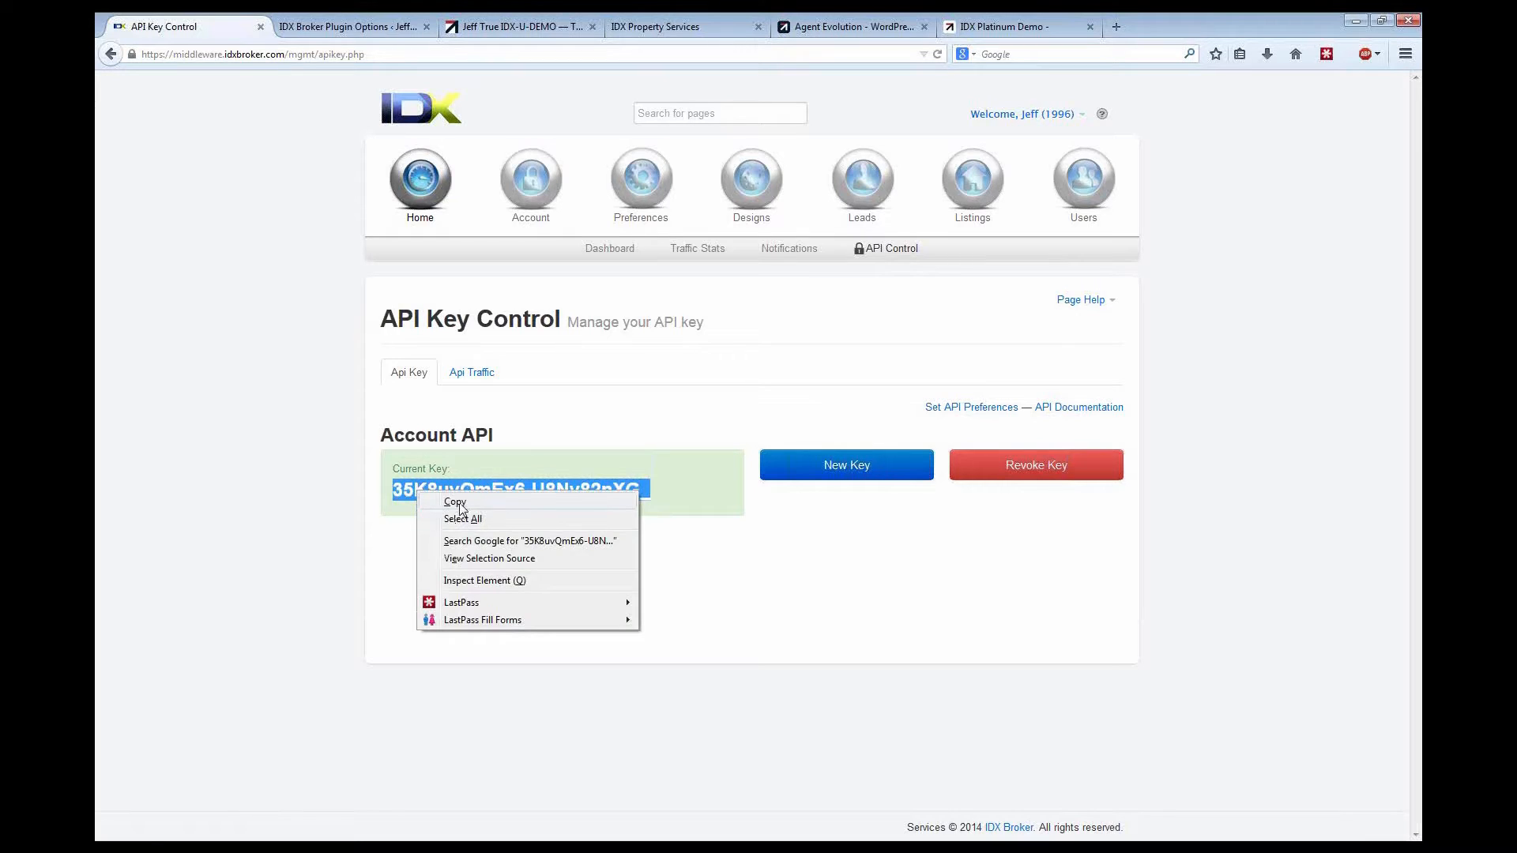
{"action": "left_click", "coordinate": [461, 504]}
{"action": "left_click", "coordinate": [287, 318]}
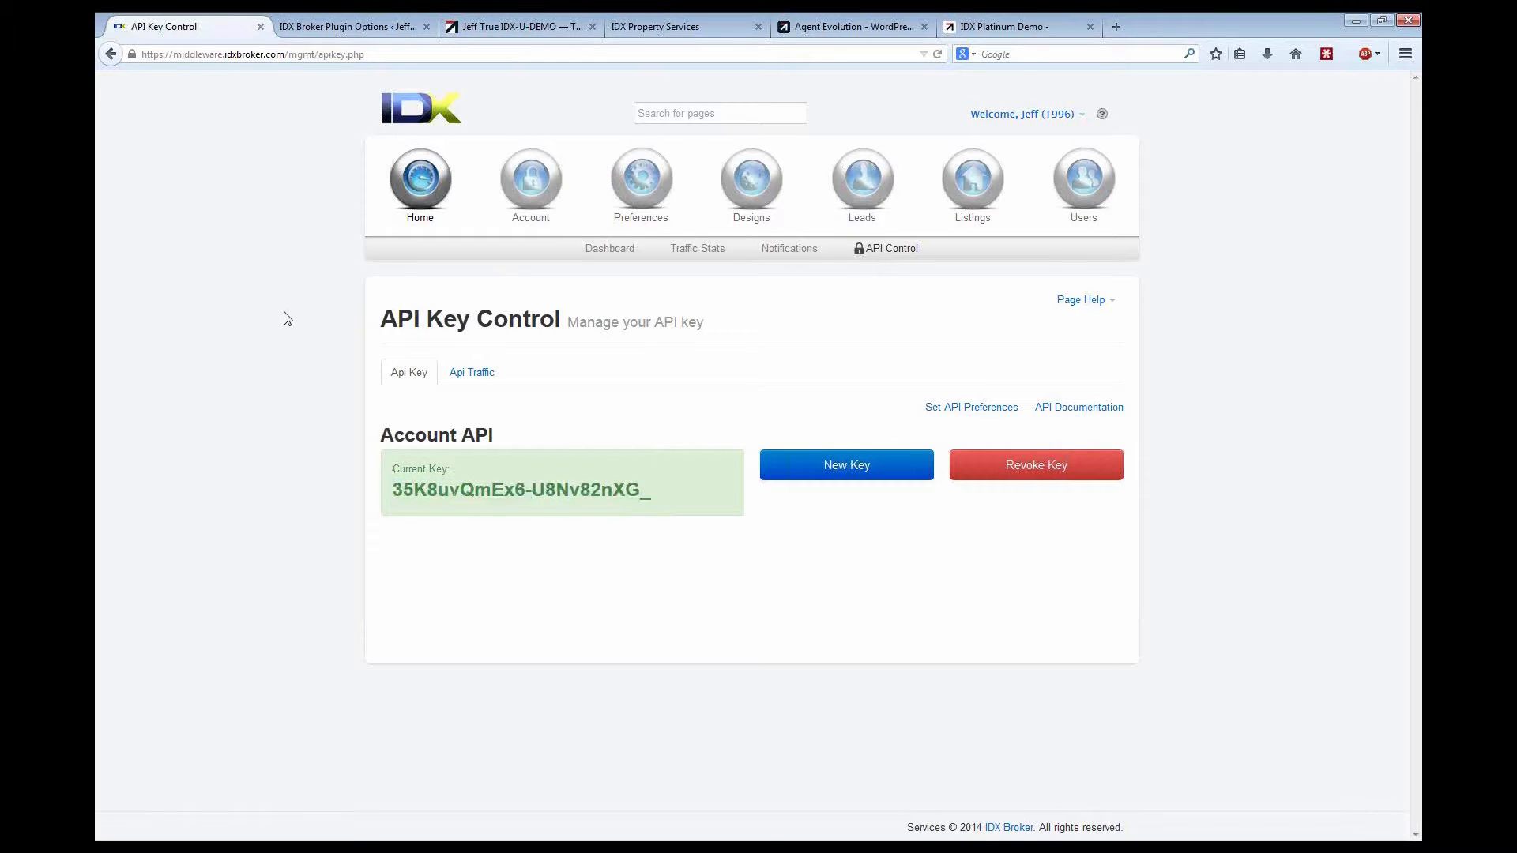
Step: Copy the dynamic page link of the wrapper page from the WordPress IDX Broker plugin settings
{"action": "left_click", "coordinate": [347, 27]}
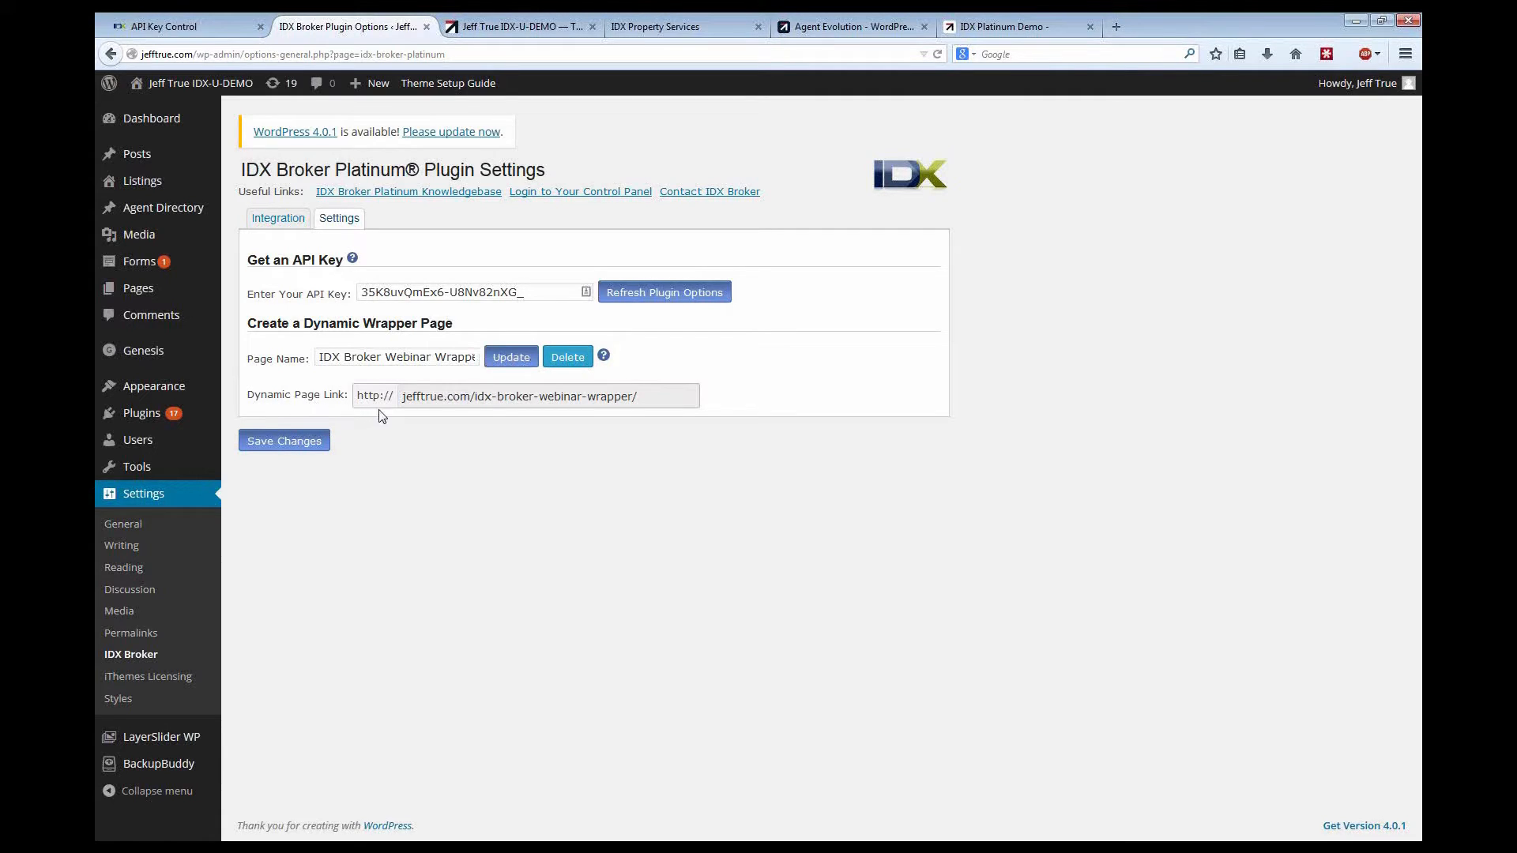
{"action": "left_click_drag", "start_coordinate": [653, 397], "coordinate": [390, 407]}
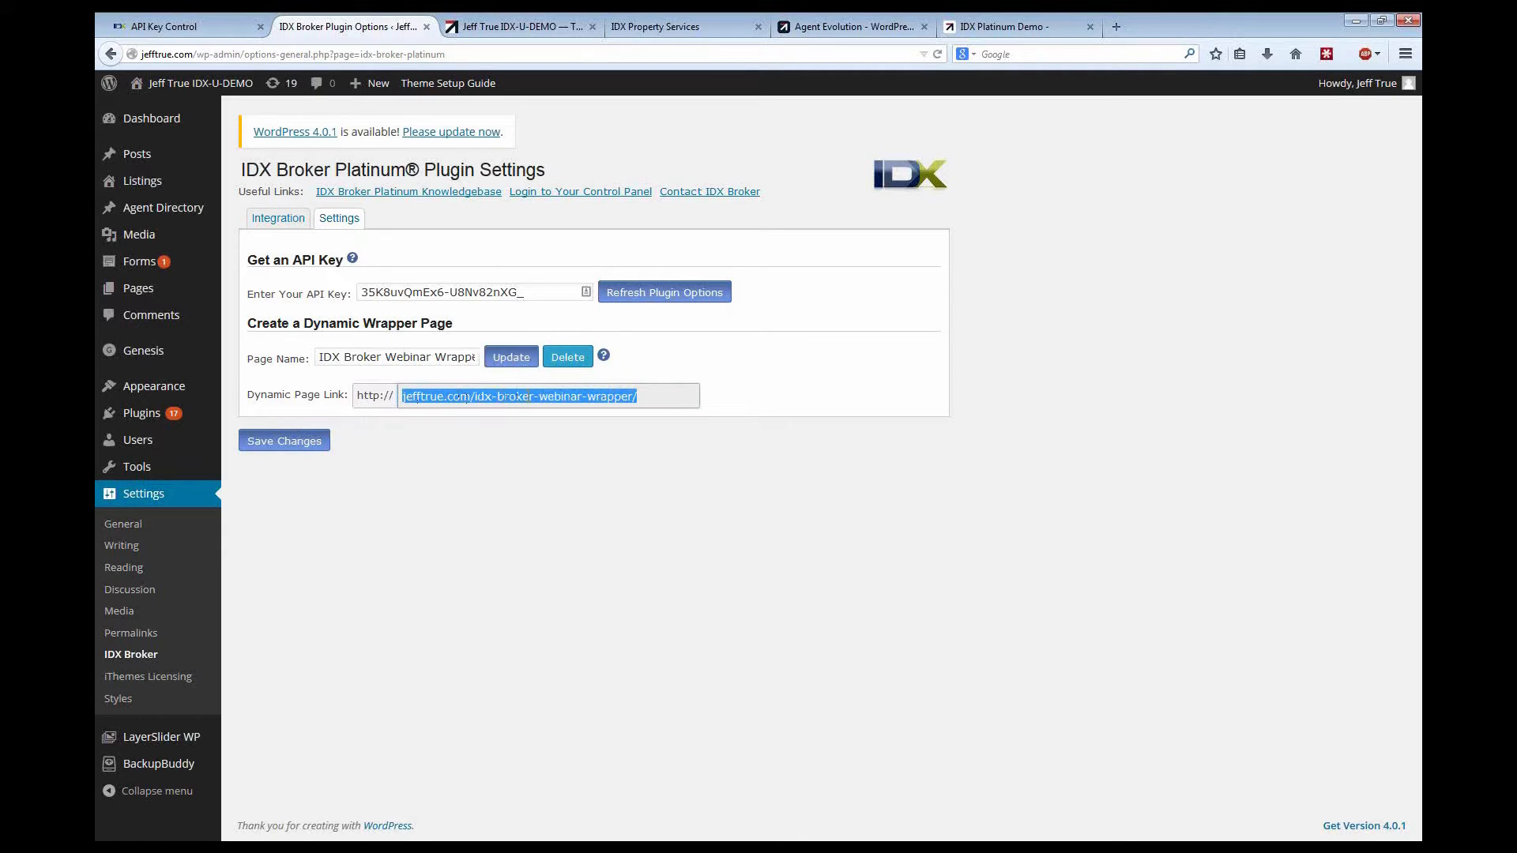
{"action": "right_click", "coordinate": [548, 399]}
{"action": "left_click", "coordinate": [586, 450]}
{"action": "left_click", "coordinate": [515, 481]}
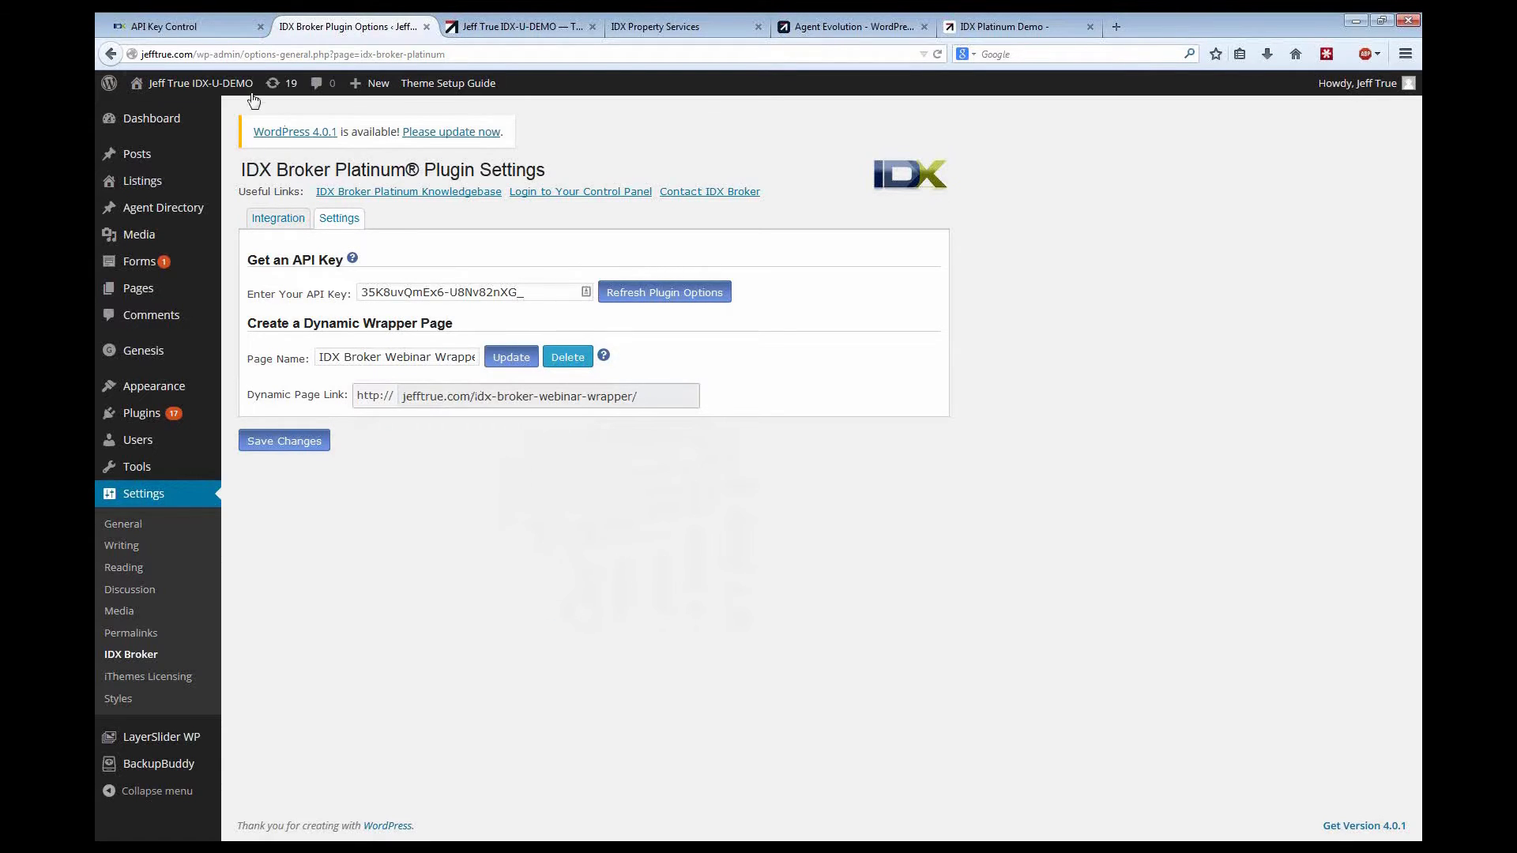
Step: Open Wrappers management under Designs in the IDX Broker dashboard to check the global dynamic URL
{"action": "left_click", "coordinate": [203, 24]}
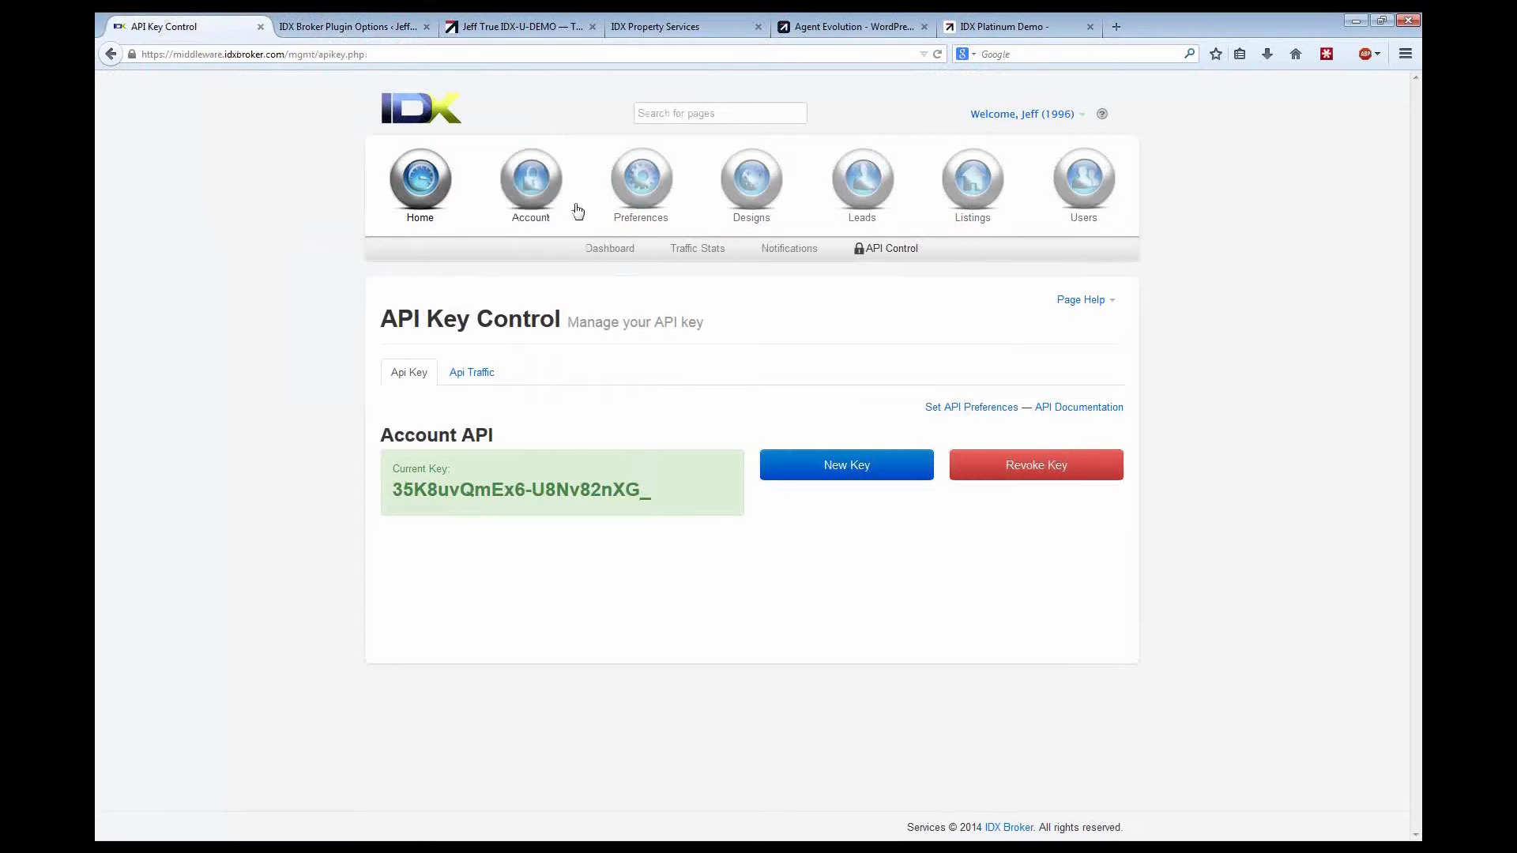
{"action": "left_click", "coordinate": [759, 185]}
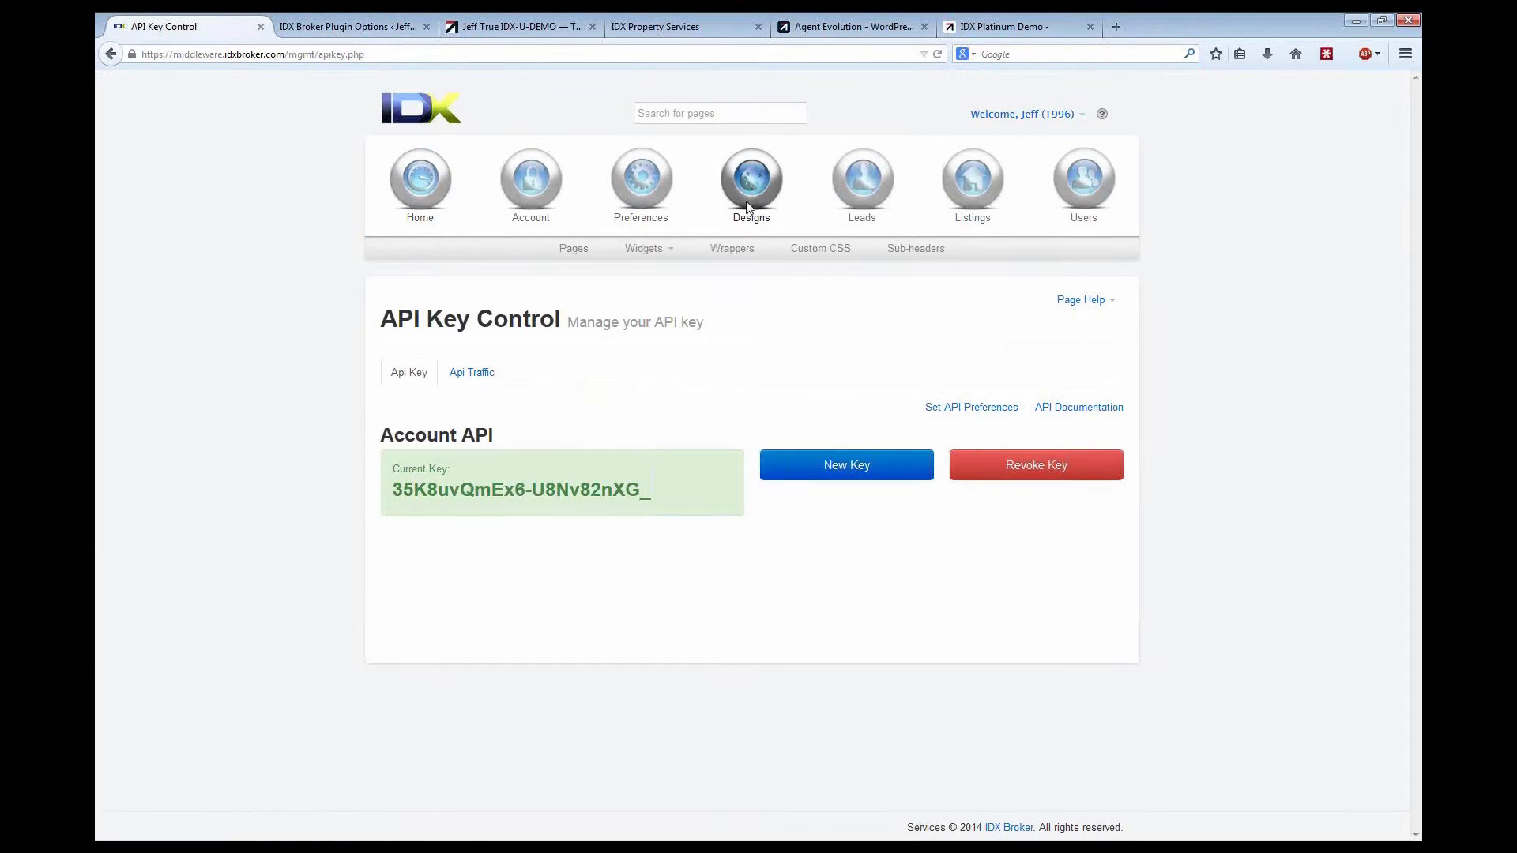
{"action": "left_click", "coordinate": [732, 249]}
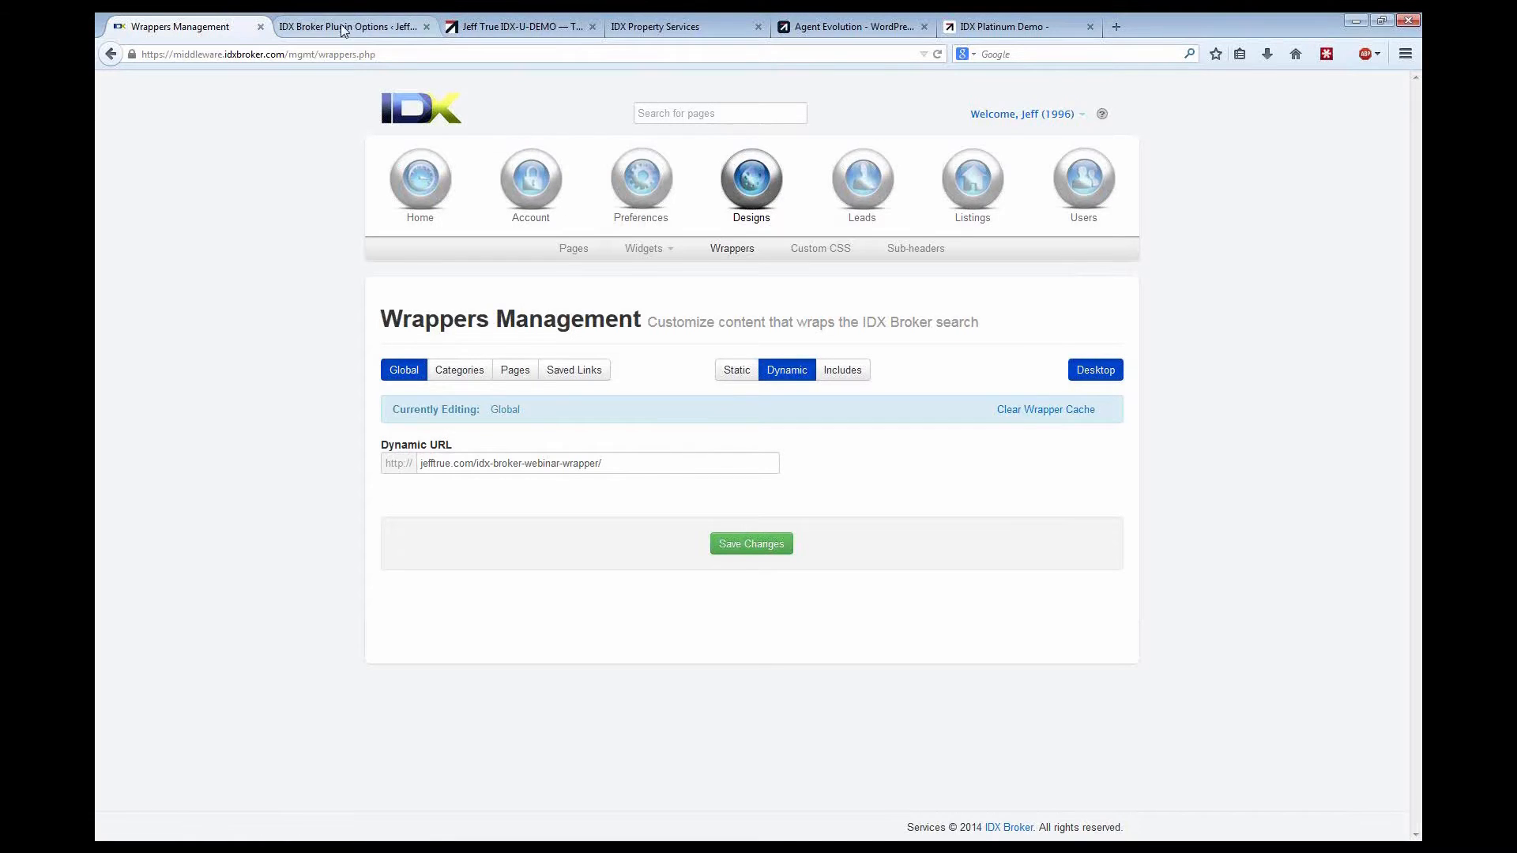
Step: Remove "&bare" from the IDX basic search page's URL and load the wrapped version of the page
{"action": "left_click", "coordinate": [534, 24]}
{"action": "left_click", "coordinate": [664, 30]}
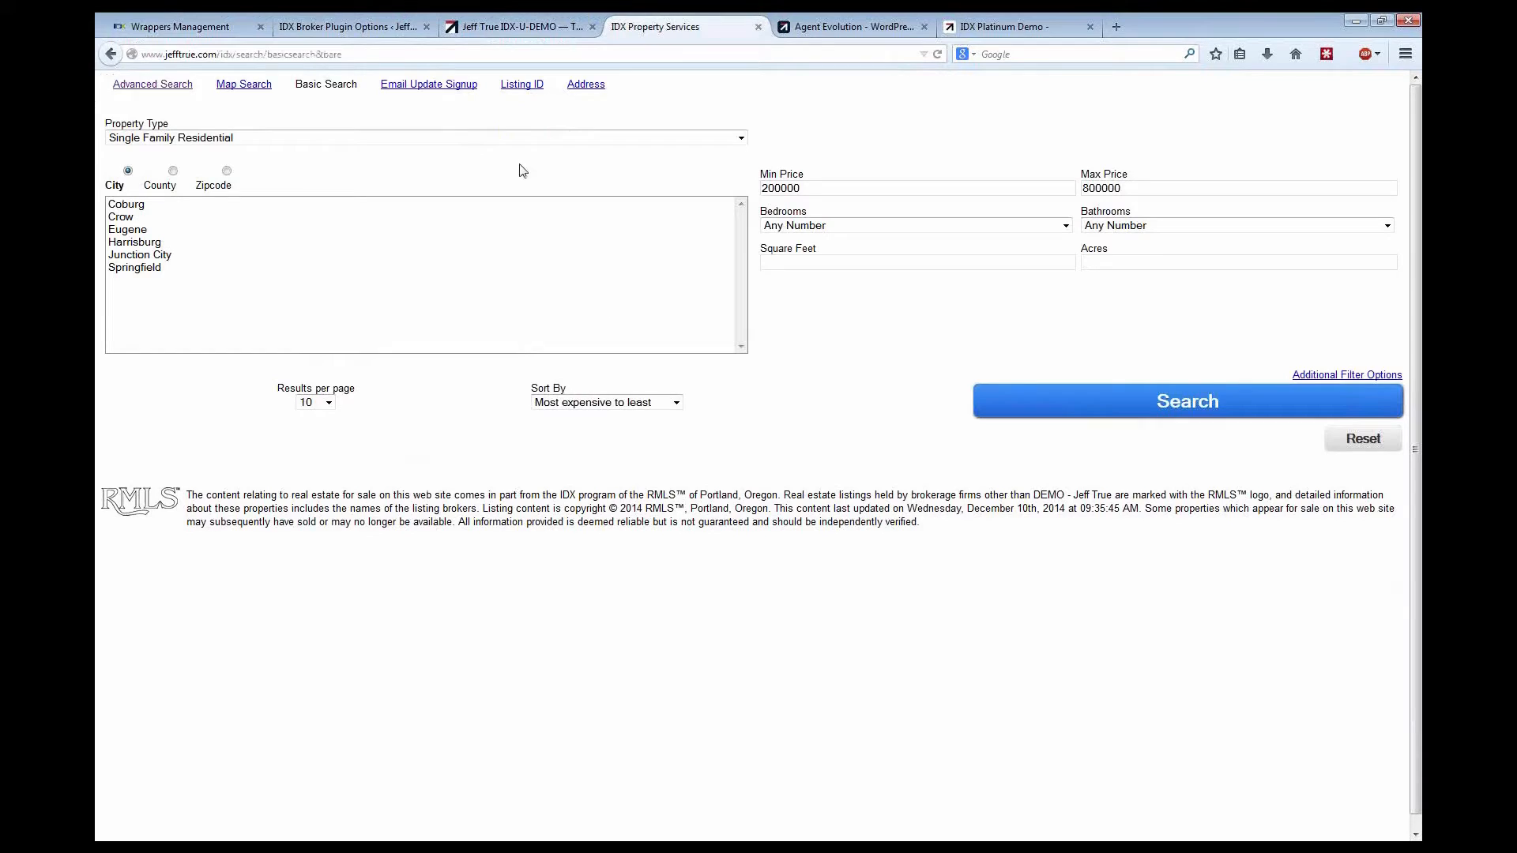
{"action": "left_click", "coordinate": [364, 55]}
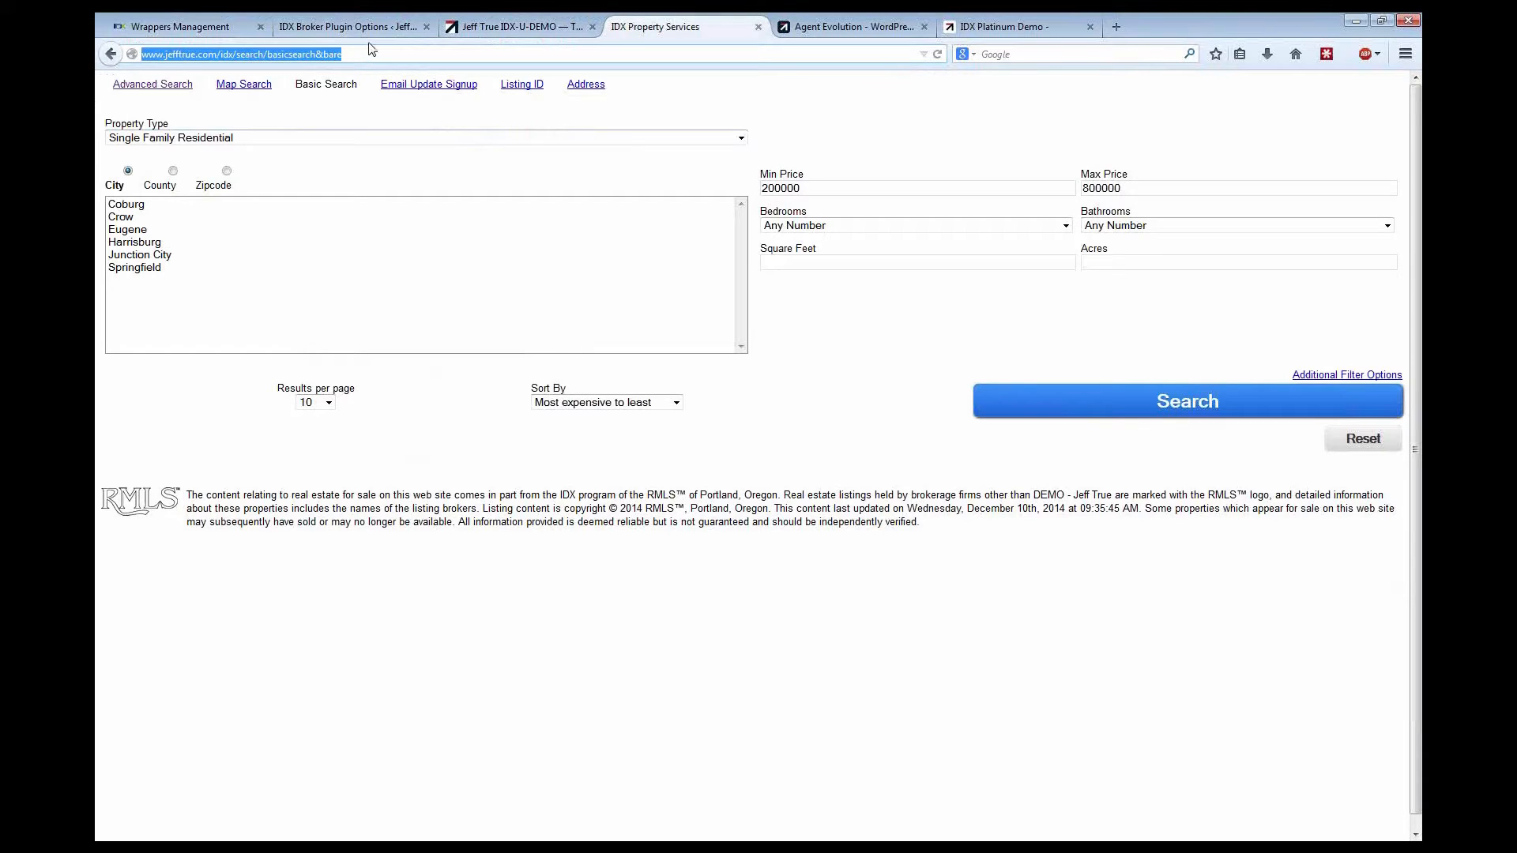
{"action": "left_click", "coordinate": [372, 49]}
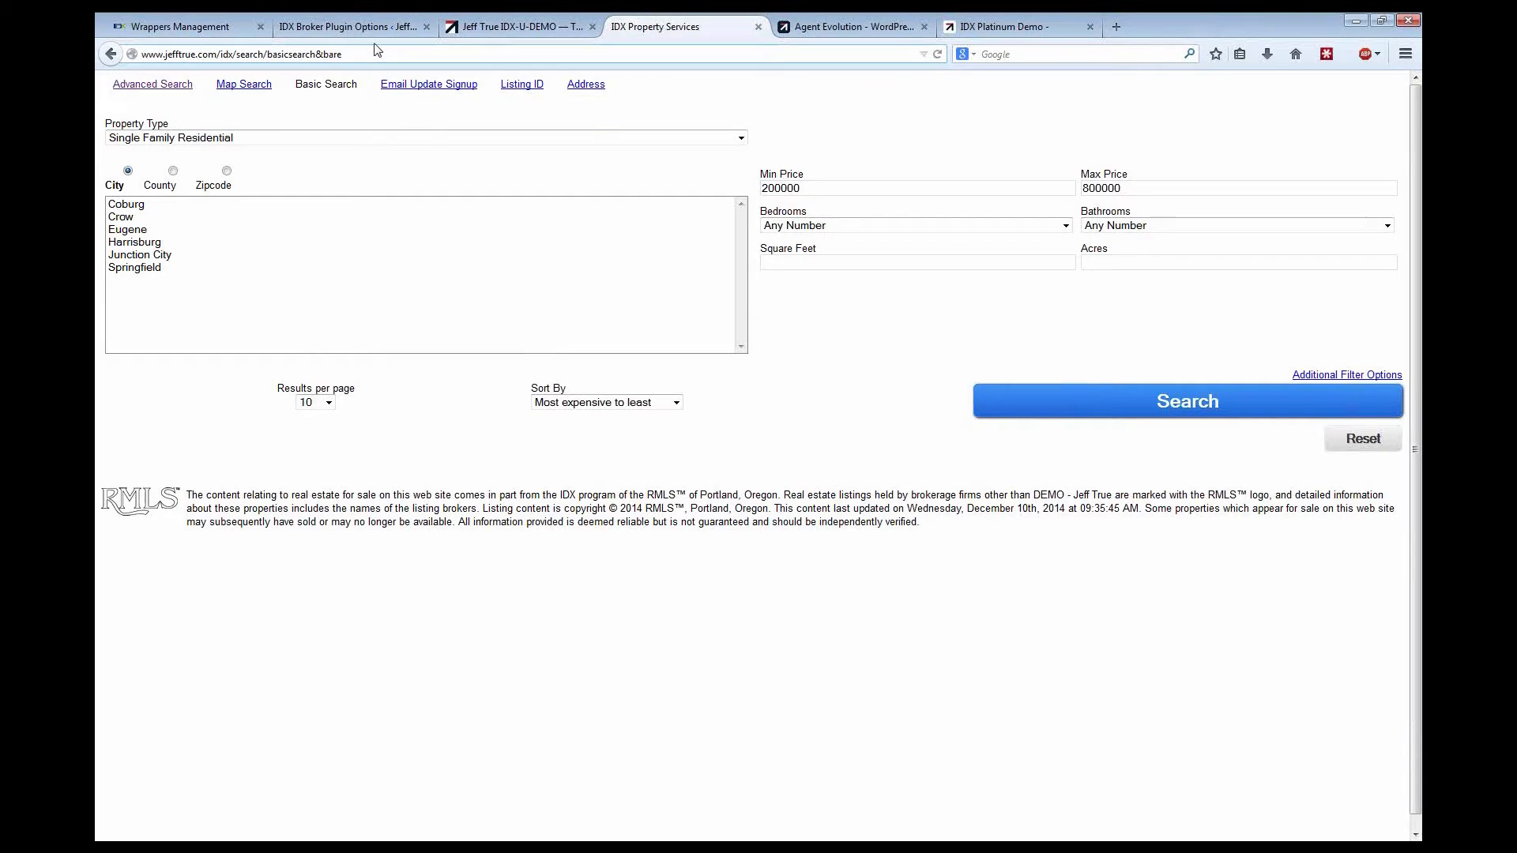
{"action": "key", "text": "BackSpace"}
{"action": "key", "text": "BackSpace"}
{"action": "key", "text": "BackSpace"}
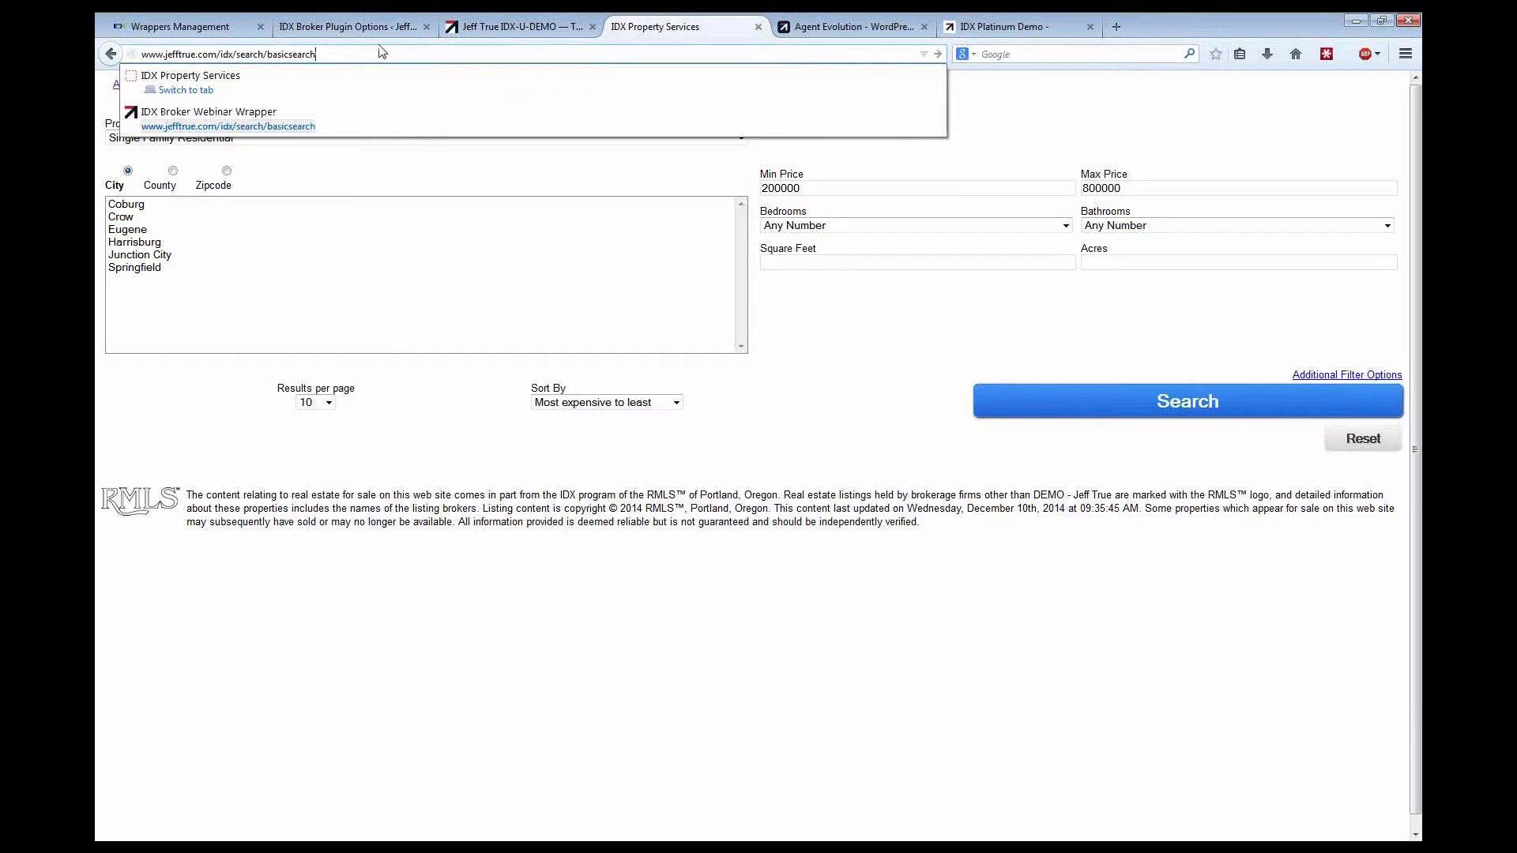
{"action": "key", "text": "Return"}
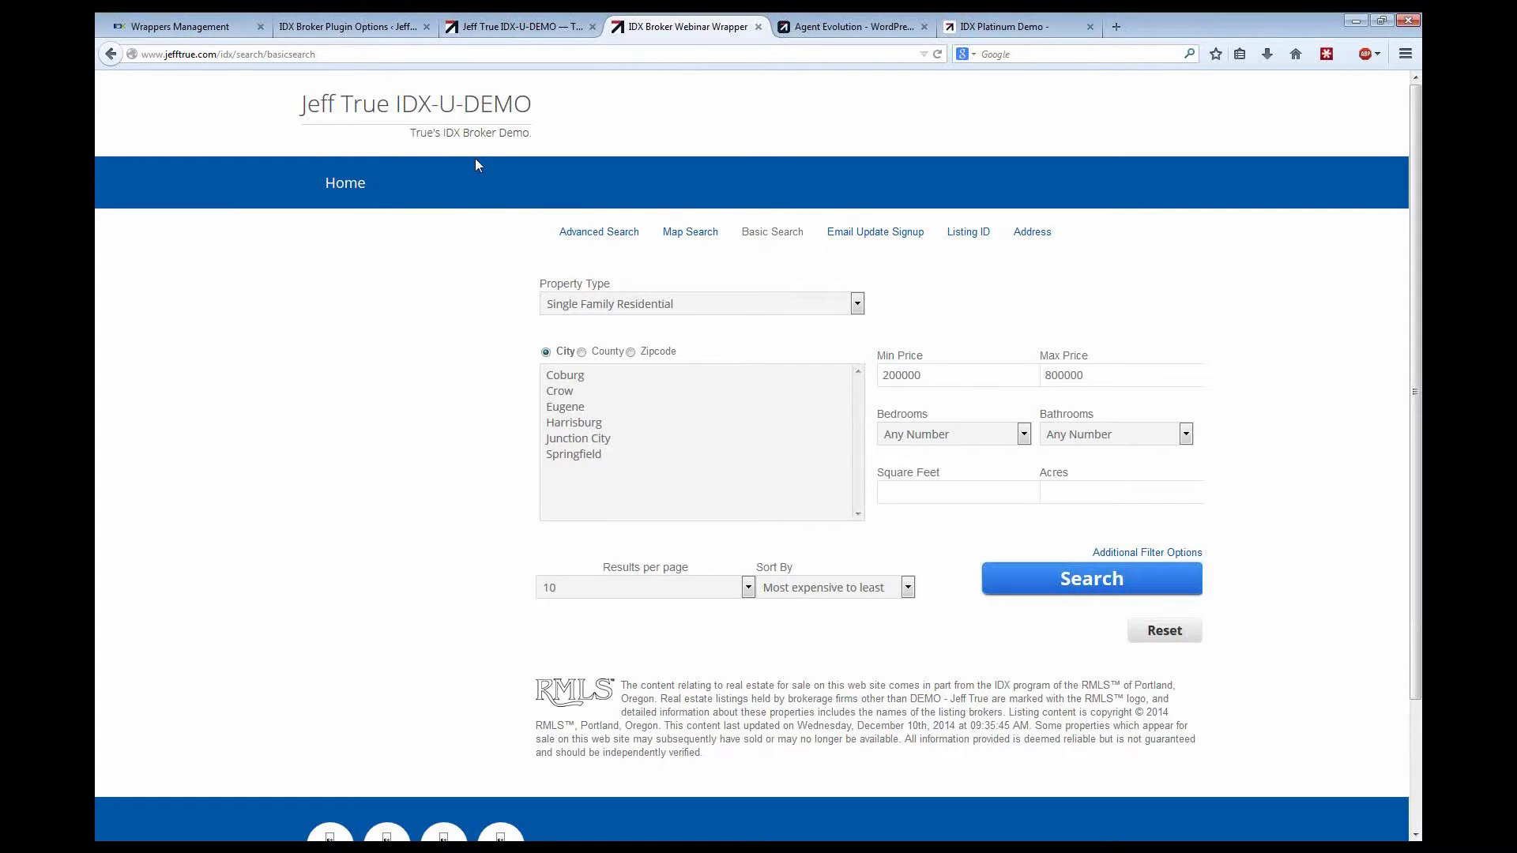
Step: Compare the site's homepage with the wrapped IDX basic search page
{"action": "left_click", "coordinate": [528, 28]}
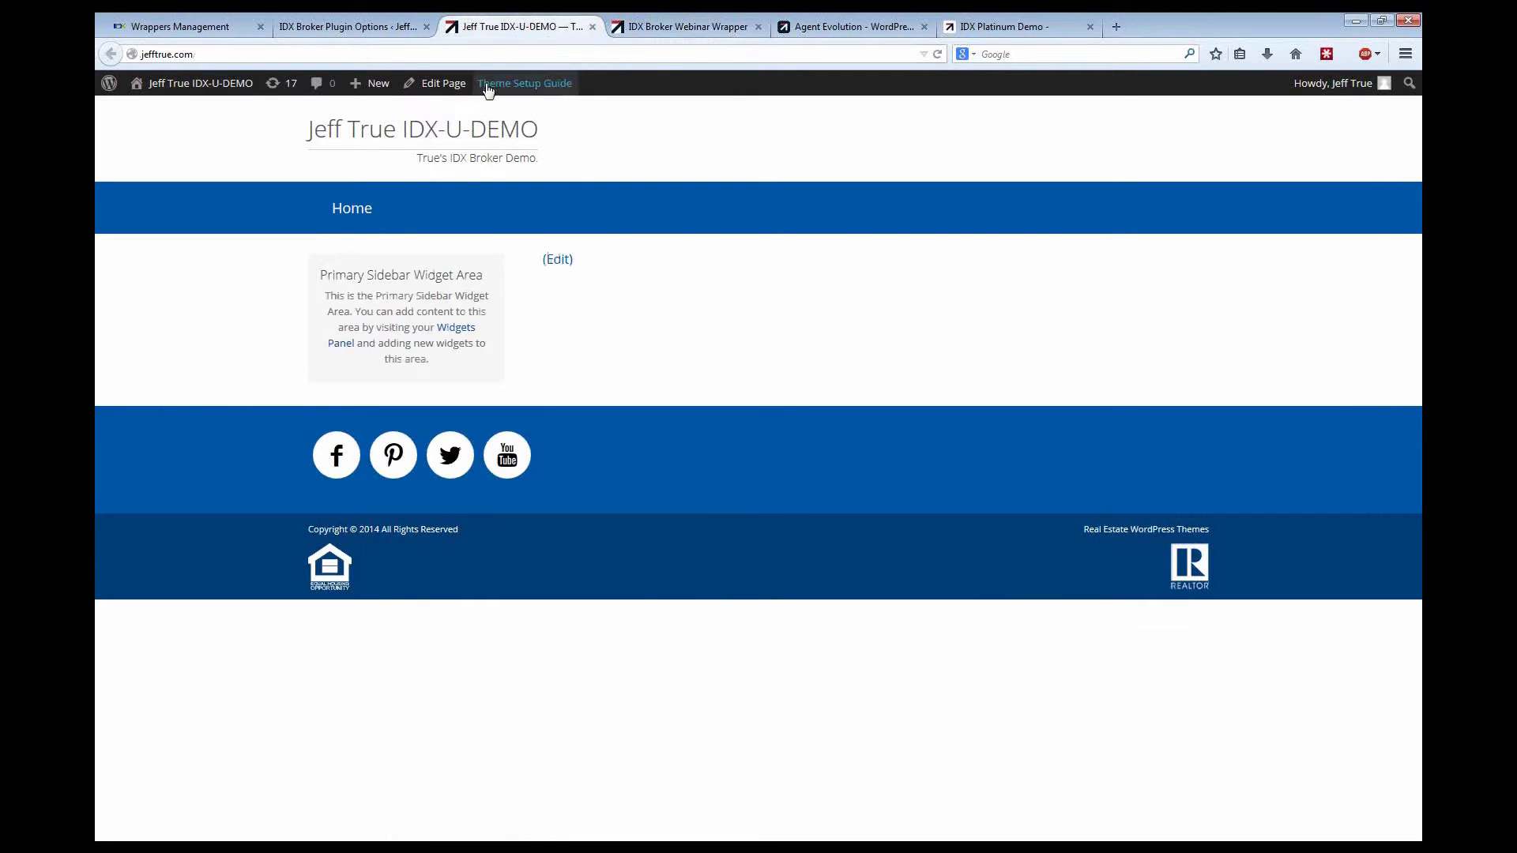
{"action": "left_click", "coordinate": [673, 27]}
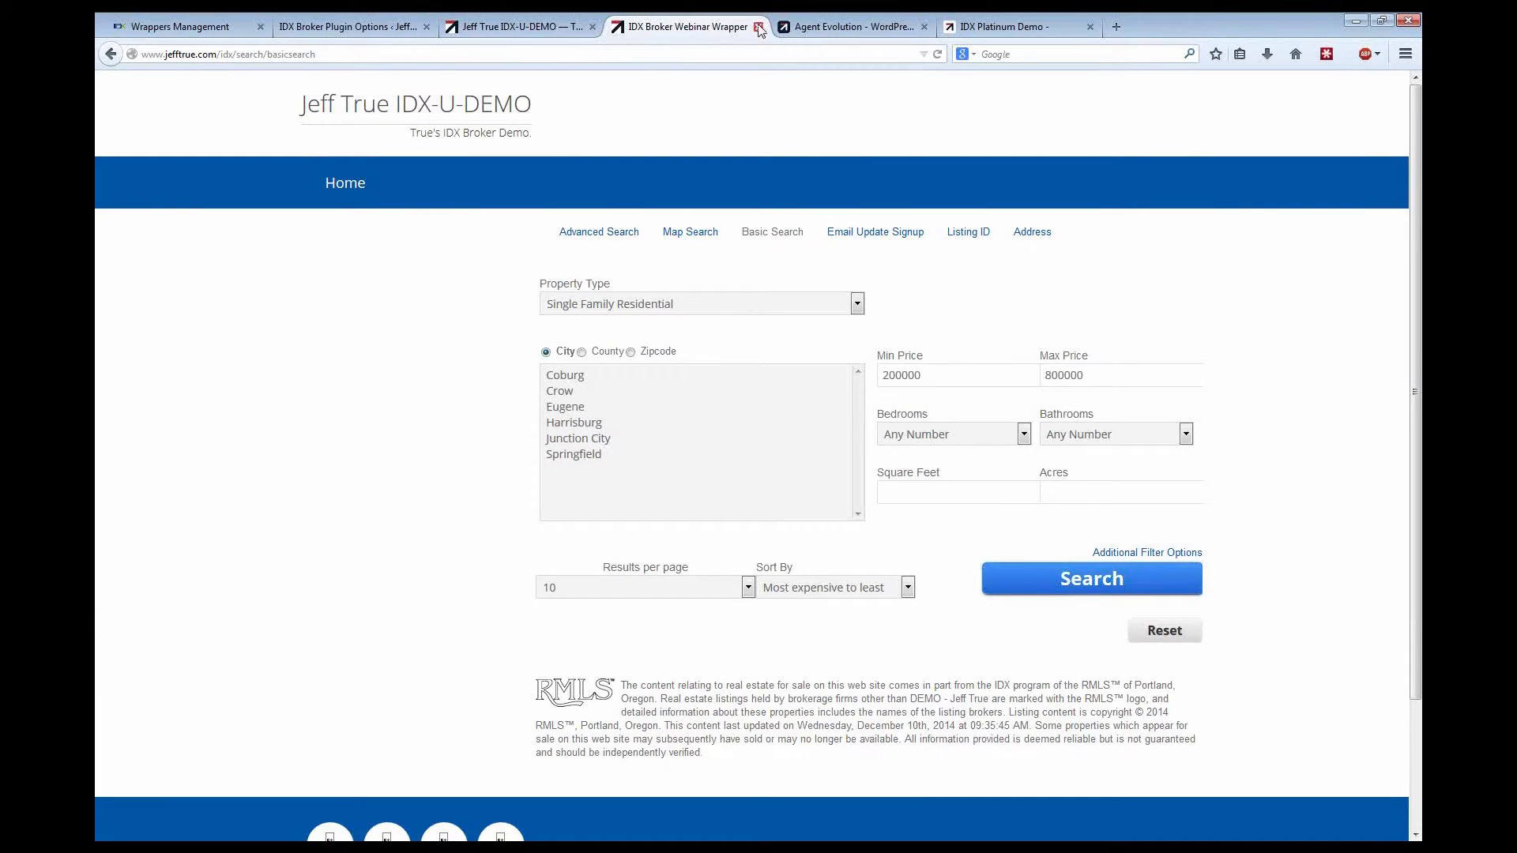
{"action": "left_click", "coordinate": [538, 29]}
Step: Enable the "2 mile radius eugene" custom link in the IDX Broker plugin's Integration settings and save the changes
{"action": "left_click", "coordinate": [365, 28]}
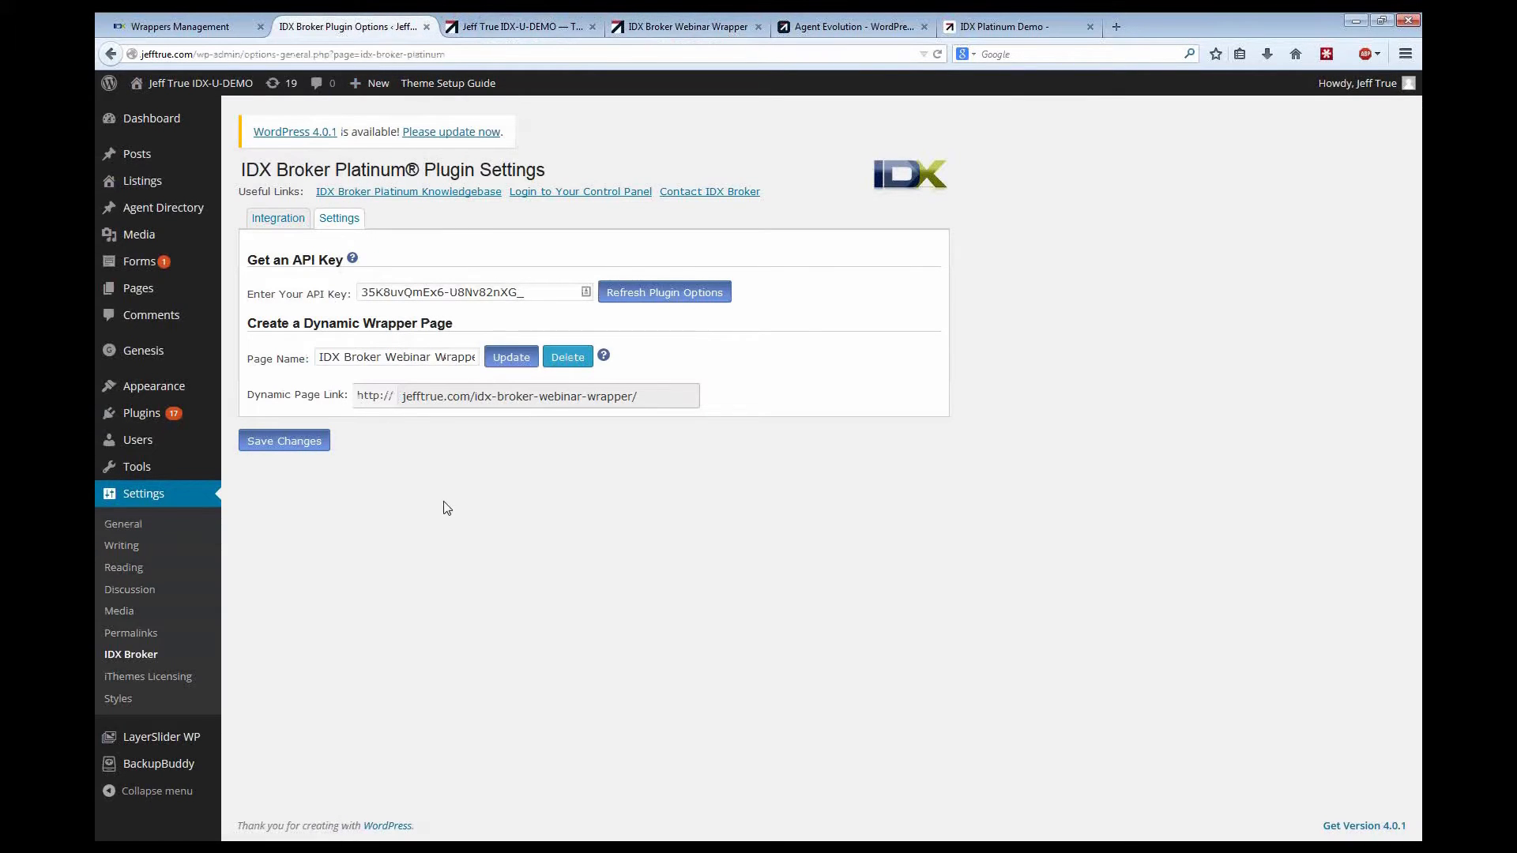
{"action": "left_click", "coordinate": [280, 224]}
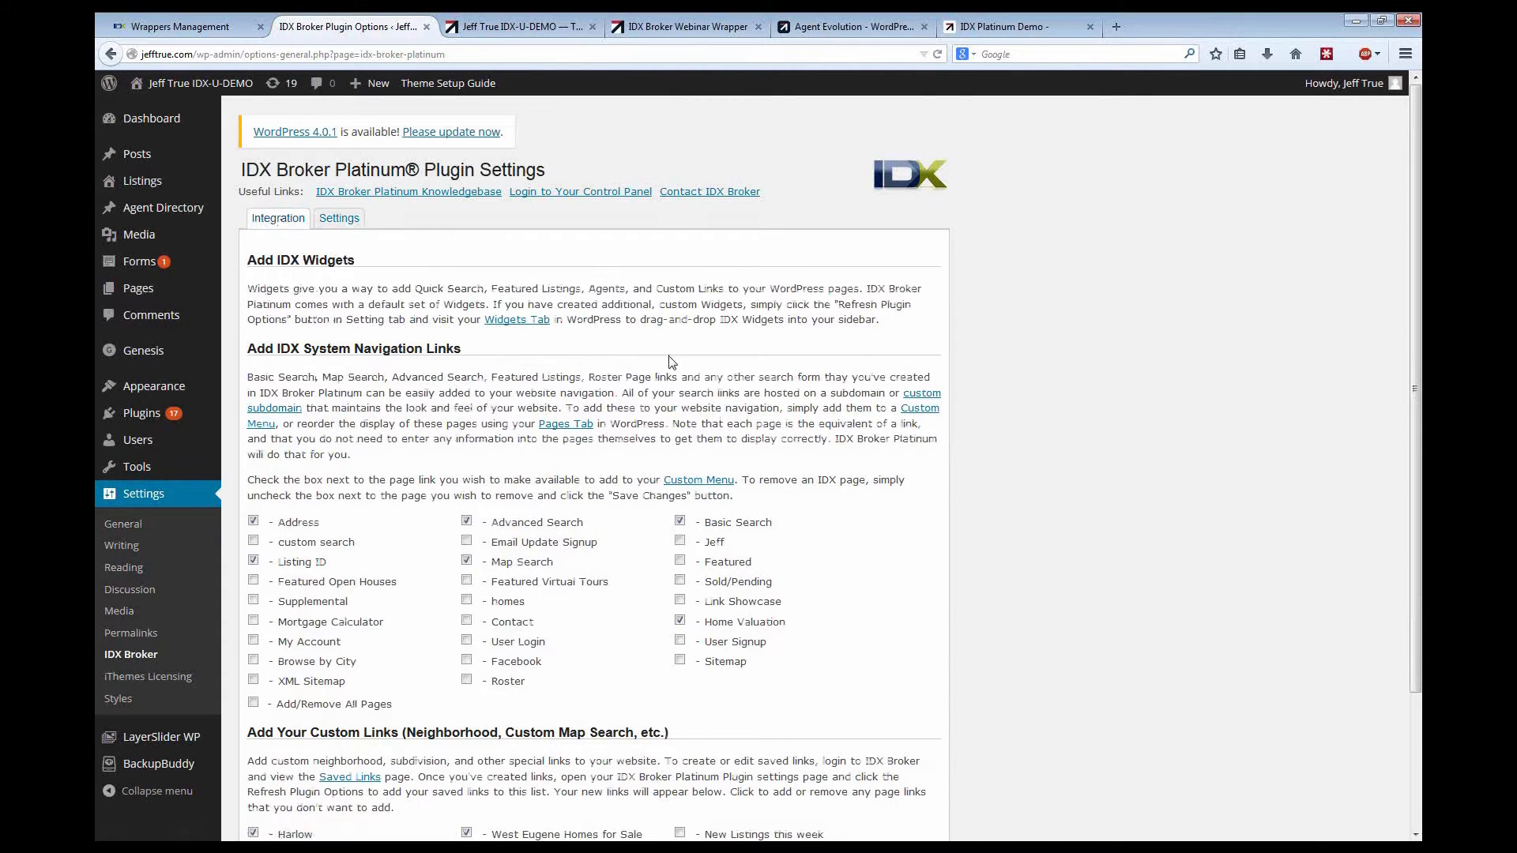
{"action": "scroll", "coordinate": [979, 372], "scroll_direction": "down", "scroll_amount": 3}
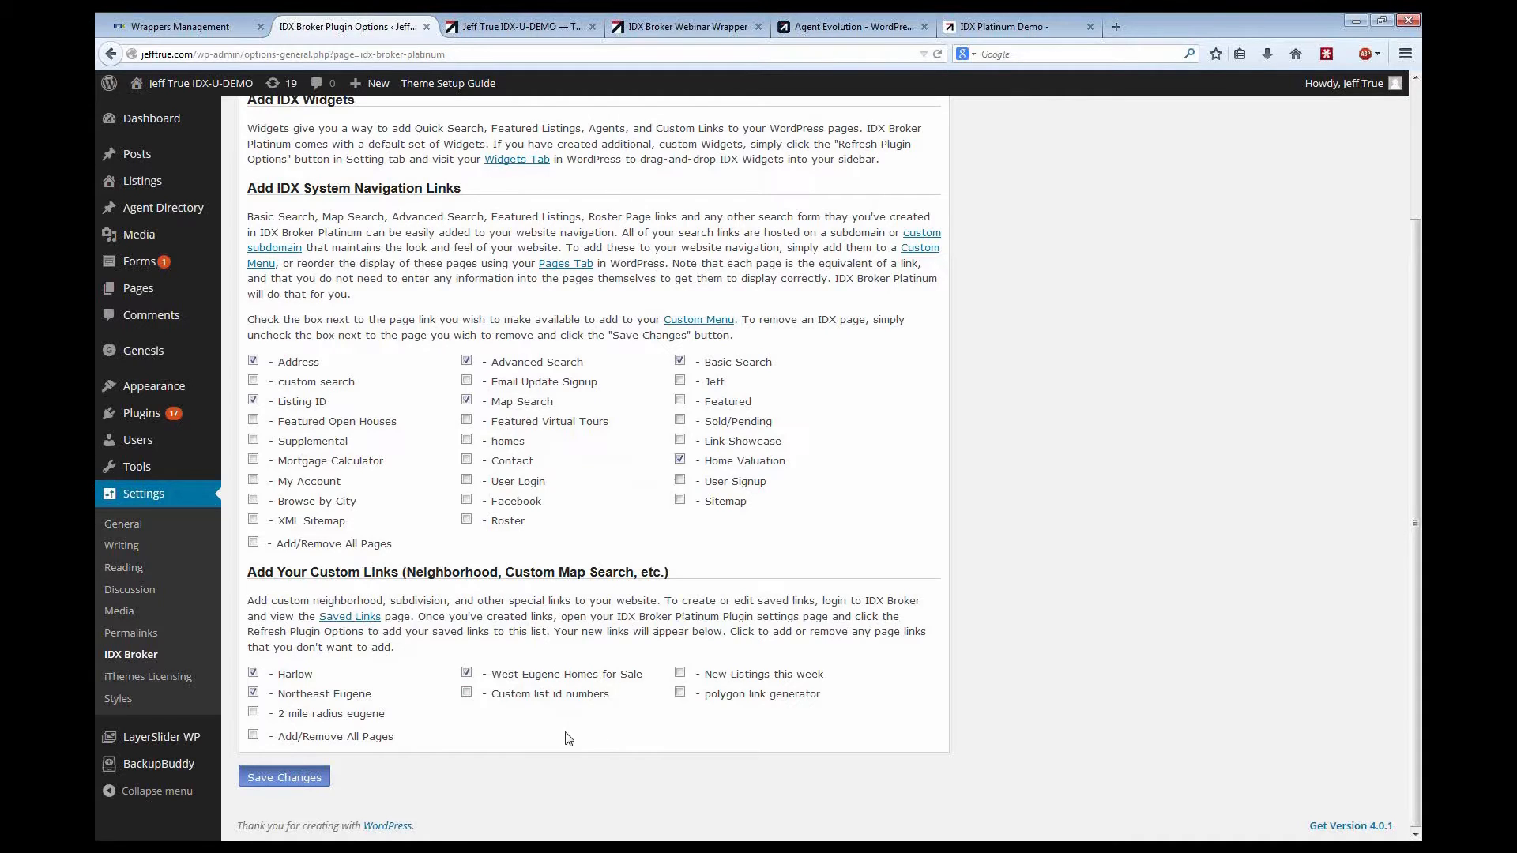
{"action": "left_click", "coordinate": [253, 715]}
{"action": "left_click", "coordinate": [285, 780]}
Step: Review the site's Pages list, and compare the Main Menu structure with the homepage's navigation bar
{"action": "mouse_move", "coordinate": [132, 296]}
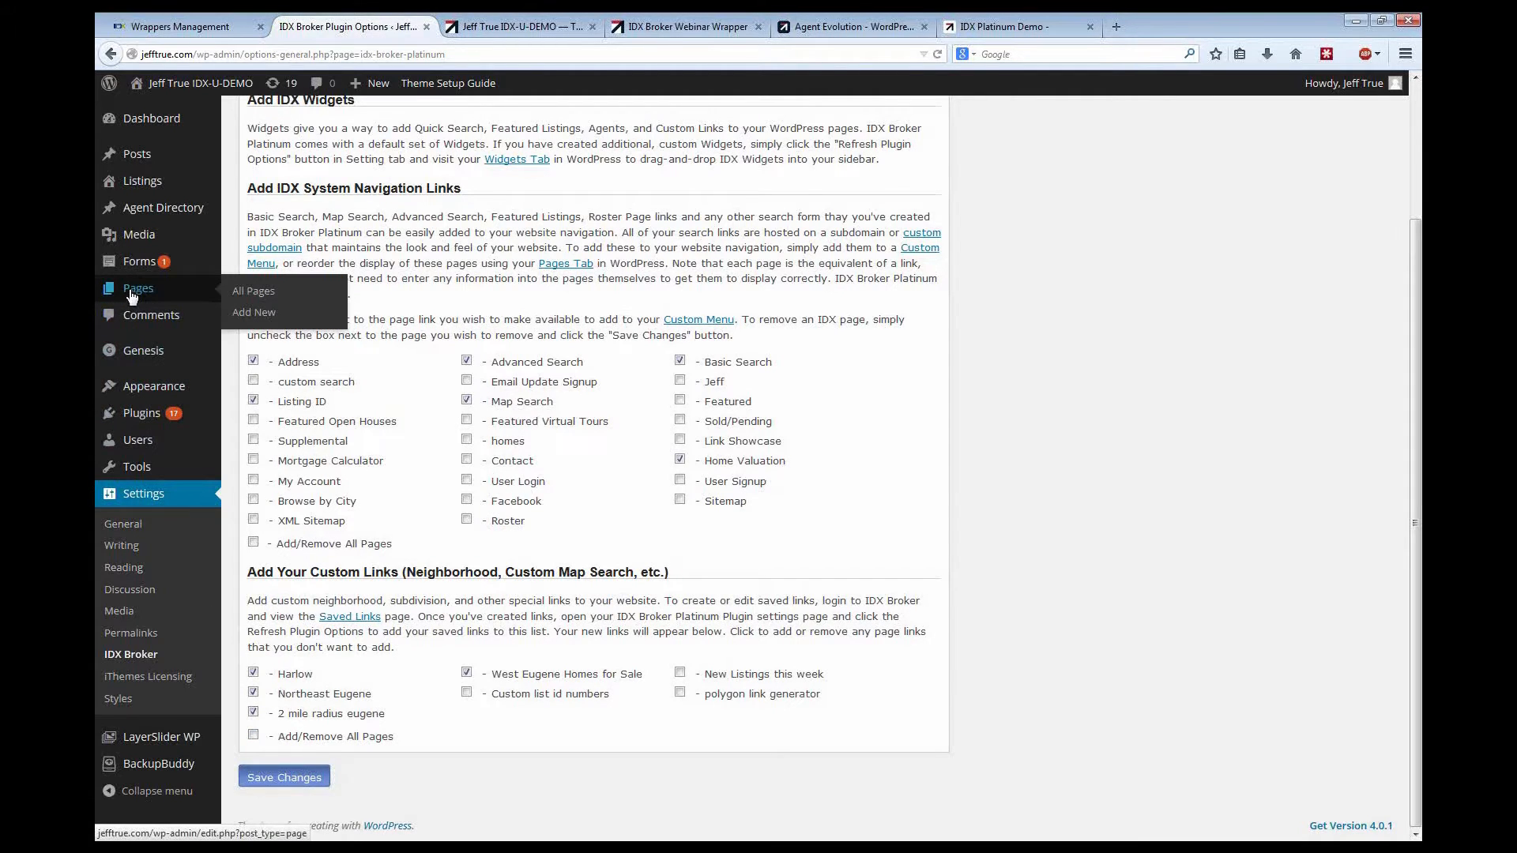
{"action": "left_click", "coordinate": [132, 293]}
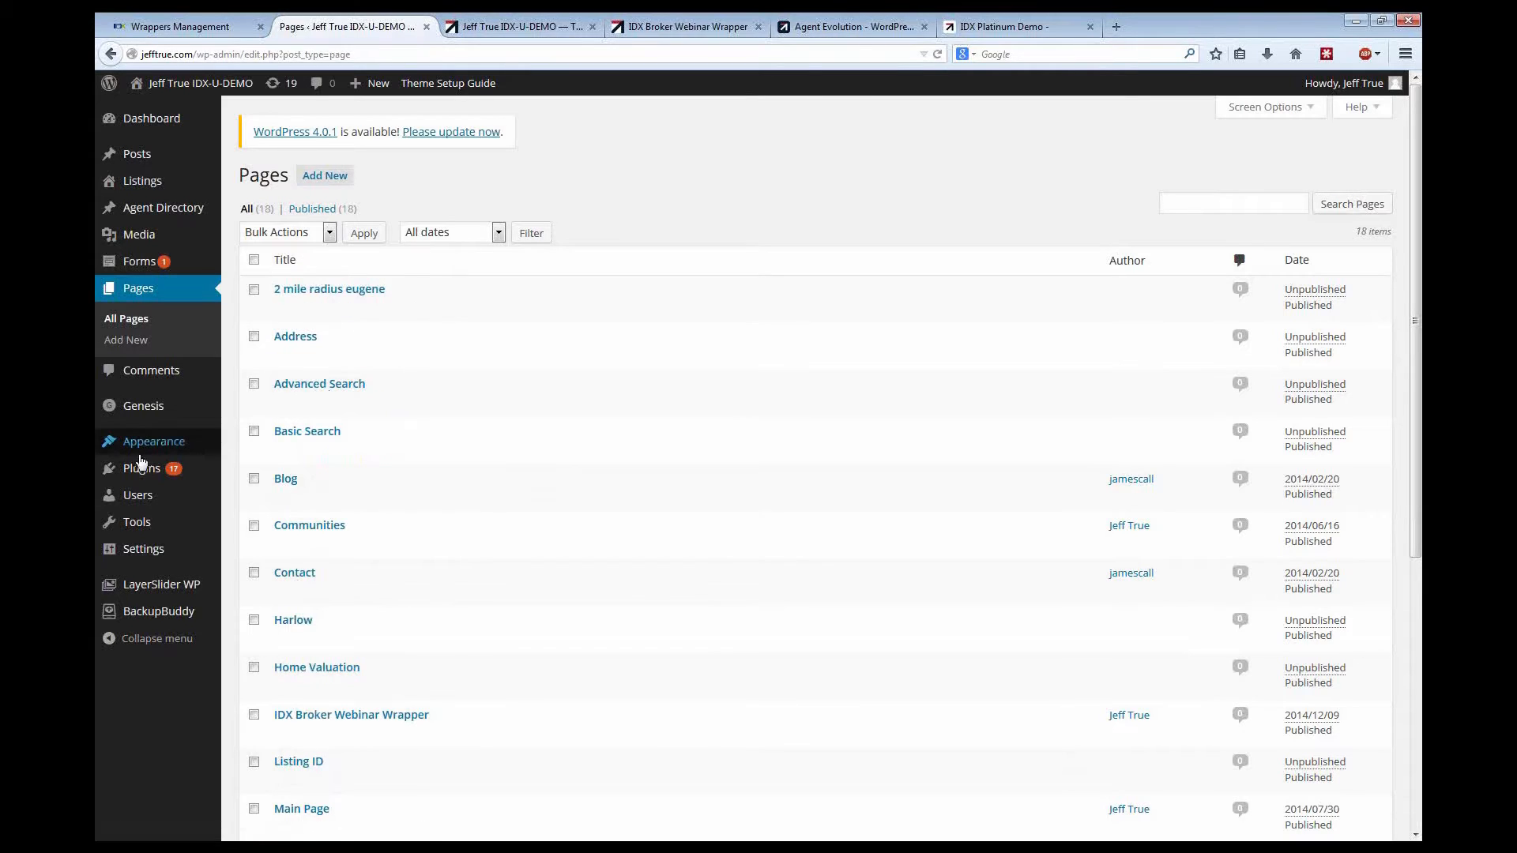
{"action": "mouse_move", "coordinate": [129, 449]}
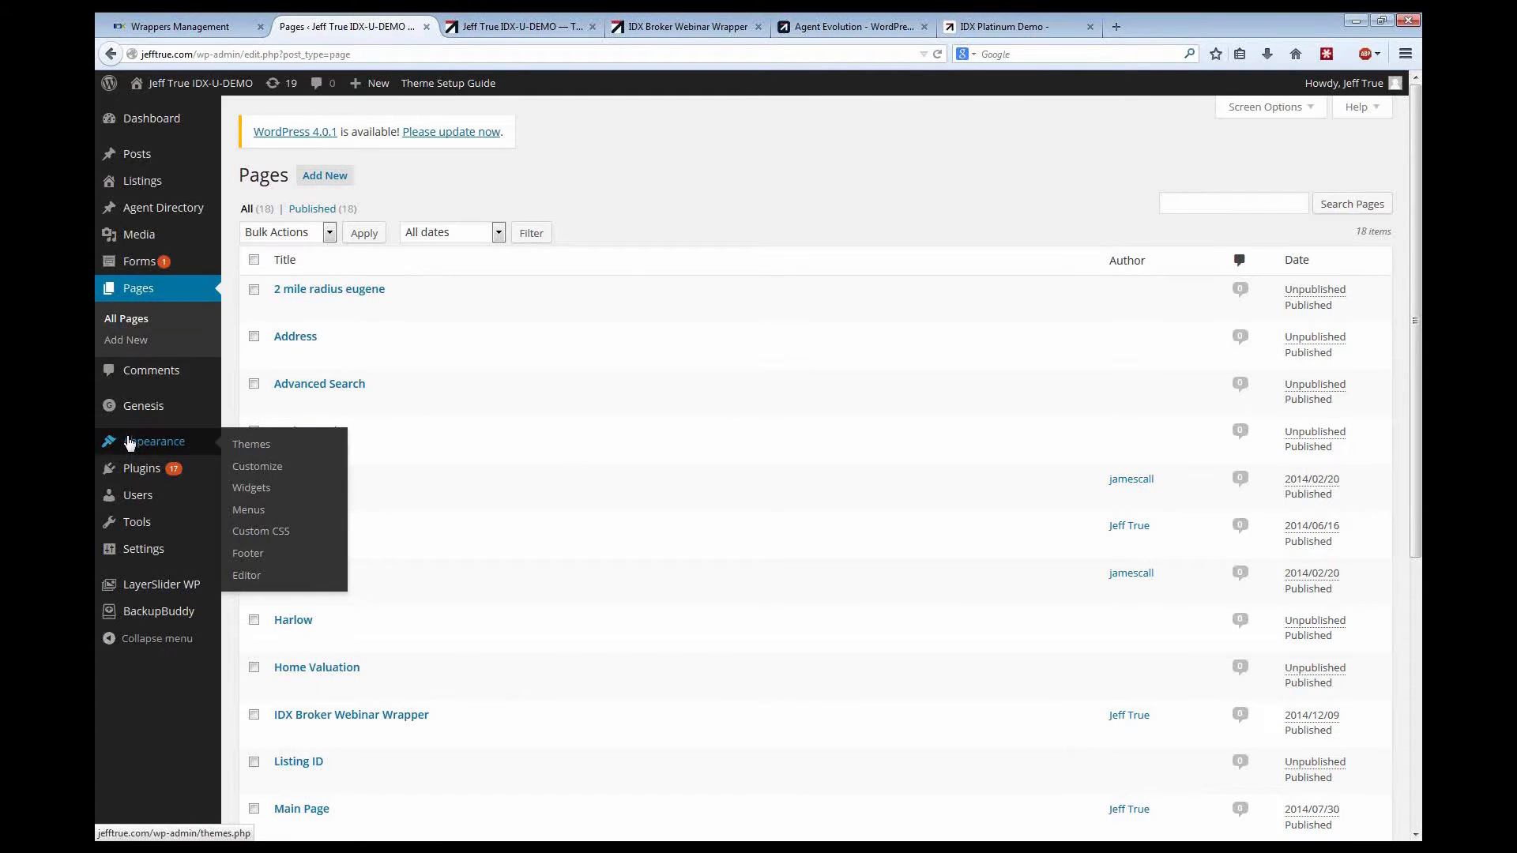
{"action": "left_click", "coordinate": [248, 512]}
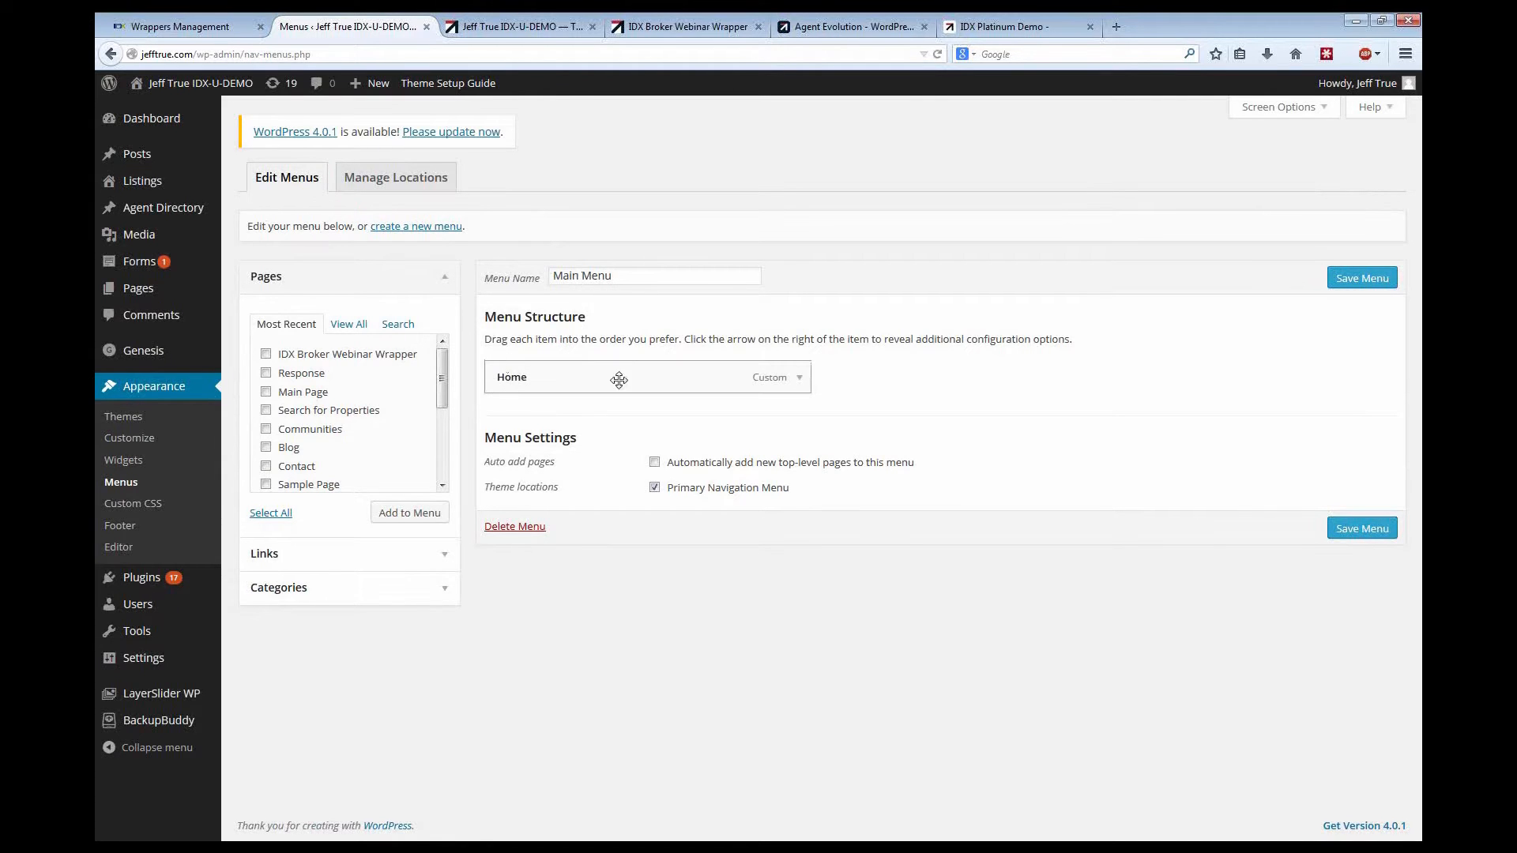
{"action": "left_click", "coordinate": [522, 26]}
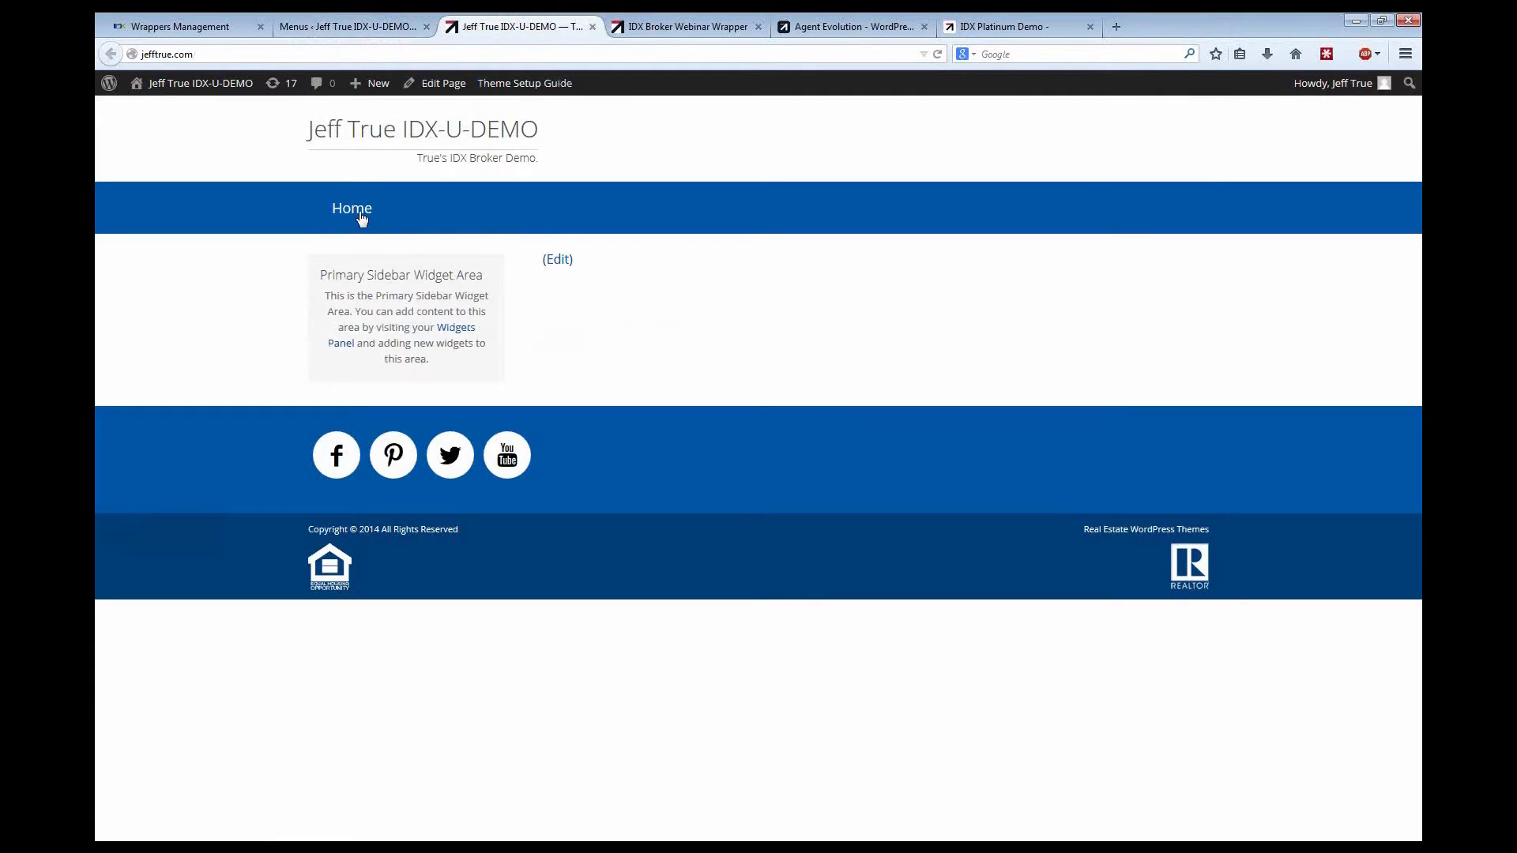
{"action": "left_click", "coordinate": [354, 30]}
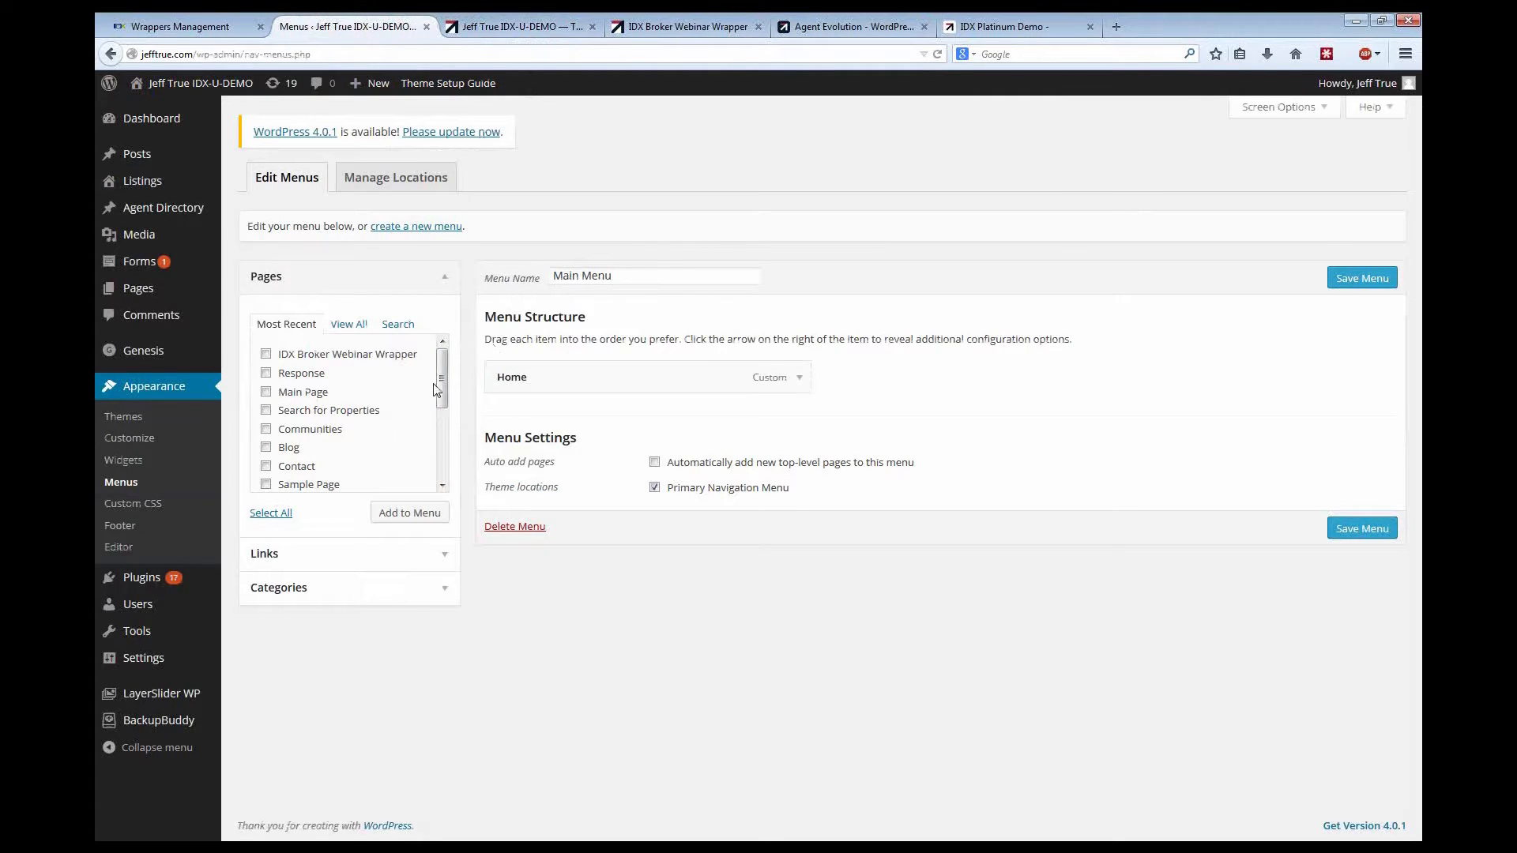
Step: Add a custom link with the text "Property Search" and the site's homepage URL to the Main Menu
{"action": "mouse_move", "coordinate": [442, 381]}
{"action": "left_mouse_down"}
{"action": "mouse_move", "coordinate": [446, 395]}
{"action": "mouse_move", "coordinate": [444, 382]}
{"action": "left_mouse_up"}
{"action": "left_click", "coordinate": [444, 553]}
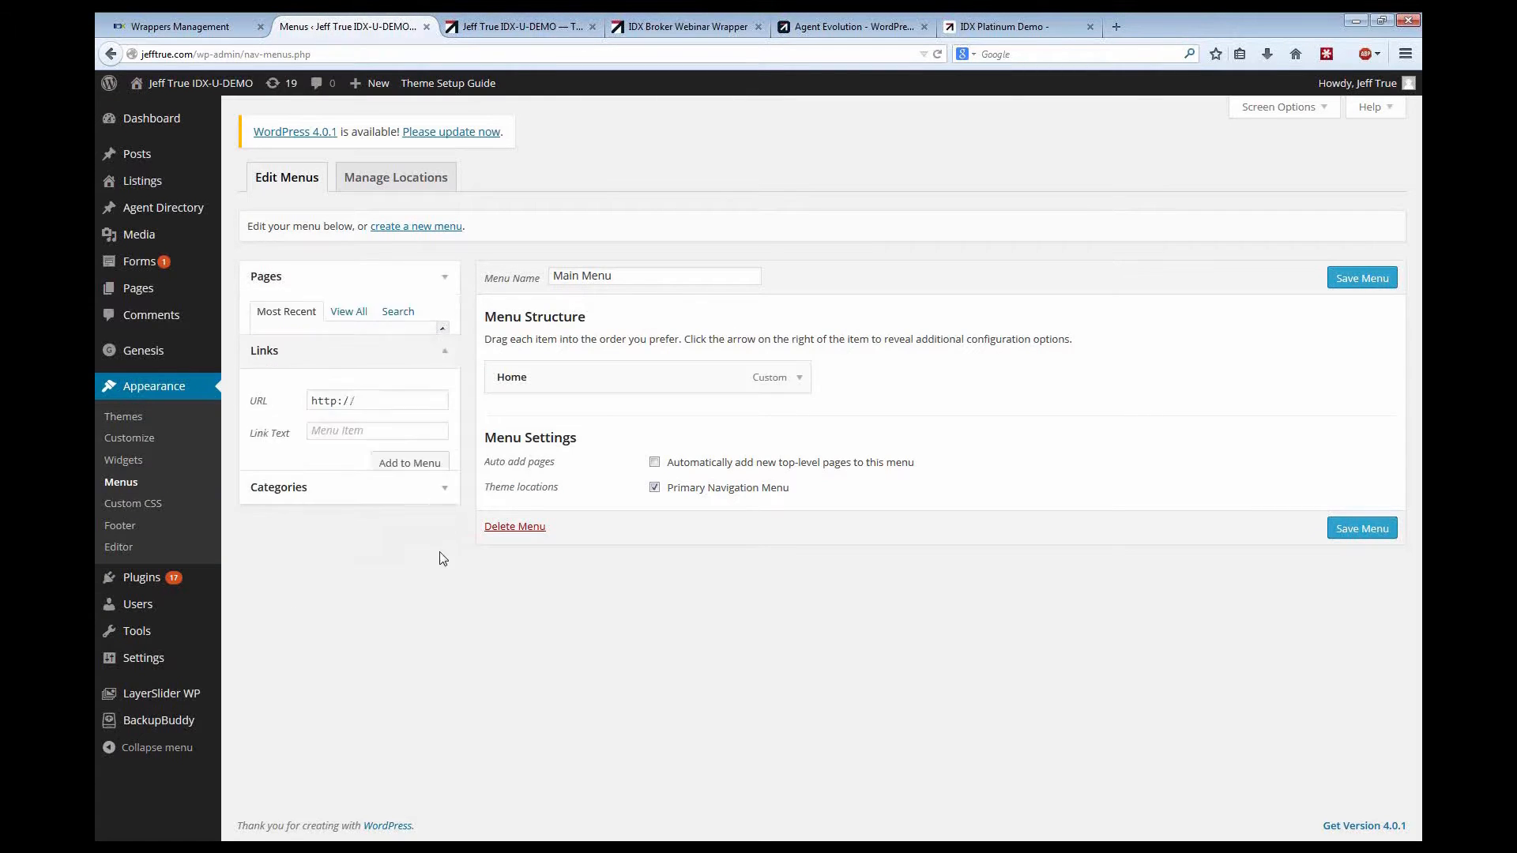
{"action": "left_click", "coordinate": [379, 395]}
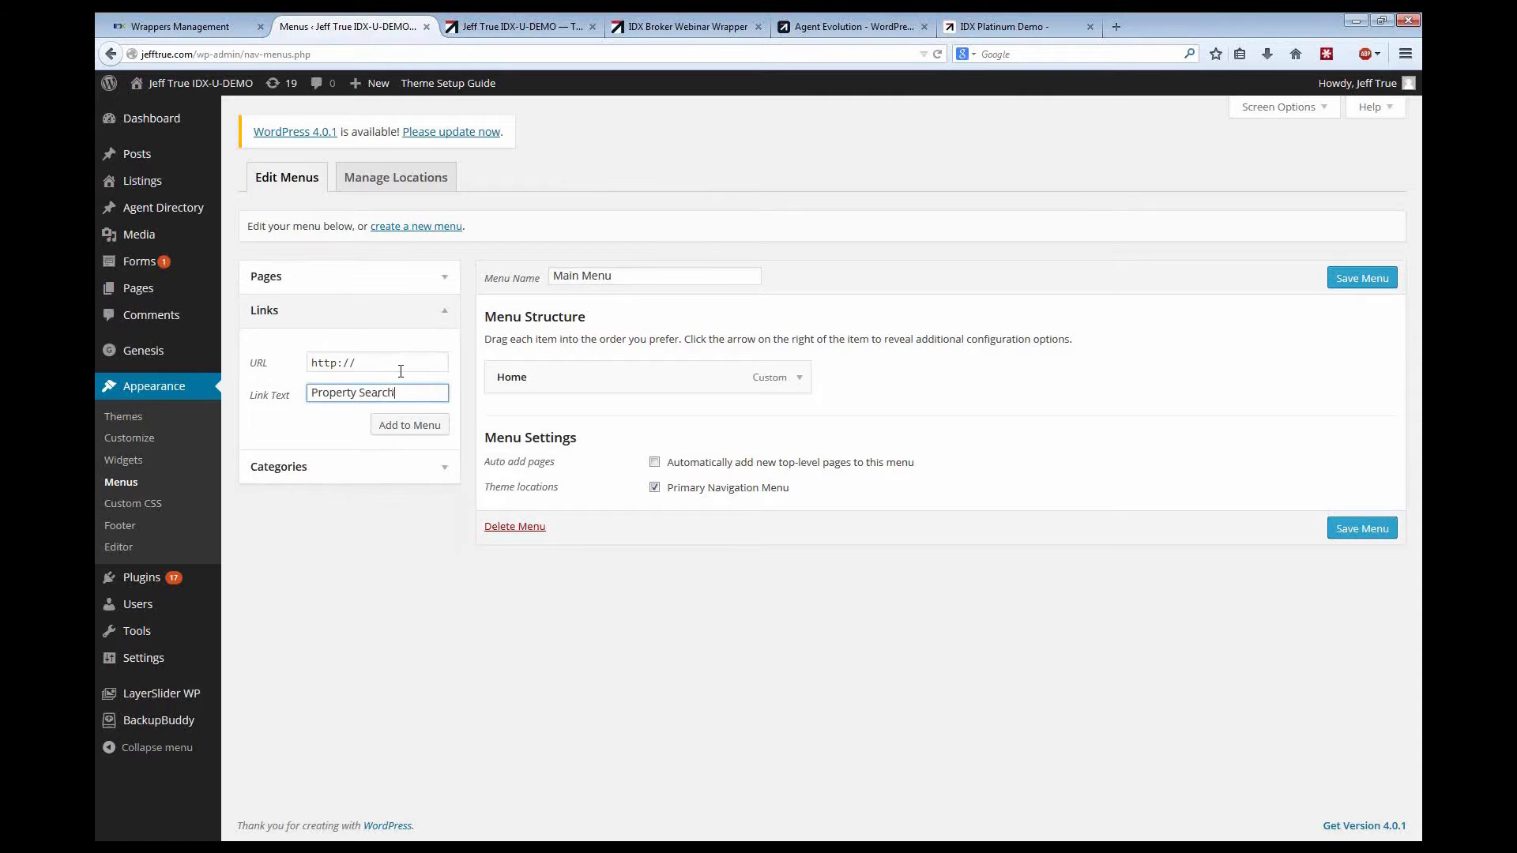
{"action": "left_click", "coordinate": [411, 427]}
{"action": "left_click", "coordinate": [387, 363]}
{"action": "type", "text": "jefftrue.com"}
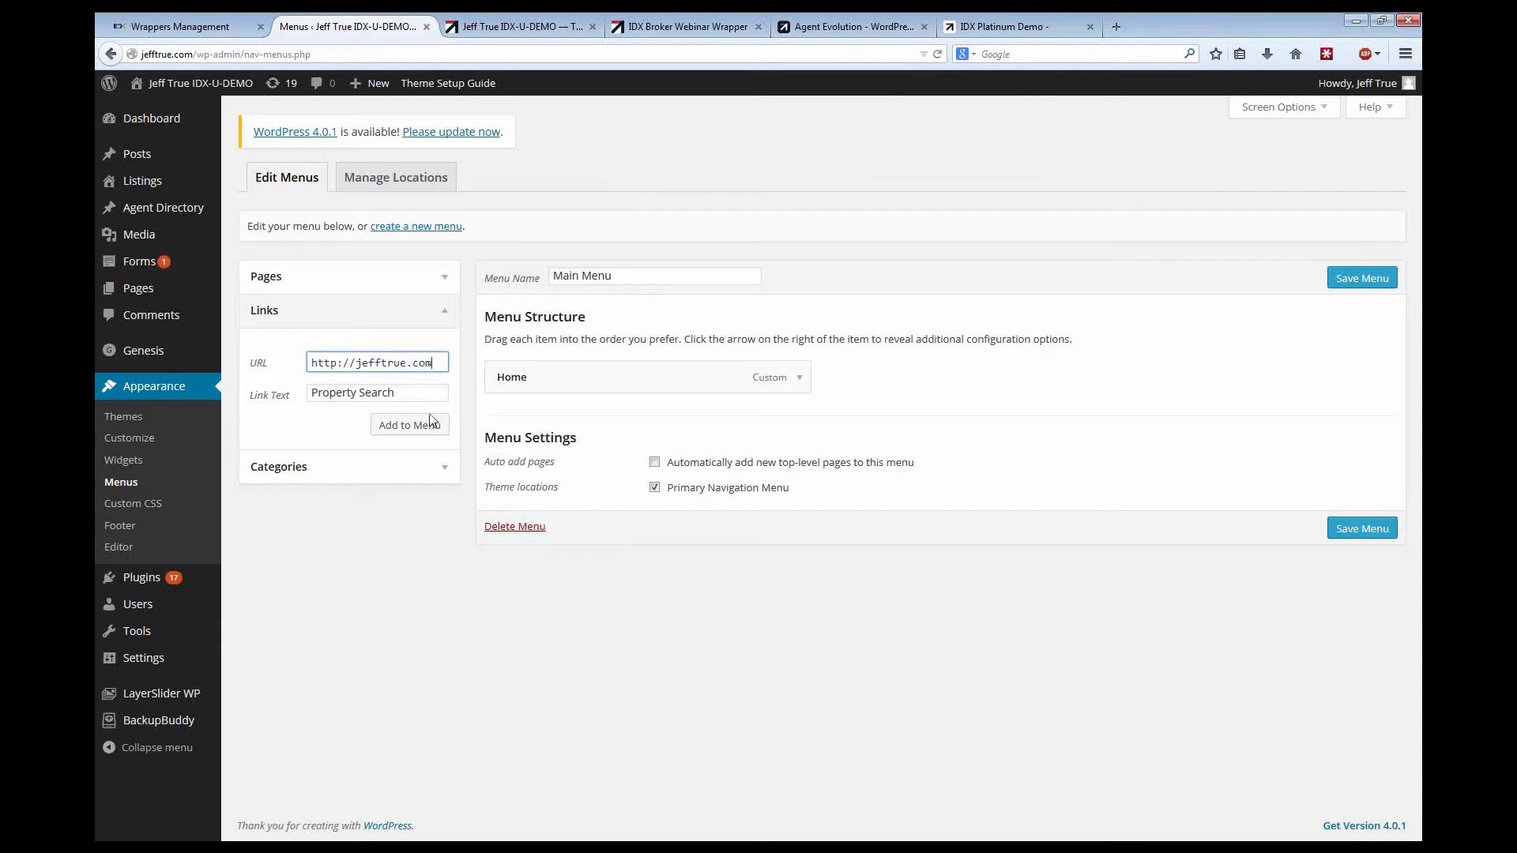
{"action": "left_click", "coordinate": [405, 424]}
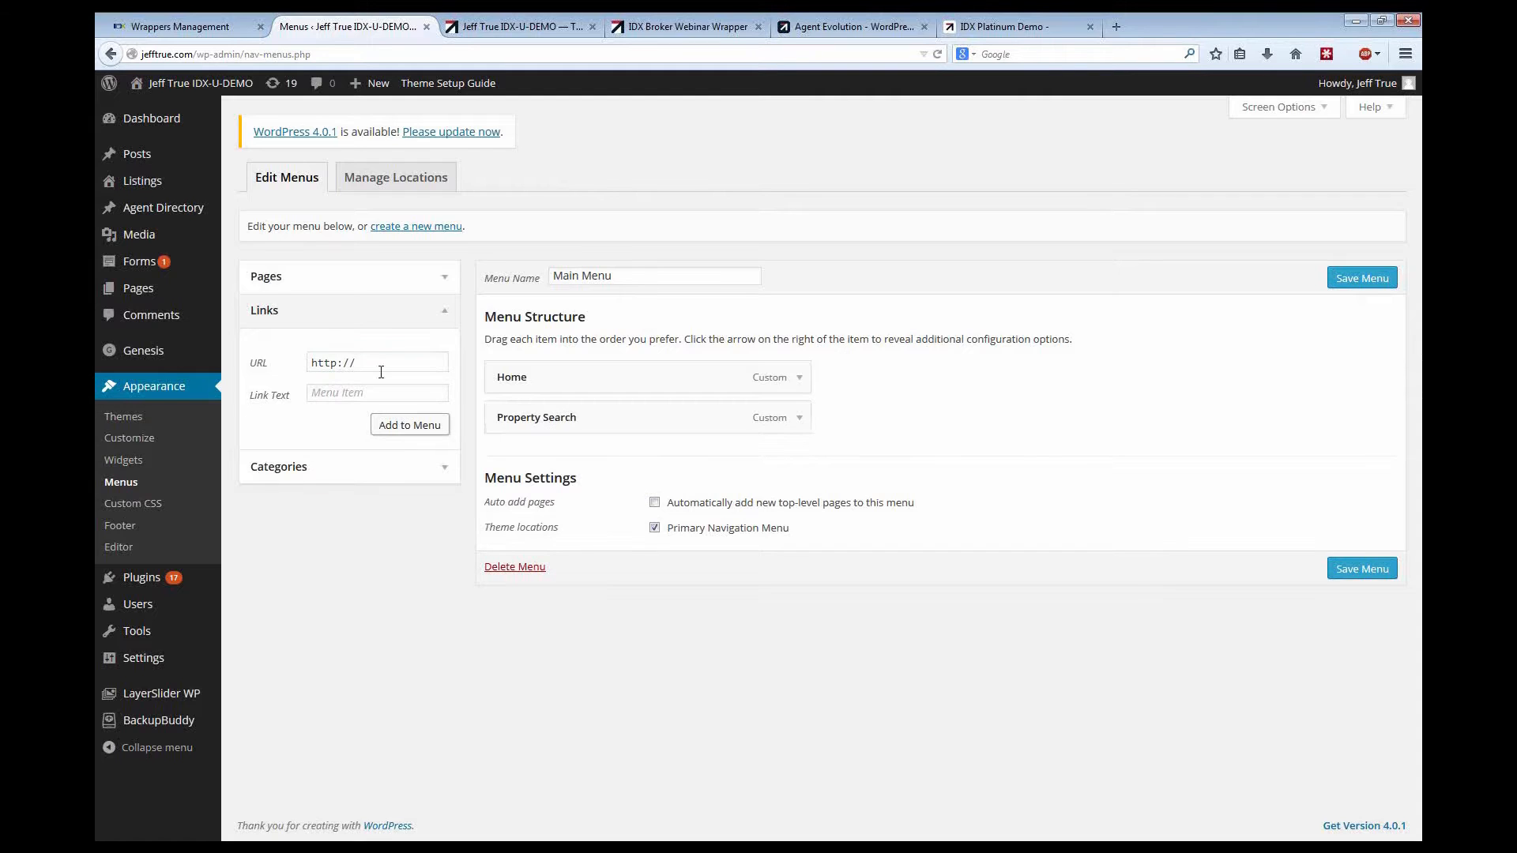
Step: Add the Advanced Search, Basic Search, Listing ID and Map Search pages to the Main Menu
{"action": "left_click", "coordinate": [444, 279]}
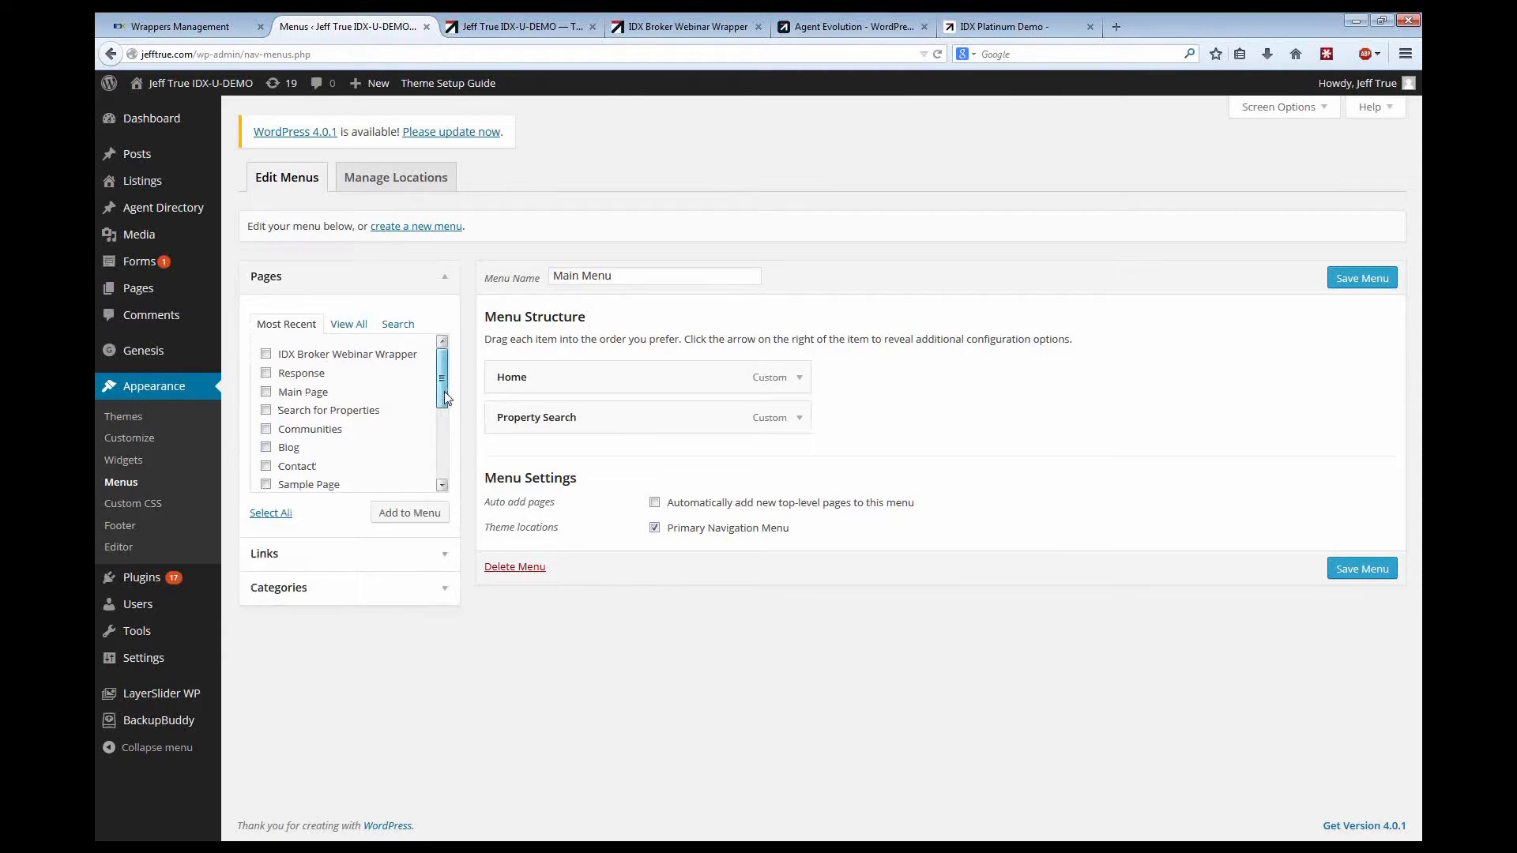
{"action": "left_click", "coordinate": [397, 326]}
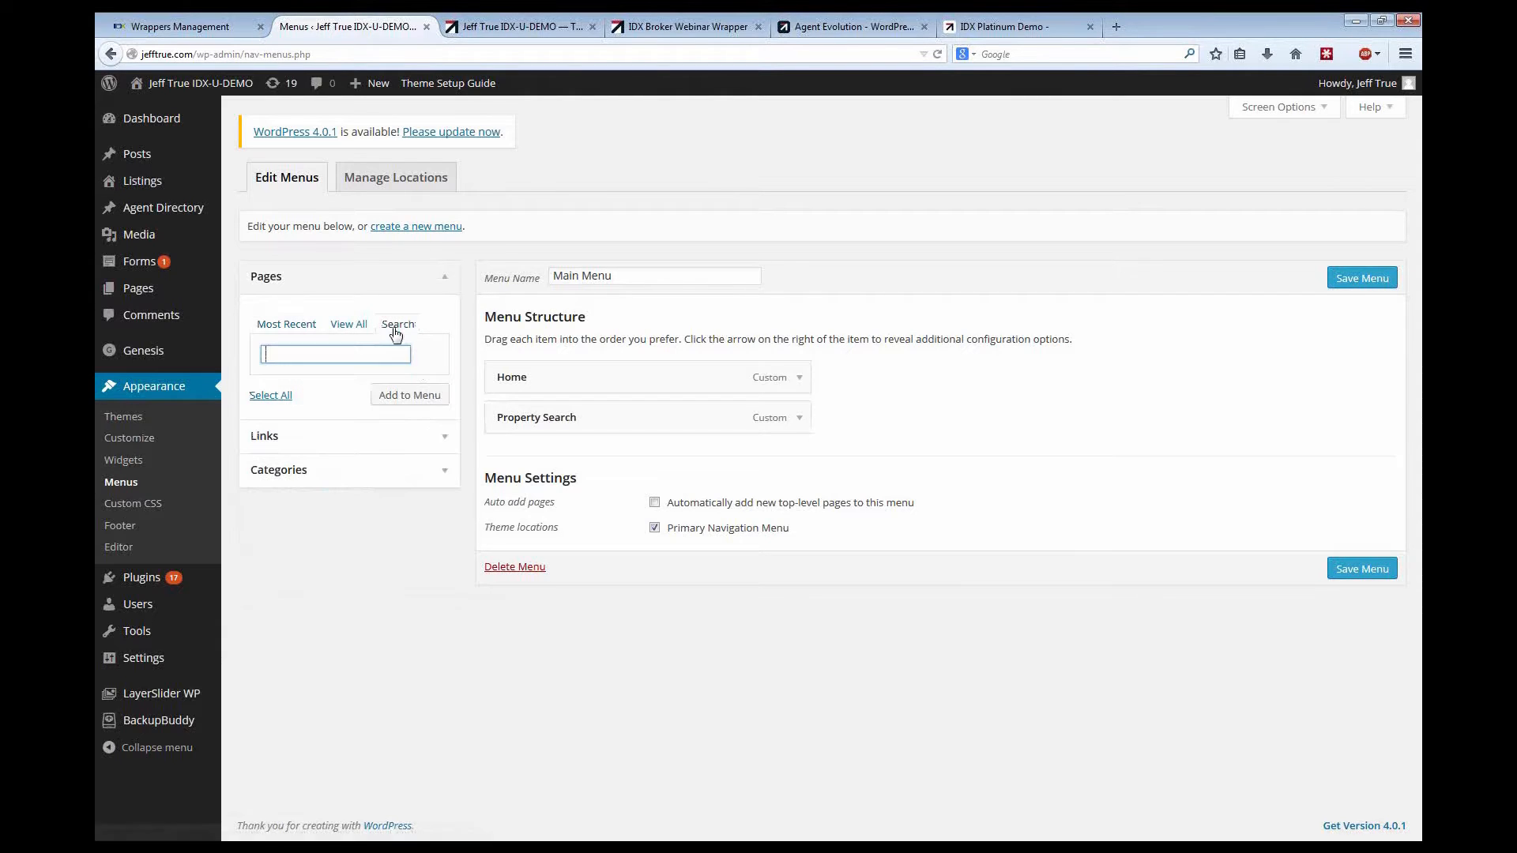
{"action": "left_click", "coordinate": [349, 326]}
{"action": "left_click", "coordinate": [267, 411]}
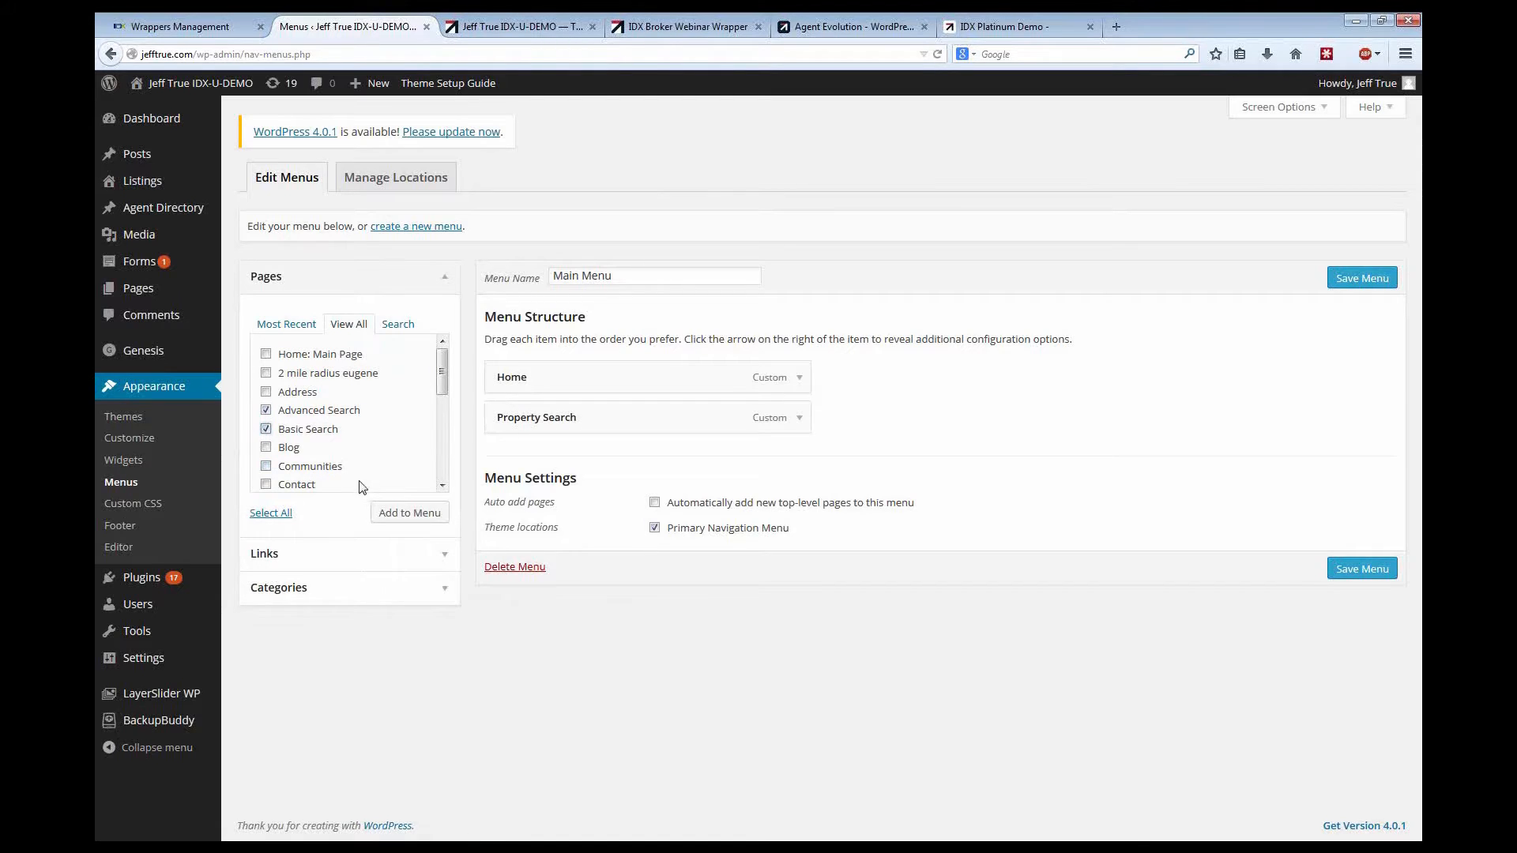
{"action": "left_click", "coordinate": [442, 485]}
{"action": "left_click", "coordinate": [442, 485]}
{"action": "left_click", "coordinate": [441, 485]}
{"action": "left_click", "coordinate": [266, 471]}
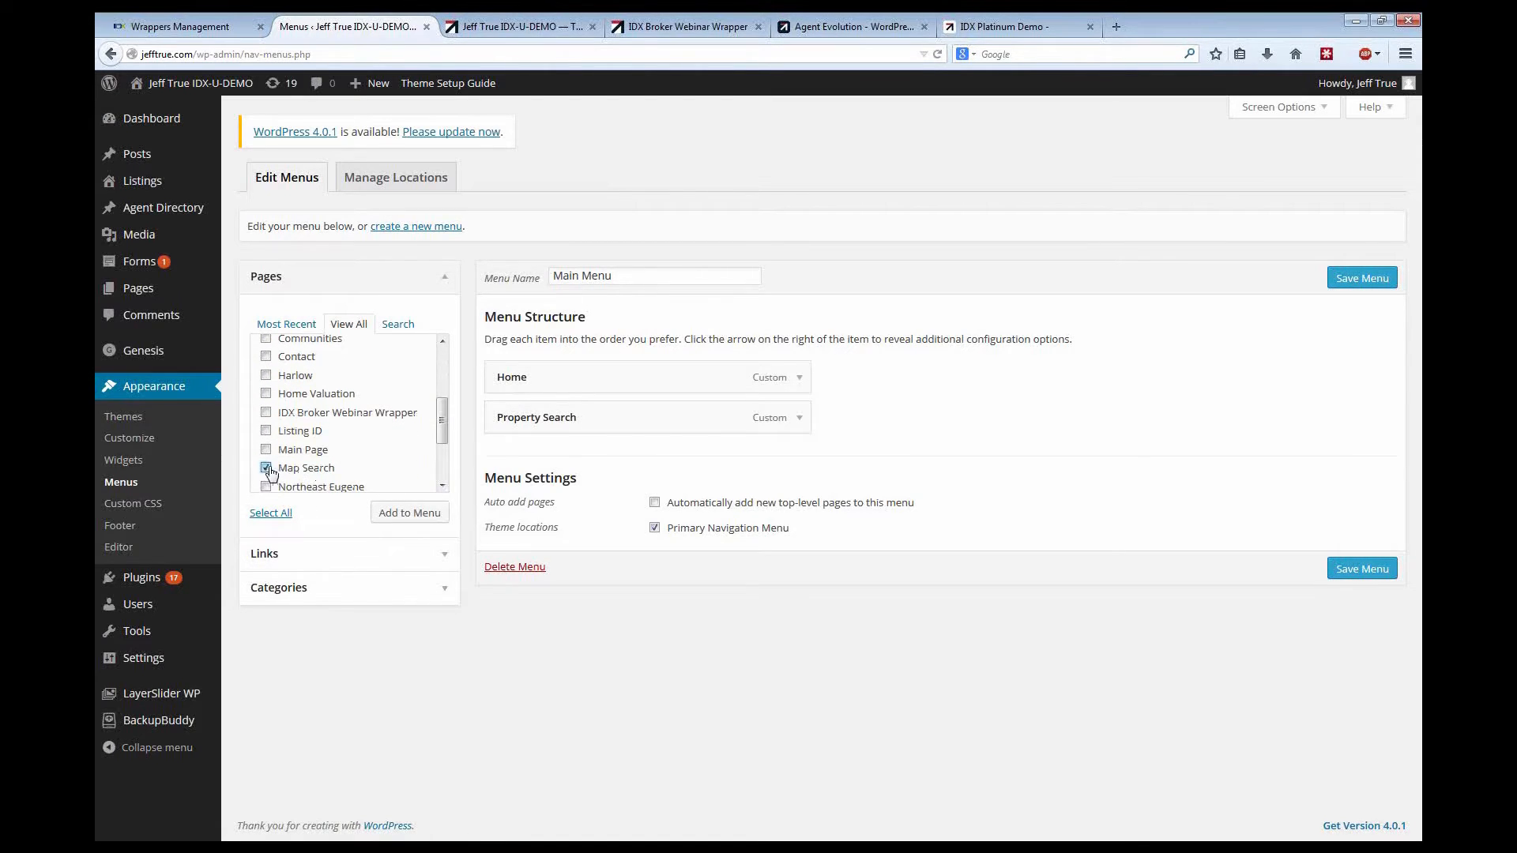
{"action": "left_click", "coordinate": [441, 485]}
{"action": "left_click", "coordinate": [441, 485]}
{"action": "left_click", "coordinate": [441, 485]}
{"action": "left_click", "coordinate": [441, 485]}
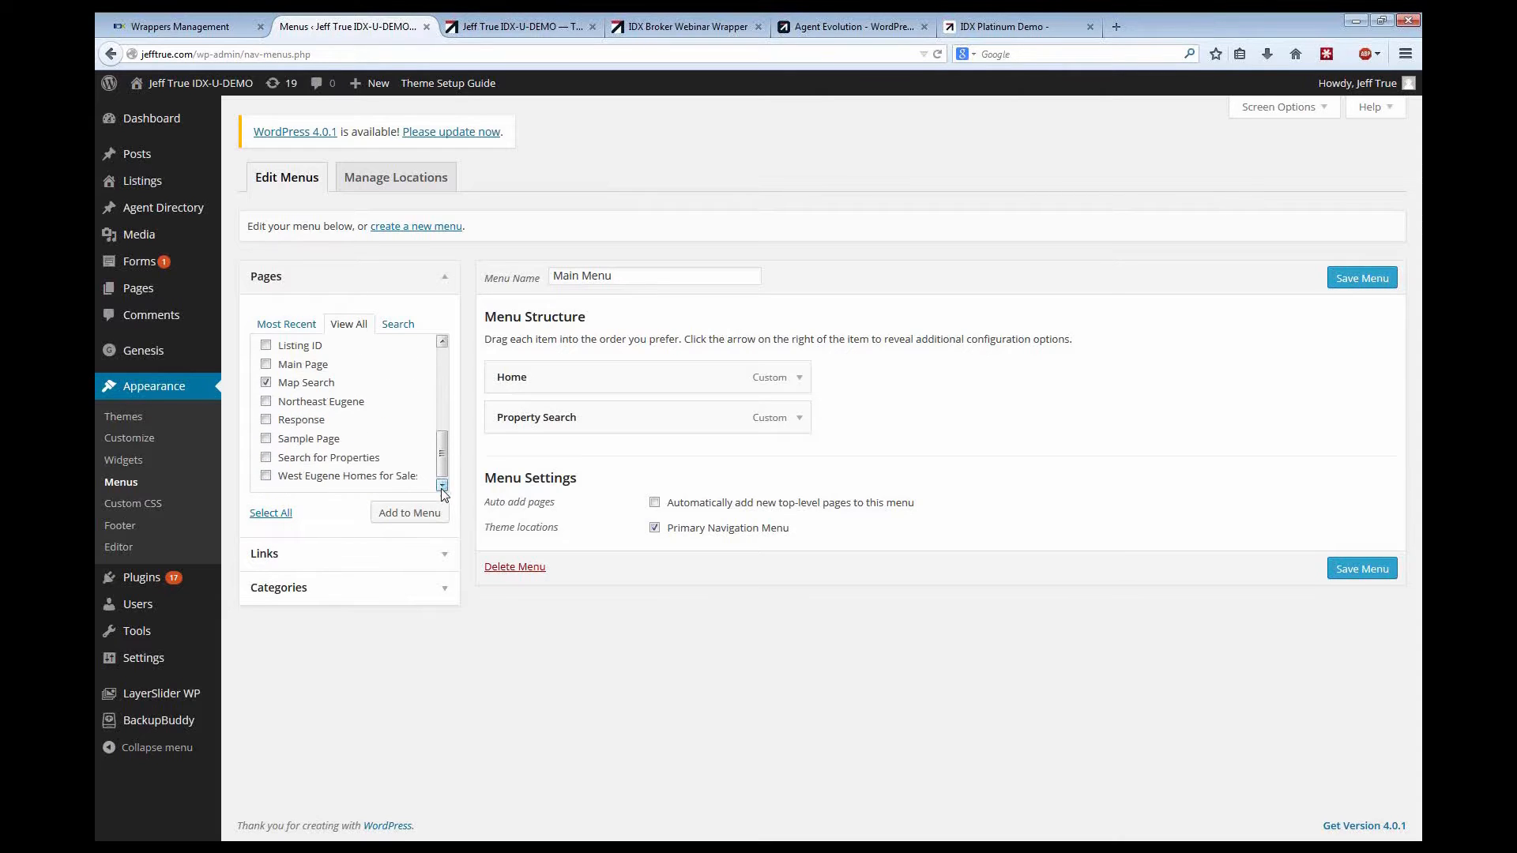
{"action": "left_click", "coordinate": [441, 485]}
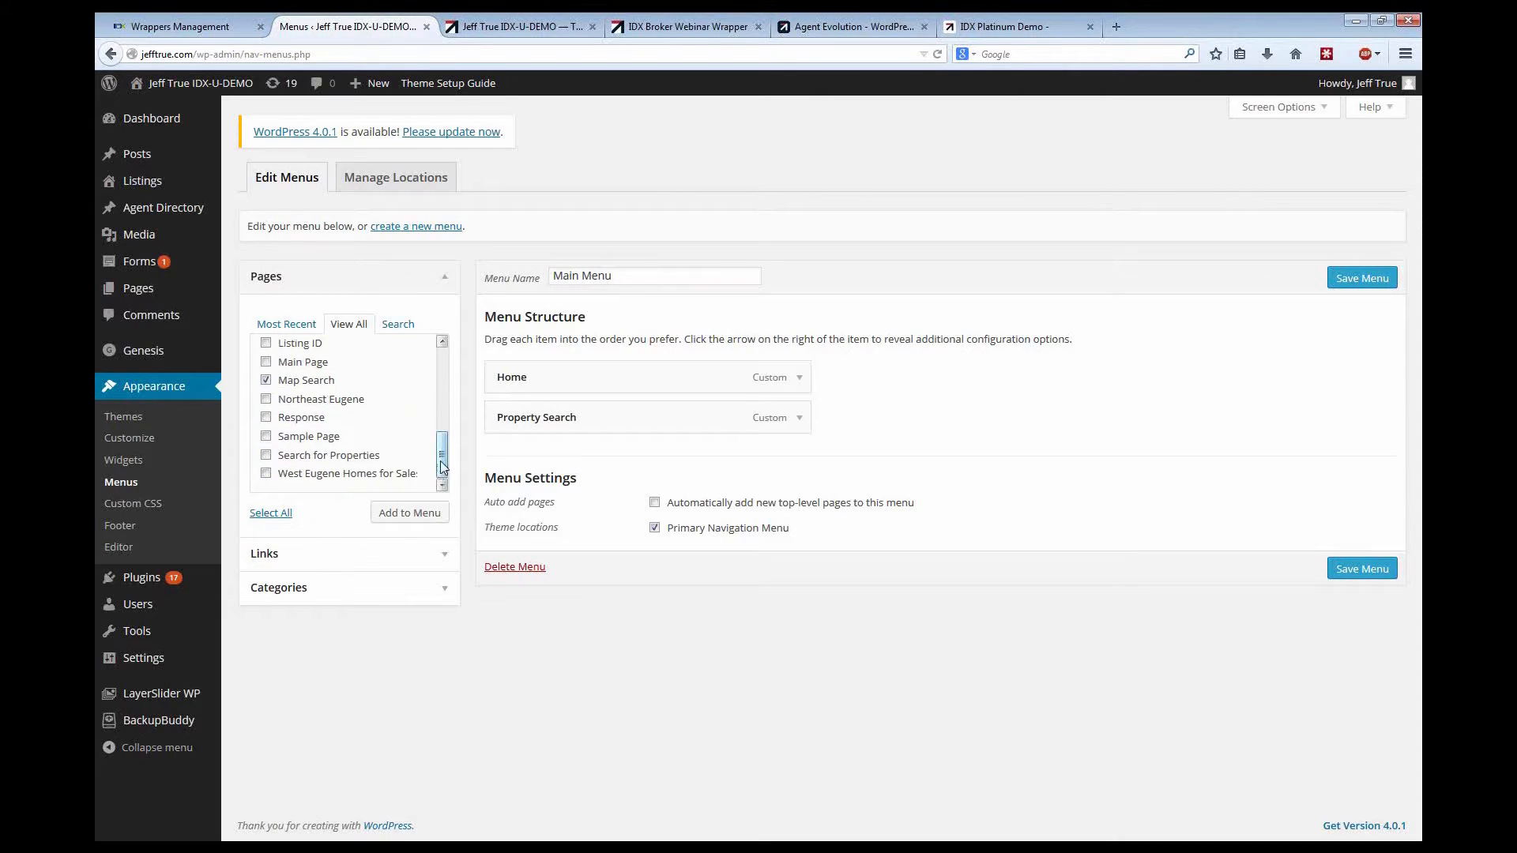
{"action": "left_click", "coordinate": [266, 345]}
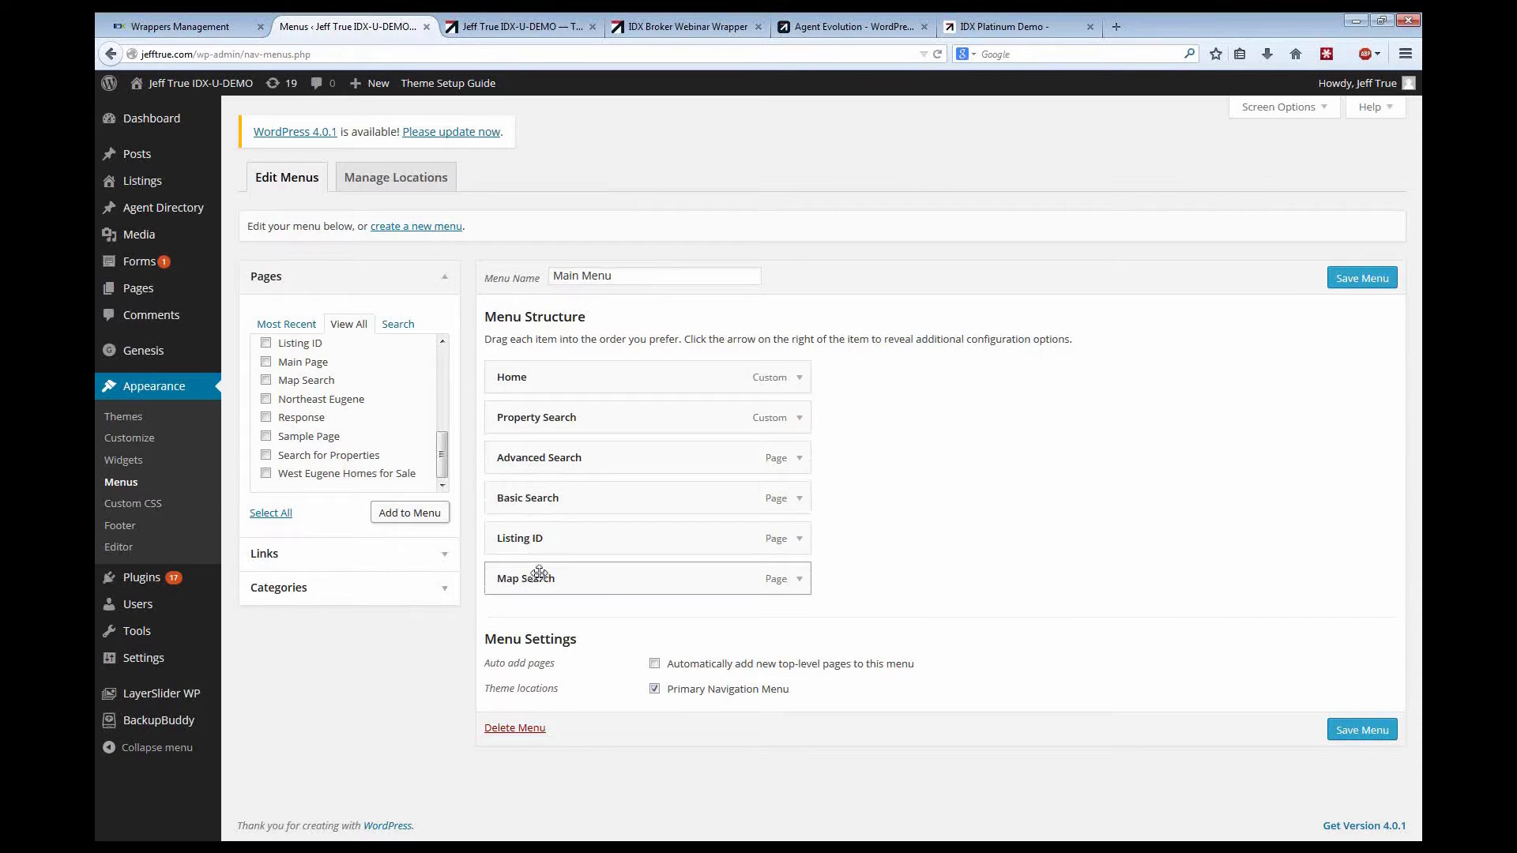
Step: Save the Main Menu and reload the homepage to check its navigation bar
{"action": "left_click", "coordinate": [1363, 731]}
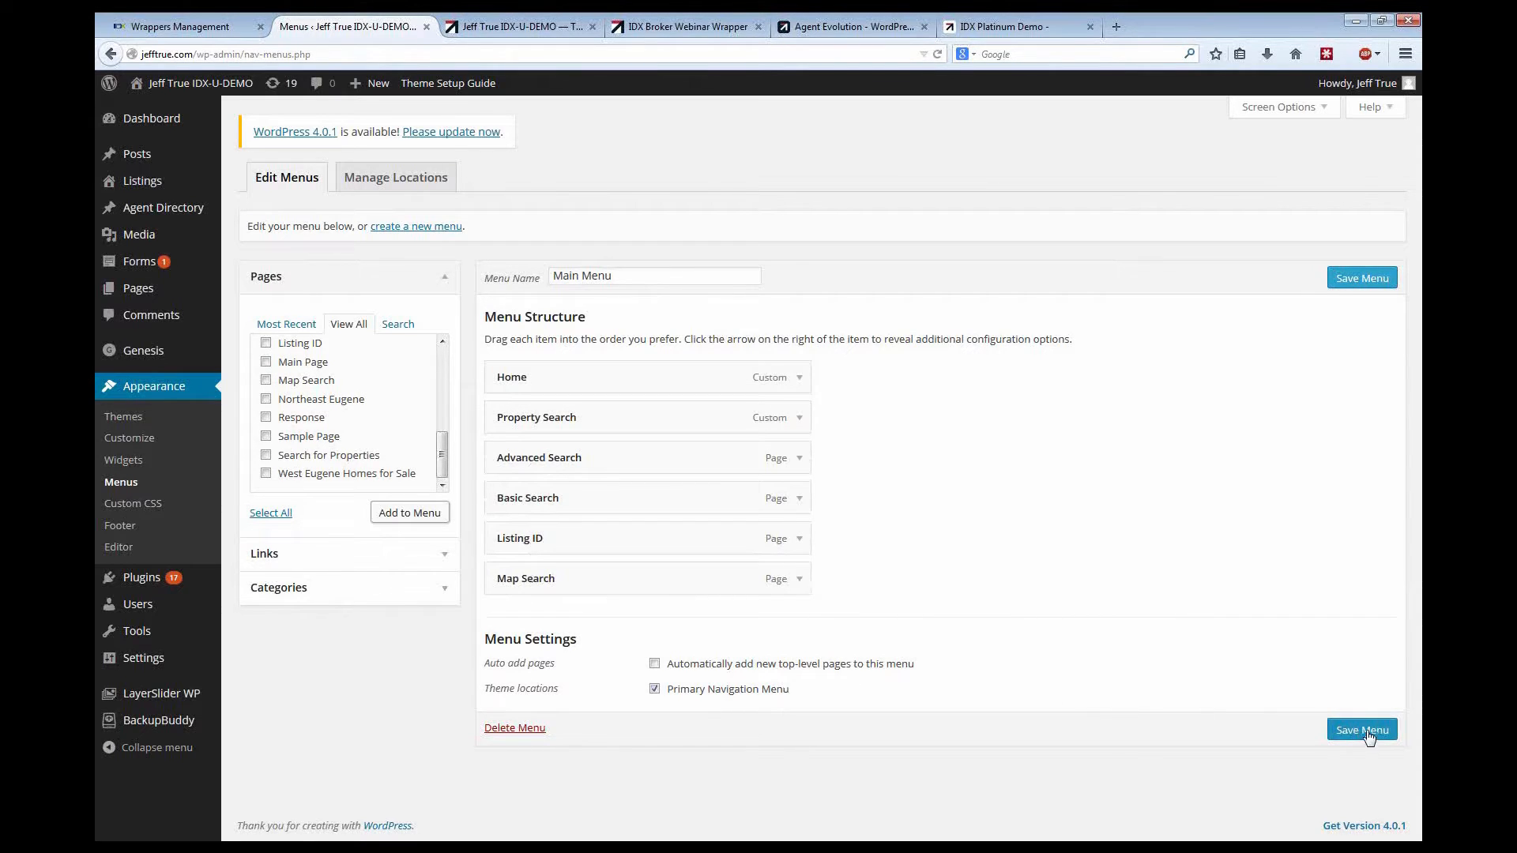
{"action": "left_click", "coordinate": [505, 28]}
{"action": "left_click", "coordinate": [937, 54]}
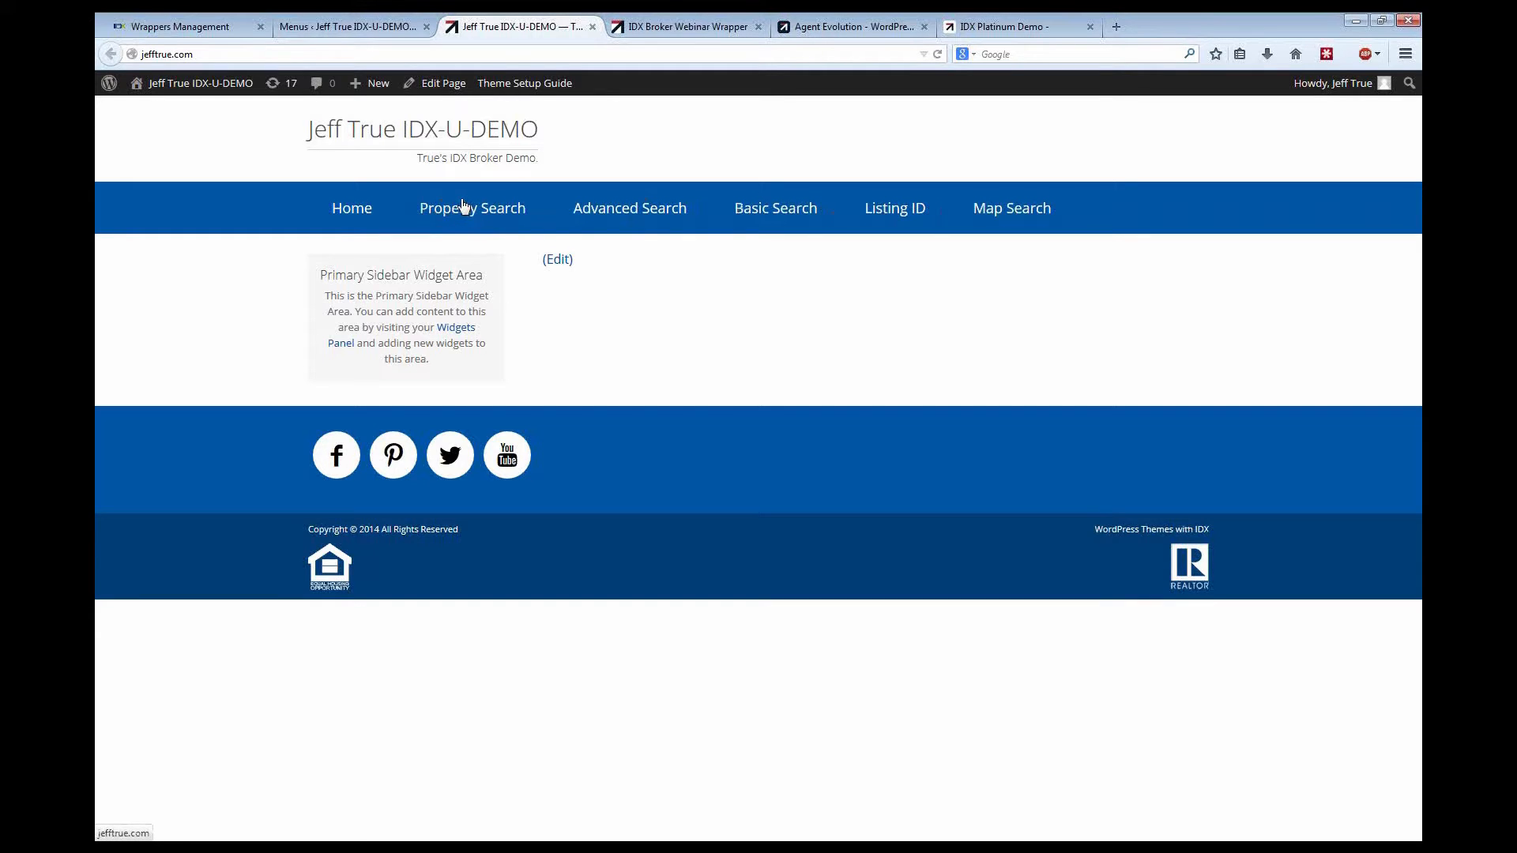
Step: Nest Advanced Search, Basic Search, Listing ID and Map Search as sub items under Property Search and save the menu
{"action": "left_click", "coordinate": [356, 29]}
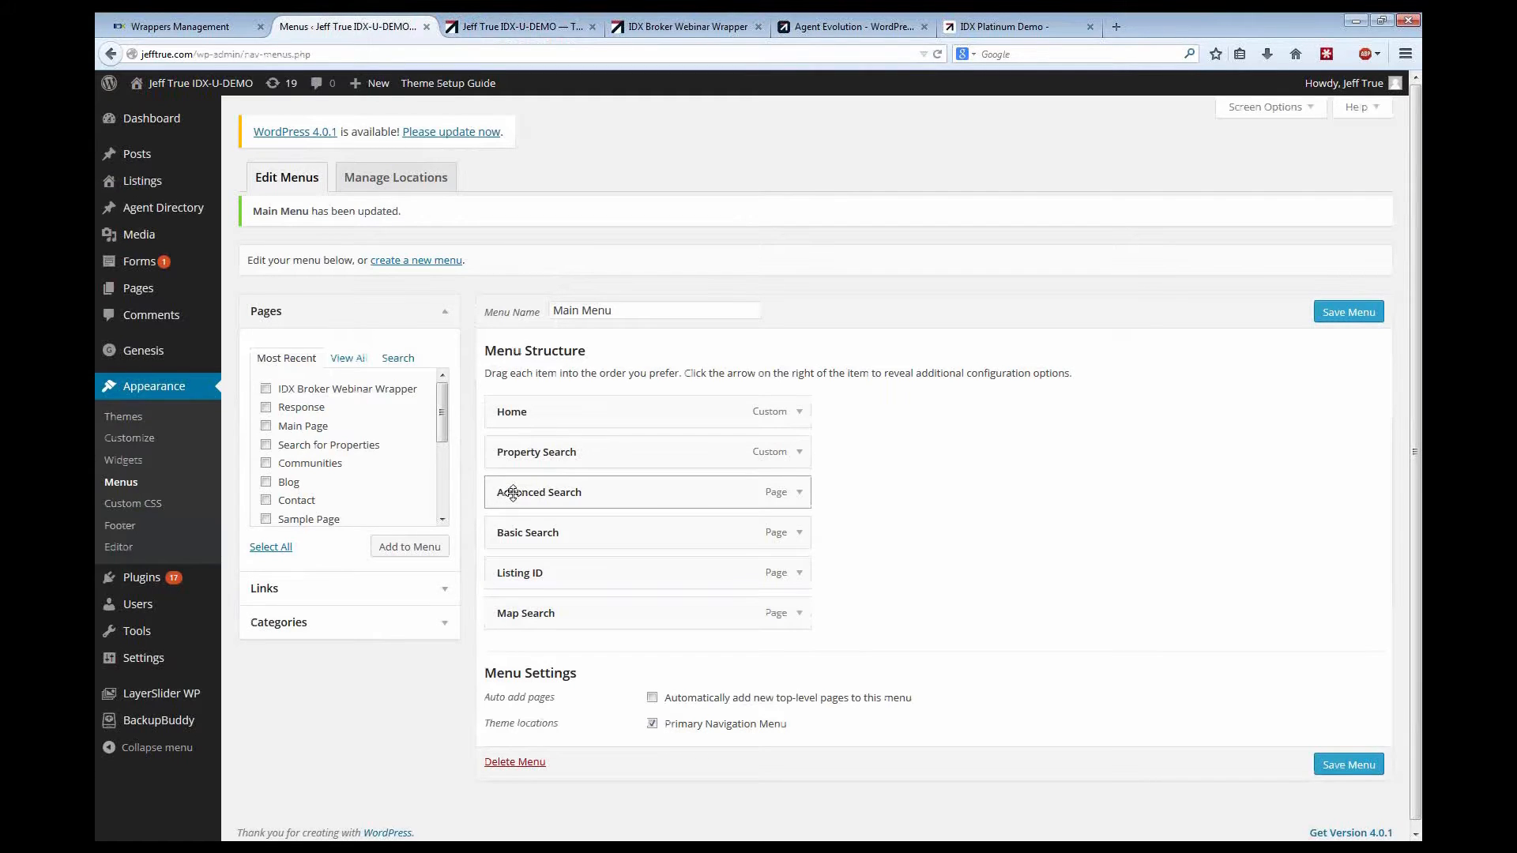
{"action": "mouse_move", "coordinate": [513, 493]}
{"action": "left_mouse_down"}
{"action": "mouse_move", "coordinate": [545, 490]}
{"action": "mouse_move", "coordinate": [531, 491]}
{"action": "left_mouse_up"}
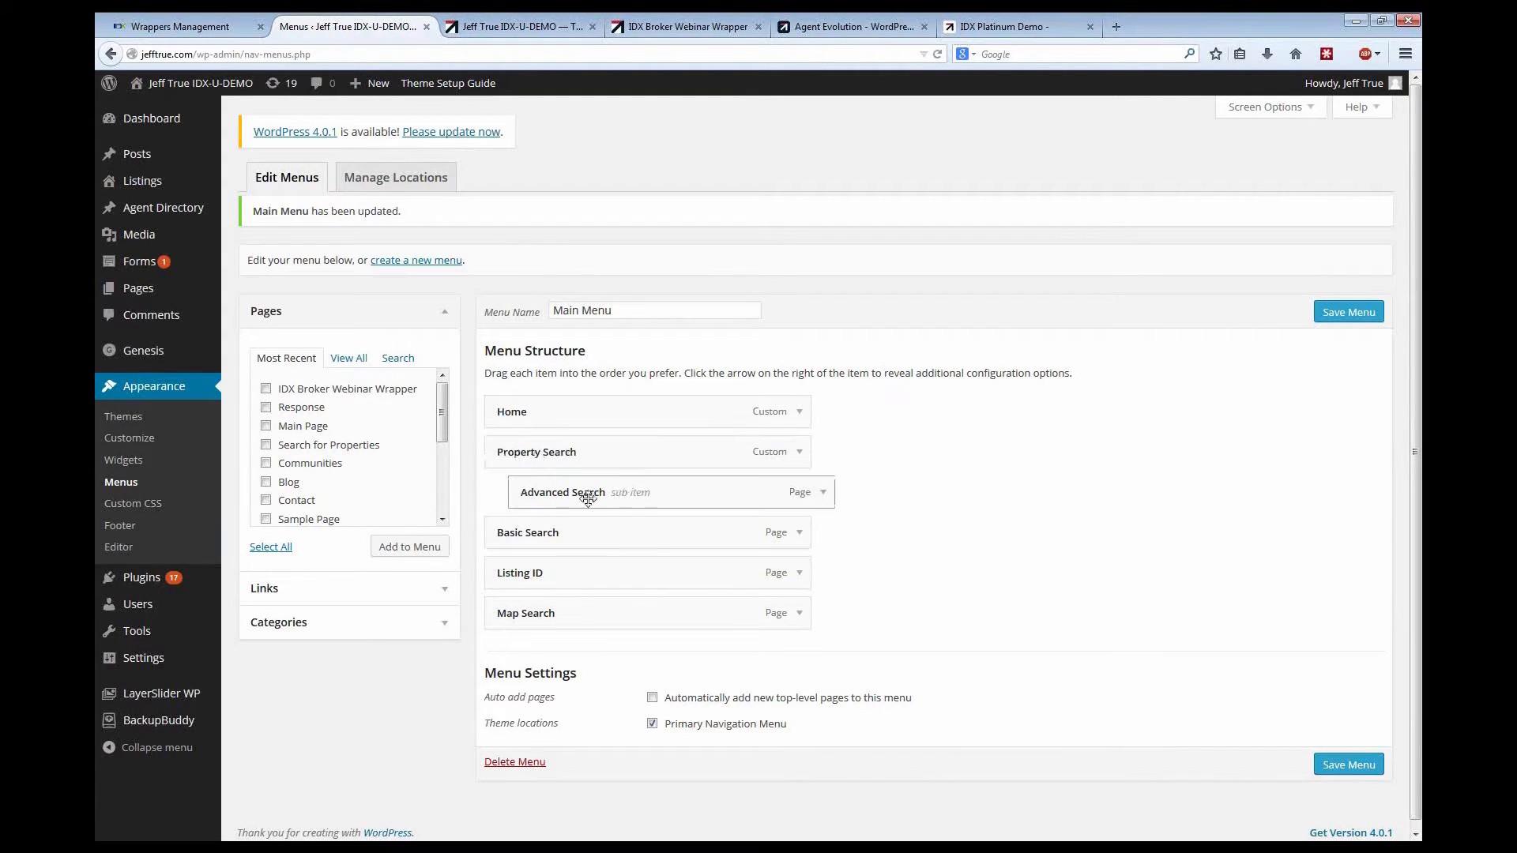
{"action": "left_click_drag", "start_coordinate": [526, 532], "coordinate": [545, 615]}
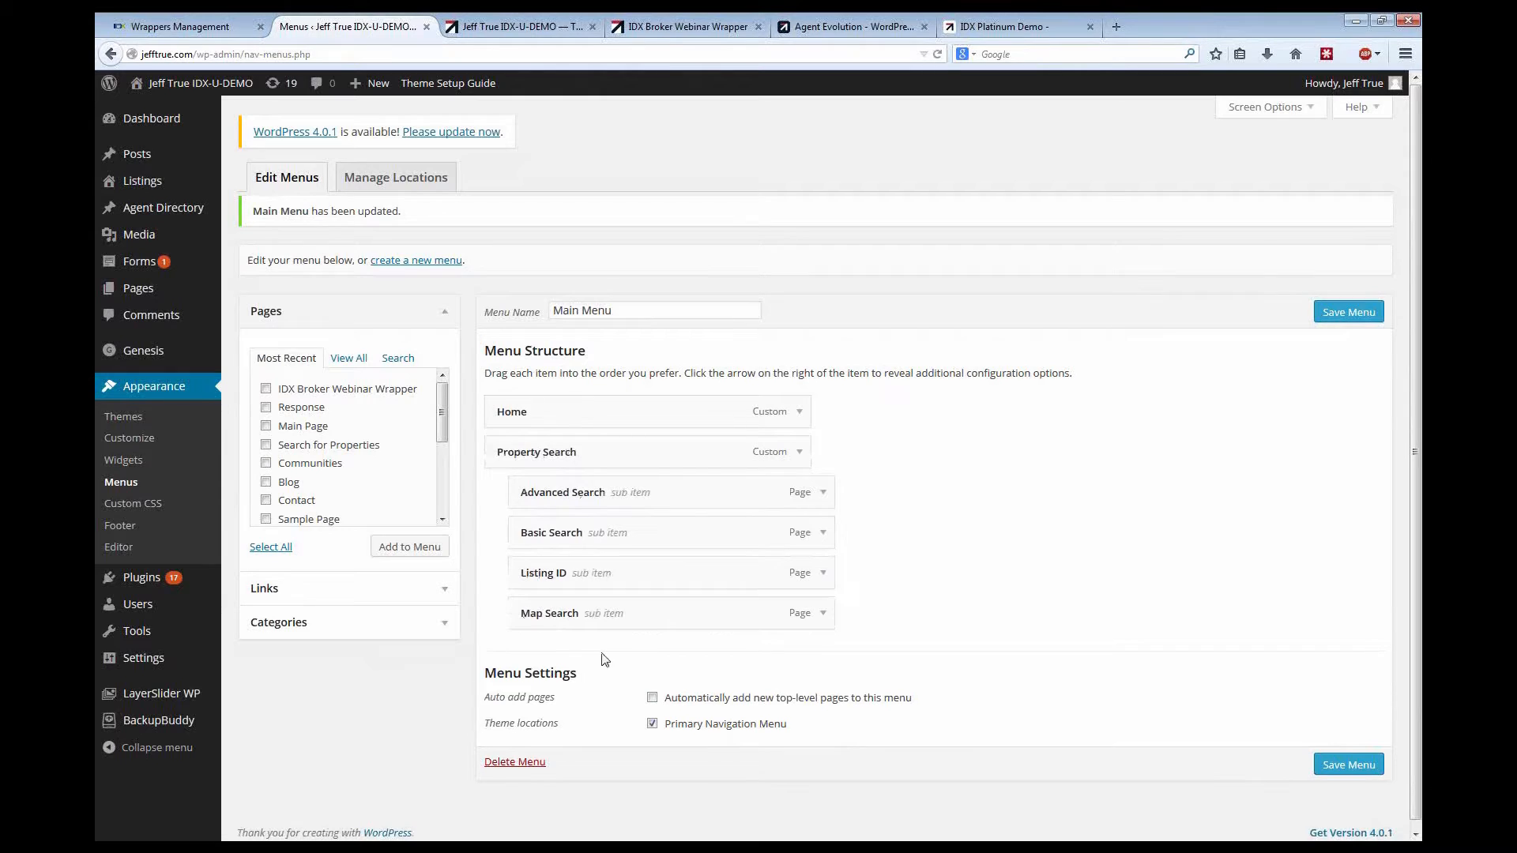
{"action": "left_click", "coordinate": [1341, 765]}
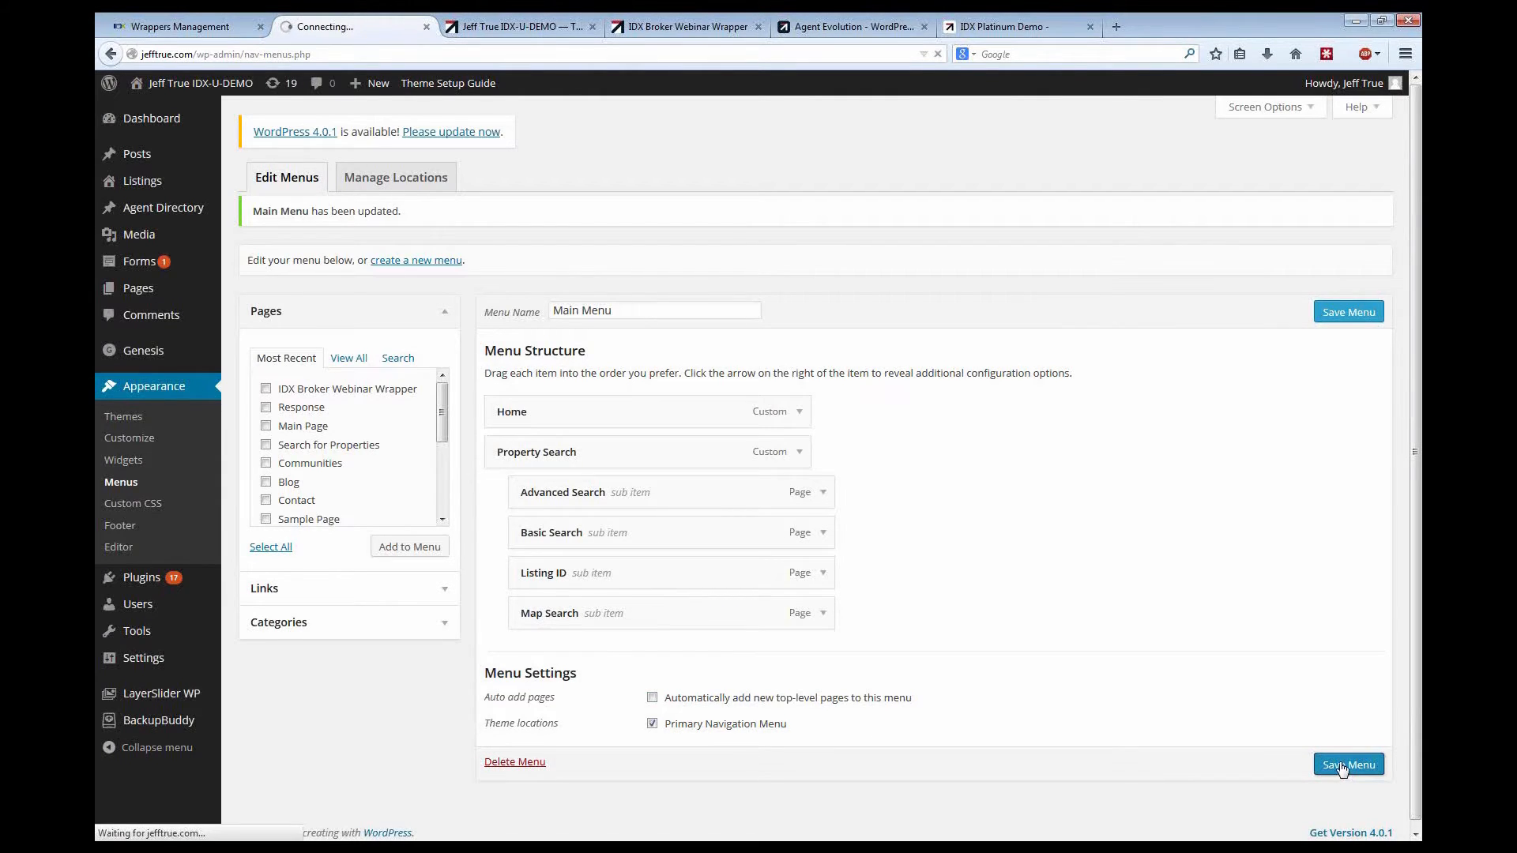
Step: Reload the homepage, test the Basic Search link under Property Search, and return to the homepage
{"action": "left_click", "coordinate": [509, 30]}
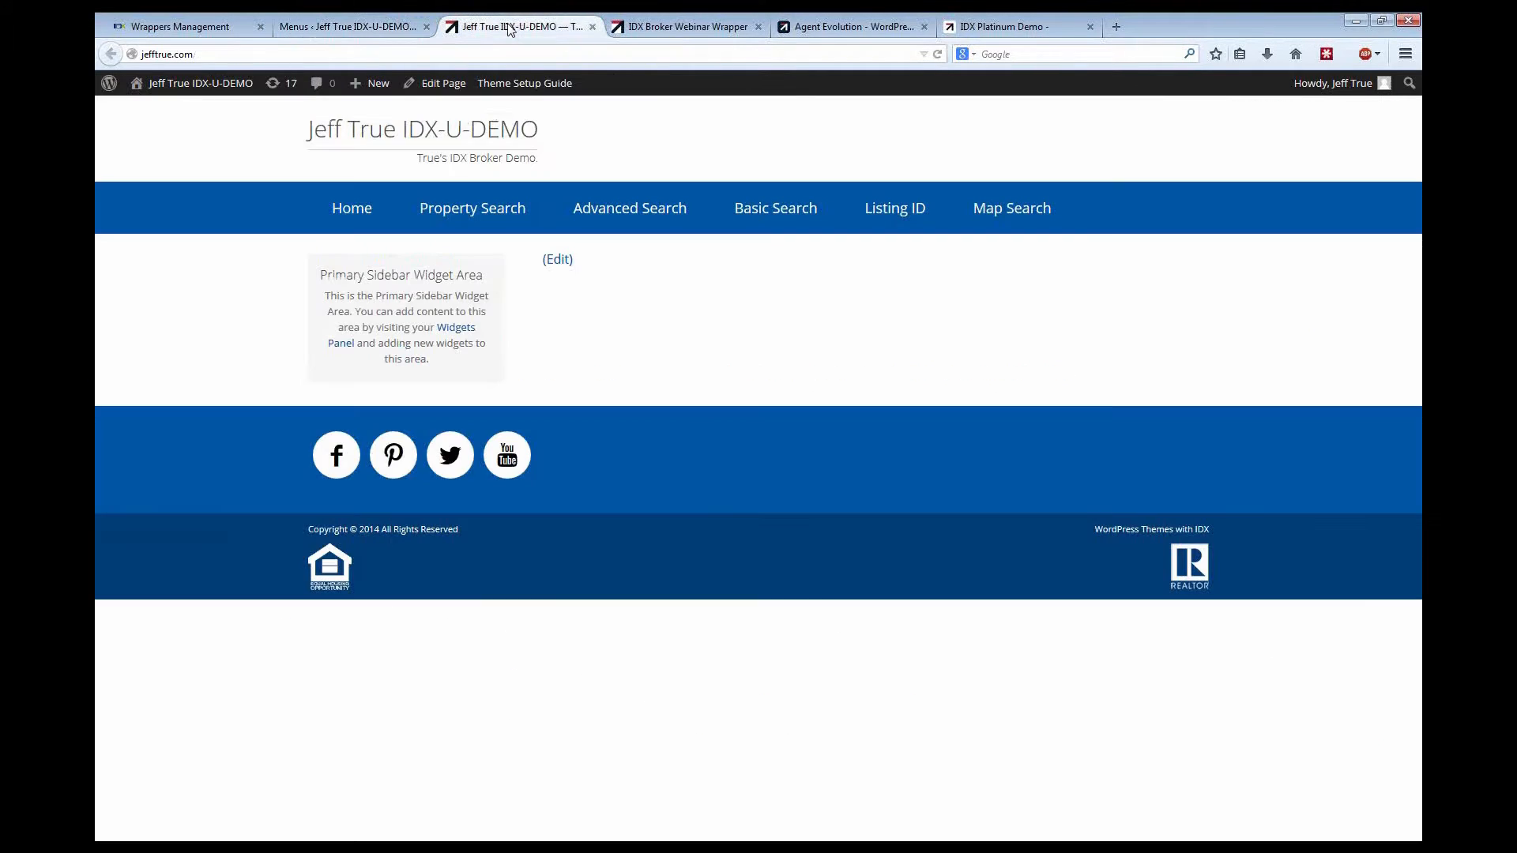
{"action": "left_click", "coordinate": [939, 54]}
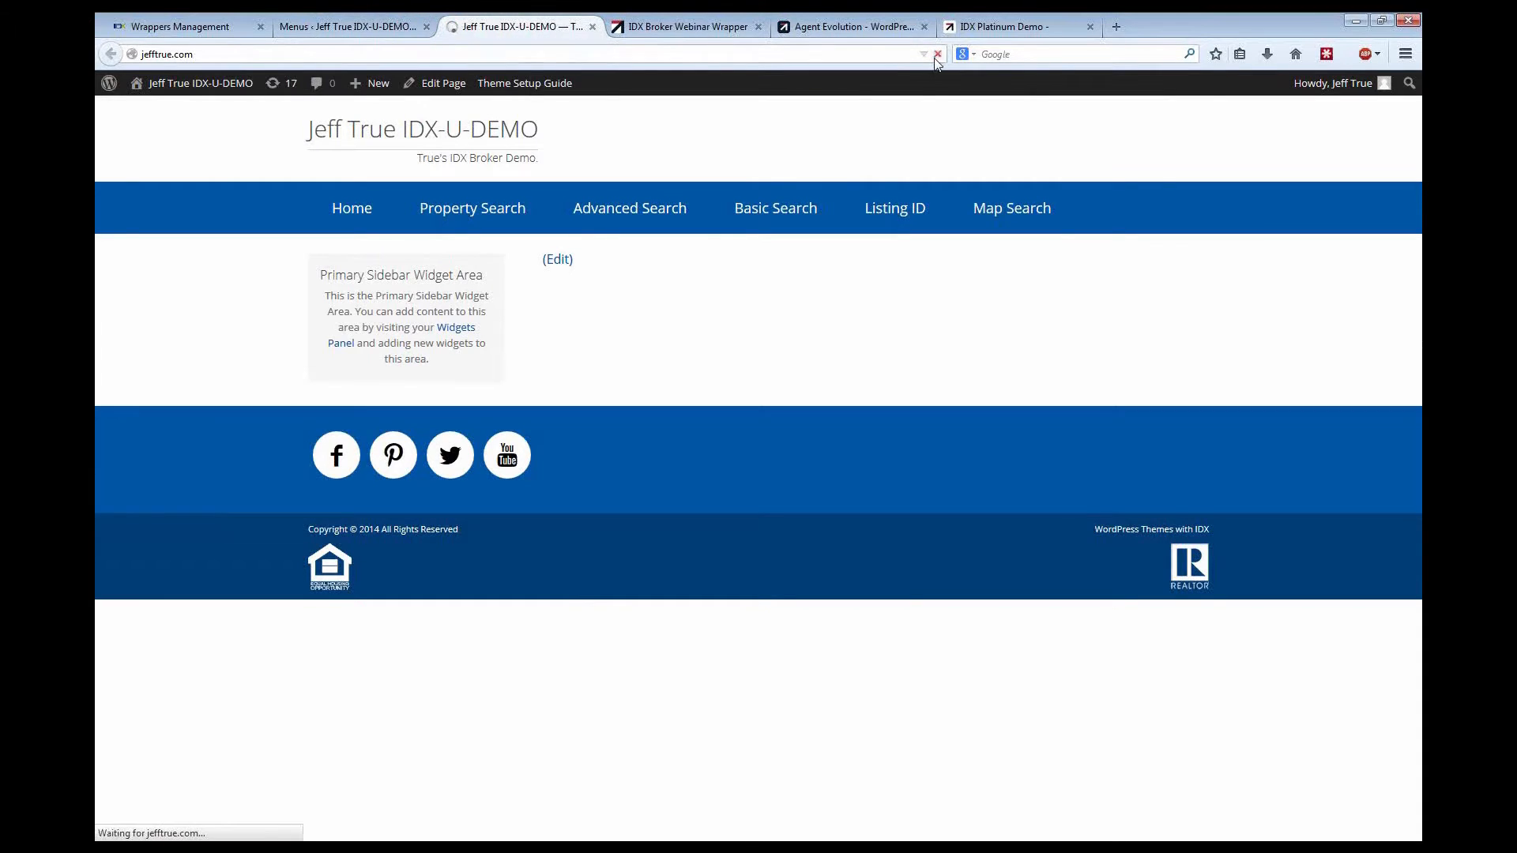
{"action": "mouse_move", "coordinate": [517, 217]}
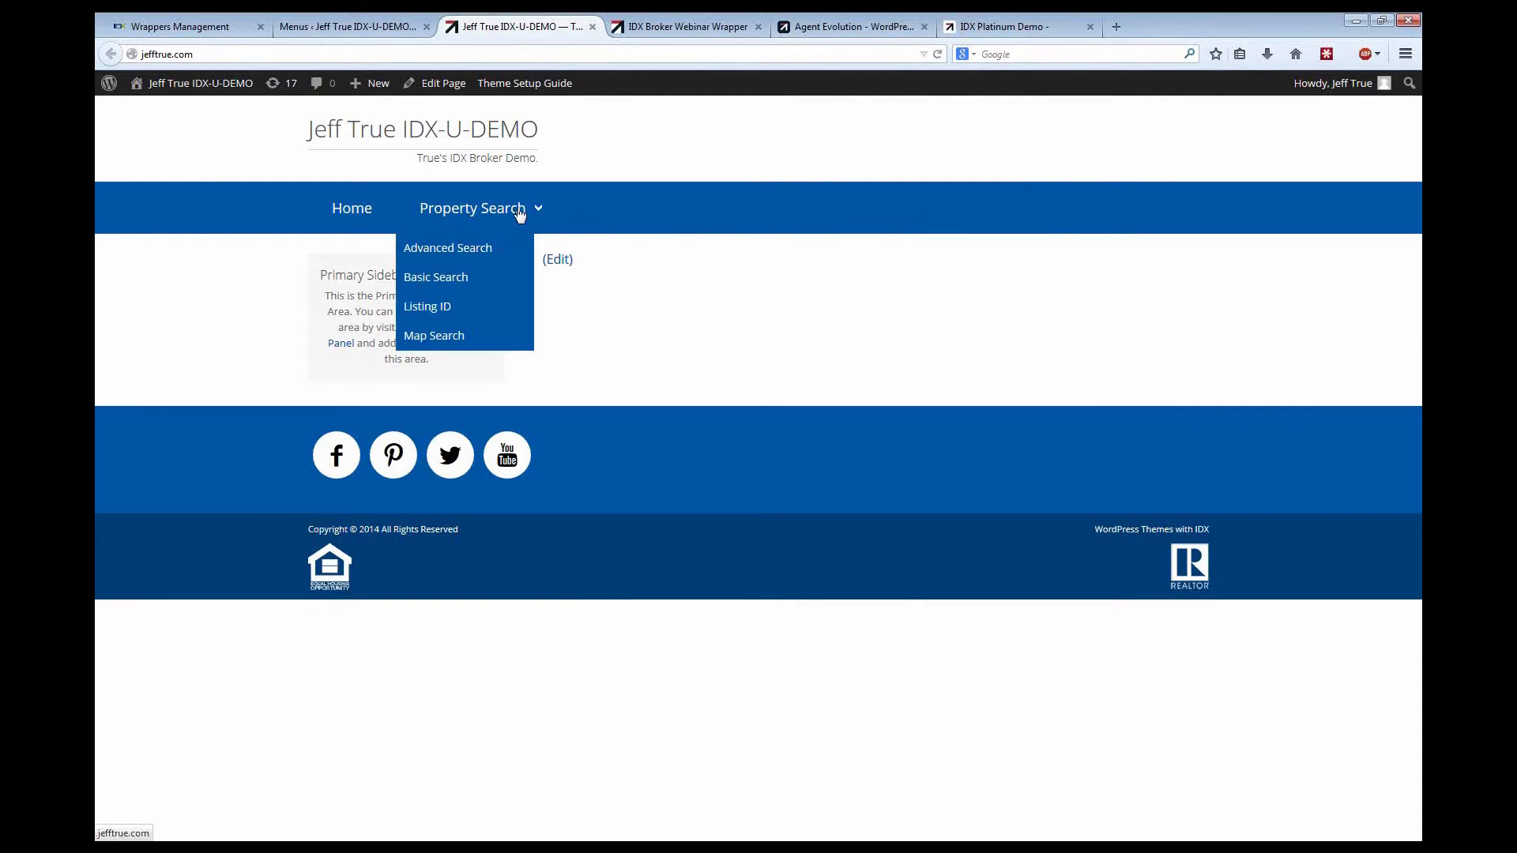
{"action": "left_click", "coordinate": [443, 284]}
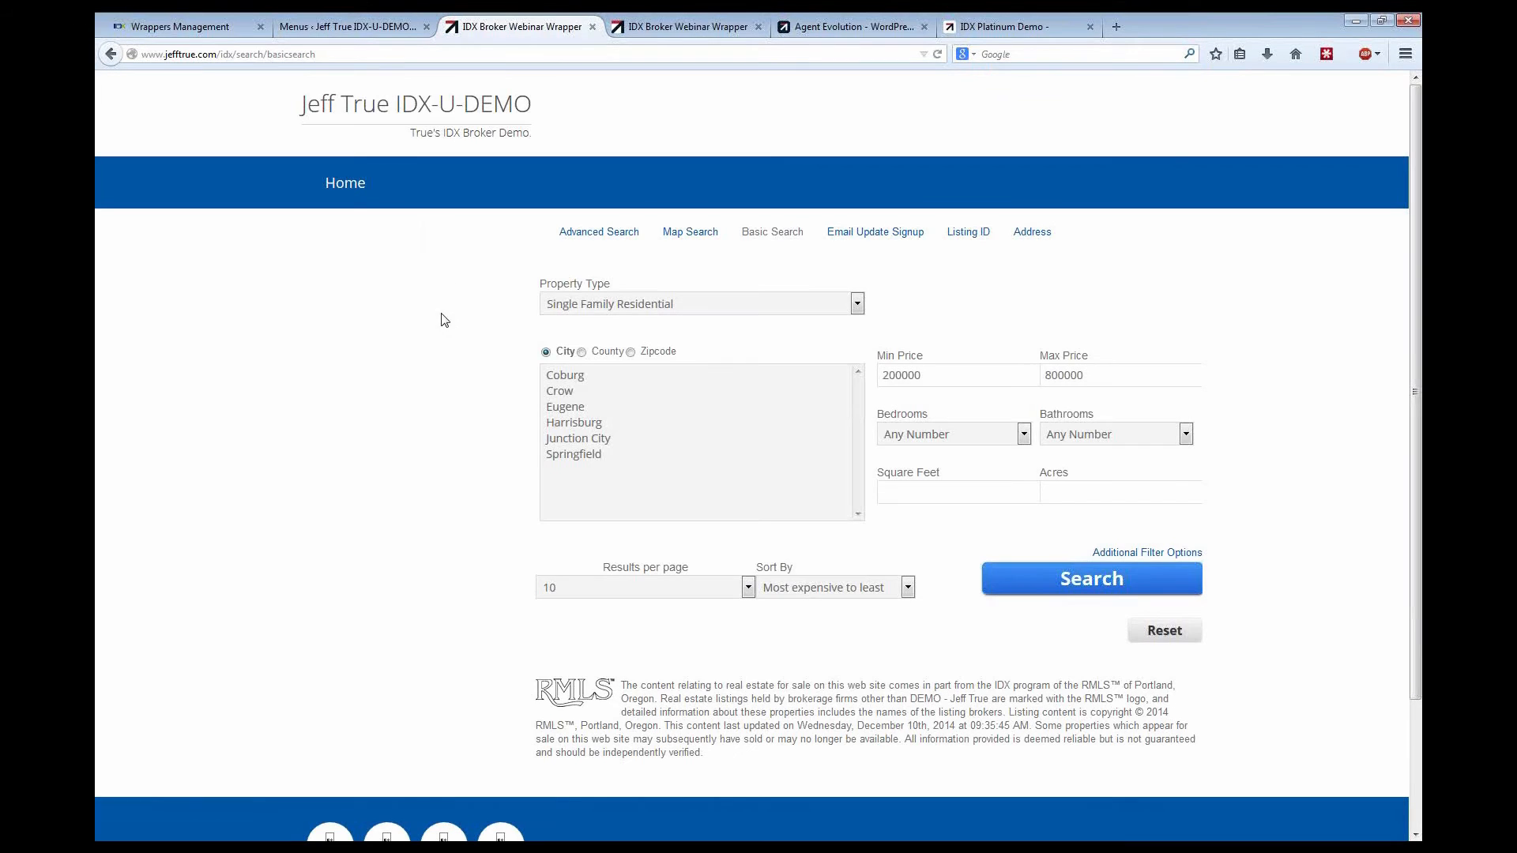
{"action": "left_click", "coordinate": [112, 53]}
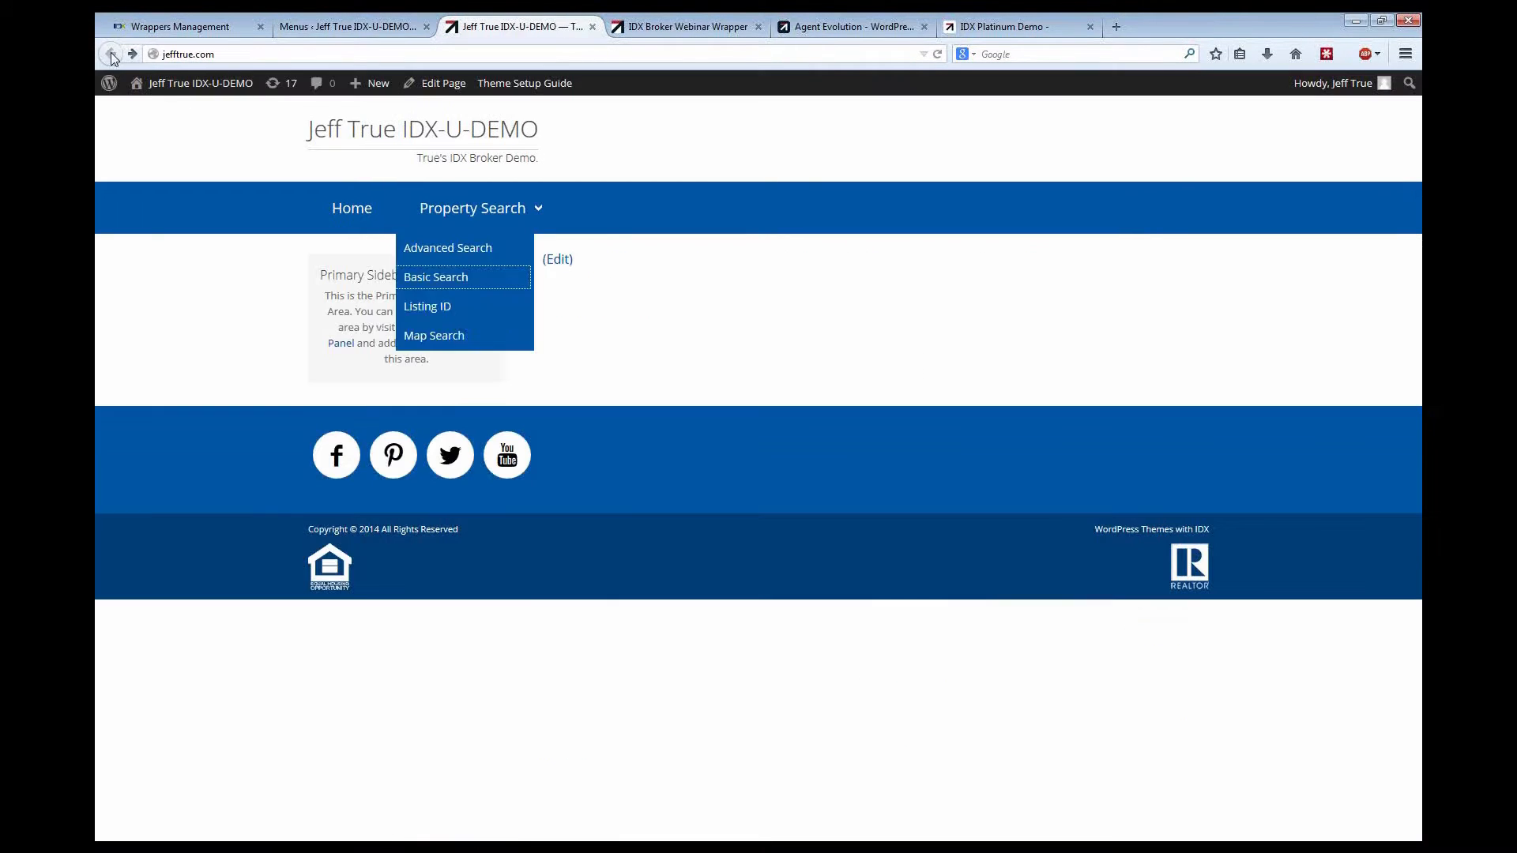
Step: Add a custom link labelled Communities to the Main Menu, using the site's homepage address as its URL
{"action": "left_click", "coordinate": [336, 26]}
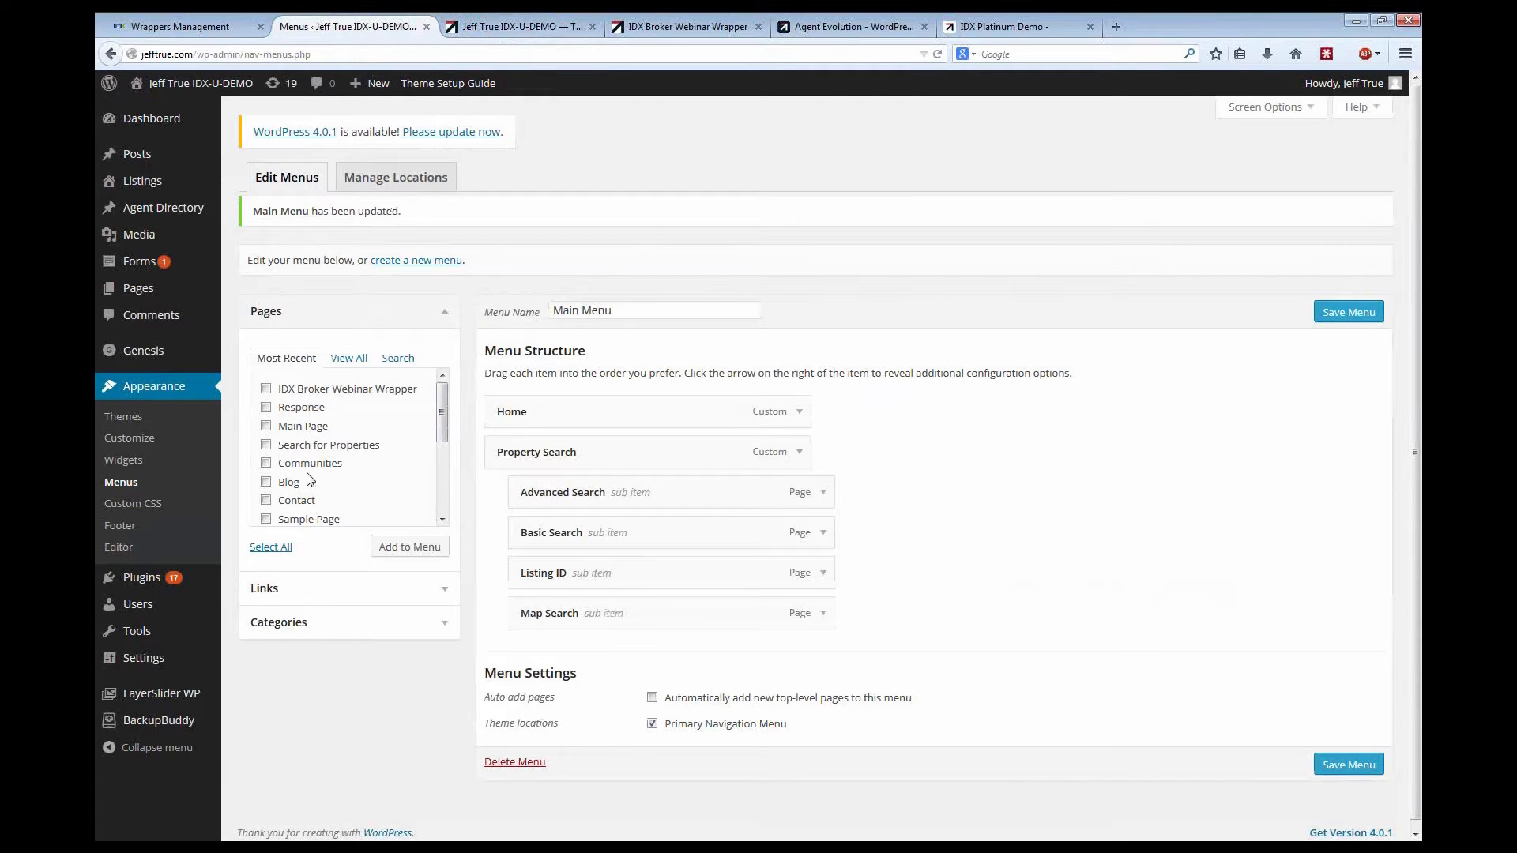
{"action": "left_click", "coordinate": [444, 596]}
{"action": "double_click", "coordinate": [385, 429]}
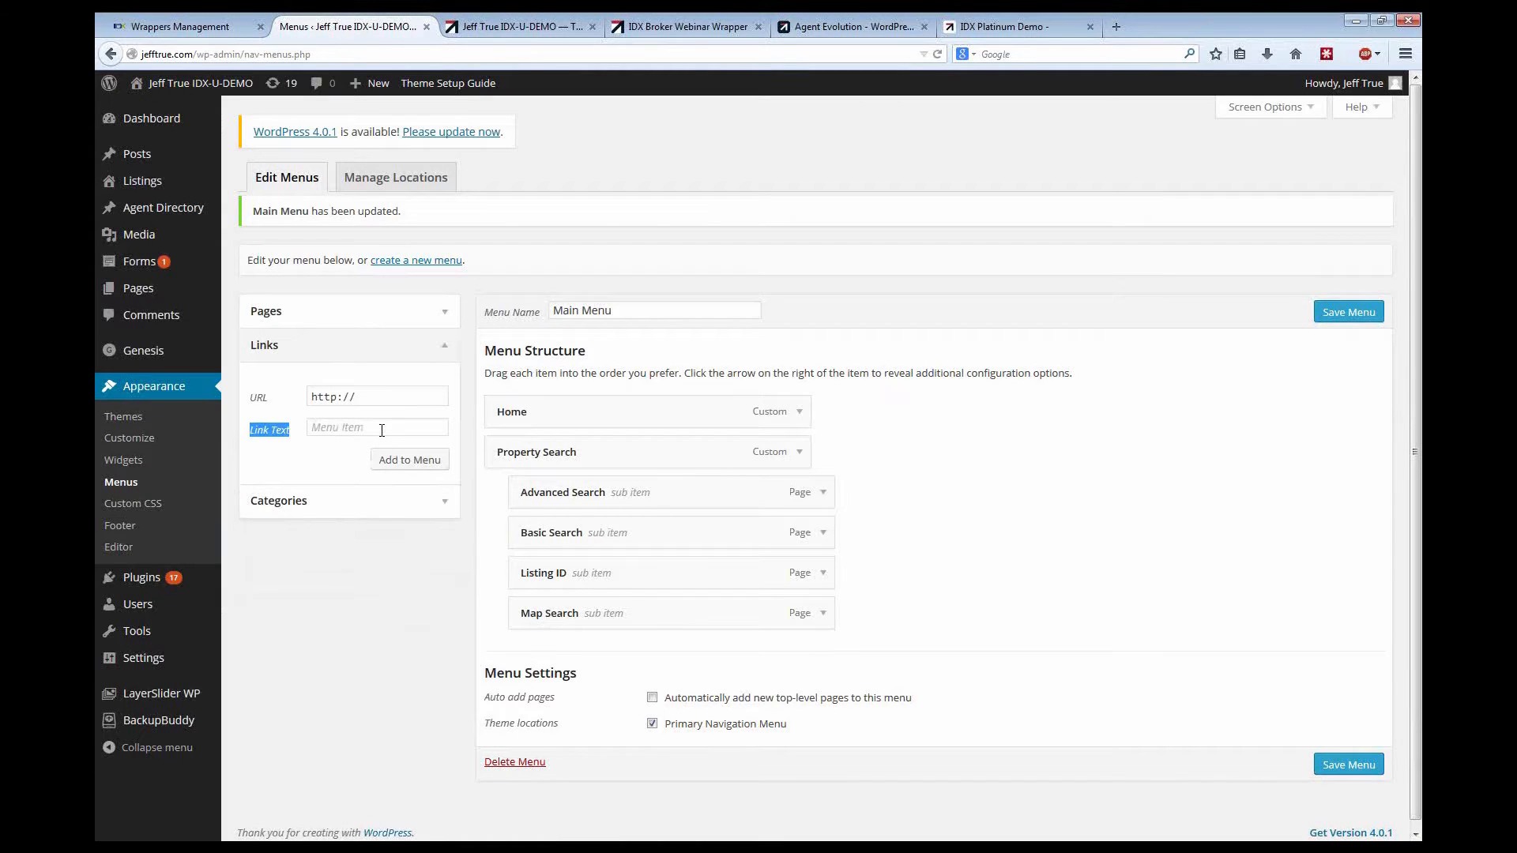
{"action": "left_click", "coordinate": [382, 429]}
{"action": "left_click", "coordinate": [387, 396]}
{"action": "type", "text": "j"}
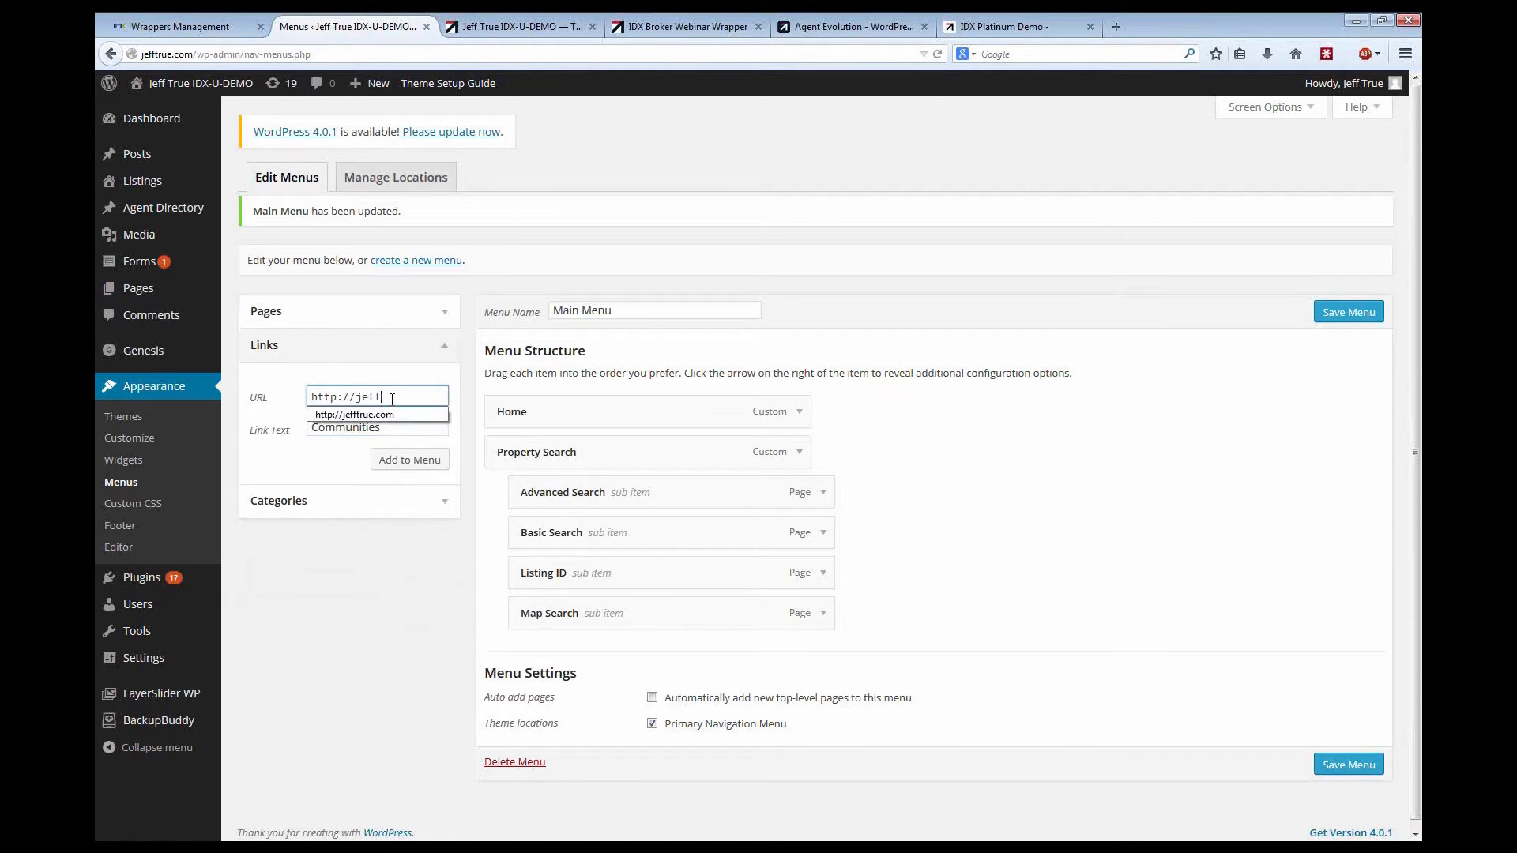
{"action": "type", "text": "eff"}
{"action": "key", "text": "Down"}
{"action": "key", "text": "Return"}
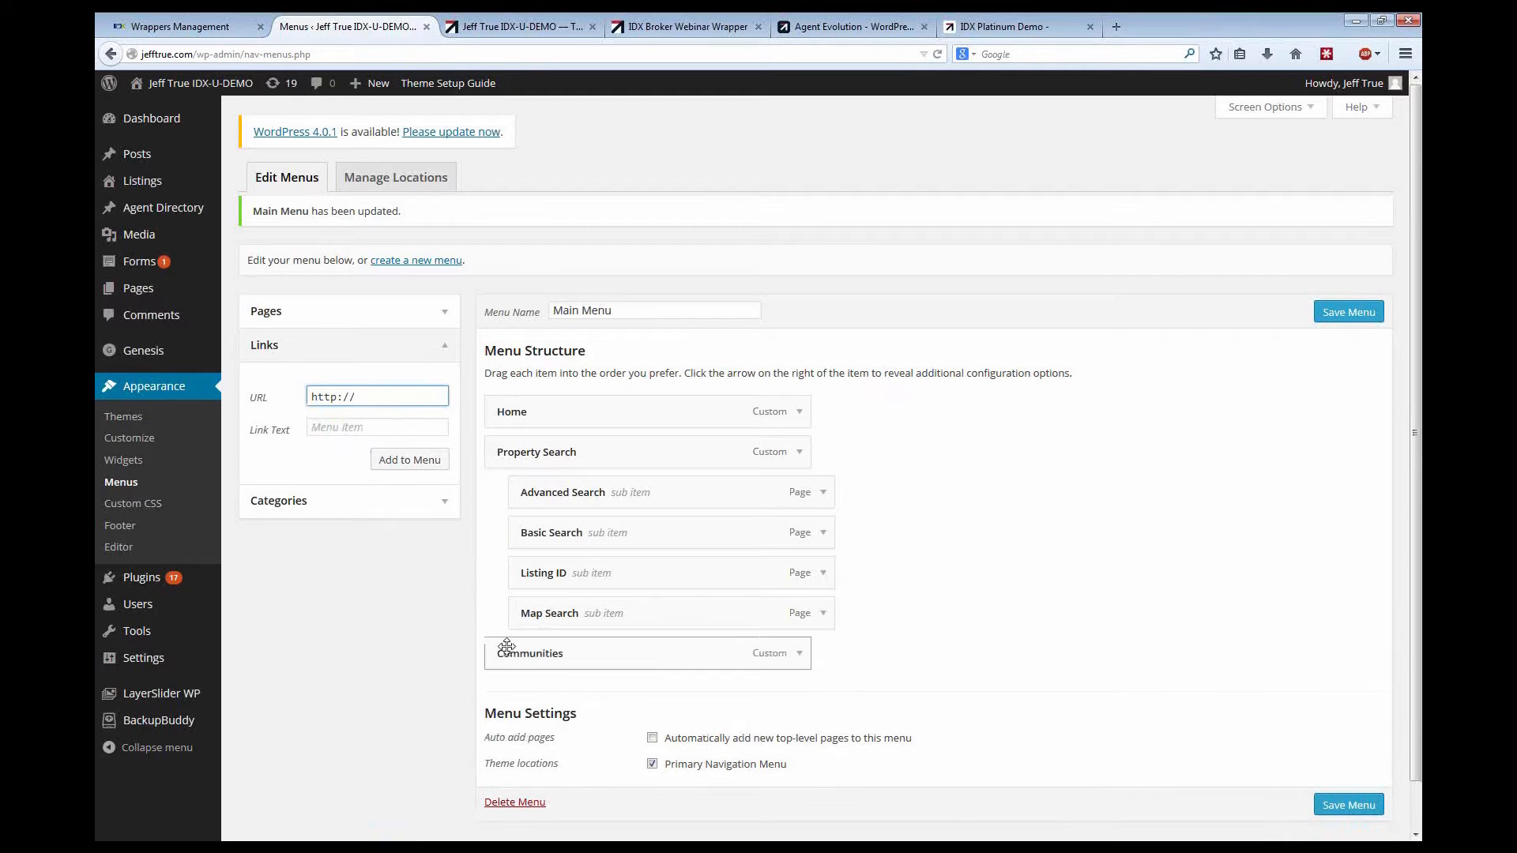
Step: Add the Harlow, Northeast Eugene and West Eugene Homes for Sale pages to the Main Menu
{"action": "scroll", "coordinate": [952, 565], "scroll_direction": "down", "scroll_amount": 1}
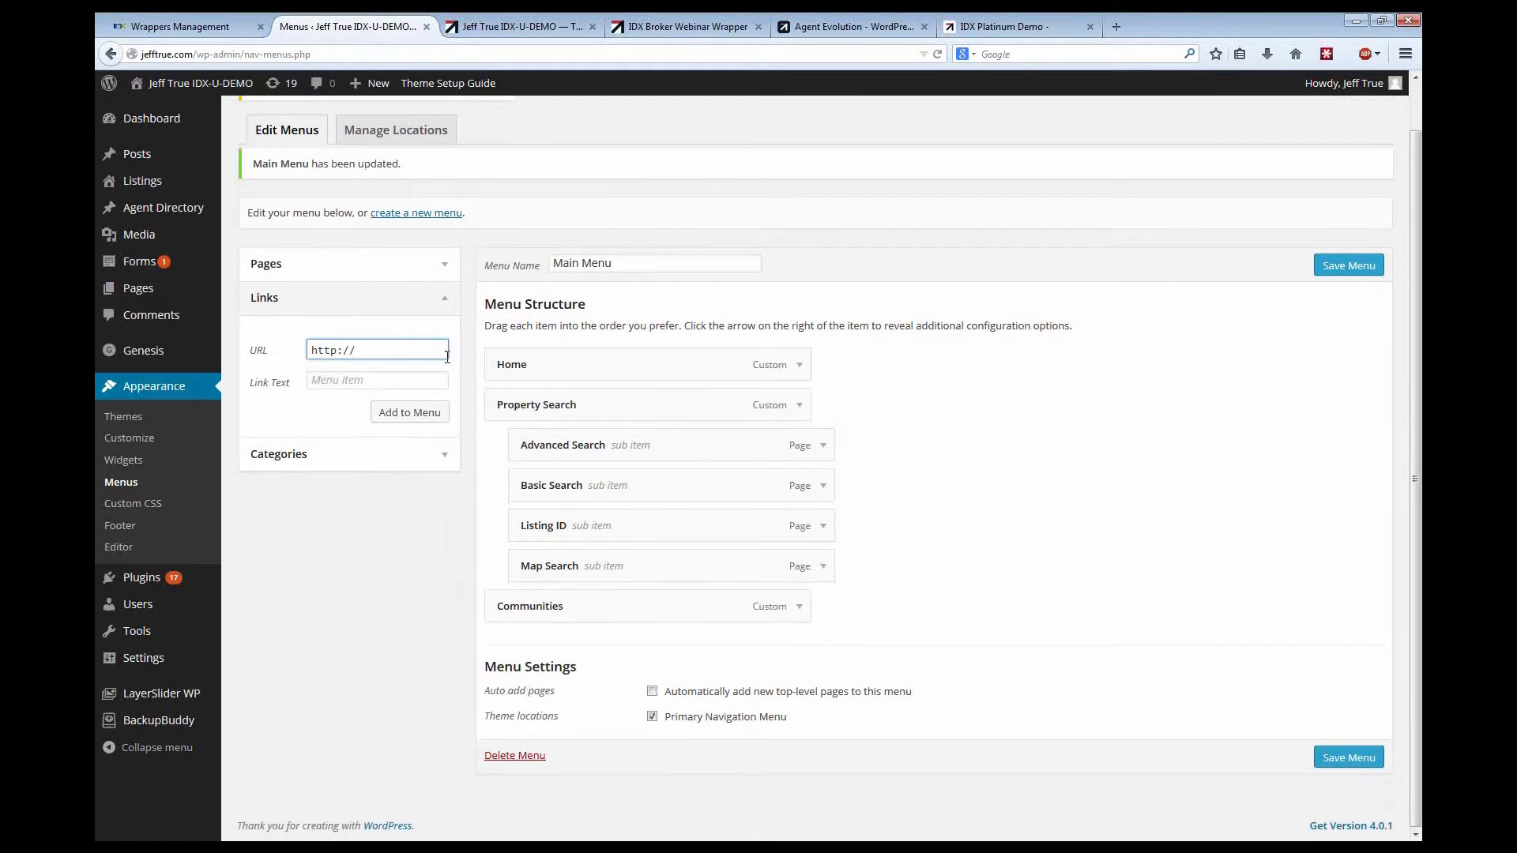
{"action": "left_click", "coordinate": [441, 267]}
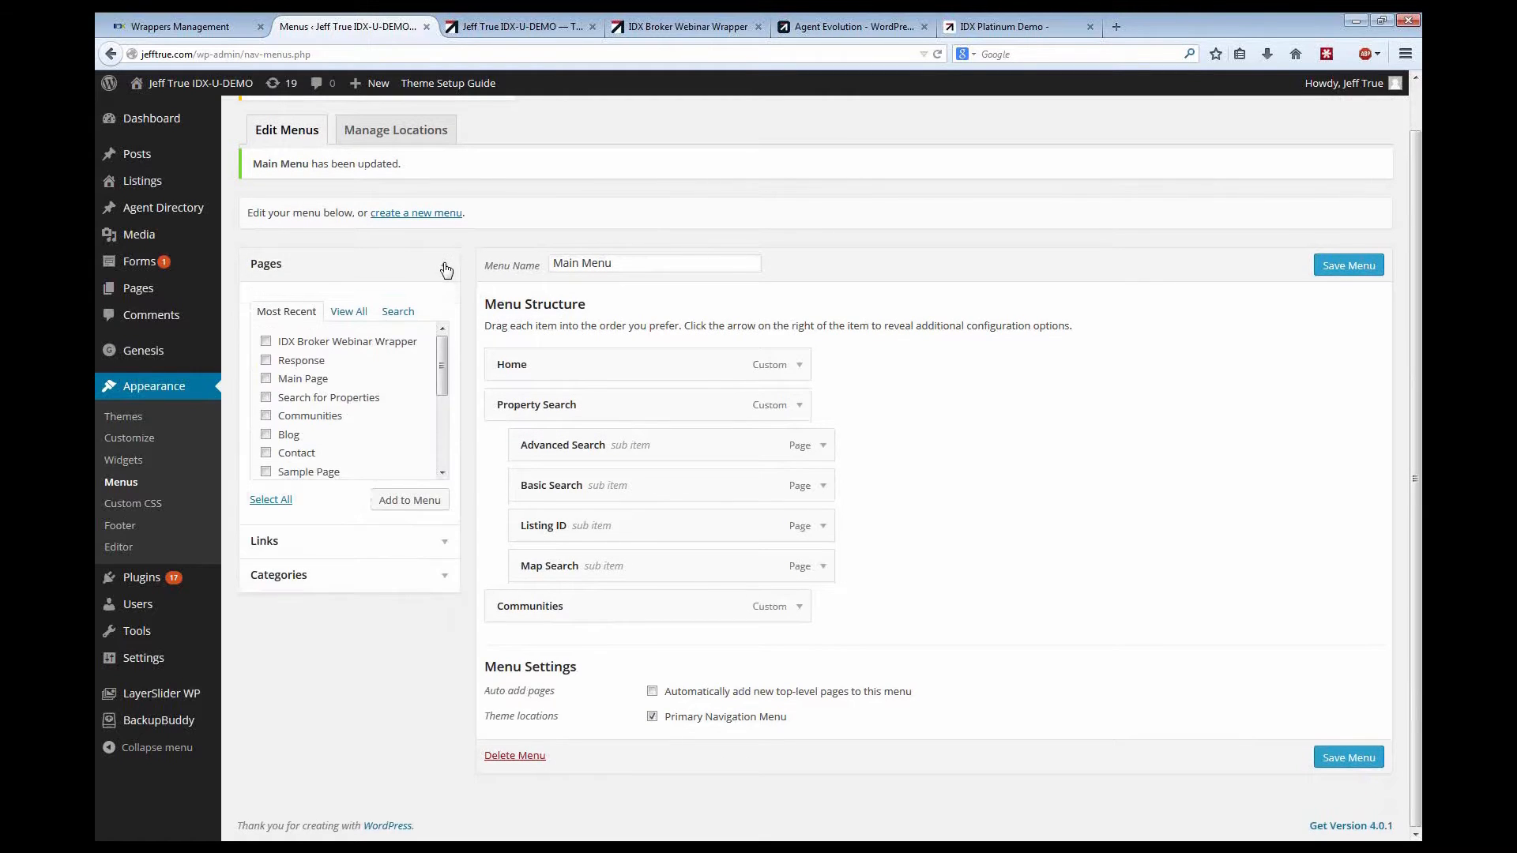
{"action": "left_click", "coordinate": [357, 313]}
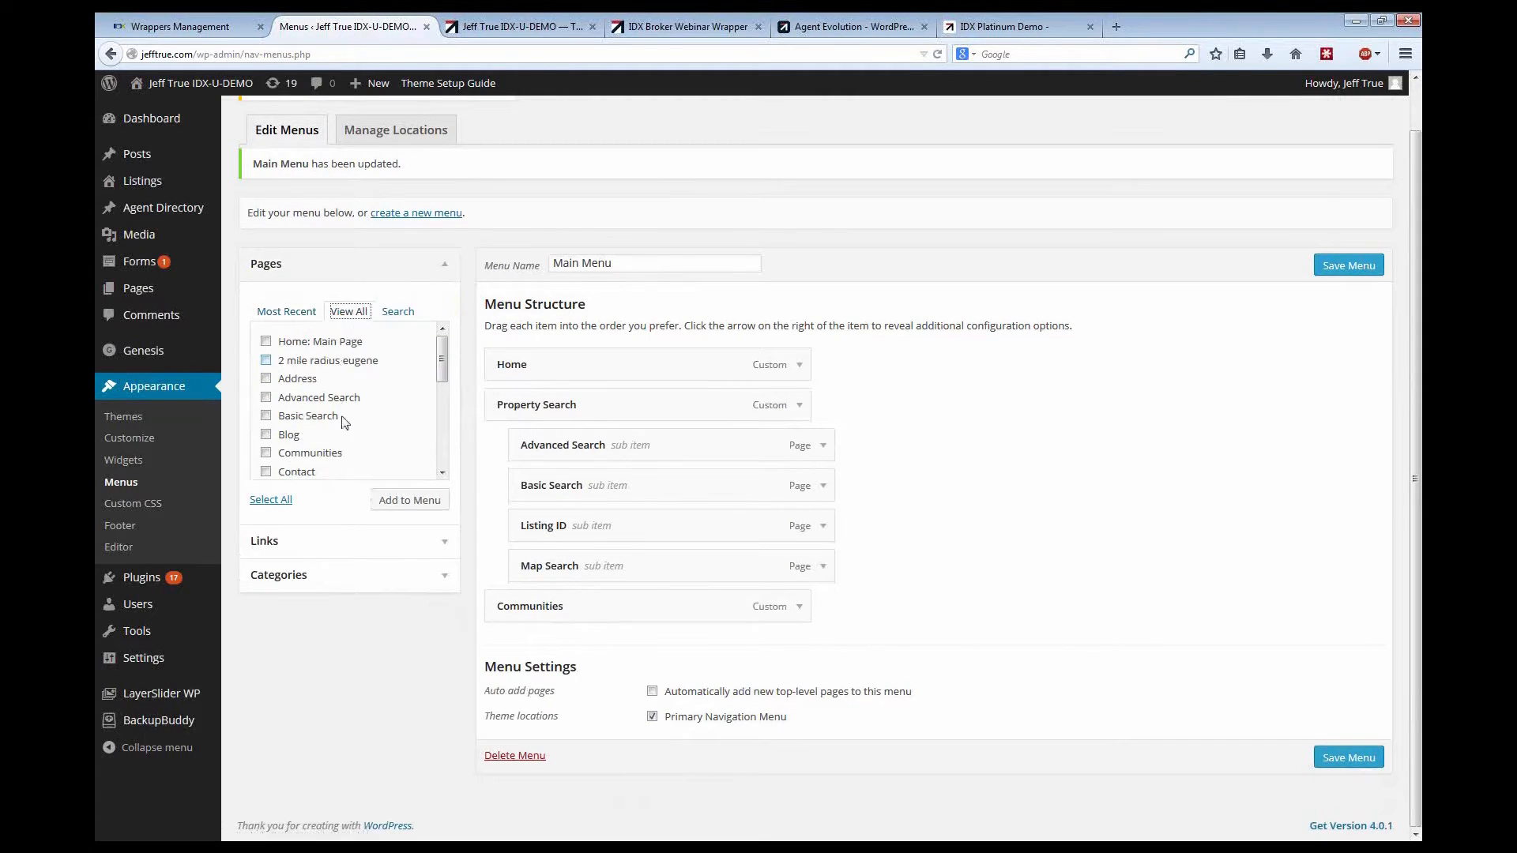
{"action": "left_click", "coordinate": [443, 473]}
{"action": "left_click", "coordinate": [443, 473]}
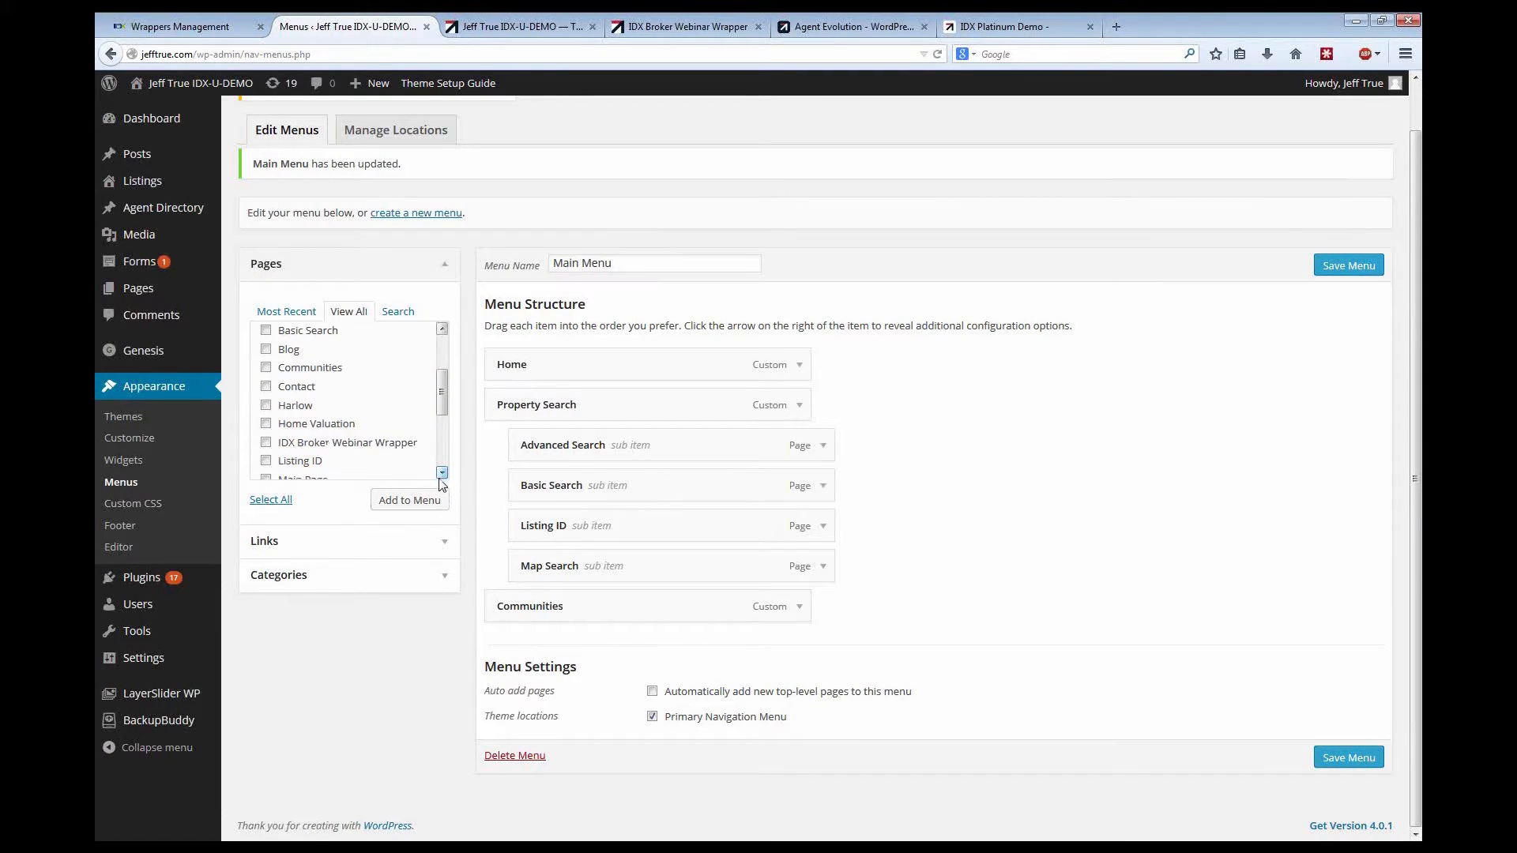
{"action": "left_click", "coordinate": [442, 473]}
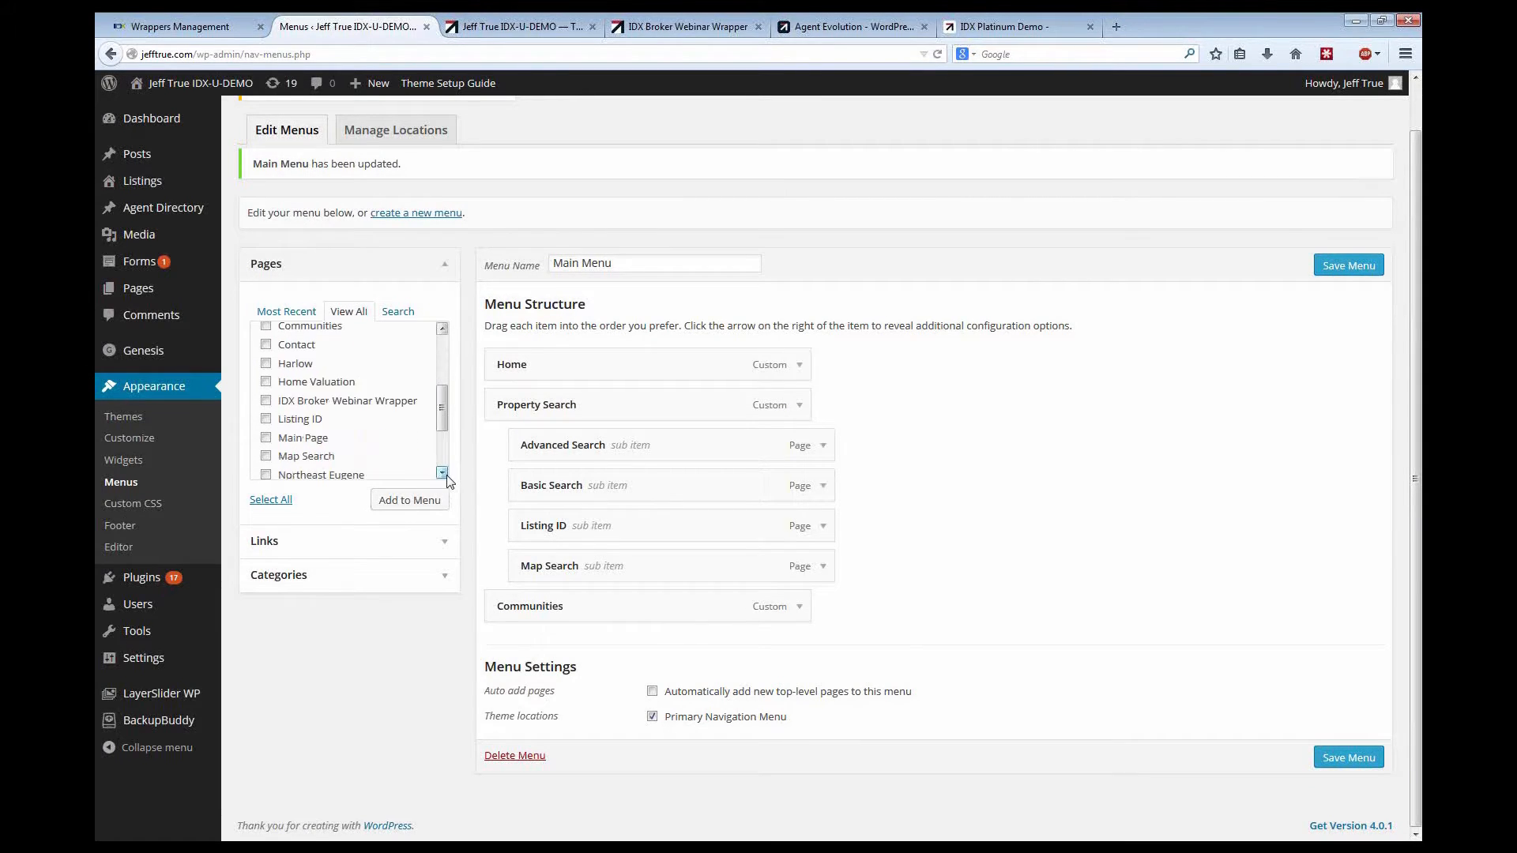
{"action": "left_click", "coordinate": [443, 473]}
{"action": "left_click", "coordinate": [265, 431]}
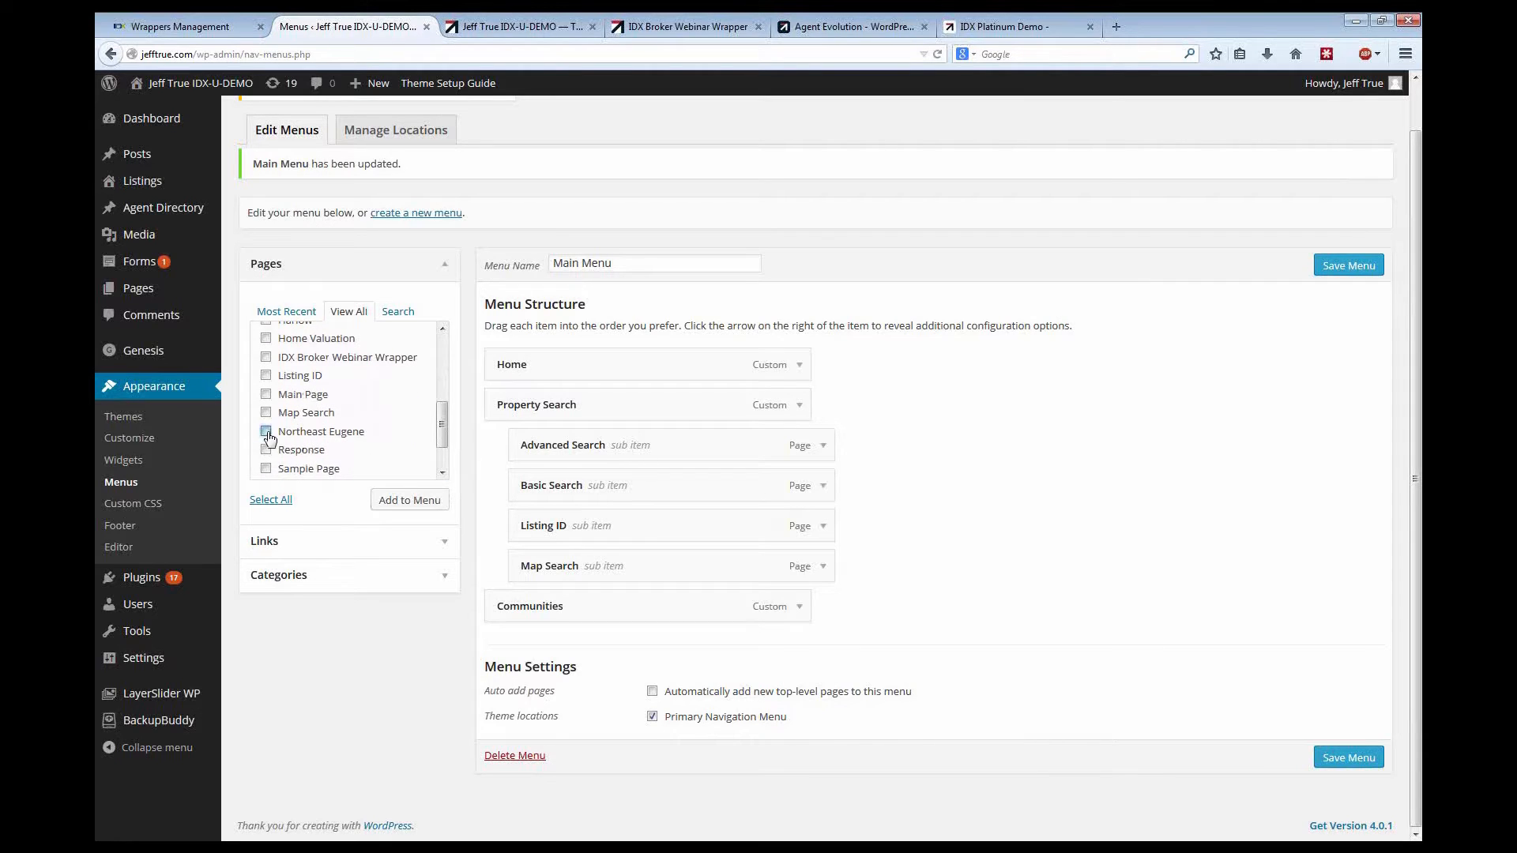
{"action": "left_click", "coordinate": [442, 472]}
{"action": "left_click", "coordinate": [266, 463]}
{"action": "left_click", "coordinate": [443, 472]}
{"action": "left_click_drag", "start_coordinate": [442, 451], "coordinate": [442, 419]}
{"action": "left_click", "coordinate": [266, 353]}
{"action": "left_click", "coordinate": [401, 500]}
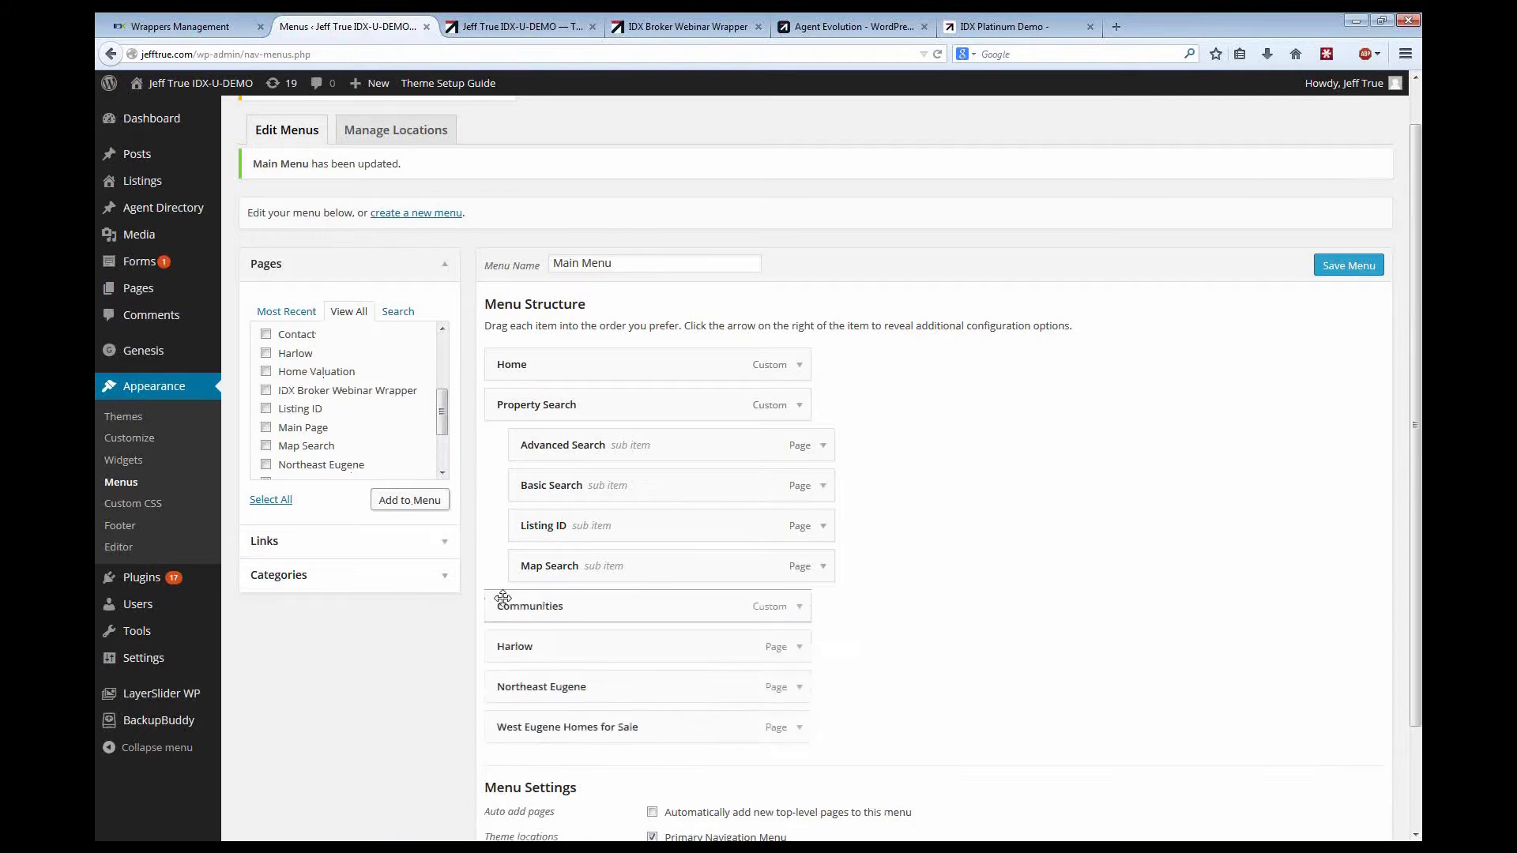
Step: Nest Harlow, Northeast Eugene and West Eugene Homes for Sale under Communities, and add the Home Valuation page as a top-level item
{"action": "scroll", "coordinate": [612, 605], "scroll_direction": "down", "scroll_amount": 2}
{"action": "left_click_drag", "start_coordinate": [532, 525], "coordinate": [556, 635]}
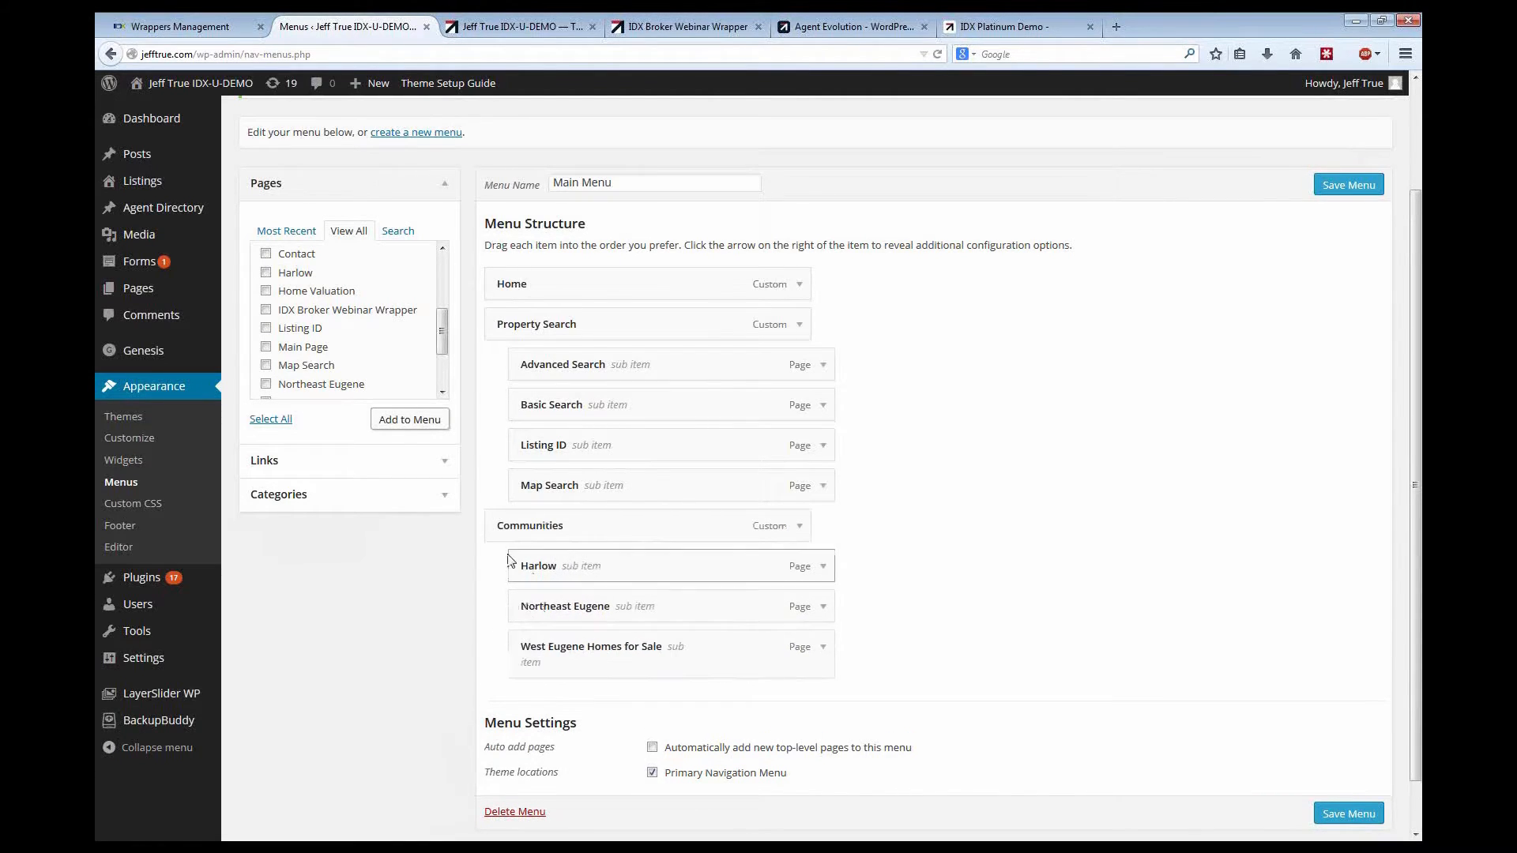
{"action": "left_click", "coordinate": [266, 291]}
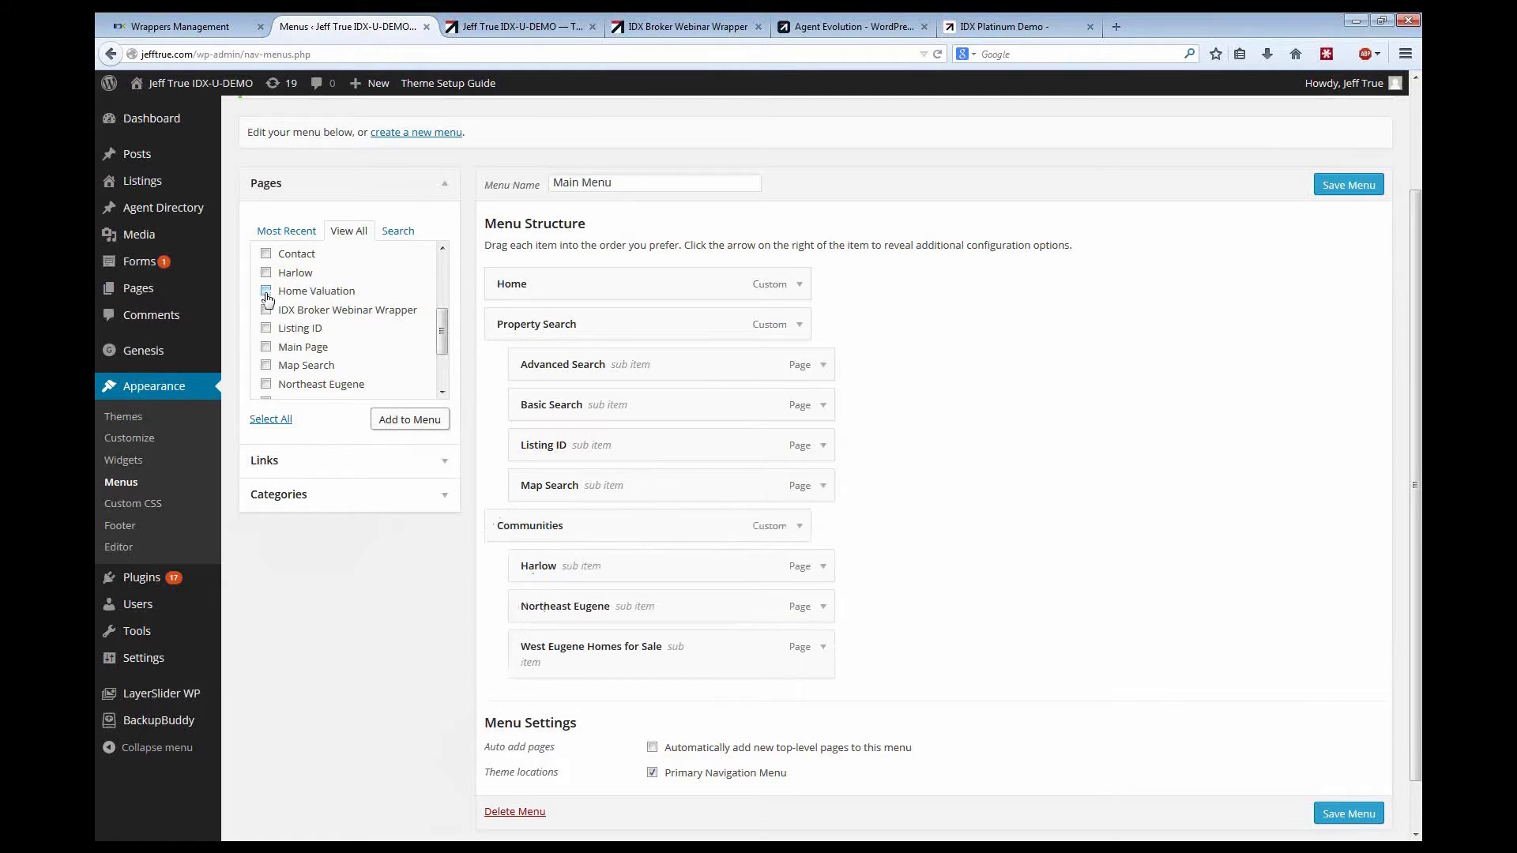
{"action": "left_click", "coordinate": [406, 421]}
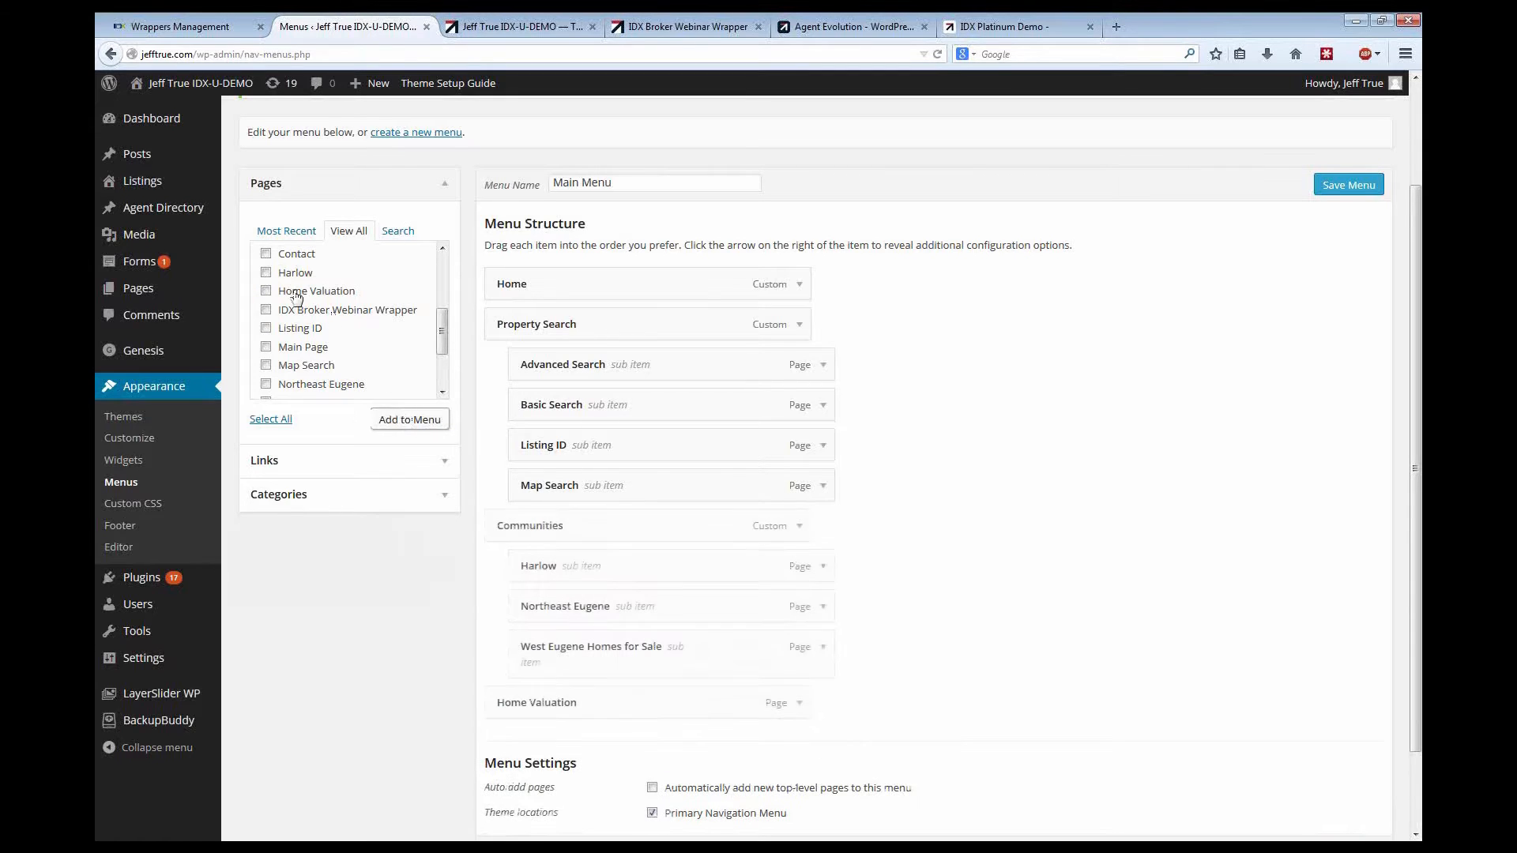
Step: Save the Main Menu and reload the homepage to check the Communities submenu
{"action": "scroll", "coordinate": [717, 717], "scroll_direction": "down", "scroll_amount": 2}
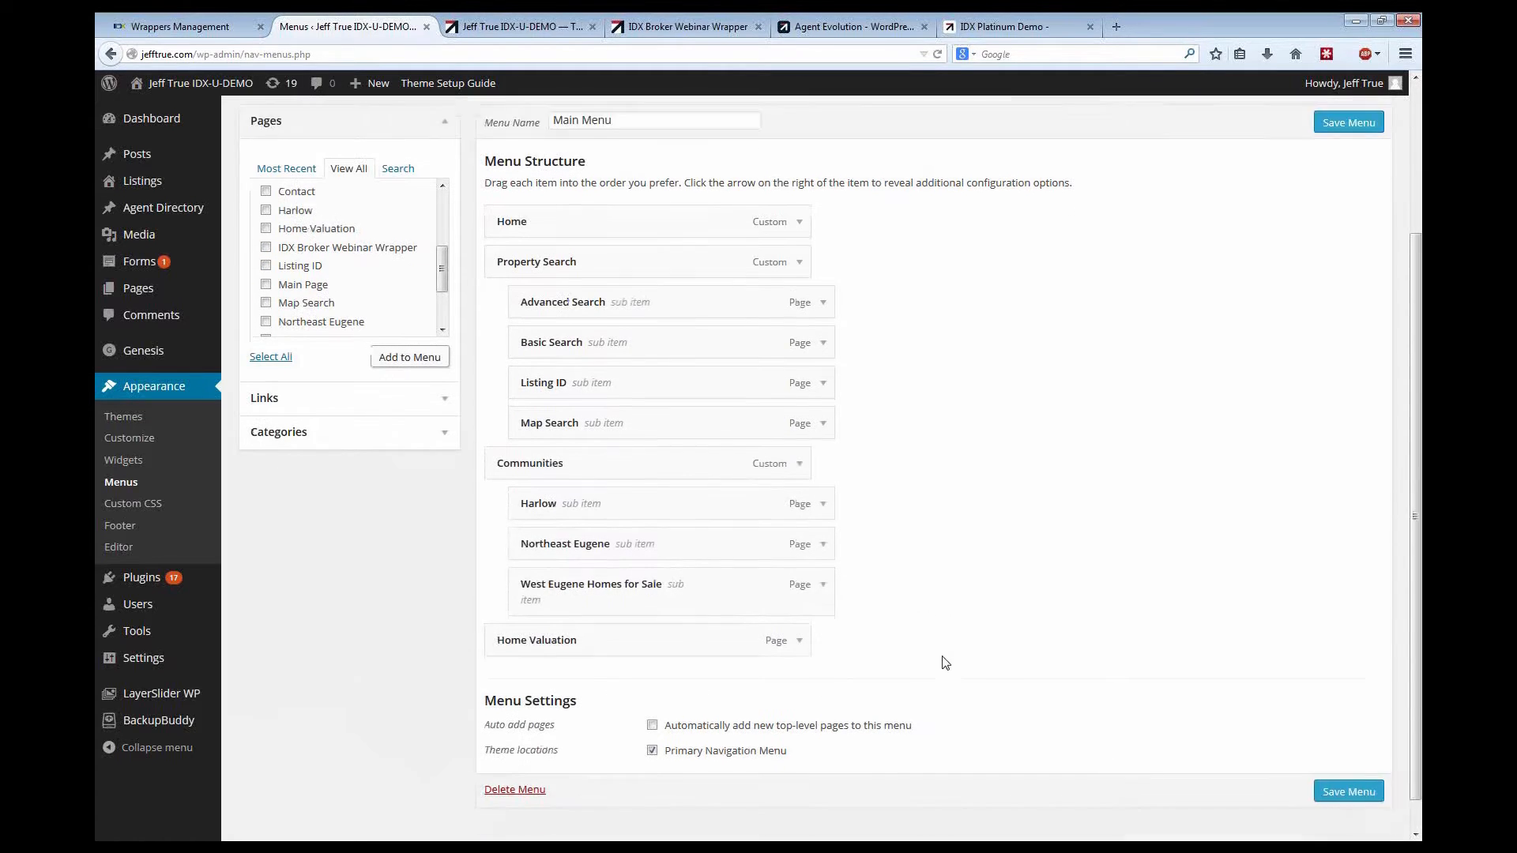
{"action": "left_click", "coordinate": [1354, 757]}
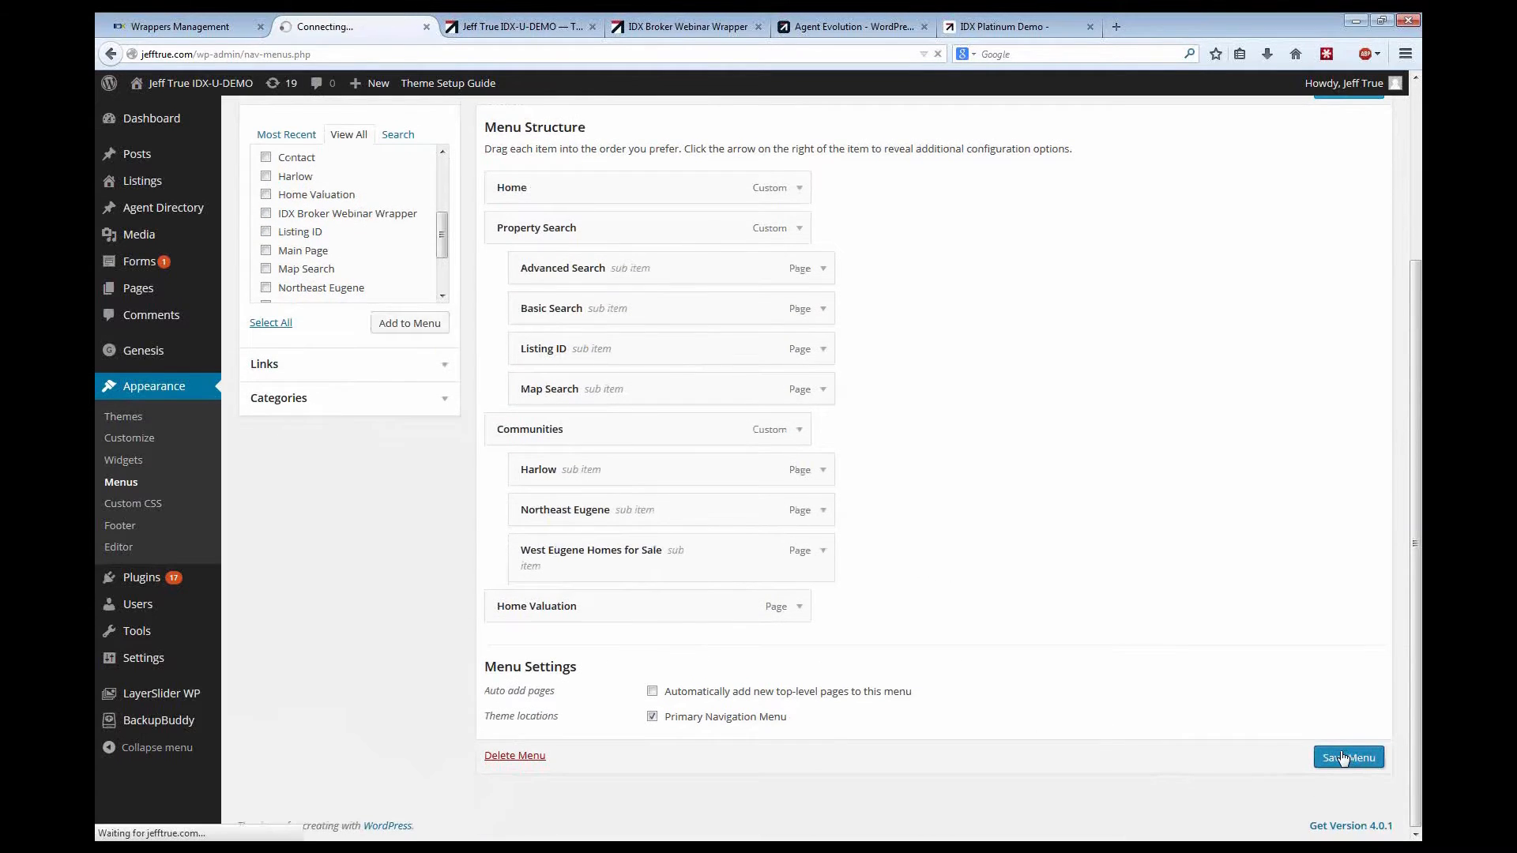
{"action": "left_click", "coordinate": [515, 27]}
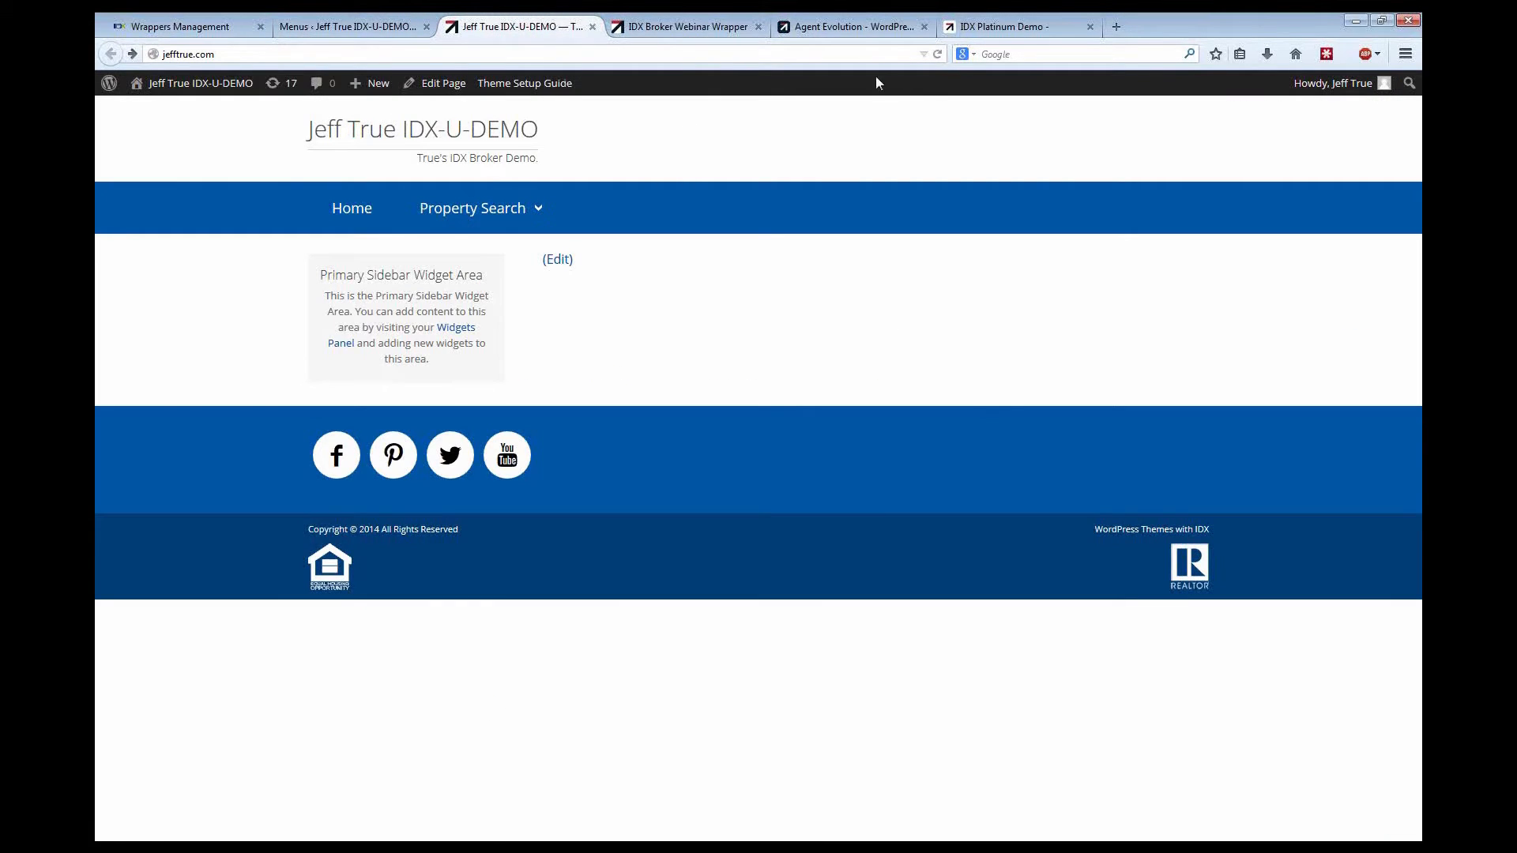
{"action": "left_click", "coordinate": [937, 54]}
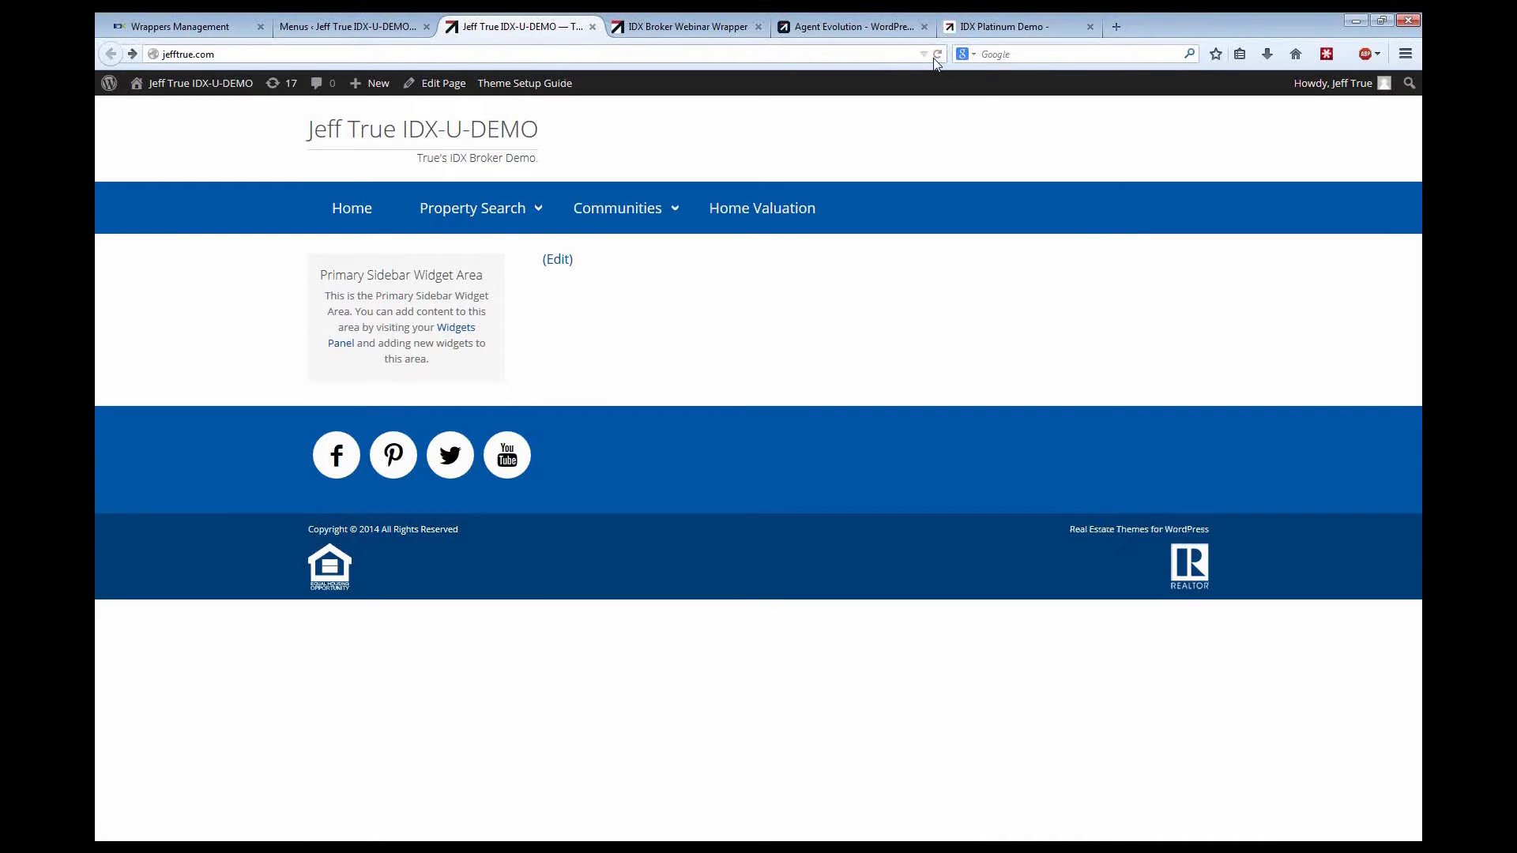
{"action": "mouse_move", "coordinate": [645, 221]}
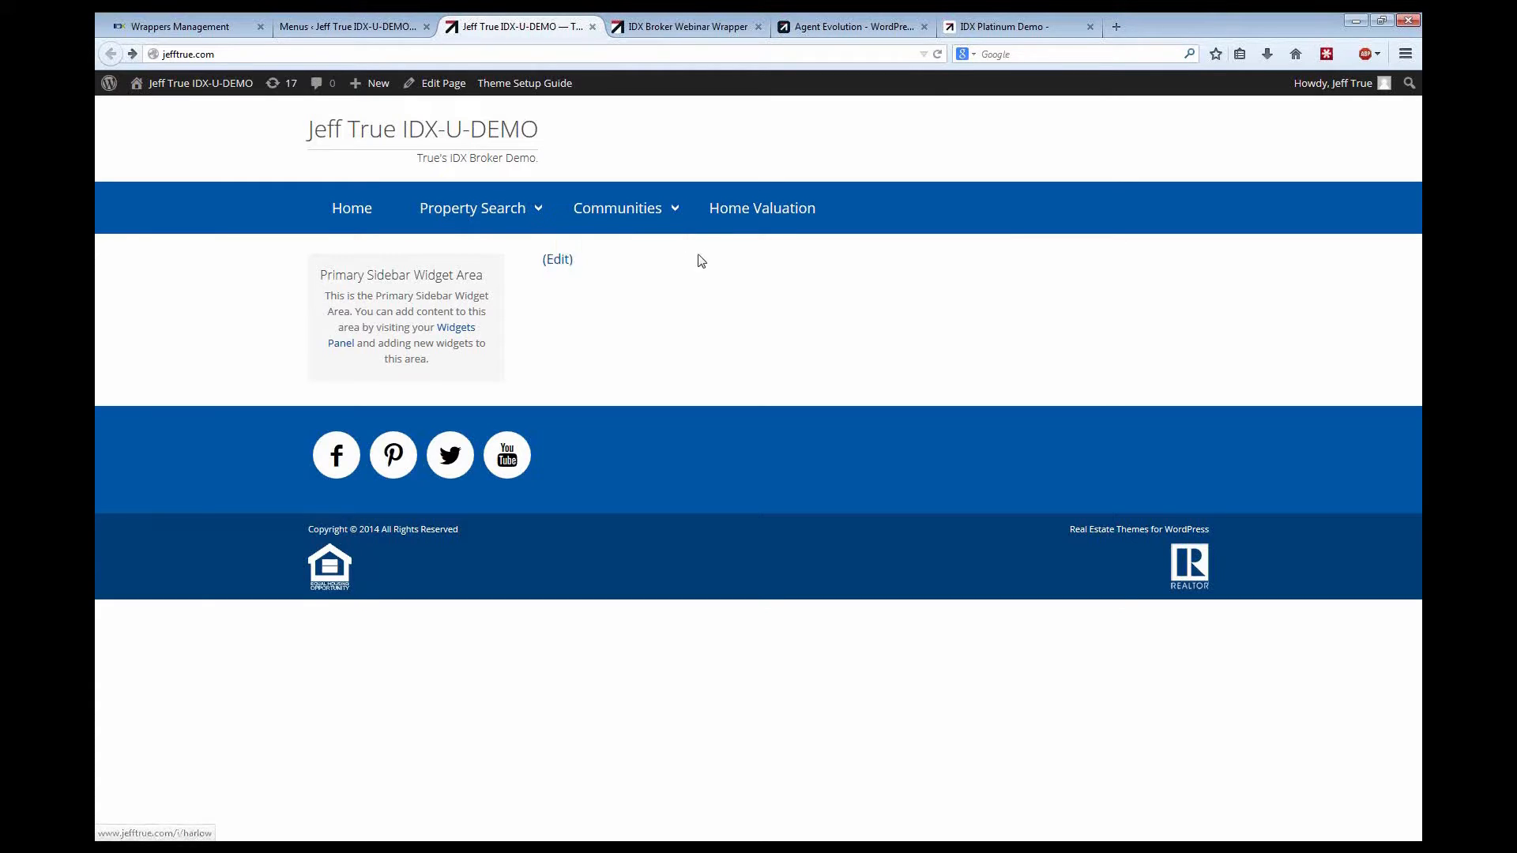
Step: Nest Northeast Eugene one level deeper under Harlow and save the Main Menu
{"action": "left_click", "coordinate": [359, 26]}
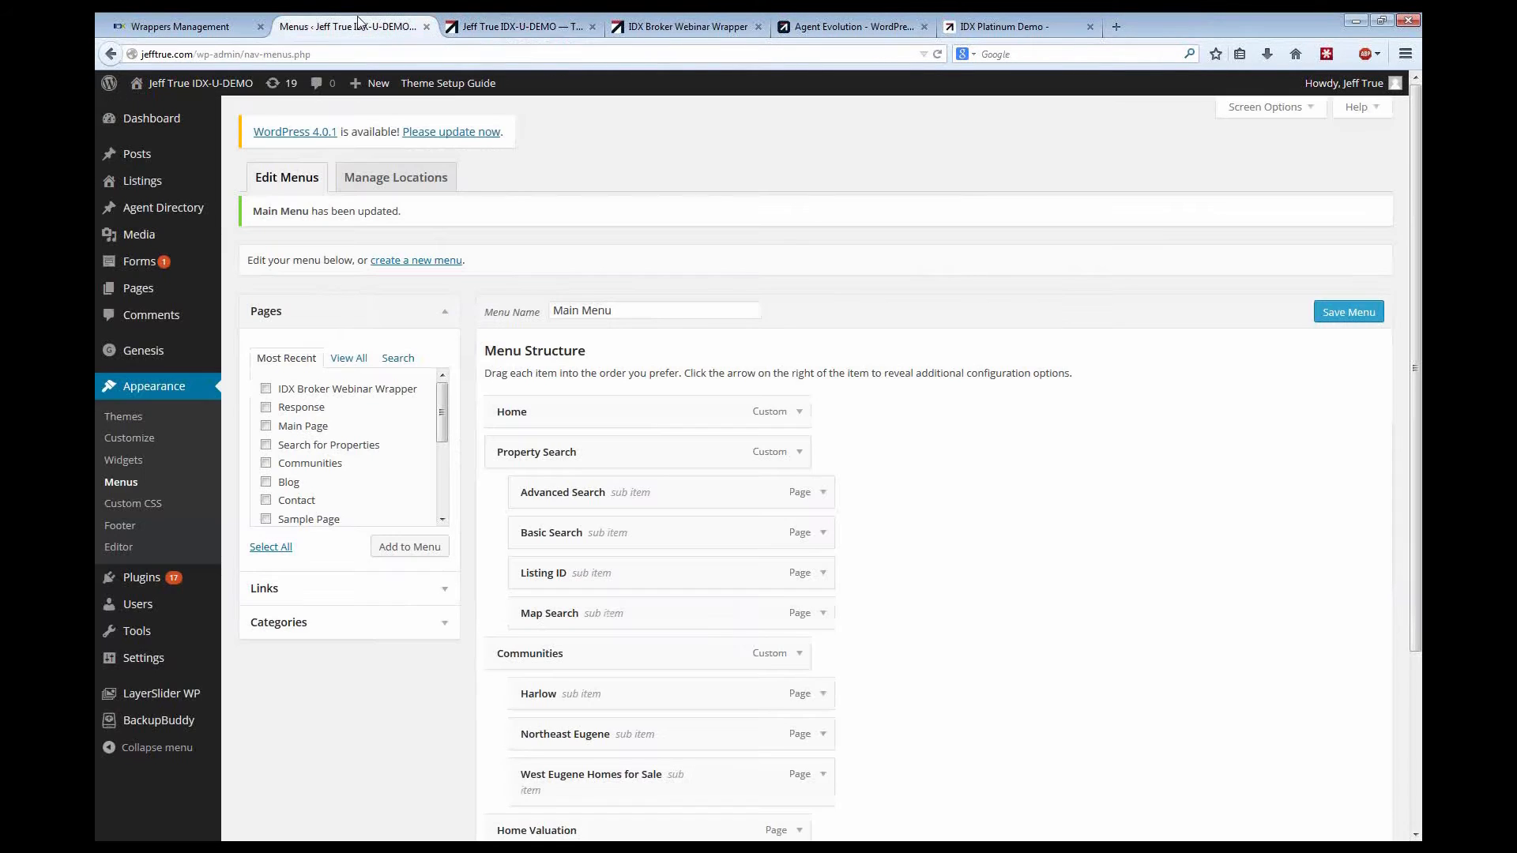
{"action": "scroll", "coordinate": [892, 490], "scroll_direction": "down", "scroll_amount": 3}
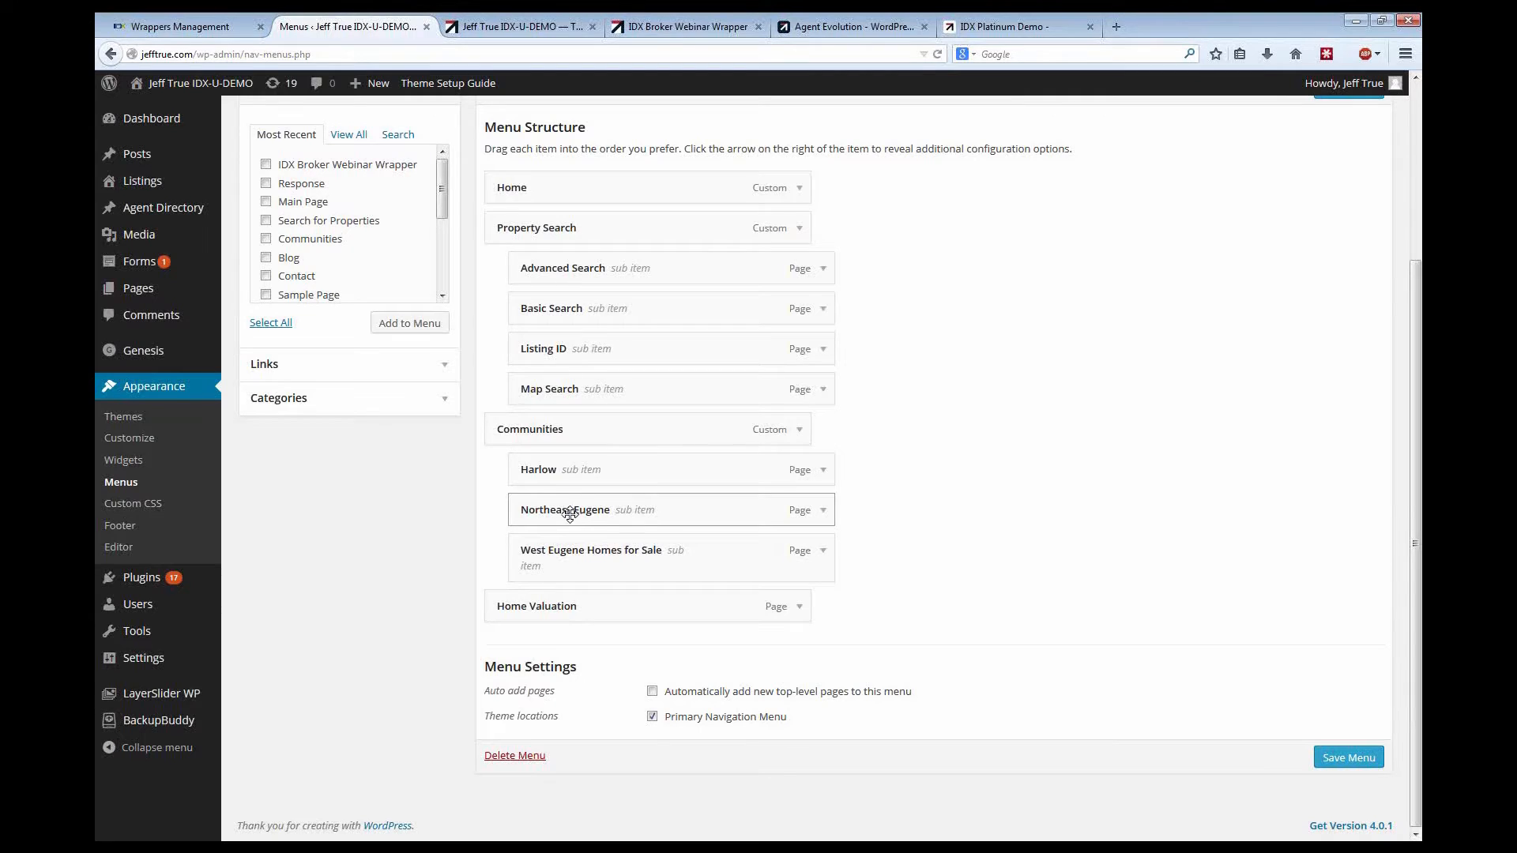
{"action": "left_click_drag", "start_coordinate": [569, 514], "coordinate": [594, 554]}
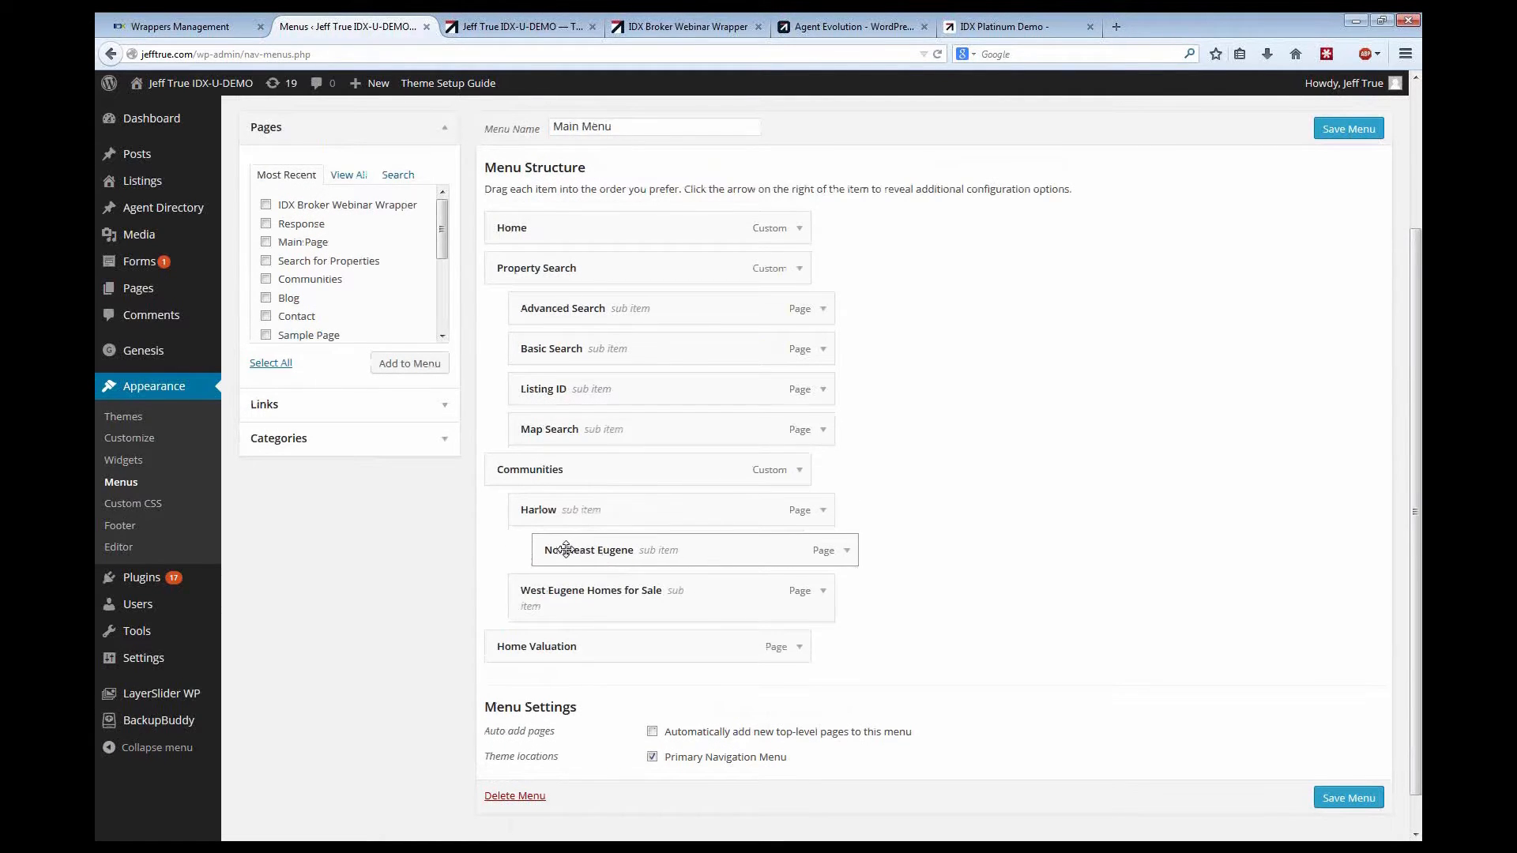
{"action": "left_click", "coordinate": [1353, 798]}
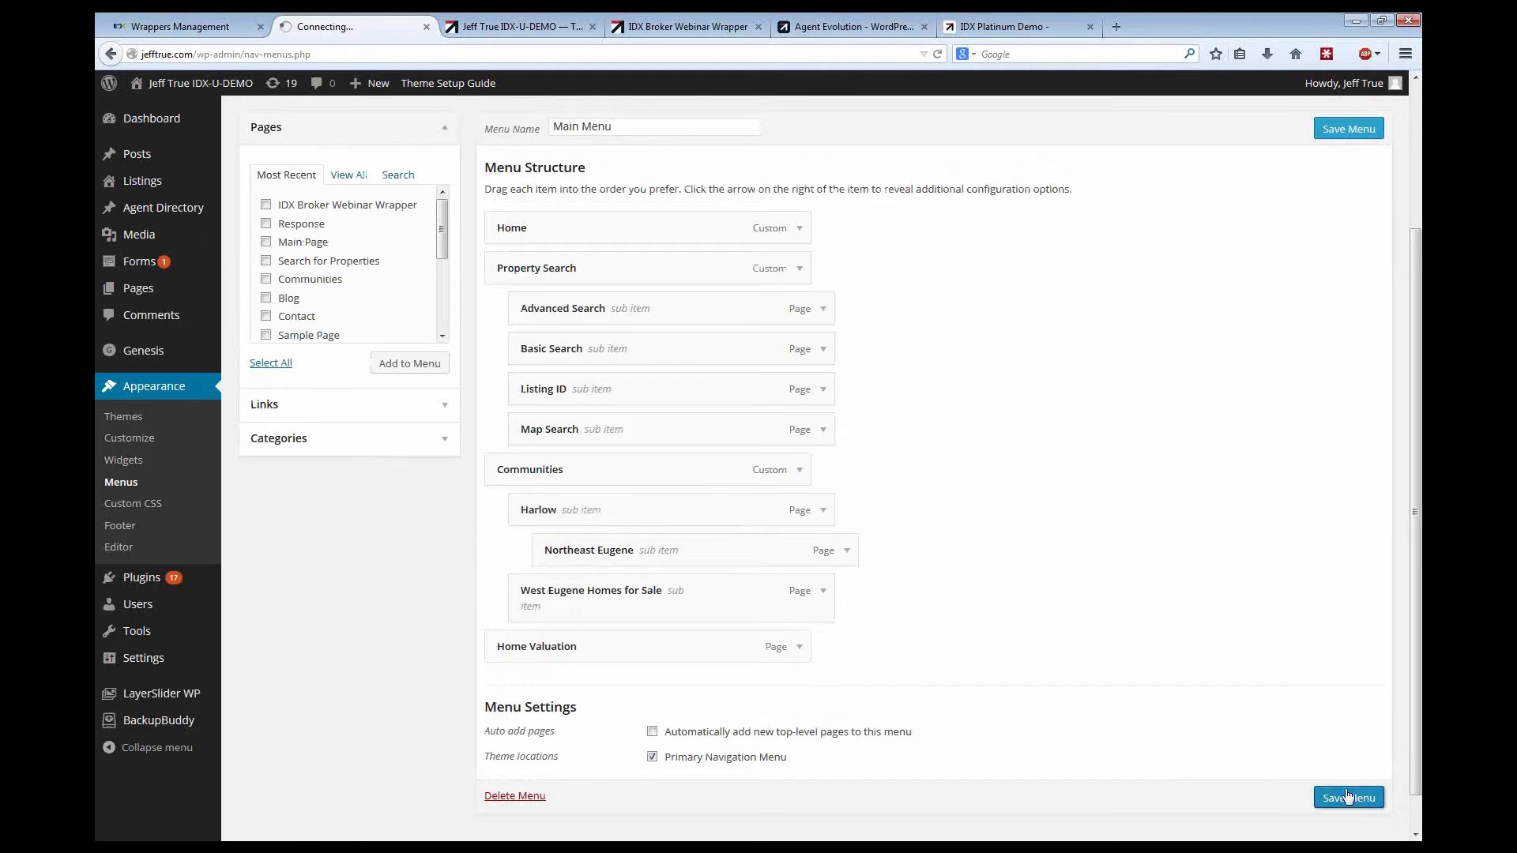
Step: Reload the homepage, inspect the Communities and Property Search submenus, and open the Basic Search page
{"action": "left_click", "coordinate": [521, 28]}
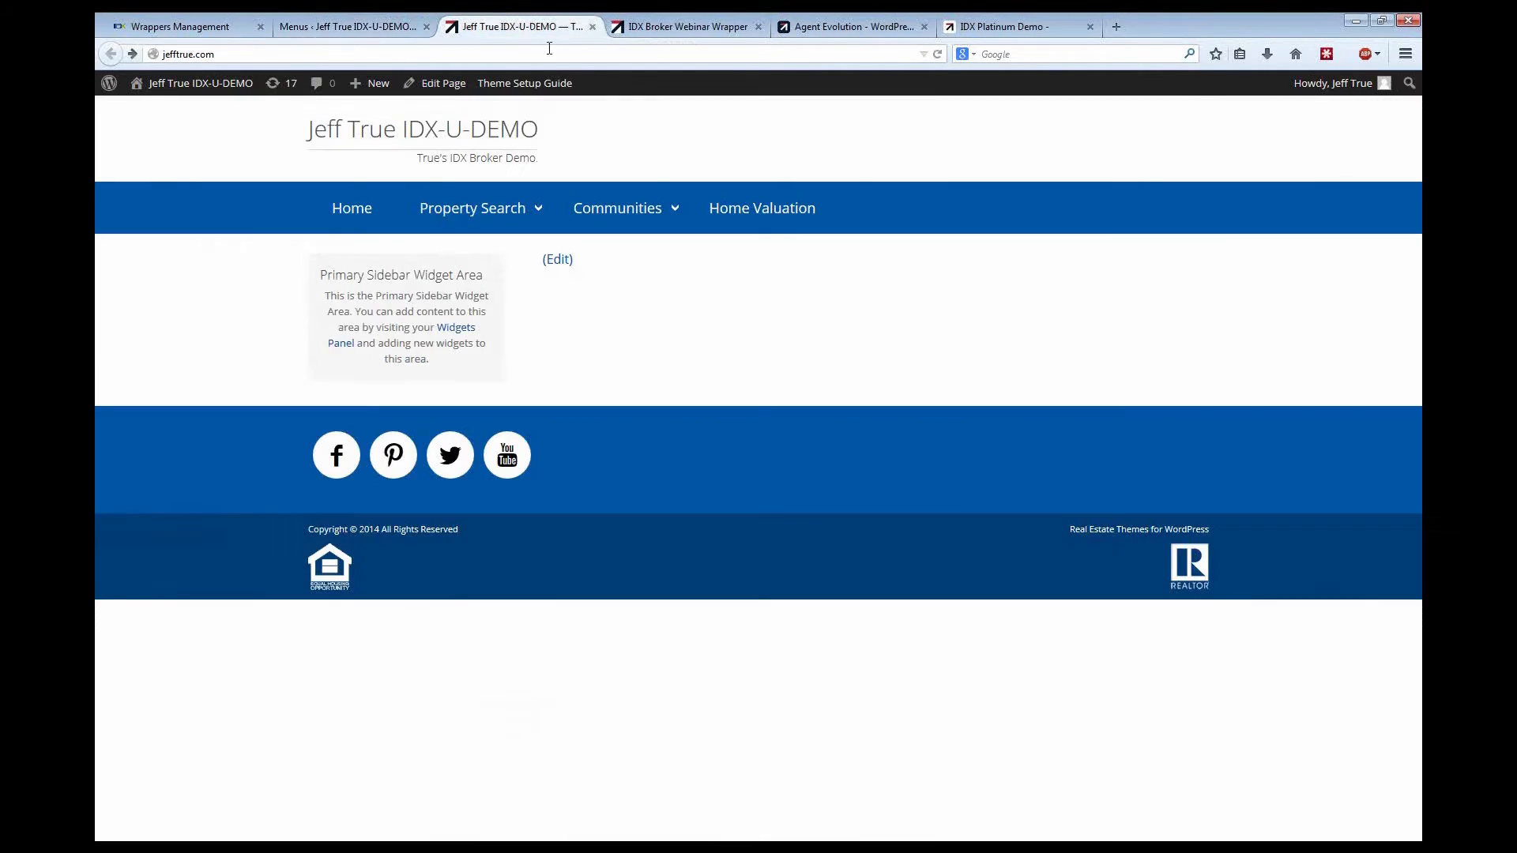
{"action": "left_click", "coordinate": [938, 54]}
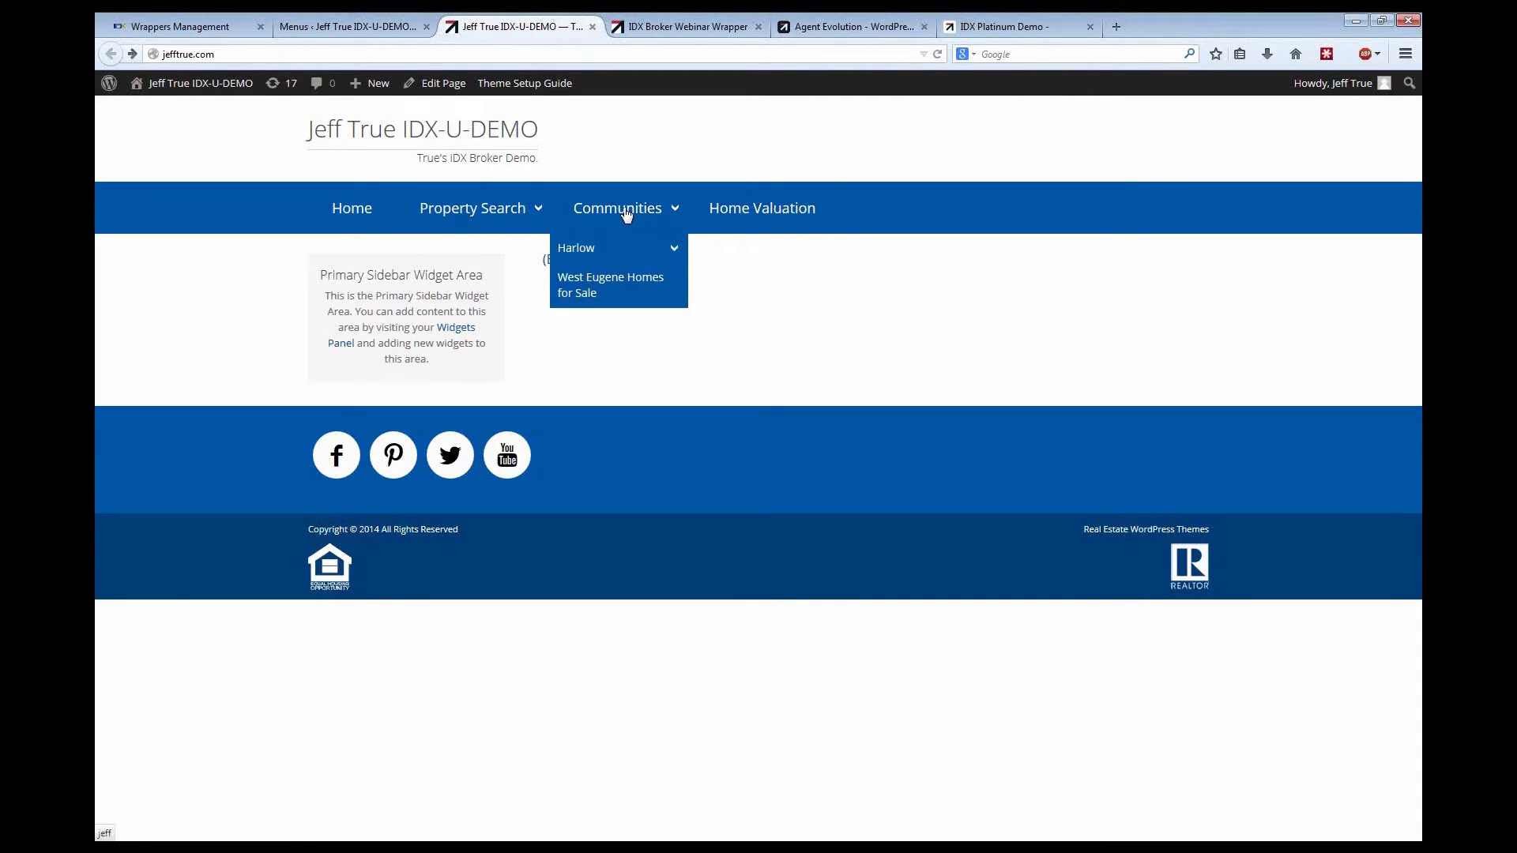
{"action": "mouse_move", "coordinate": [579, 251]}
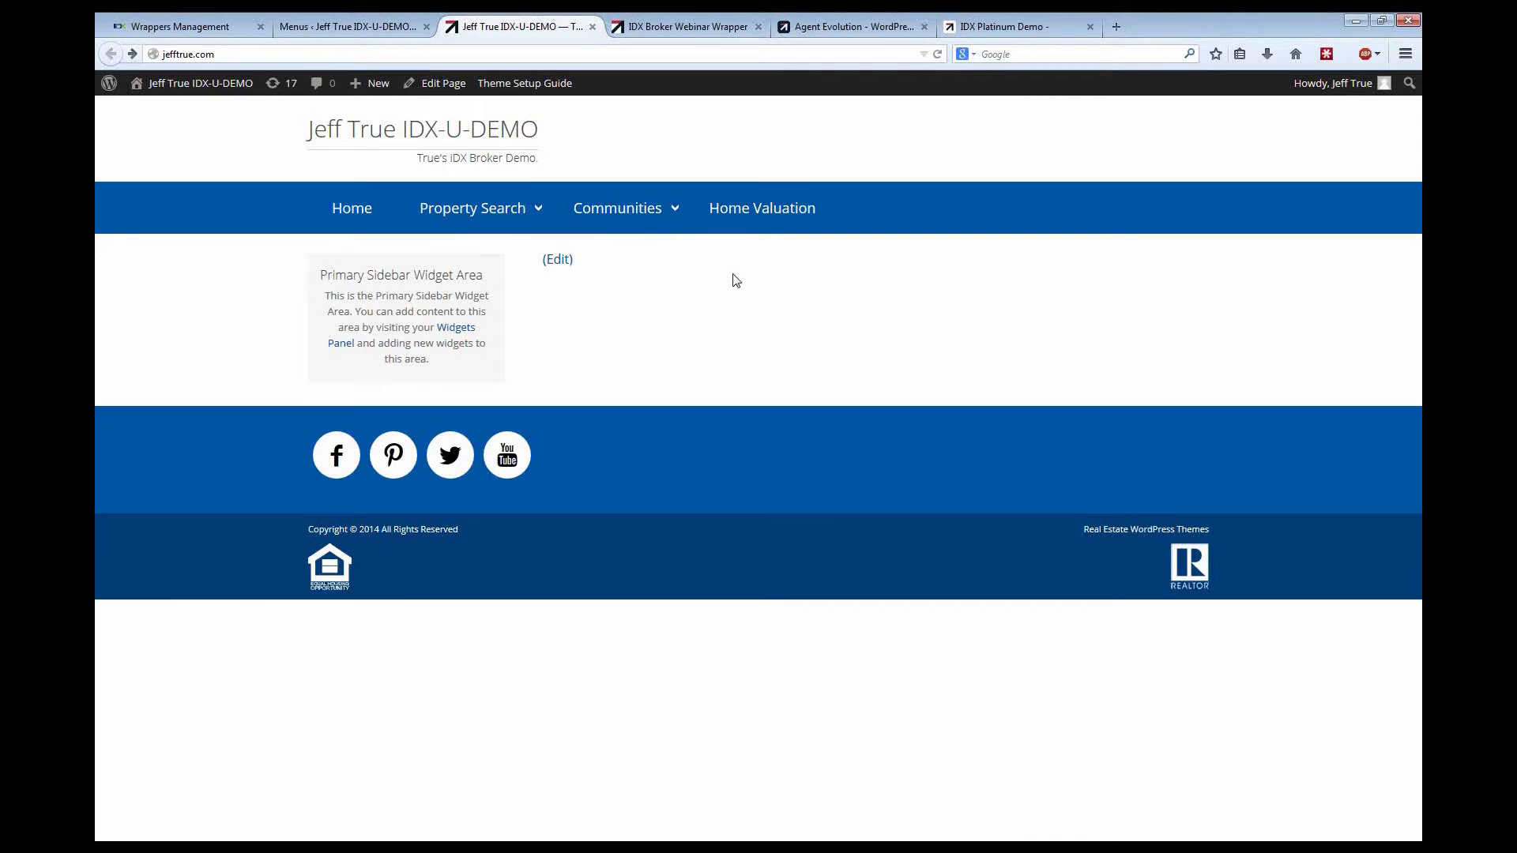
{"action": "mouse_move", "coordinate": [621, 212]}
{"action": "mouse_move", "coordinate": [498, 217]}
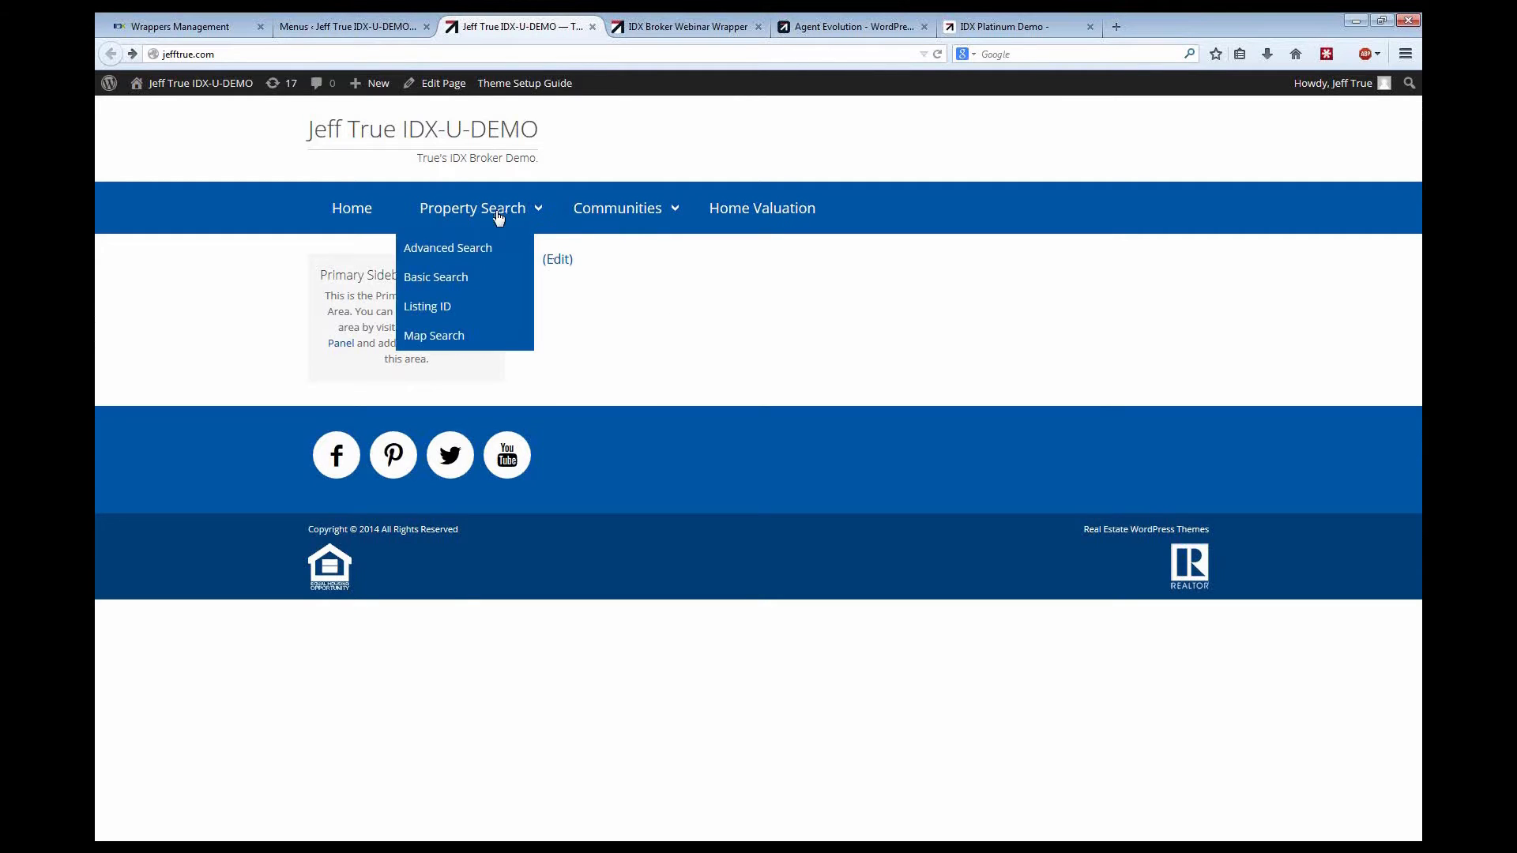
{"action": "left_click", "coordinate": [443, 286]}
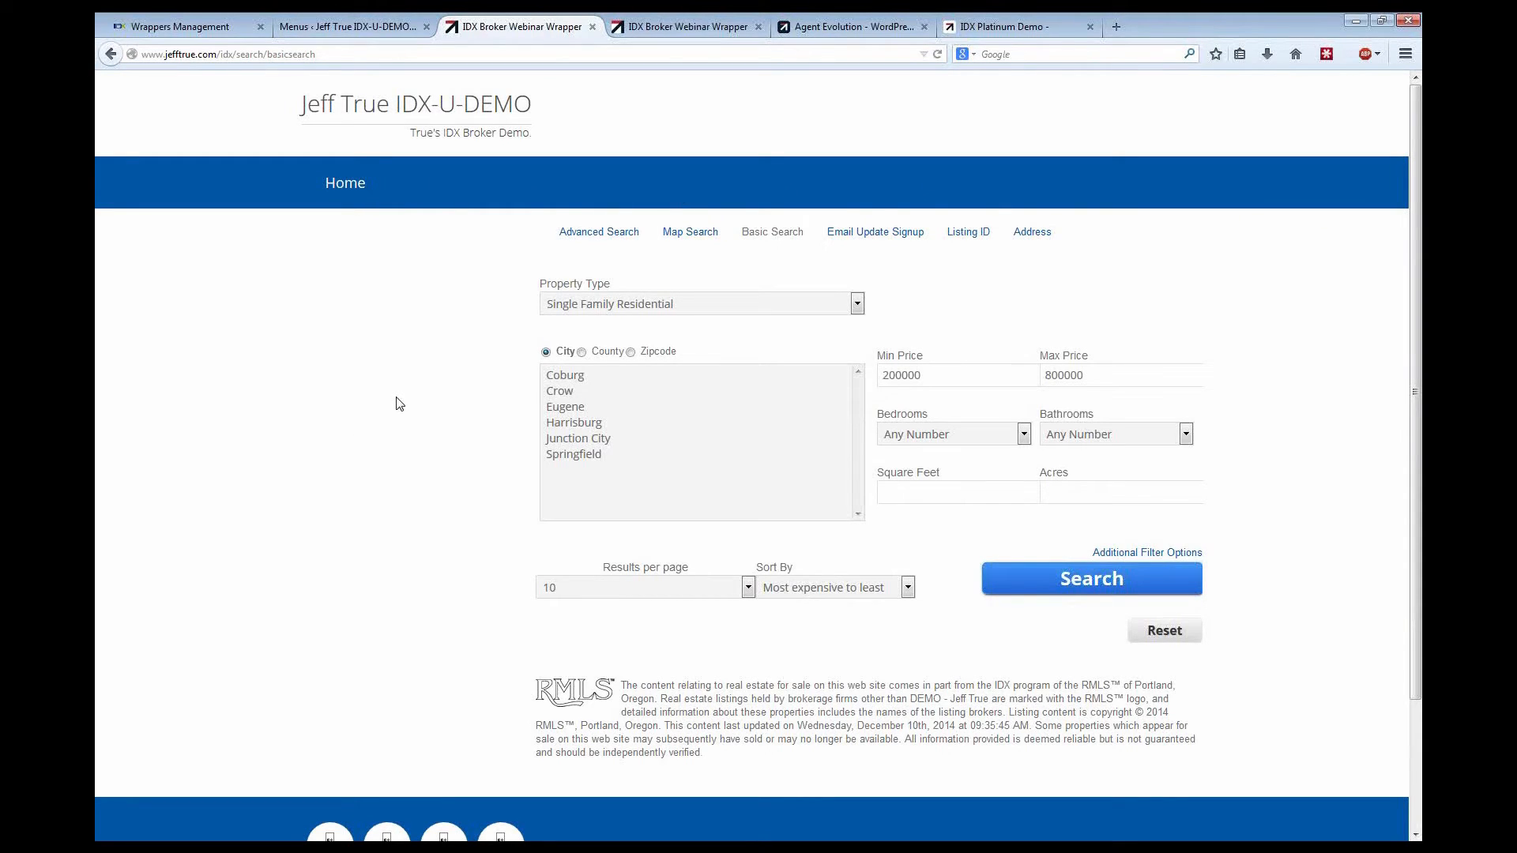
Step: Close the Basic Search tab and open the IDX Broker account's dashboard
{"action": "left_click", "coordinate": [592, 27]}
{"action": "left_click", "coordinate": [371, 26]}
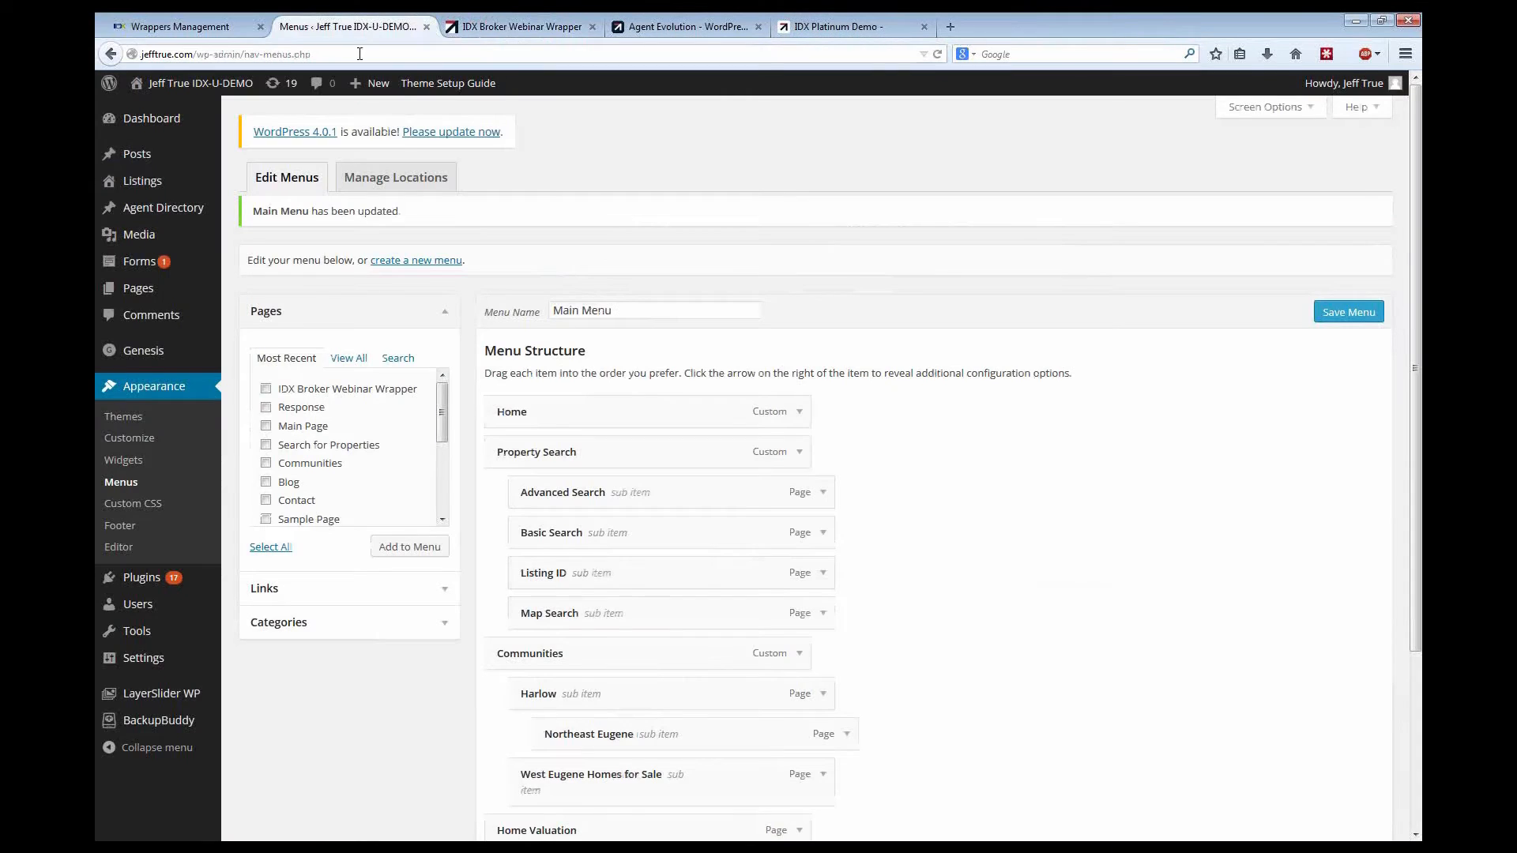
{"action": "left_click", "coordinate": [195, 28]}
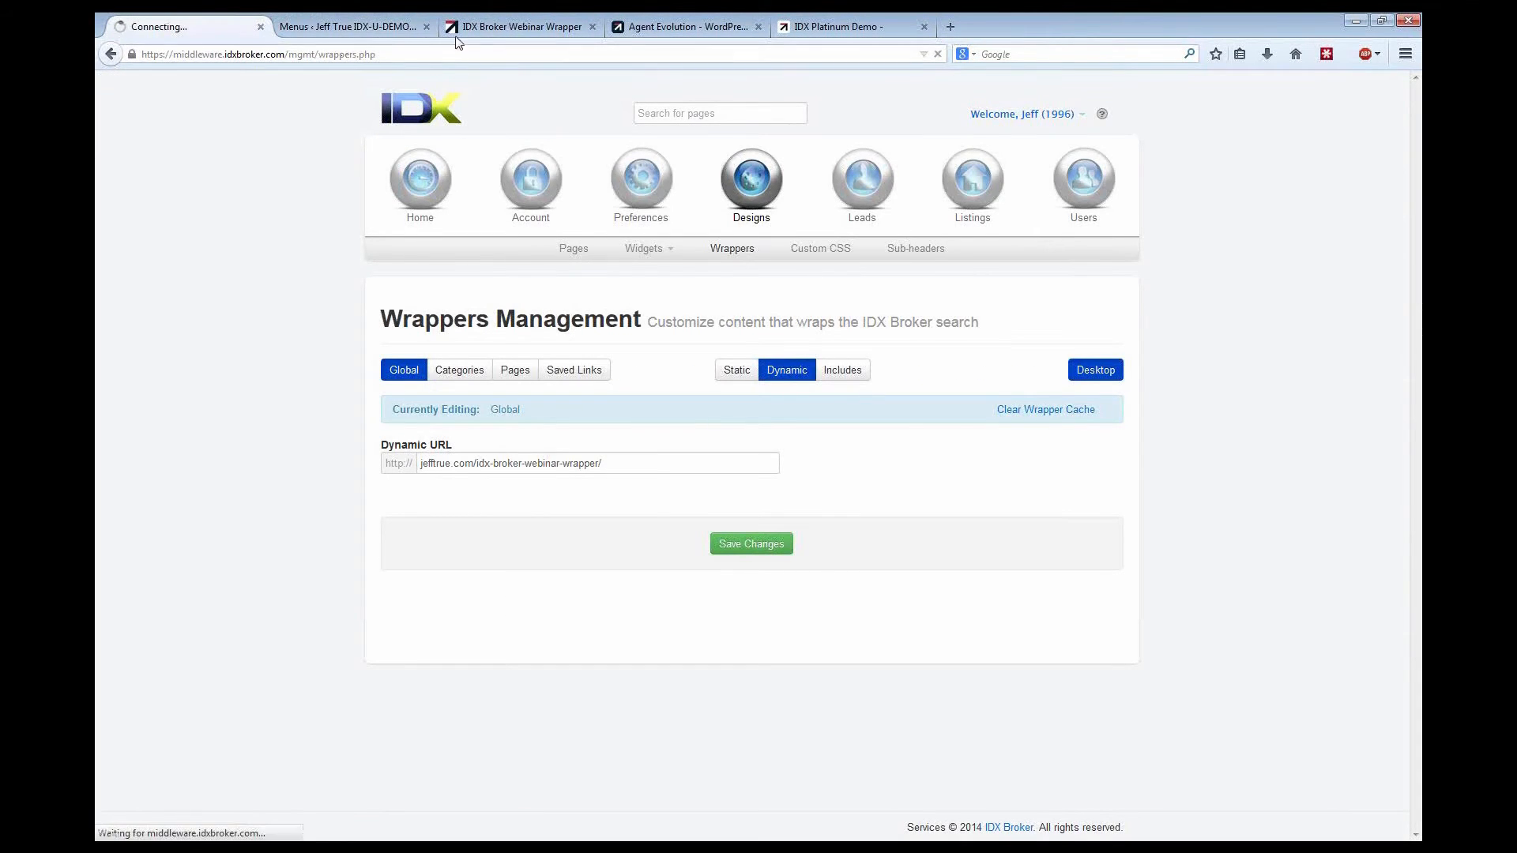
Step: Return to the WordPress admin and open Main Page from the site's pages for editing
{"action": "left_click", "coordinate": [387, 28]}
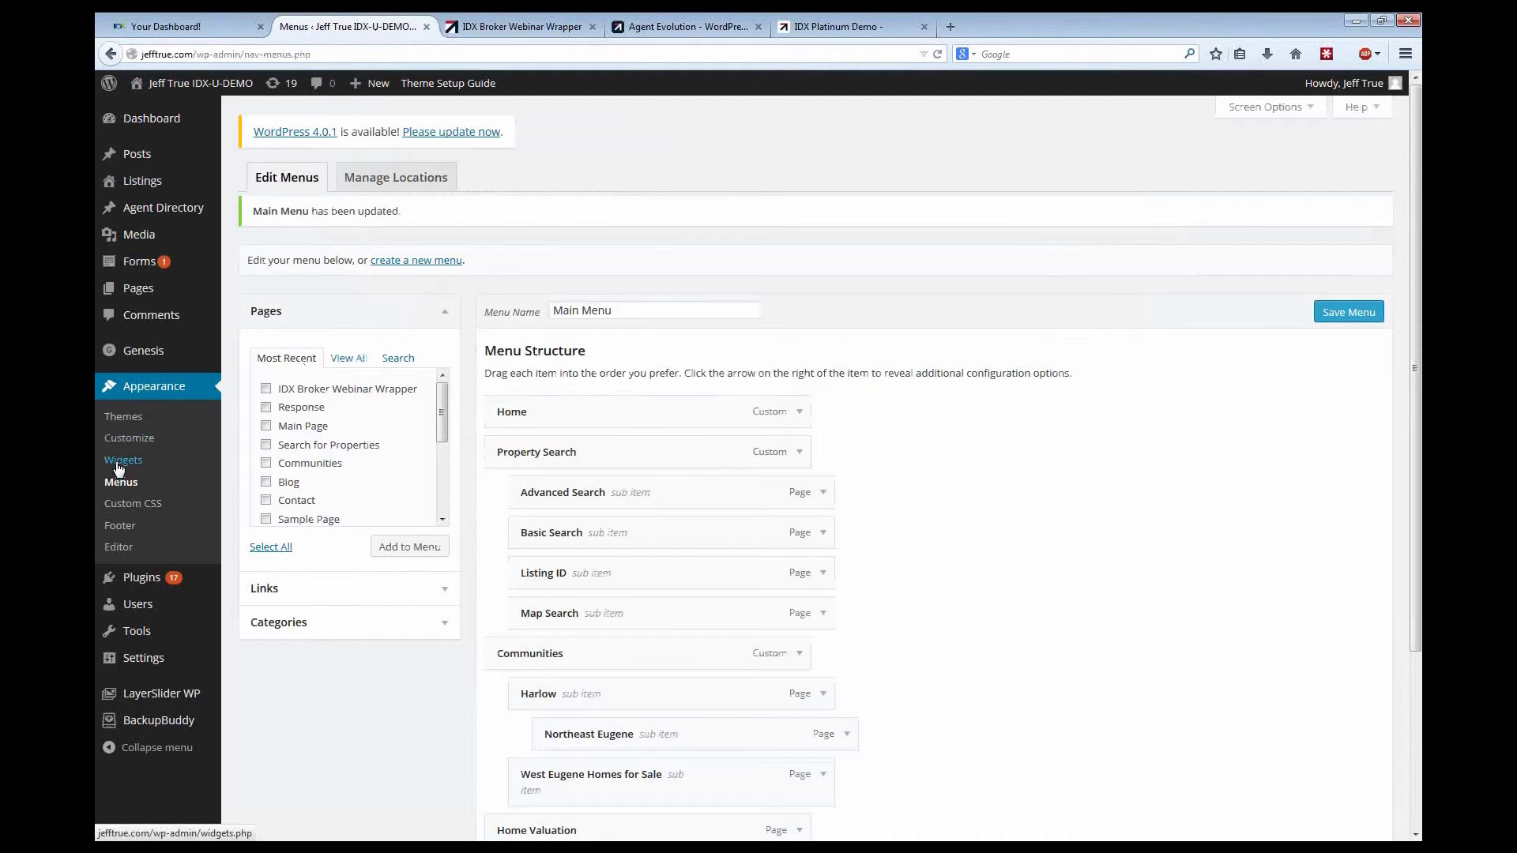
{"action": "mouse_move", "coordinate": [141, 297]}
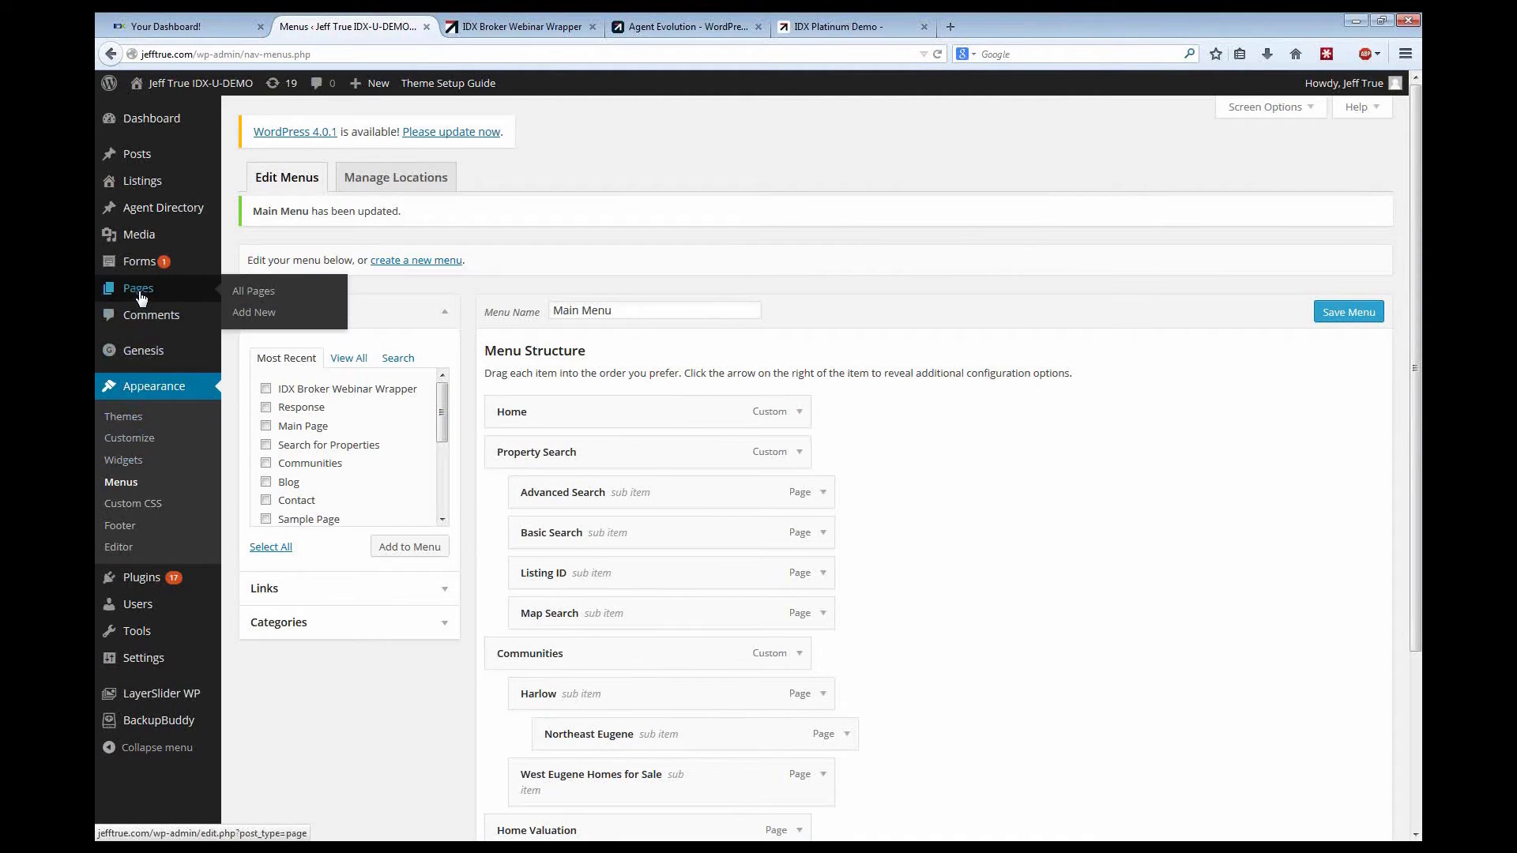
{"action": "left_click", "coordinate": [141, 296]}
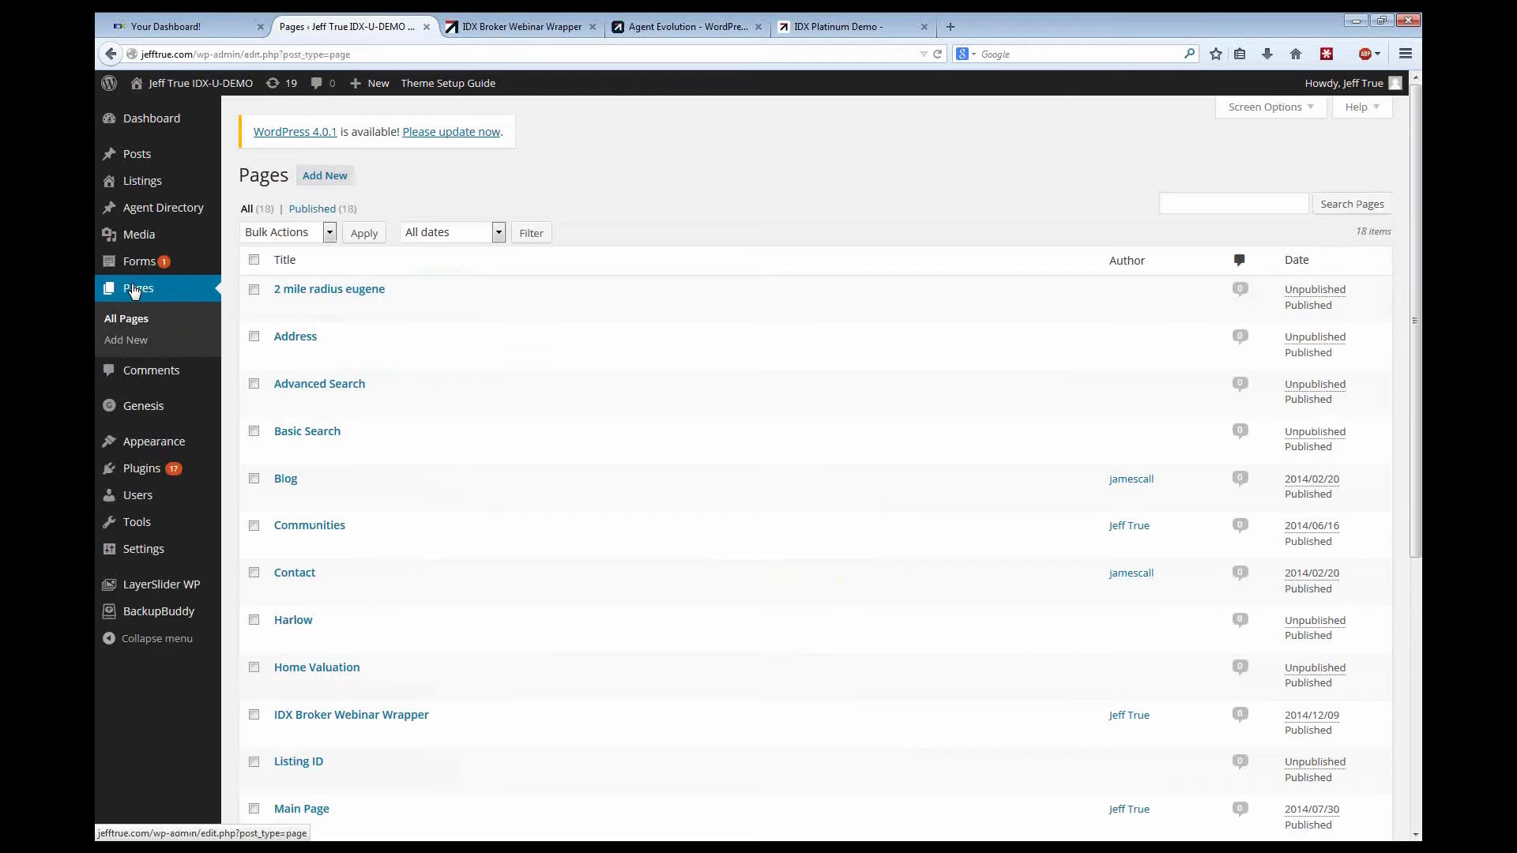
{"action": "scroll", "coordinate": [332, 681], "scroll_direction": "down", "scroll_amount": 2}
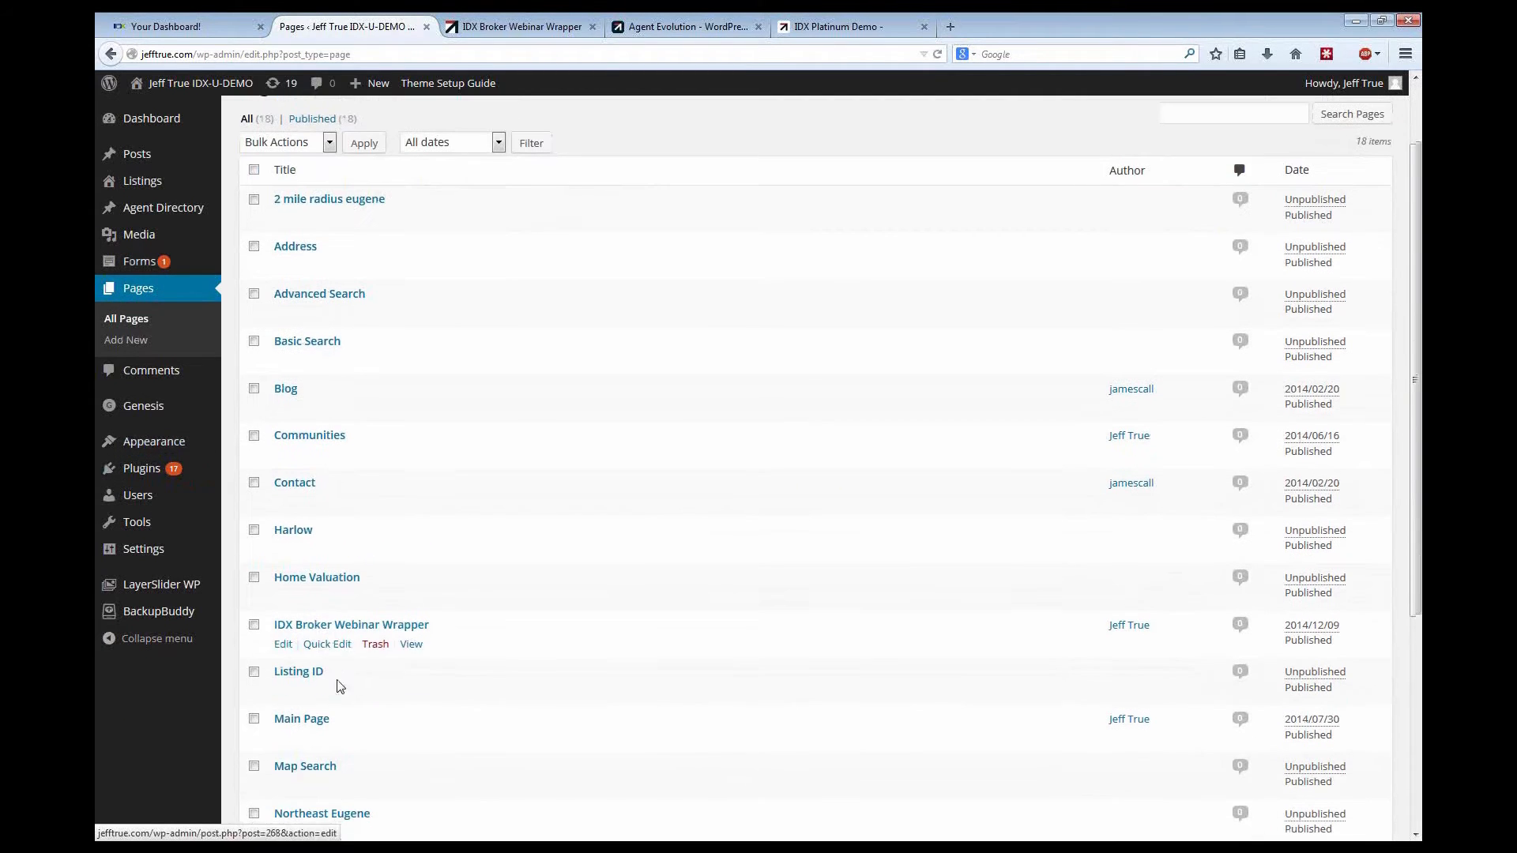
{"action": "left_click", "coordinate": [312, 722]}
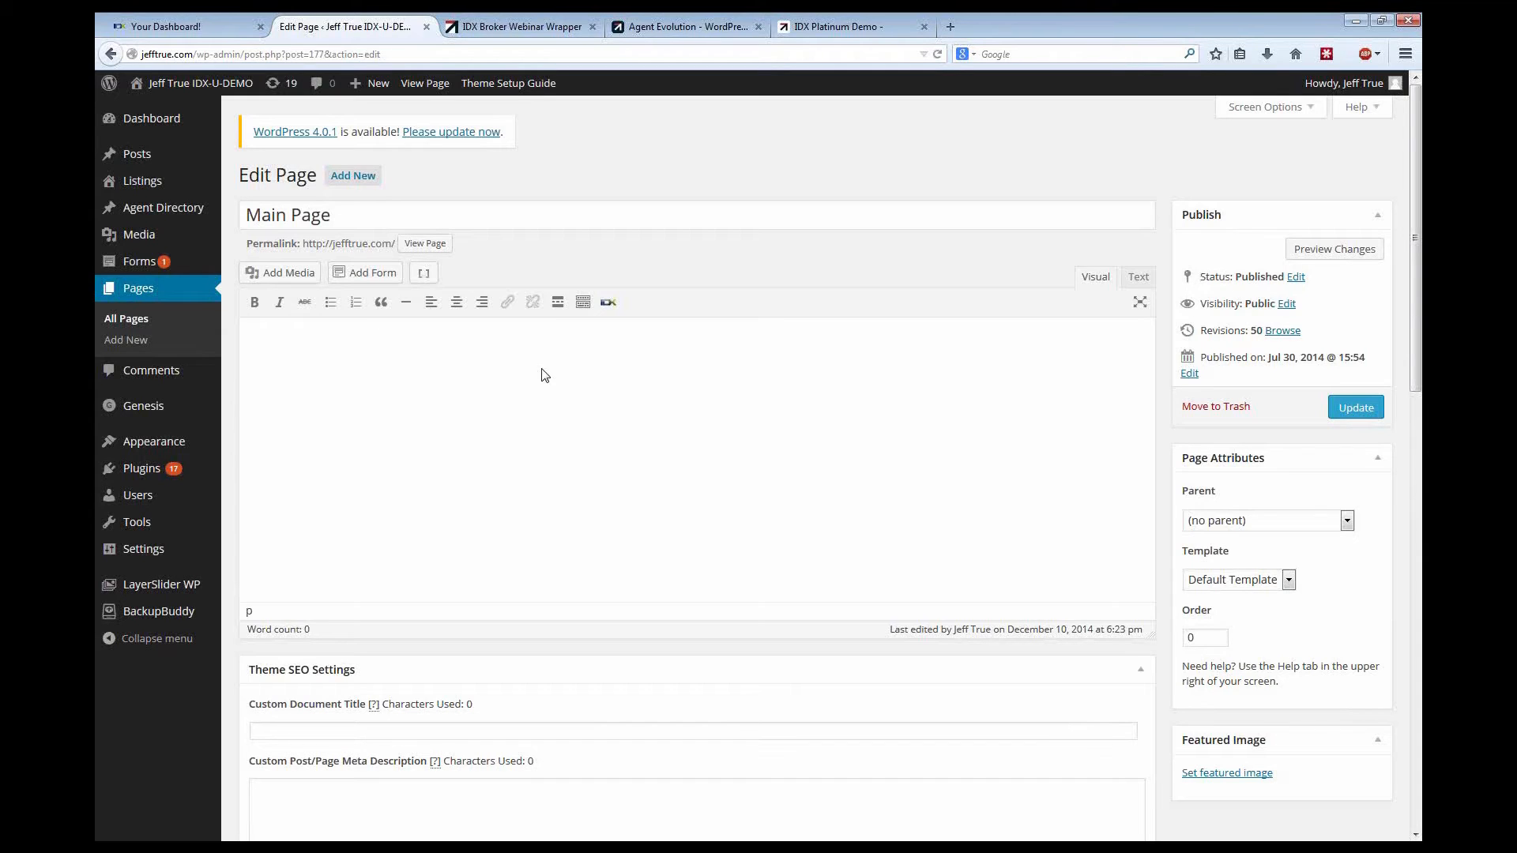
Step: Insert the IDX Front Page Map widget shortcode into the body of Main Page
{"action": "left_click", "coordinate": [609, 307]}
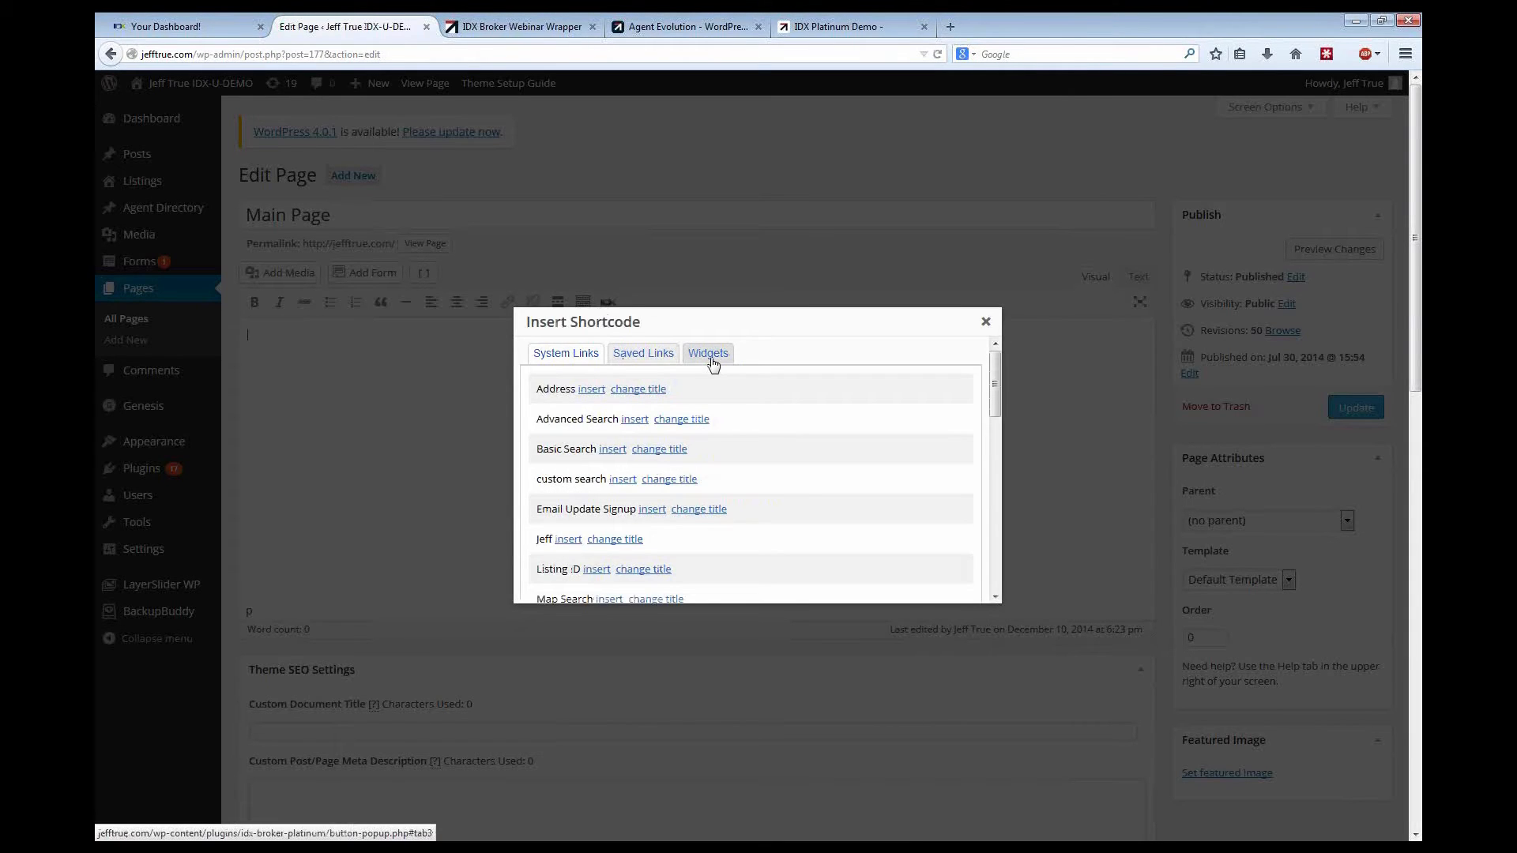
{"action": "left_click", "coordinate": [715, 364]}
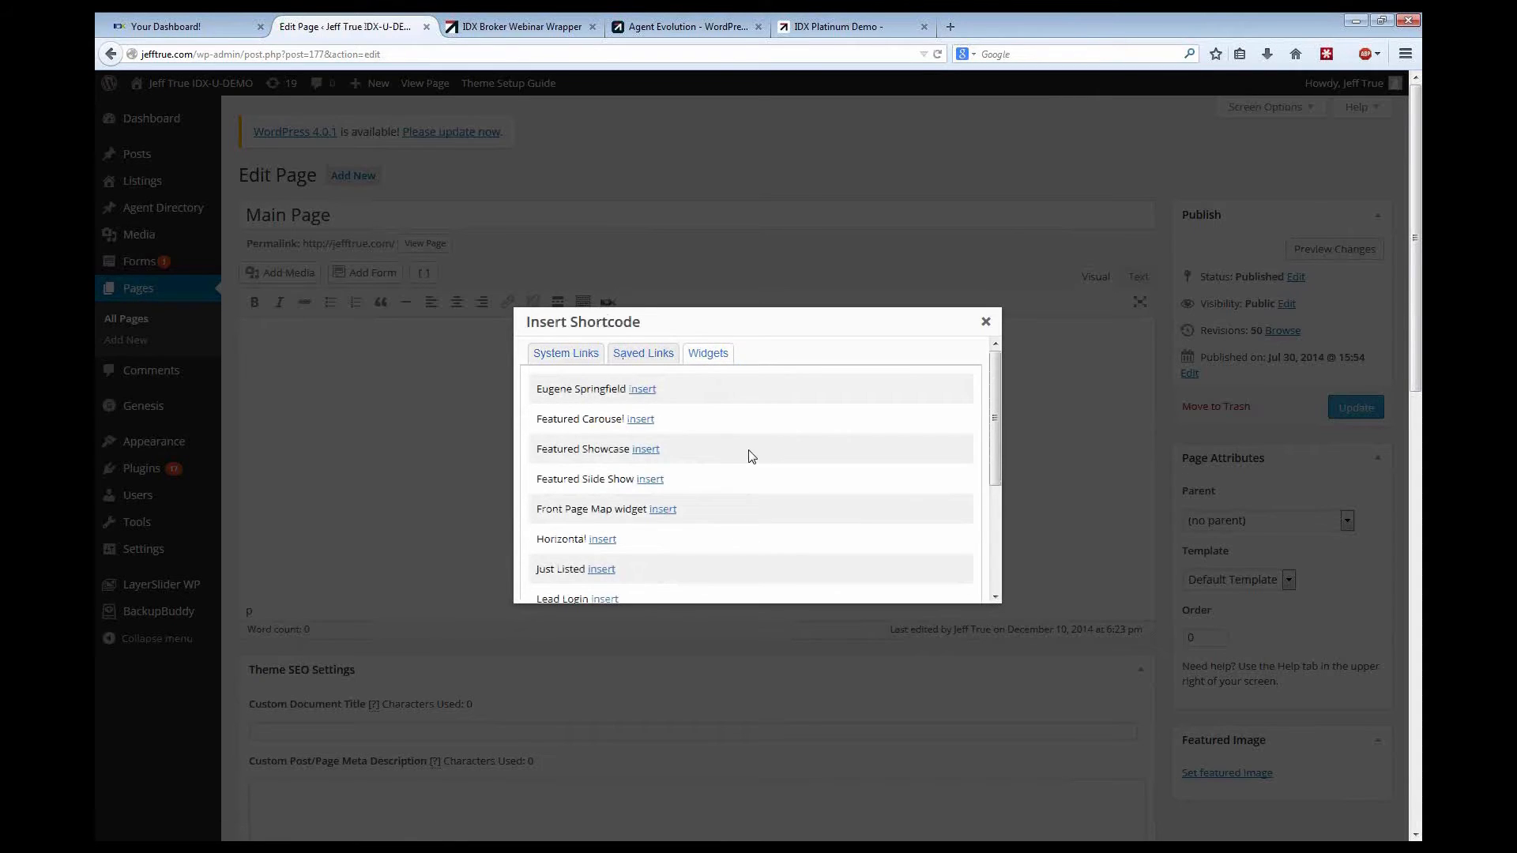
{"action": "left_click", "coordinate": [664, 510]}
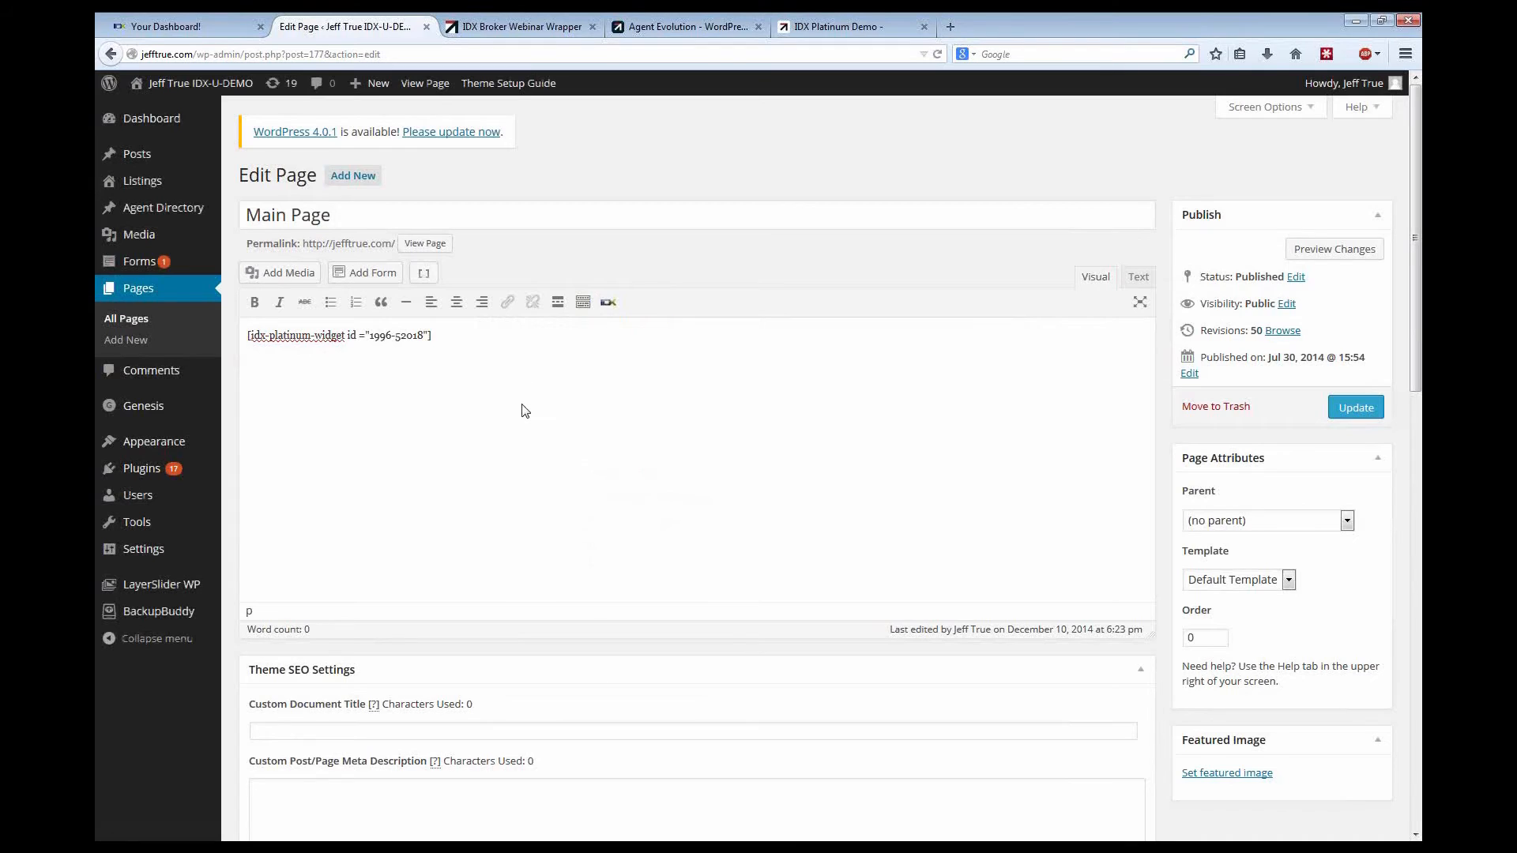
Step: Add the centred line "My Map Search" above the widget shortcode in Main Page
{"action": "left_click", "coordinate": [246, 338]}
{"action": "key", "text": "Return"}
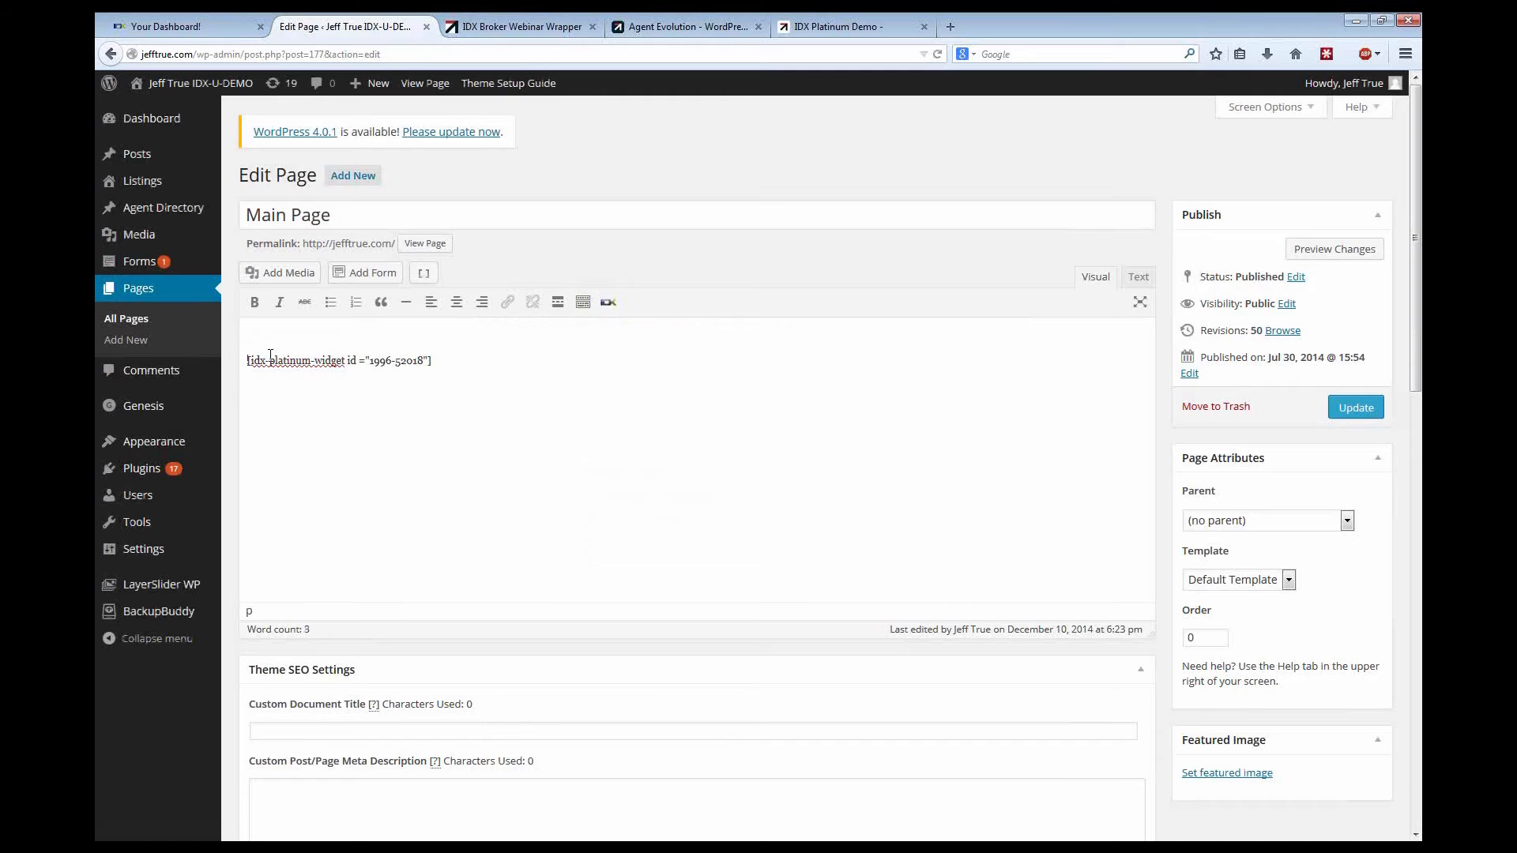
{"action": "left_click", "coordinate": [453, 306]}
{"action": "type", "text": "My Map Search"}
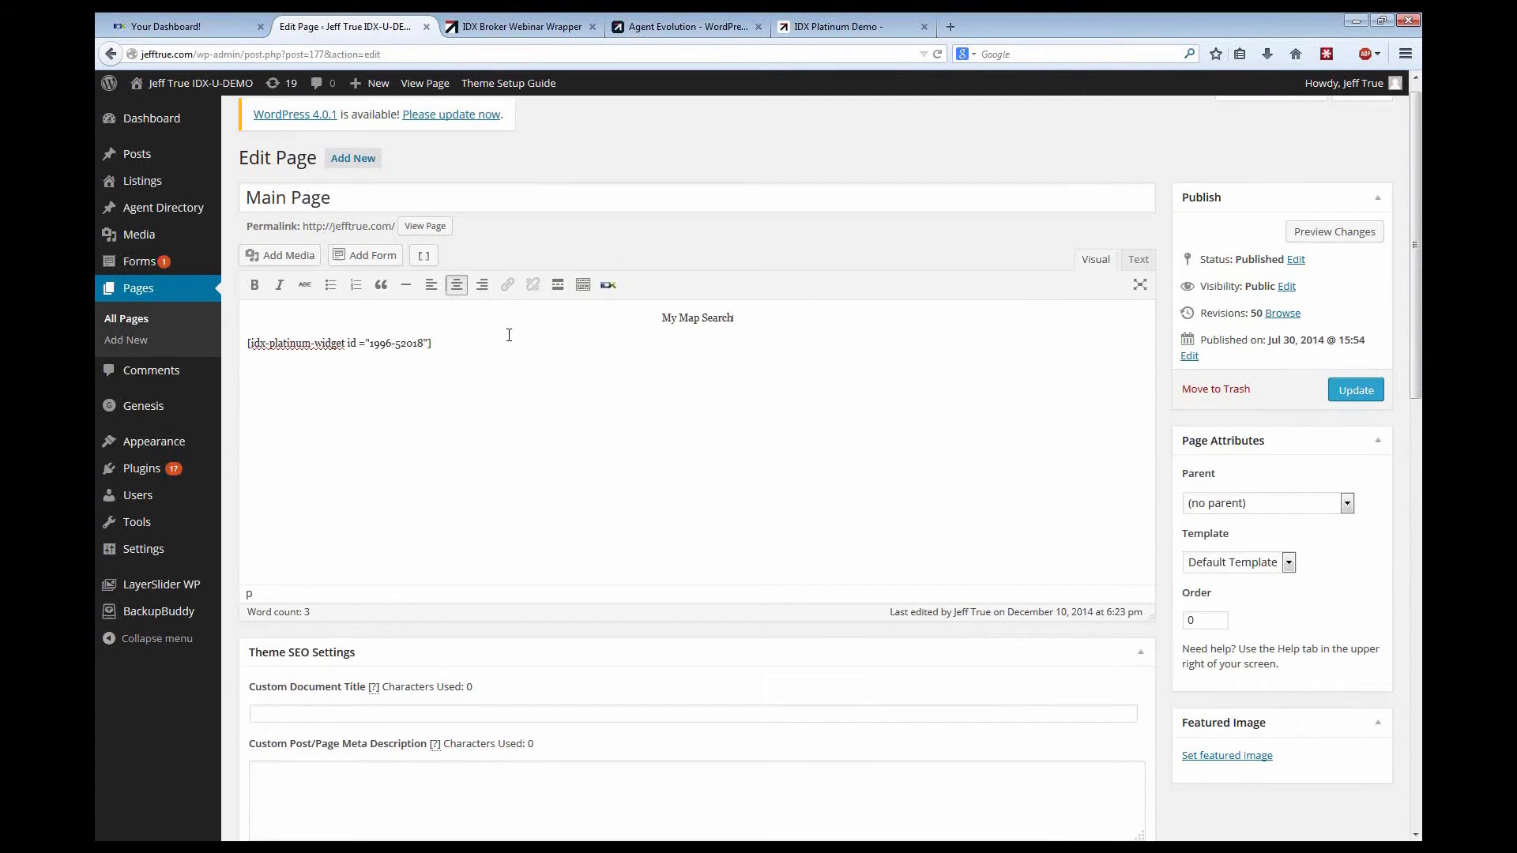
{"action": "scroll", "coordinate": [531, 438], "scroll_direction": "up", "scroll_amount": 1}
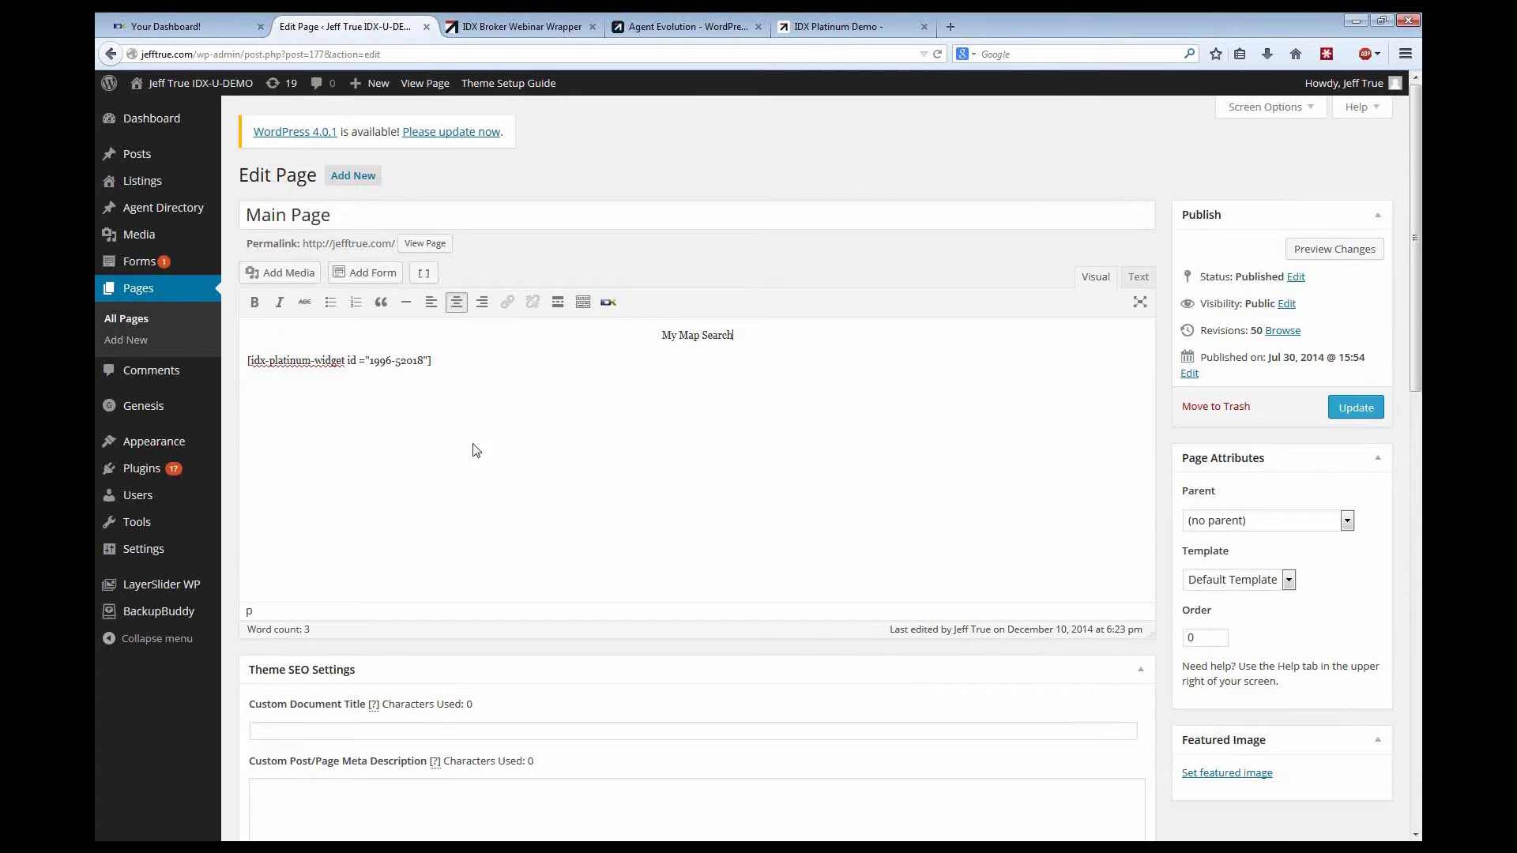
Step: Update Main Page and reload the site's homepage to check the map search
{"action": "left_click", "coordinate": [1362, 412]}
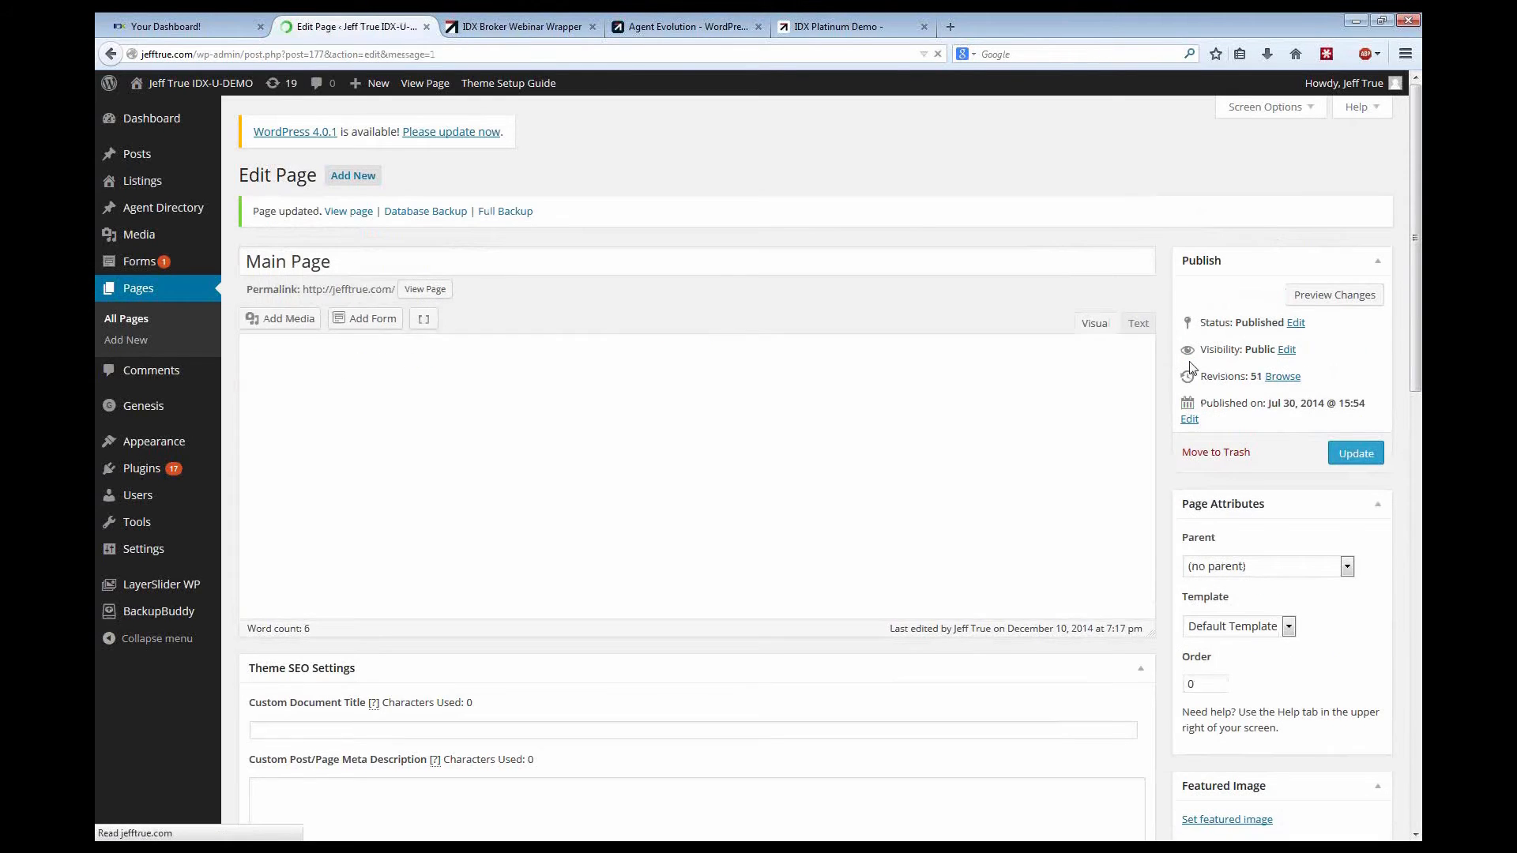
{"action": "left_click", "coordinate": [514, 27]}
{"action": "left_click", "coordinate": [341, 188]}
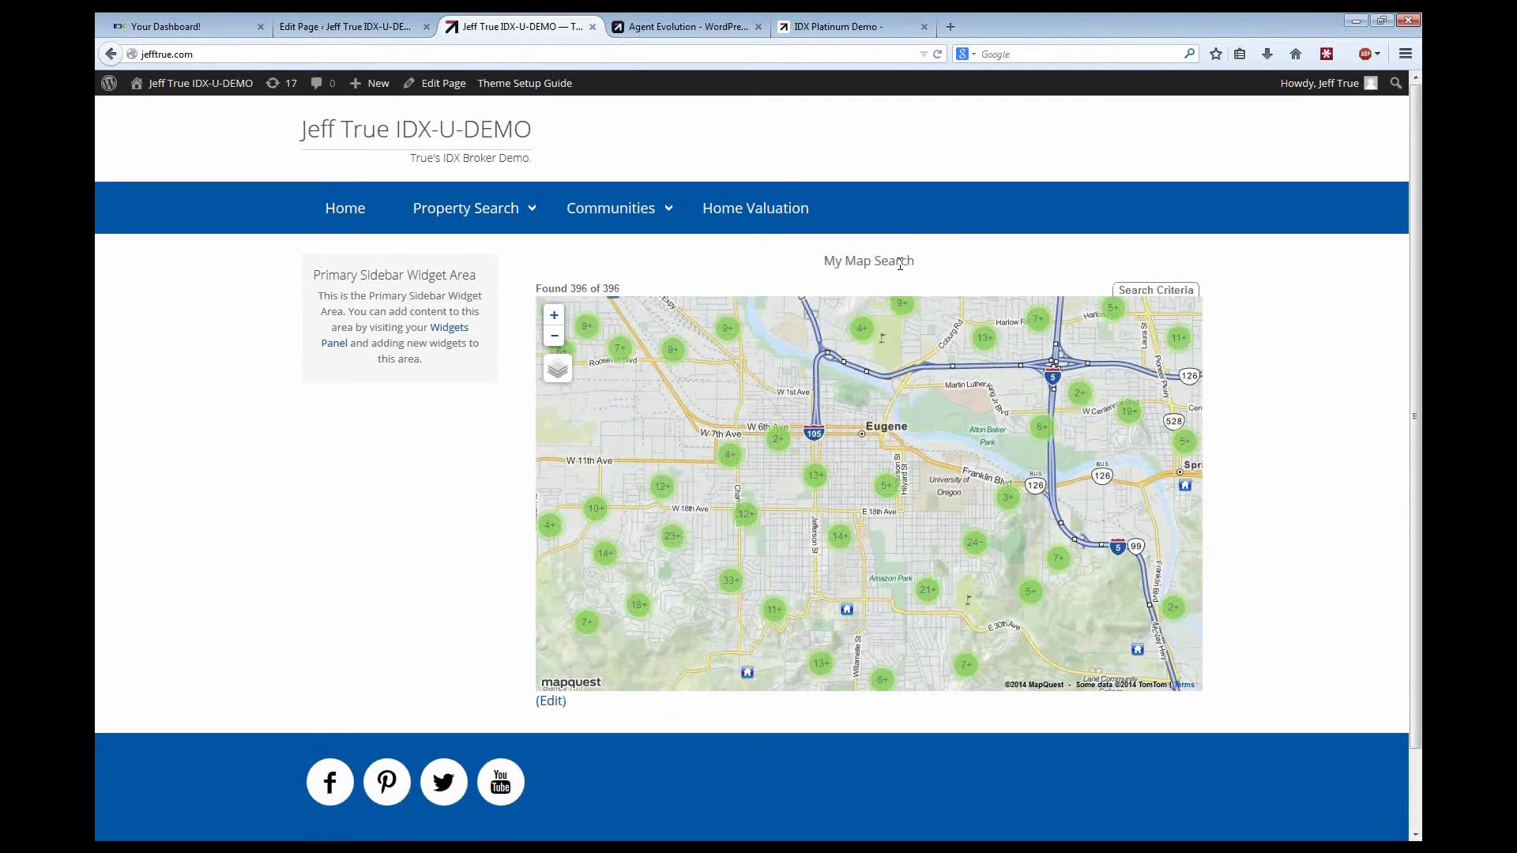
Step: Return to the WordPress admin, open the theme's widget settings and expand the Primary Sidebar area
{"action": "left_click", "coordinate": [348, 25]}
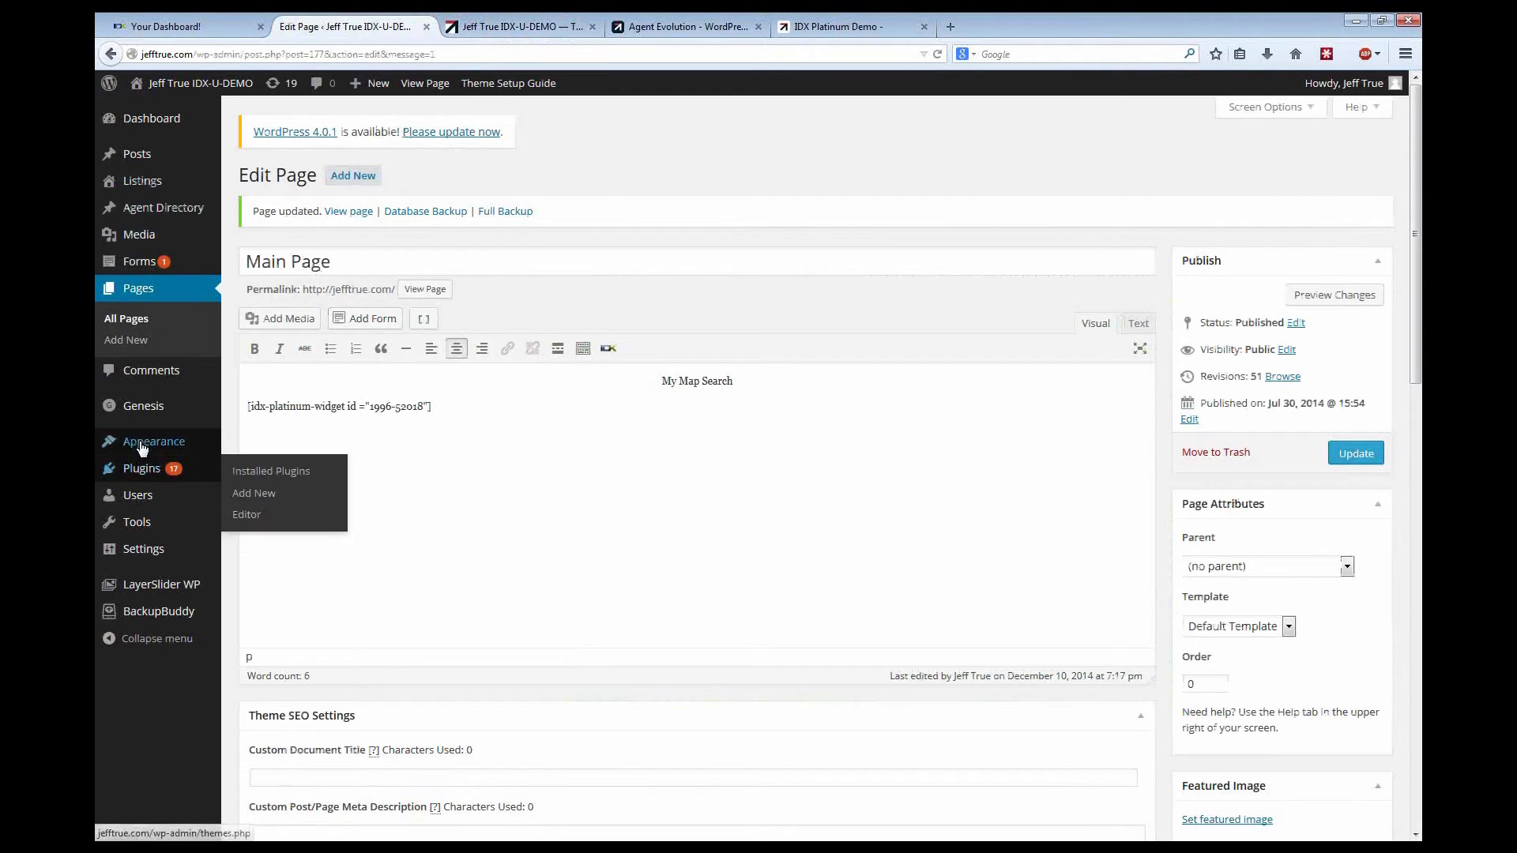
{"action": "mouse_move", "coordinate": [136, 440]}
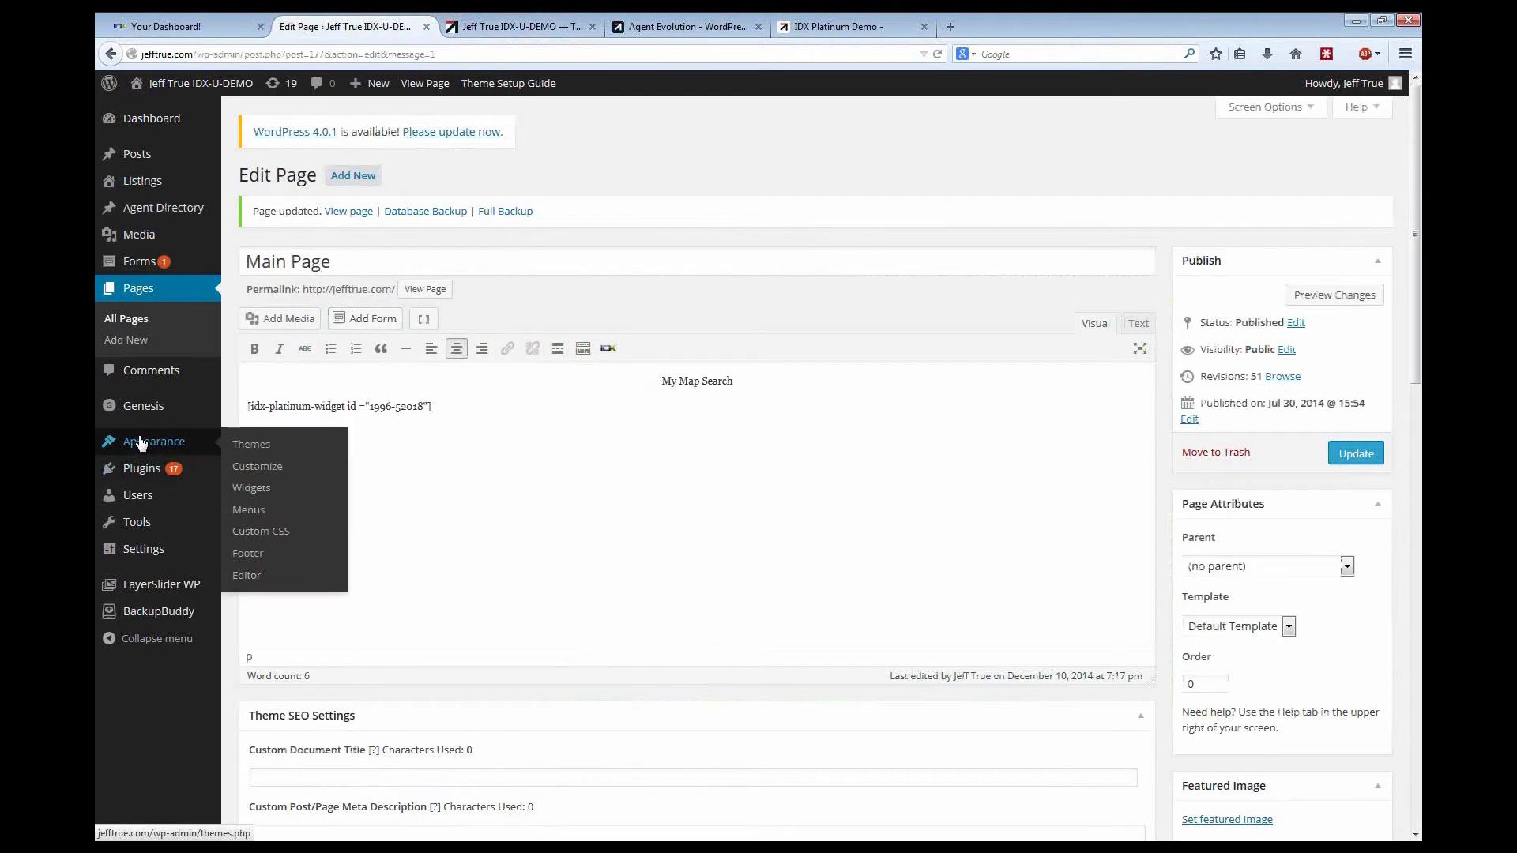
{"action": "left_click", "coordinate": [251, 488]}
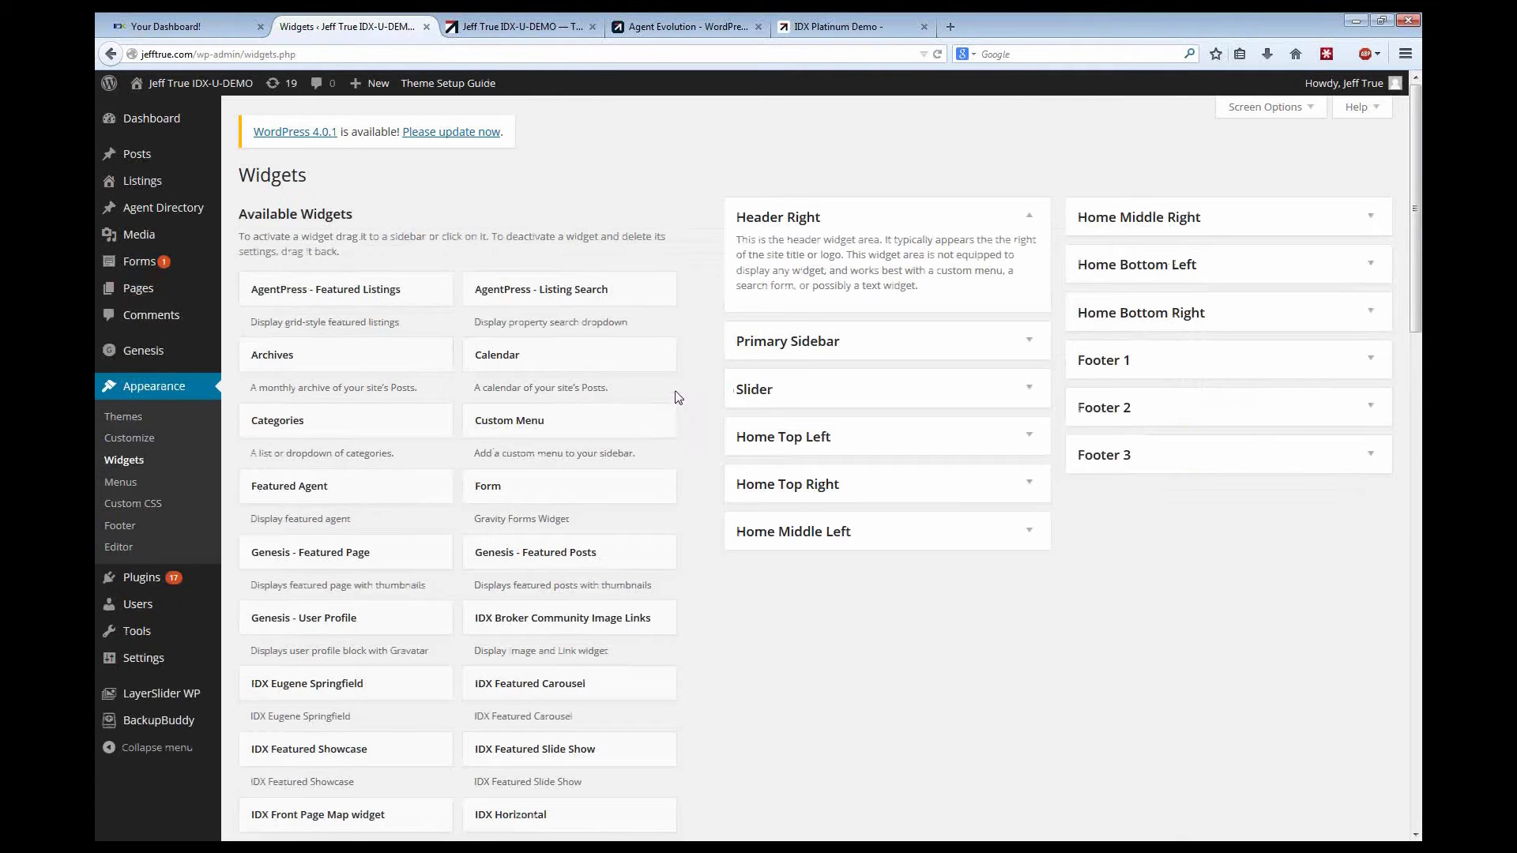
{"action": "left_click", "coordinate": [1029, 342]}
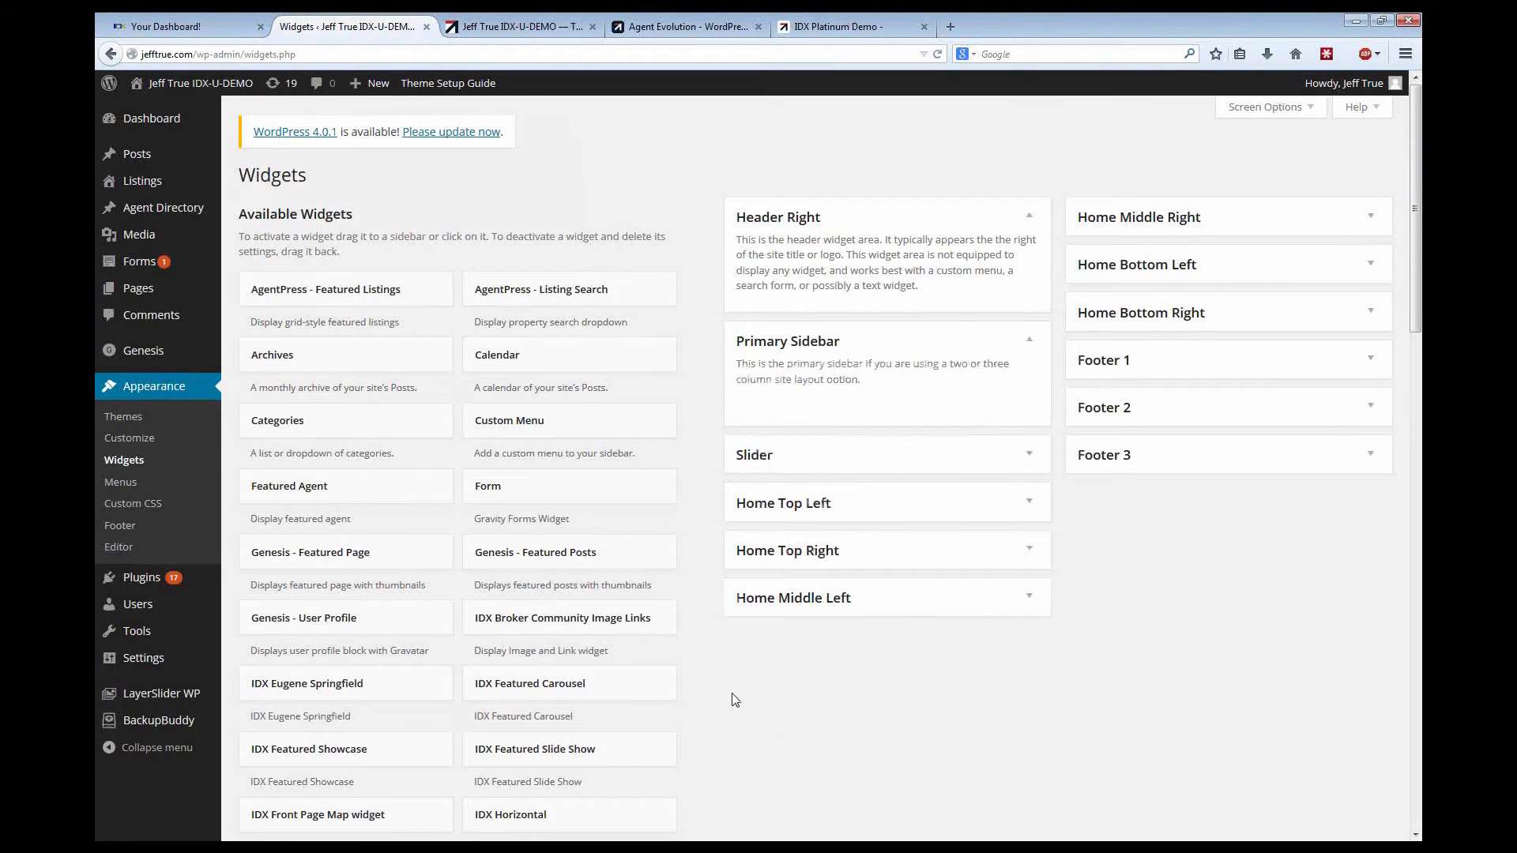
Step: Add the IDX Lead Signup widget to the Primary Sidebar
{"action": "scroll", "coordinate": [734, 695], "scroll_direction": "down", "scroll_amount": 2}
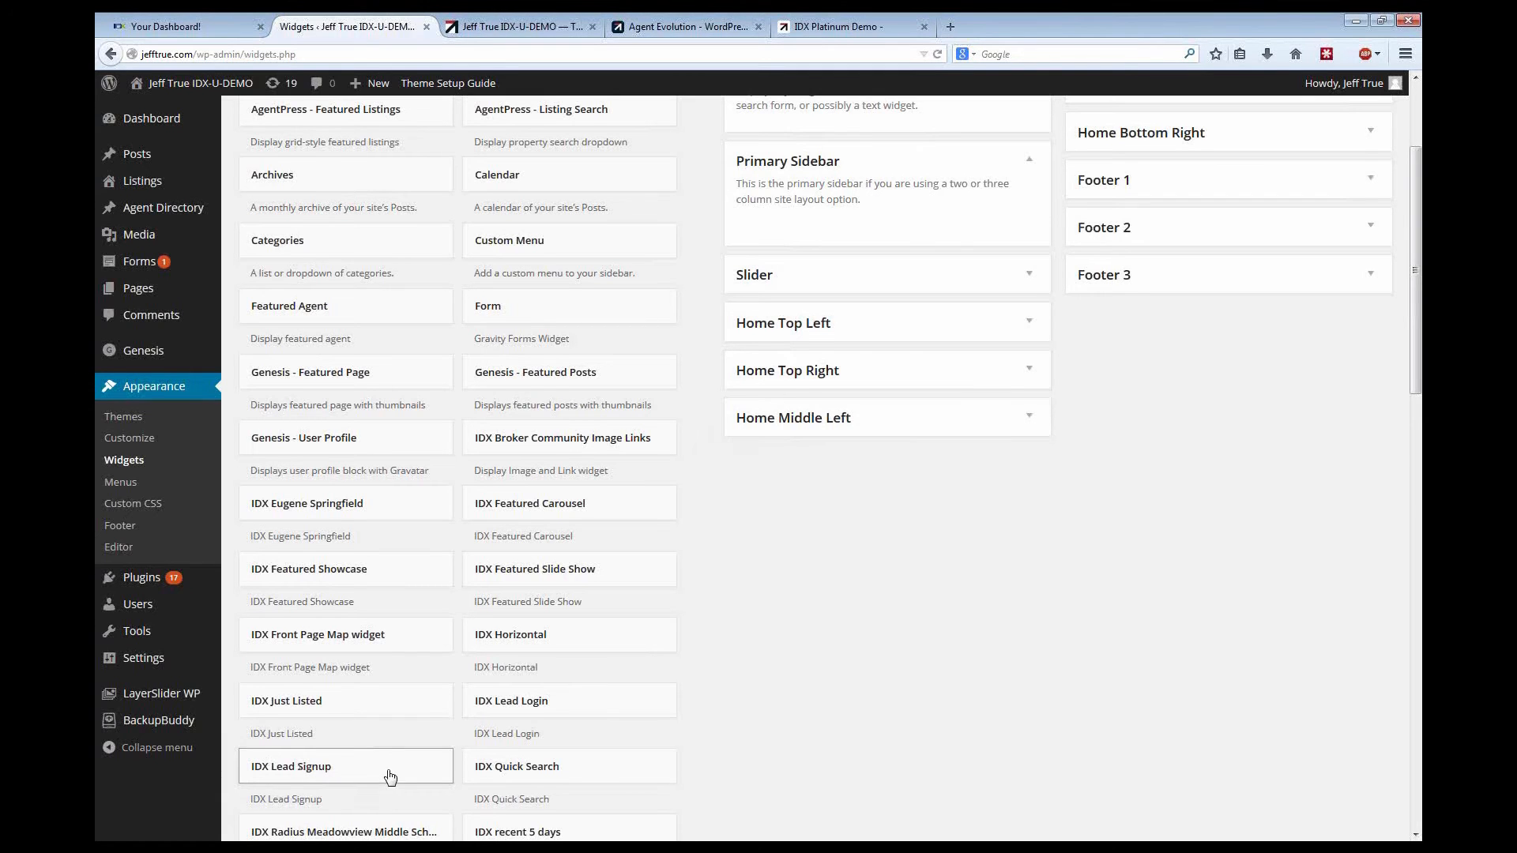
{"action": "scroll", "coordinate": [395, 734], "scroll_direction": "down", "scroll_amount": 2}
{"action": "left_click", "coordinate": [447, 592]}
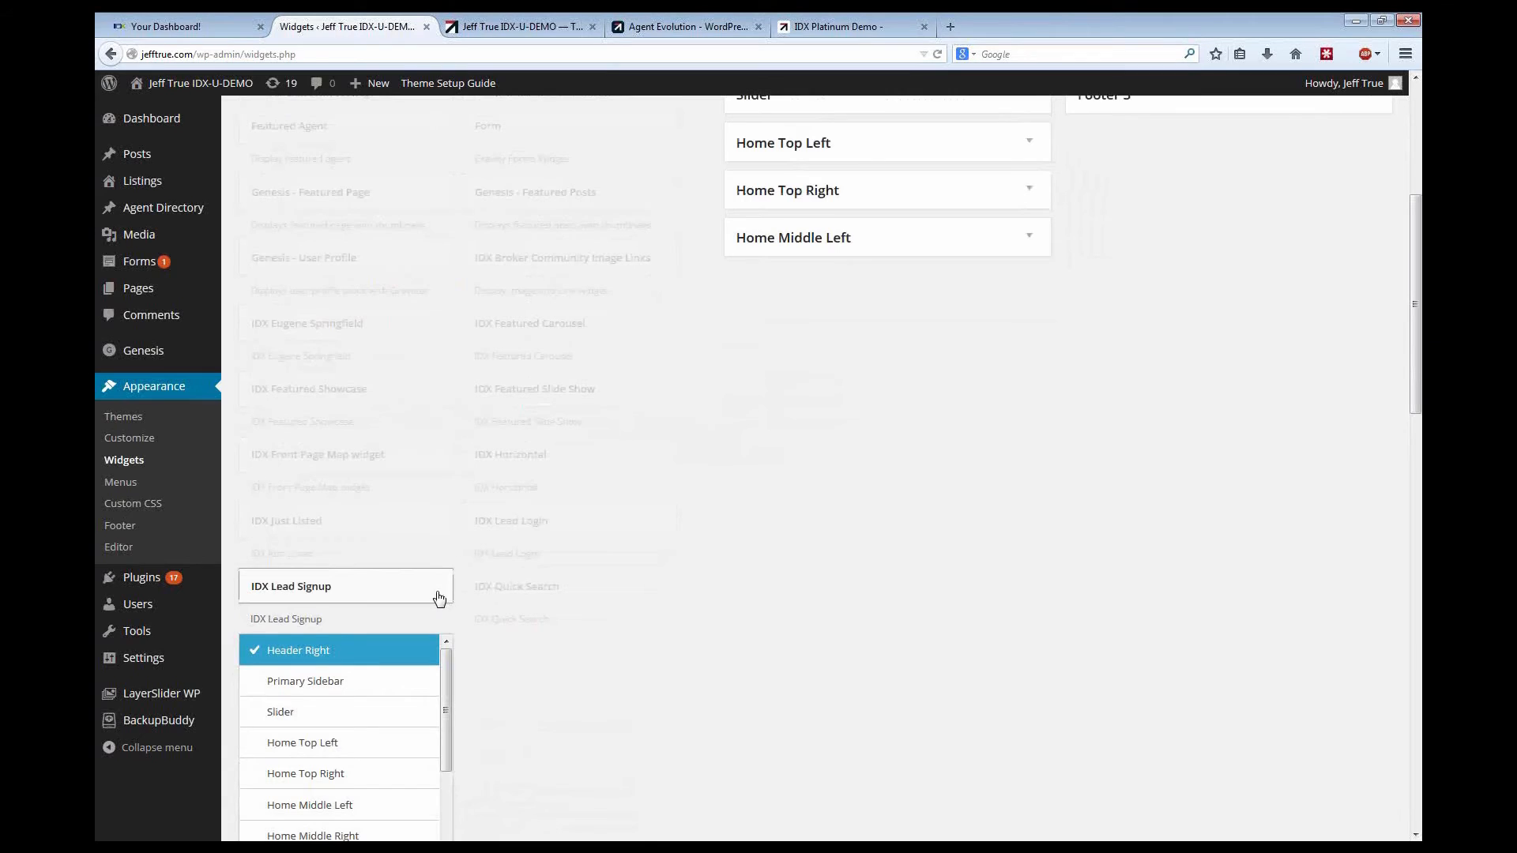
{"action": "left_click", "coordinate": [311, 686]}
{"action": "scroll", "coordinate": [528, 708], "scroll_direction": "down", "scroll_amount": 2}
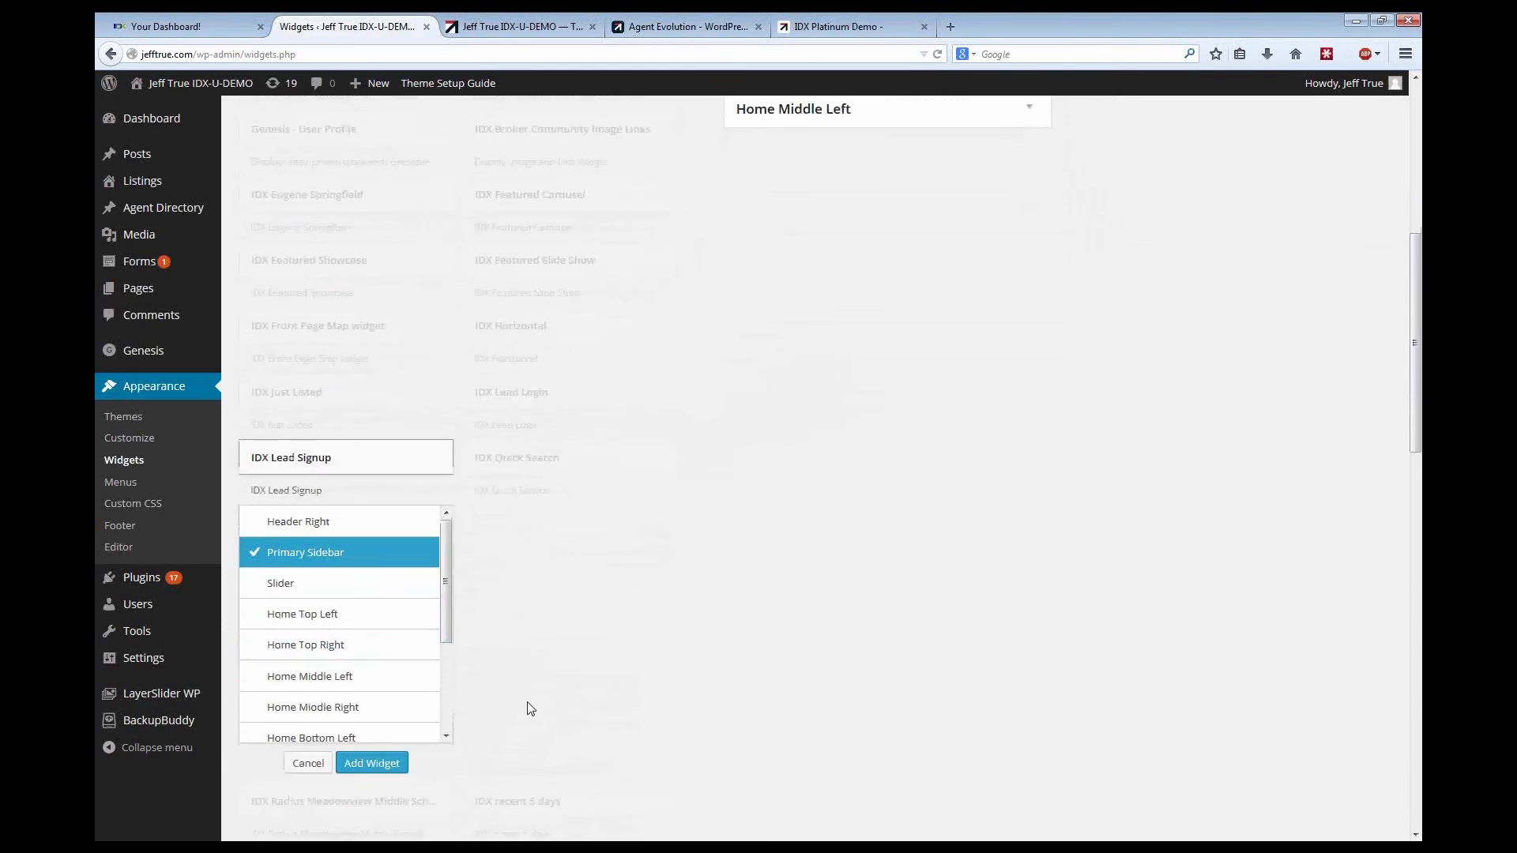
{"action": "left_click", "coordinate": [372, 713]}
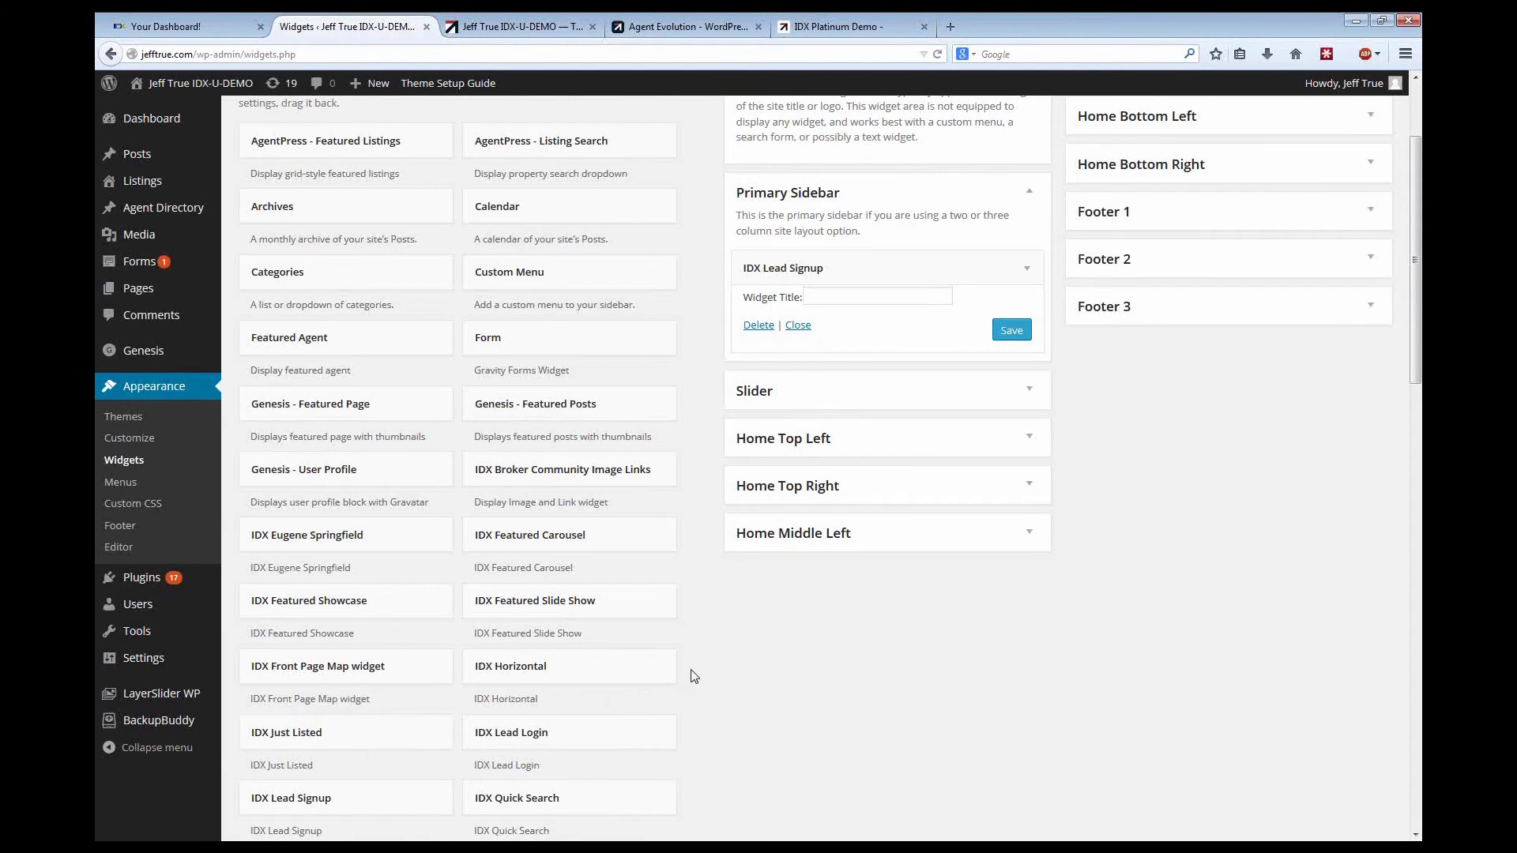
Step: Place IDX Quick Search above and IDX Radius Meadowview Middle School below IDX Lead Signup in the Primary Sidebar, and save both added widgets
{"action": "scroll", "coordinate": [691, 676], "scroll_direction": "down", "scroll_amount": 2}
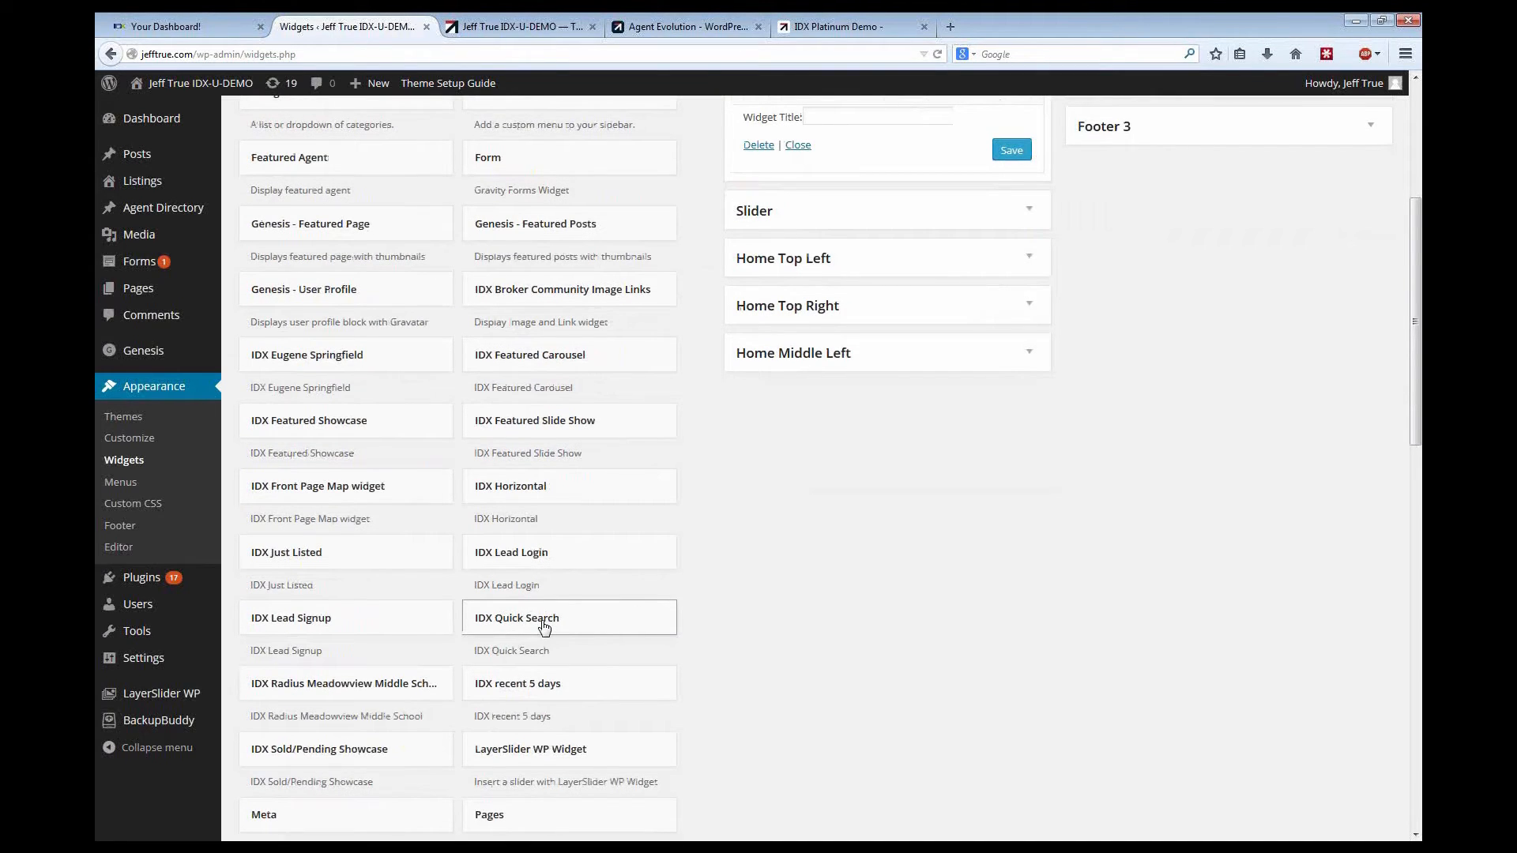
{"action": "left_click_drag", "start_coordinate": [543, 627], "coordinate": [821, 166]}
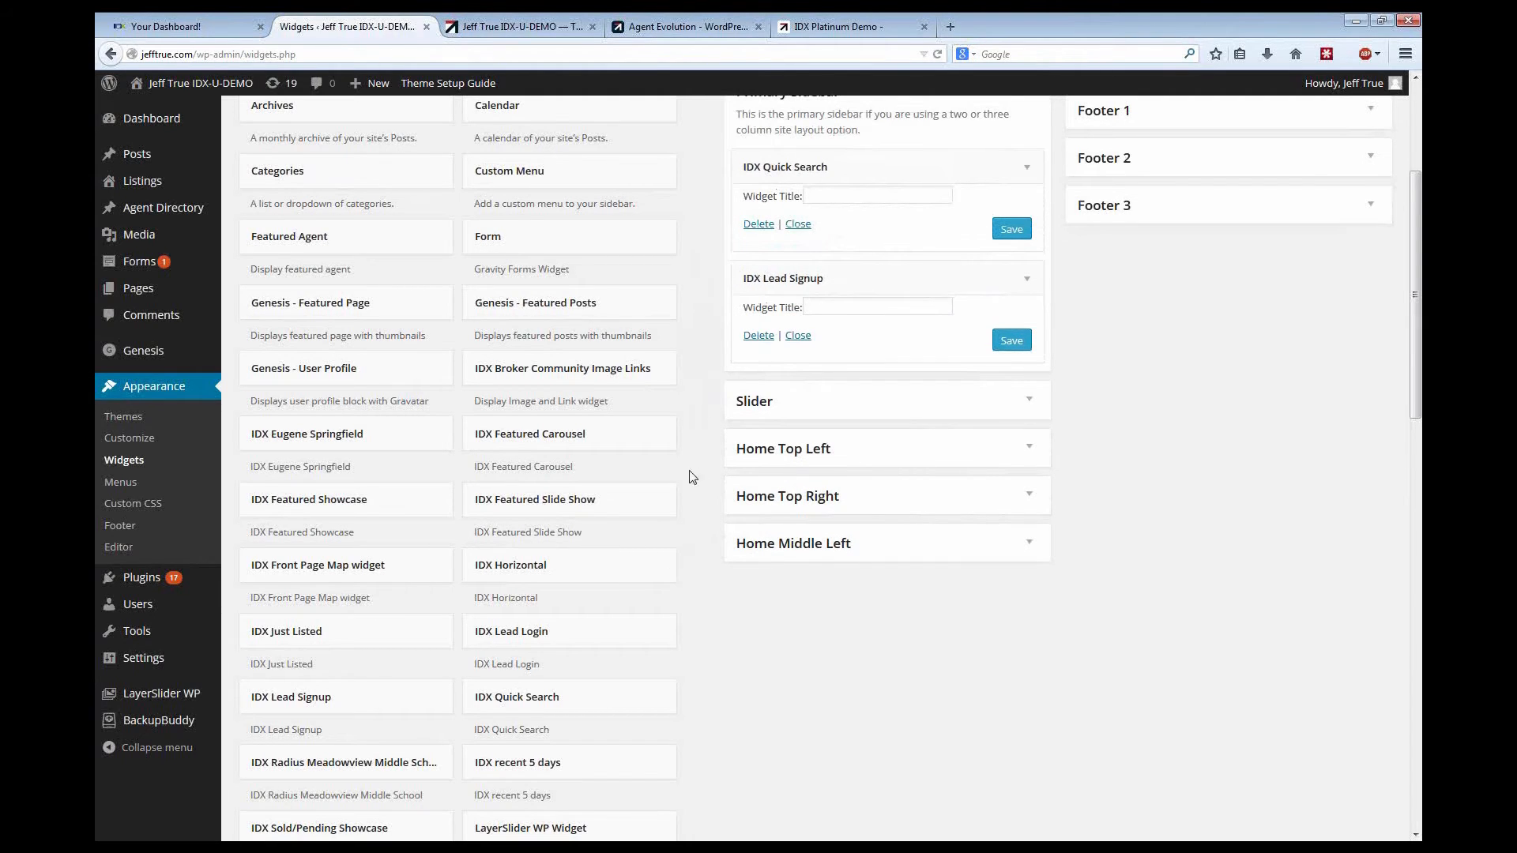
{"action": "scroll", "coordinate": [691, 515], "scroll_direction": "down", "scroll_amount": 2}
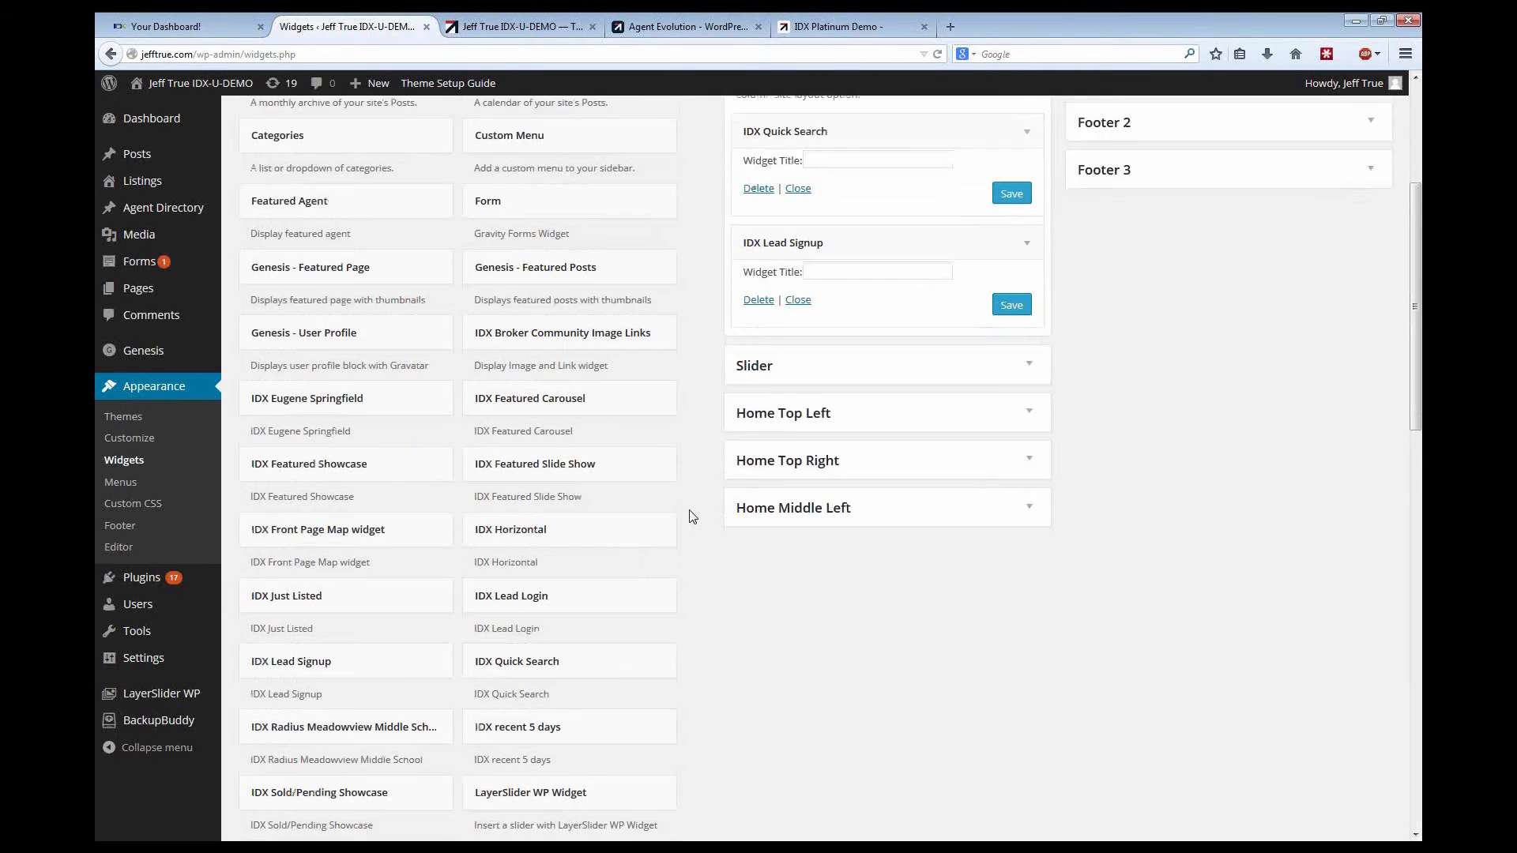
{"action": "scroll", "coordinate": [691, 515], "scroll_direction": "down", "scroll_amount": 8}
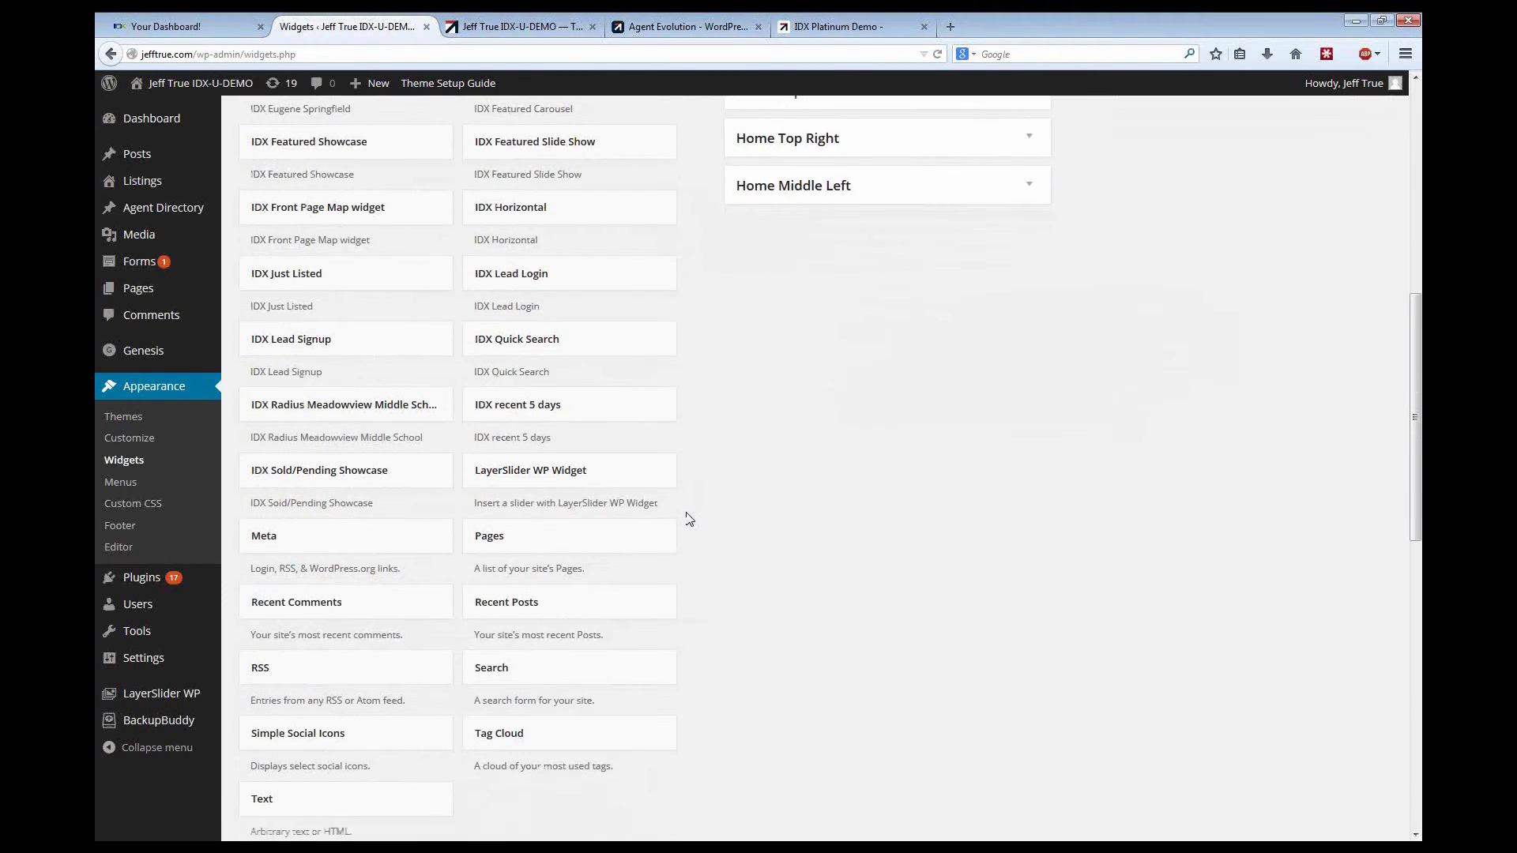
{"action": "scroll", "coordinate": [688, 513], "scroll_direction": "up", "scroll_amount": 4}
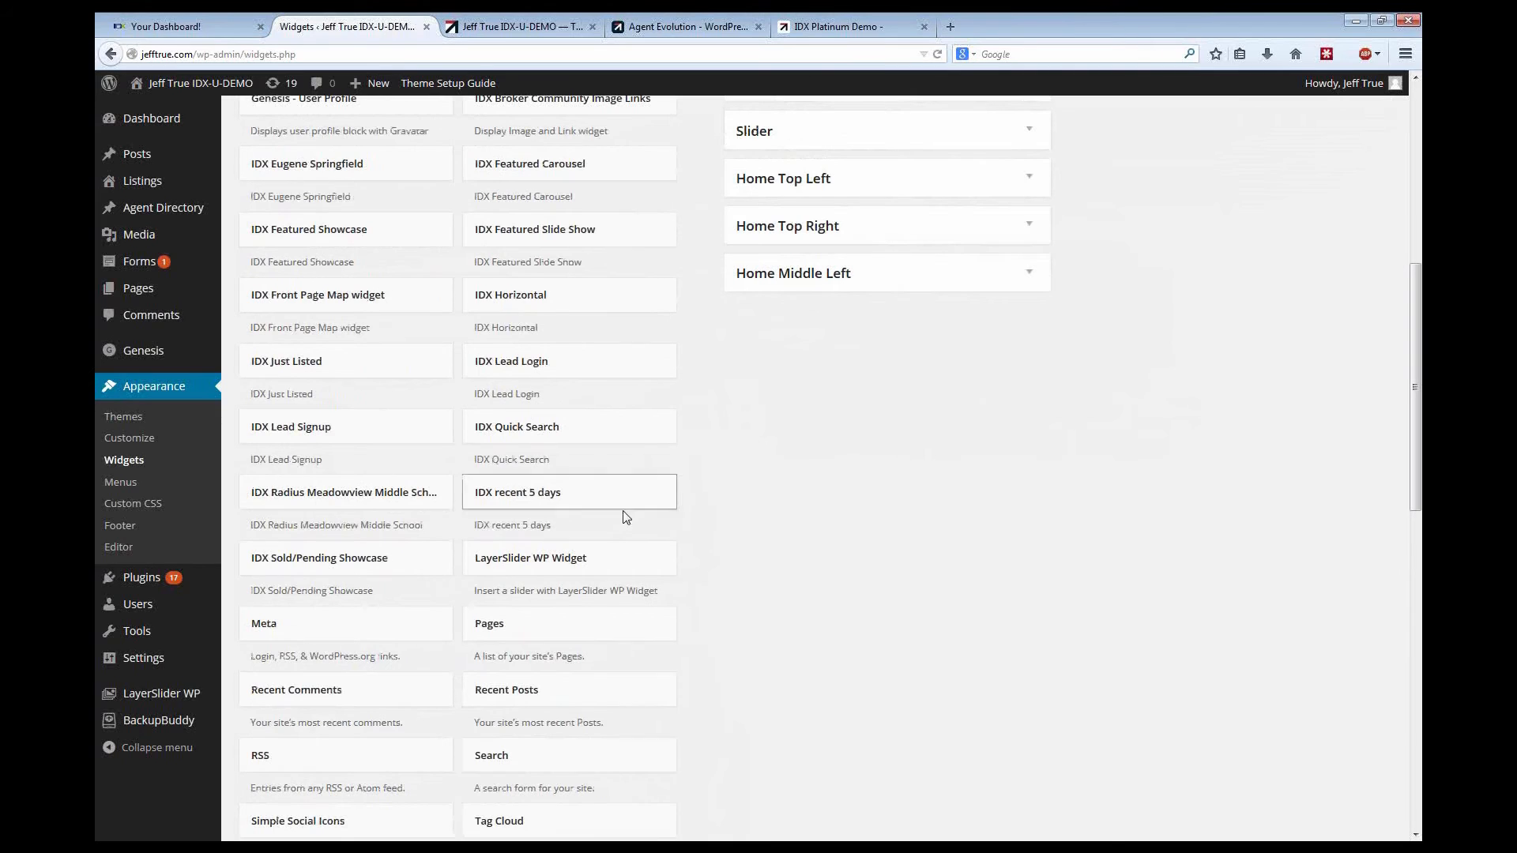
{"action": "left_click_drag", "start_coordinate": [340, 495], "coordinate": [832, 425]}
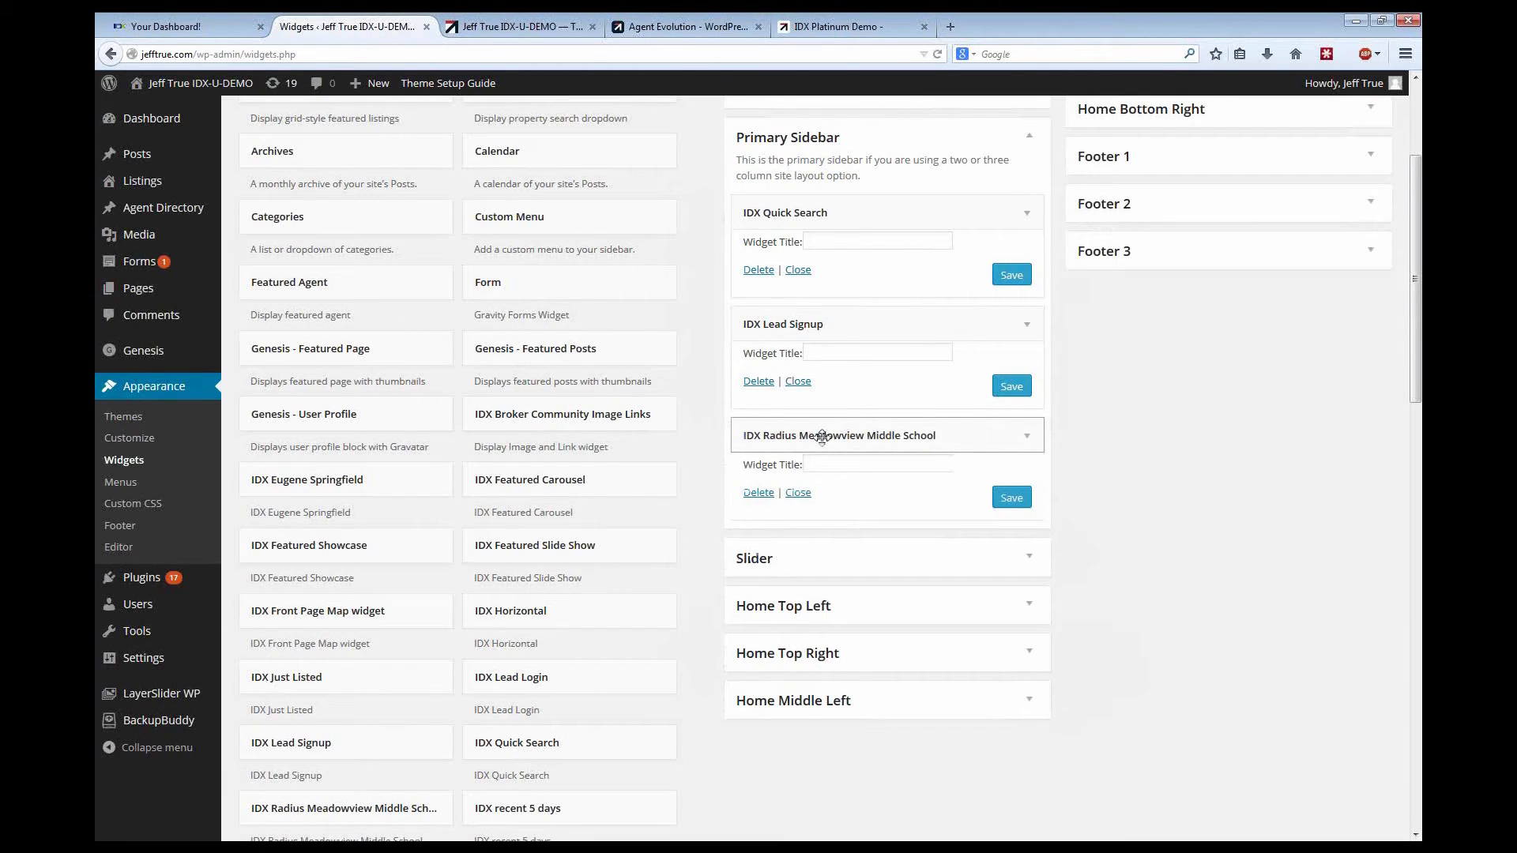
{"action": "left_click", "coordinate": [1012, 497]}
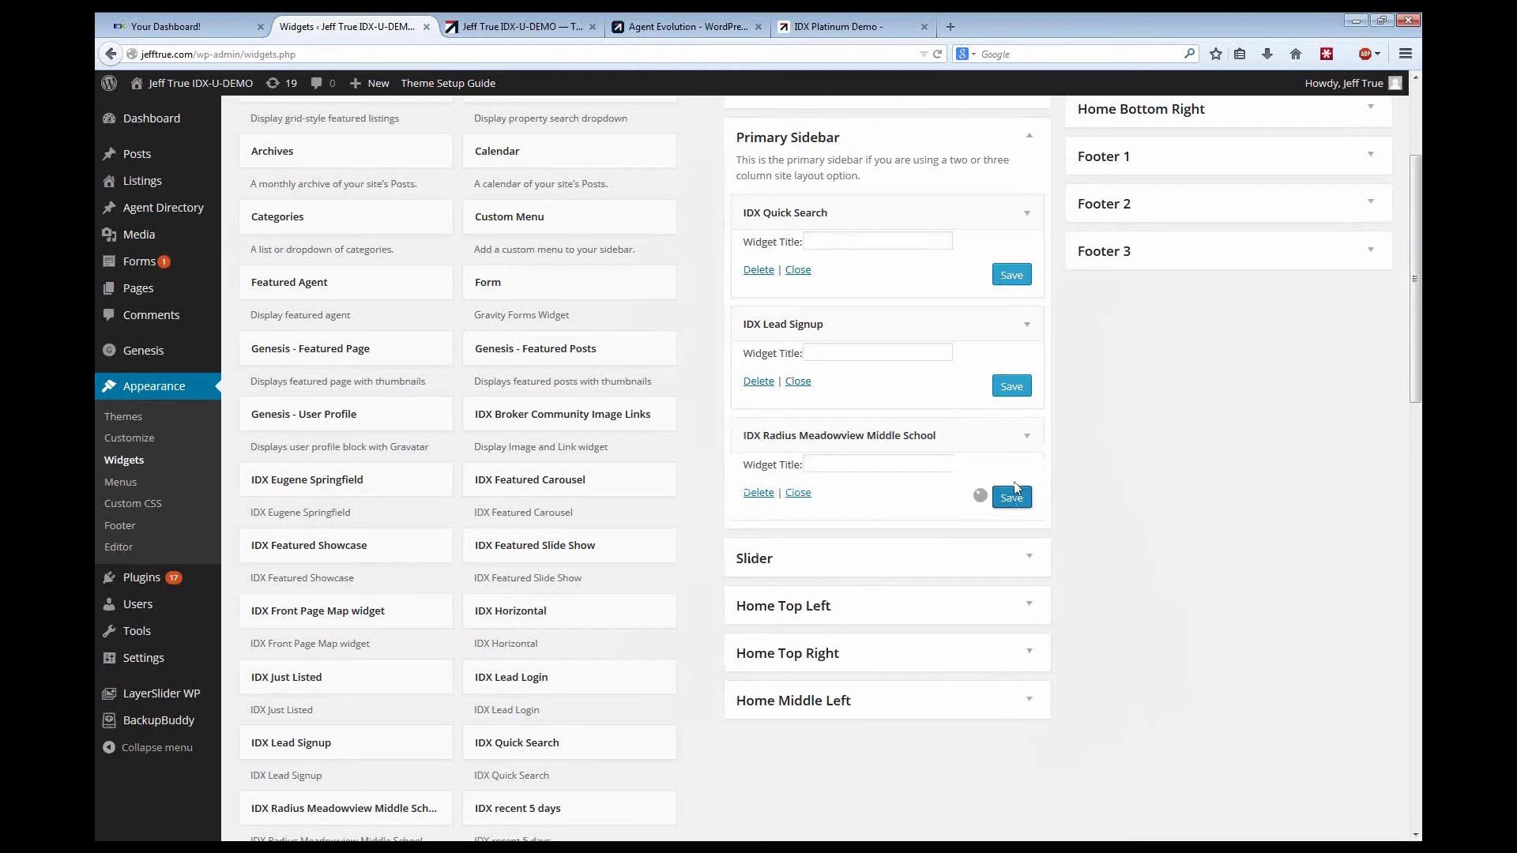
{"action": "left_click", "coordinate": [1011, 275]}
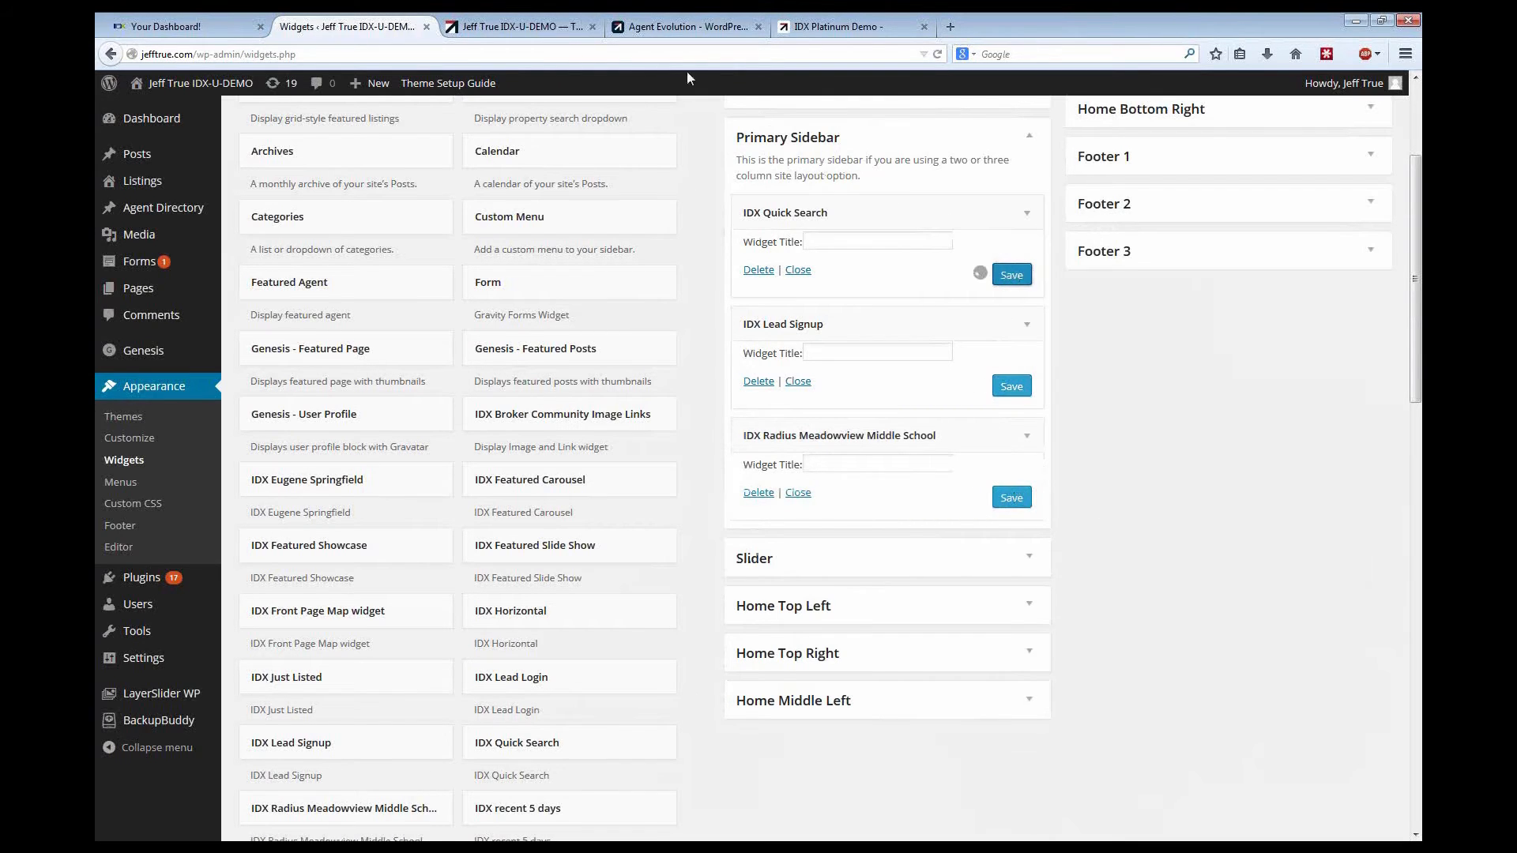
Step: Reload the site's homepage and examine the IDX widgets in its sidebar
{"action": "left_click", "coordinate": [513, 23]}
{"action": "left_click", "coordinate": [332, 209]}
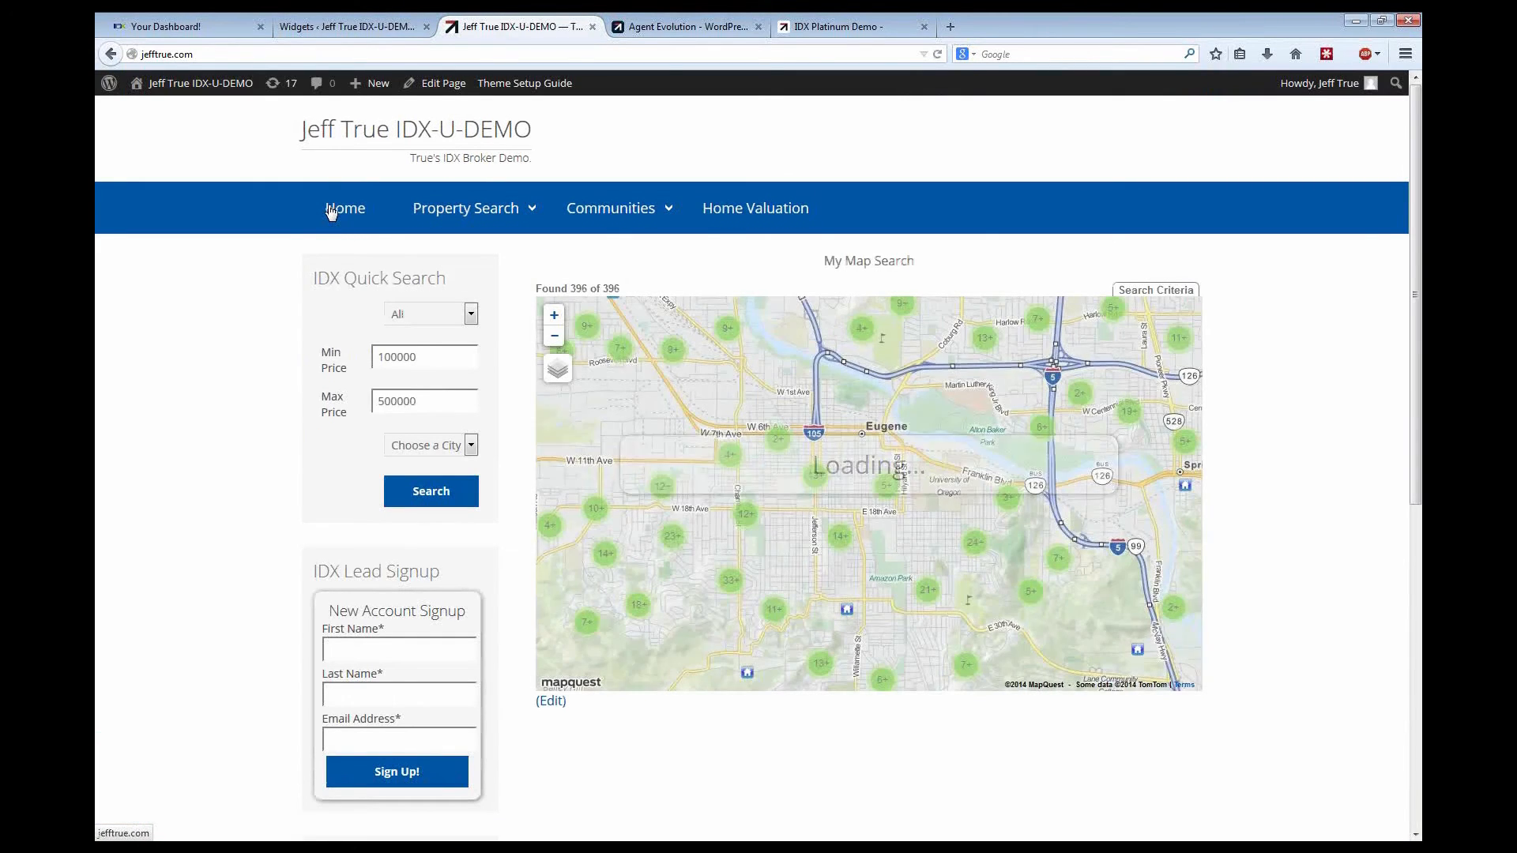
{"action": "scroll", "coordinate": [199, 431], "scroll_direction": "down", "scroll_amount": 3}
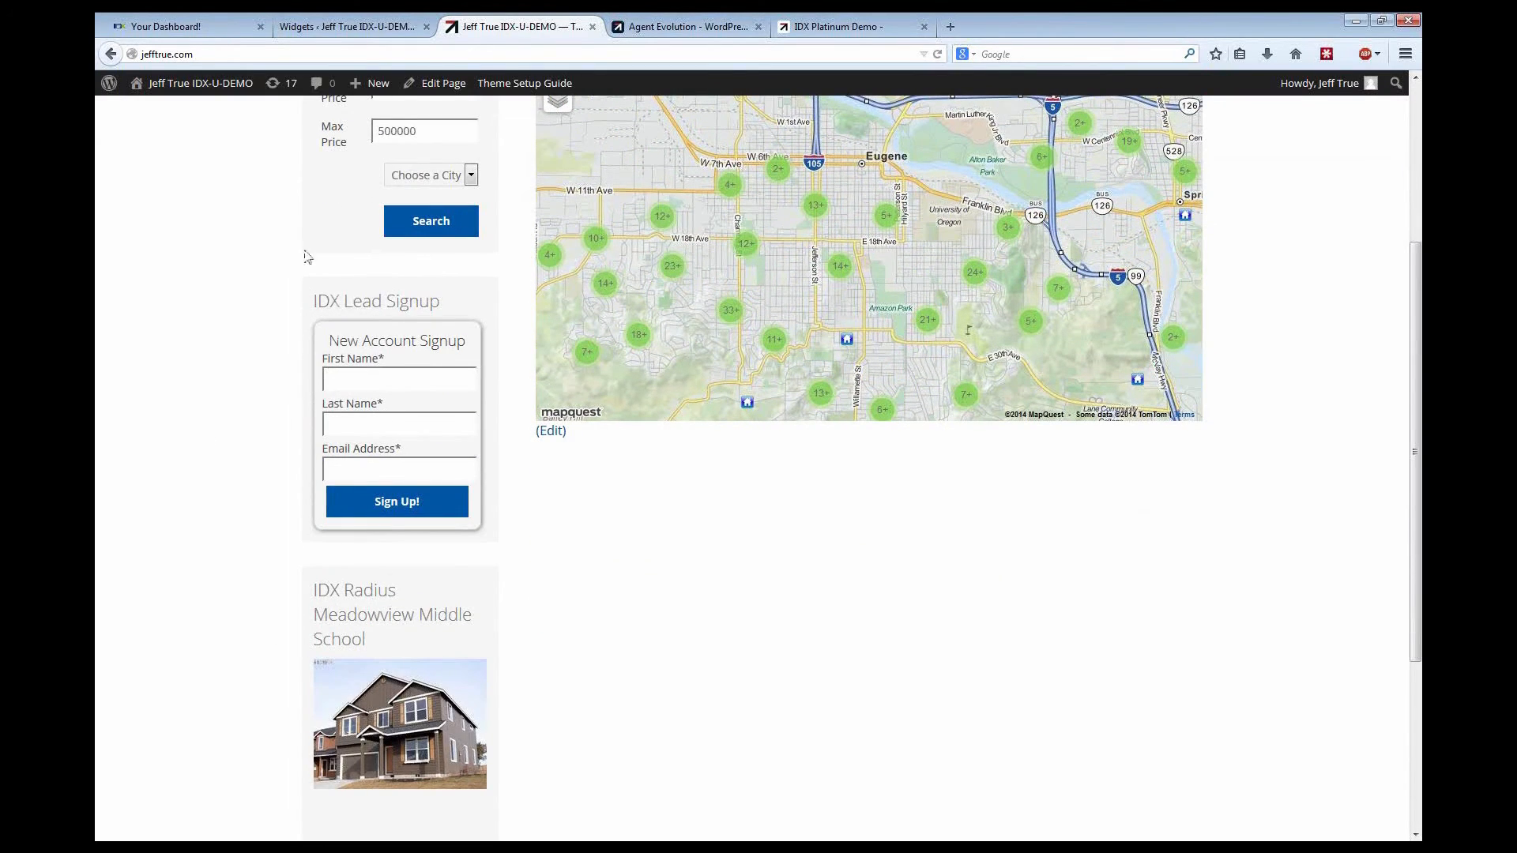
{"action": "scroll", "coordinate": [255, 320], "scroll_direction": "up", "scroll_amount": 1}
{"action": "scroll", "coordinate": [255, 320], "scroll_direction": "up", "scroll_amount": 2}
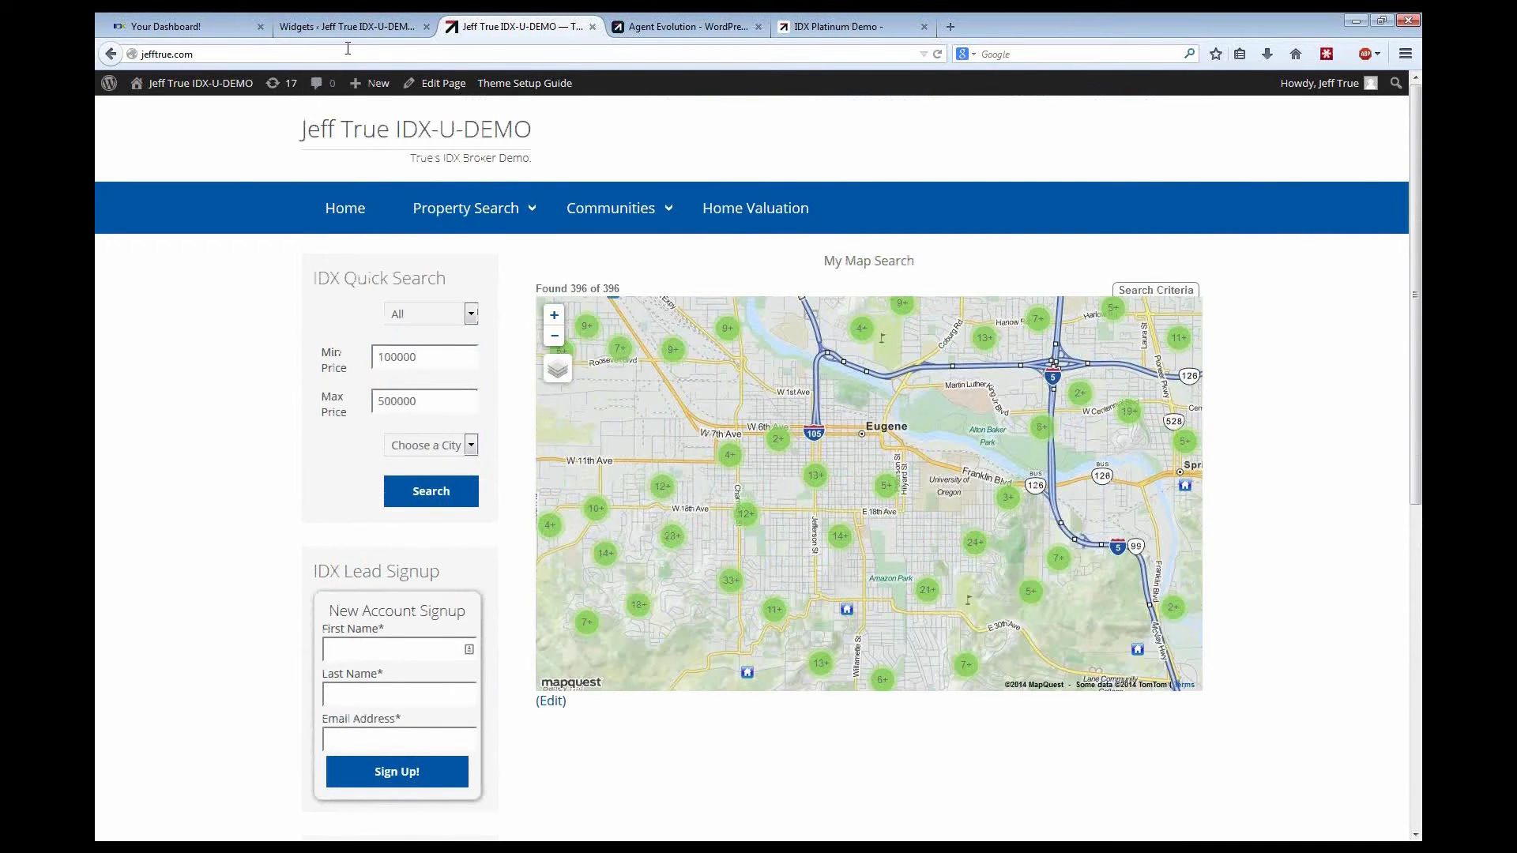
Step: Move IDX Lead Signup above IDX Quick Search in the Primary Sidebar and check the widget order on the reloaded homepage
{"action": "left_click", "coordinate": [349, 30]}
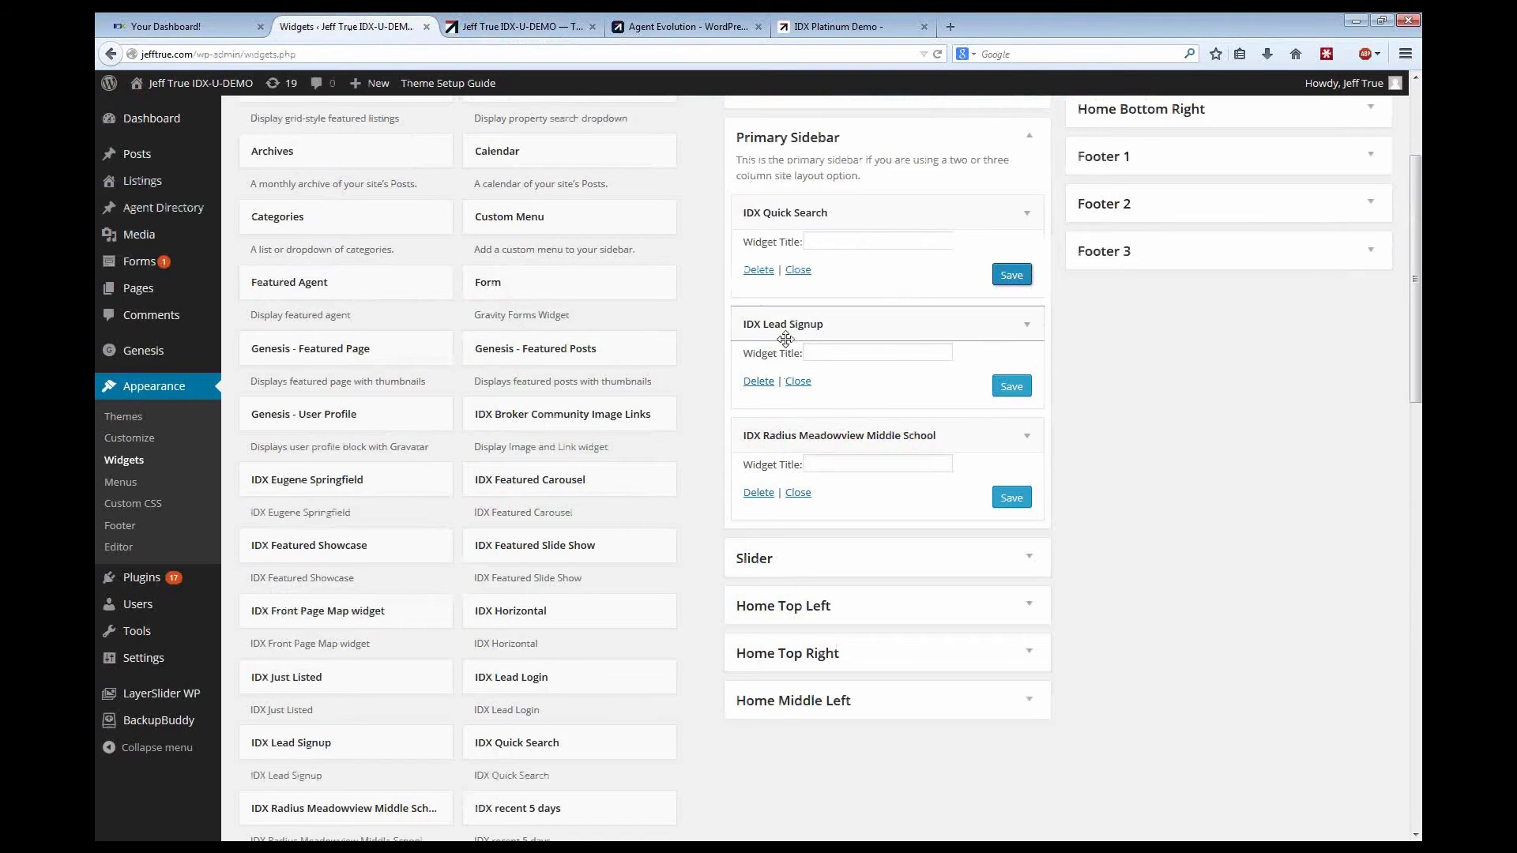
{"action": "left_click_drag", "start_coordinate": [792, 324], "coordinate": [808, 219]}
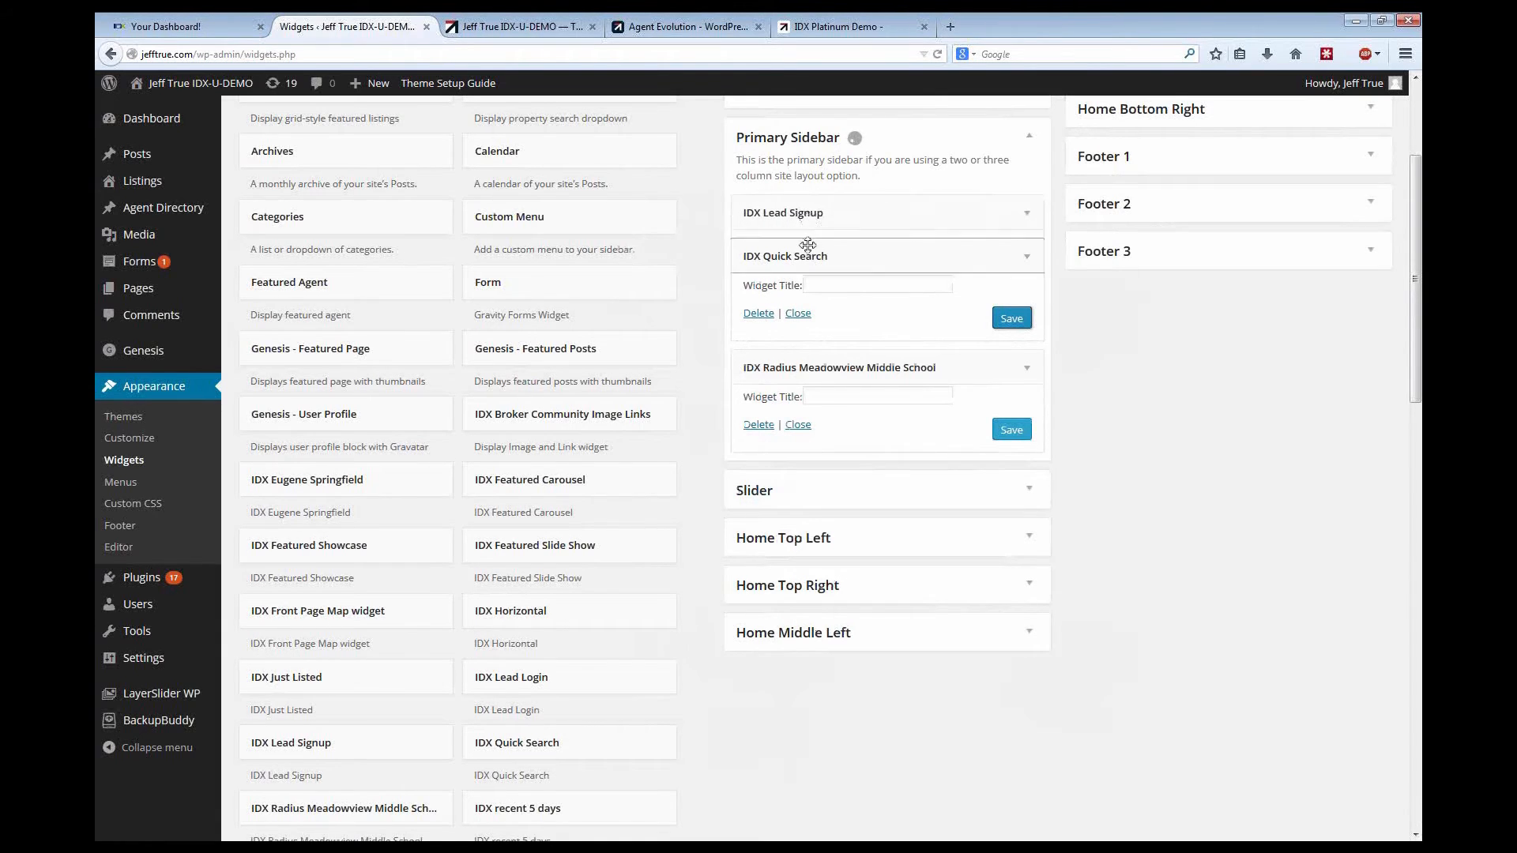
{"action": "left_click", "coordinate": [521, 26]}
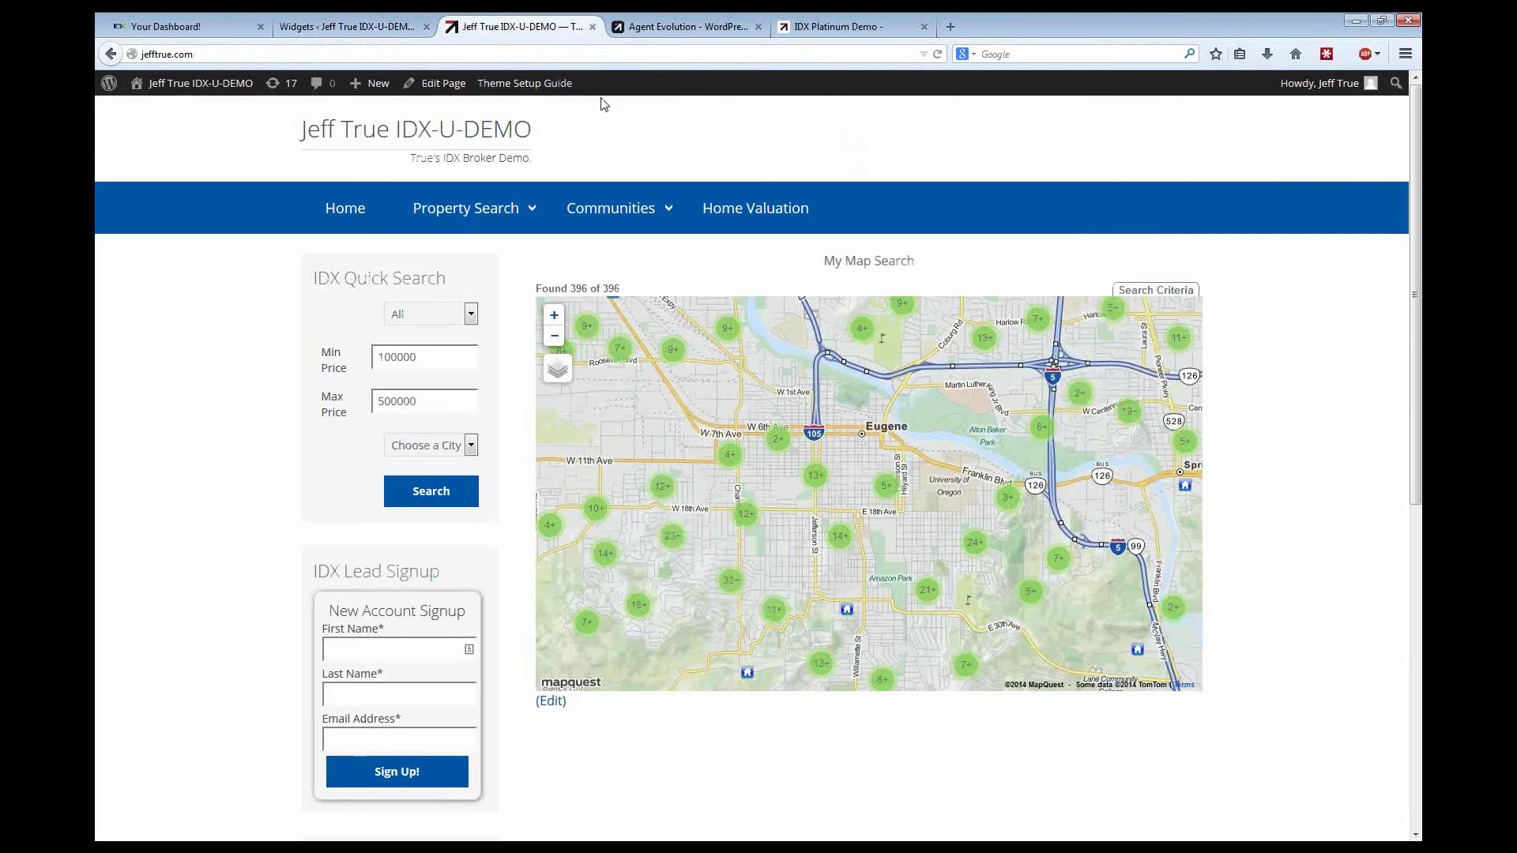
{"action": "left_click", "coordinate": [938, 54]}
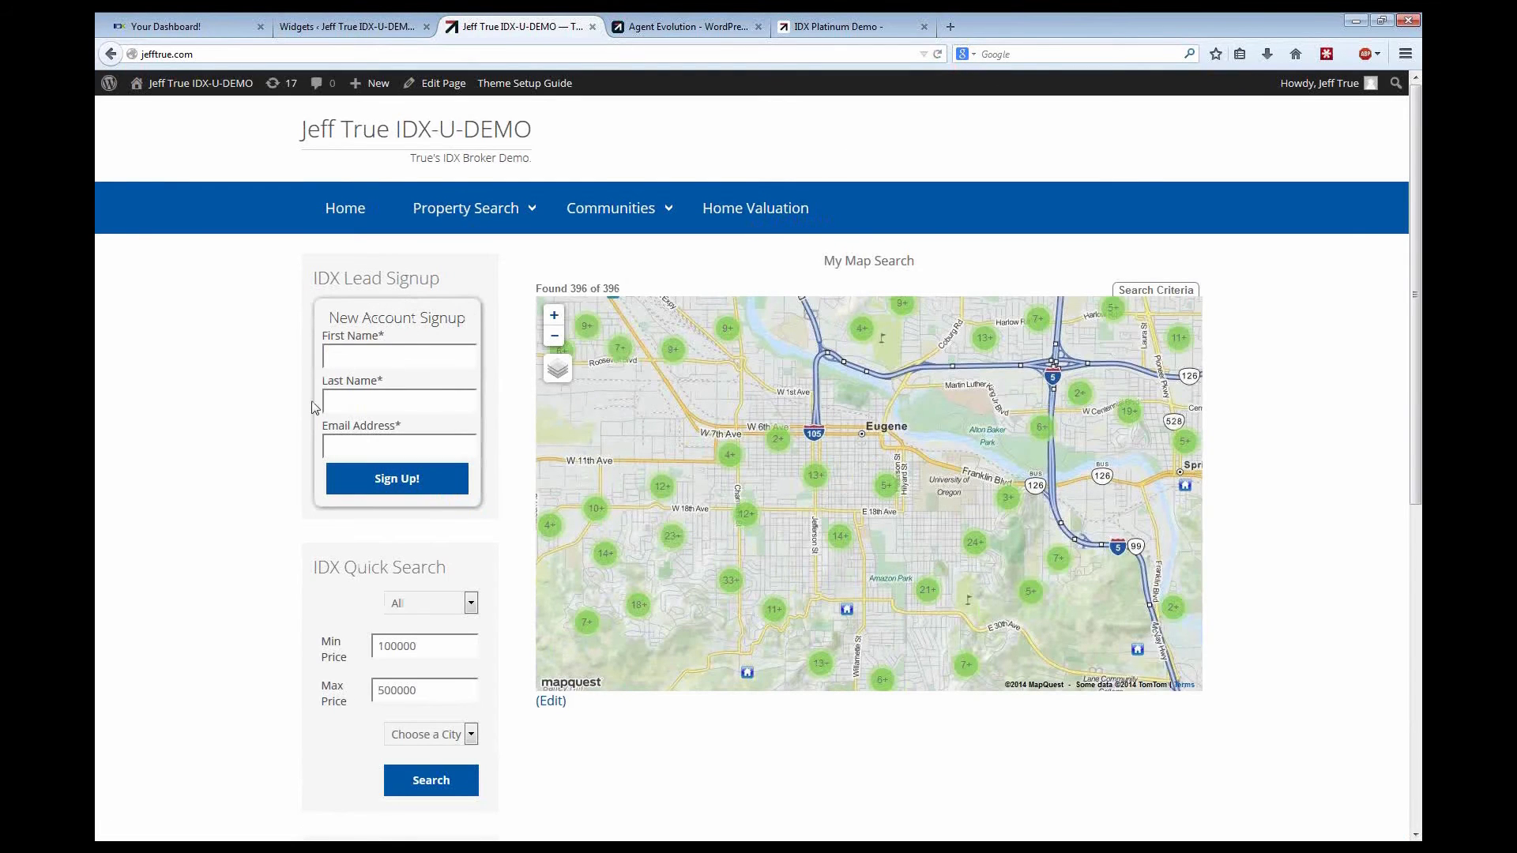
{"action": "scroll", "coordinate": [229, 439], "scroll_direction": "down", "scroll_amount": 2}
{"action": "scroll", "coordinate": [231, 440], "scroll_direction": "down", "scroll_amount": 5}
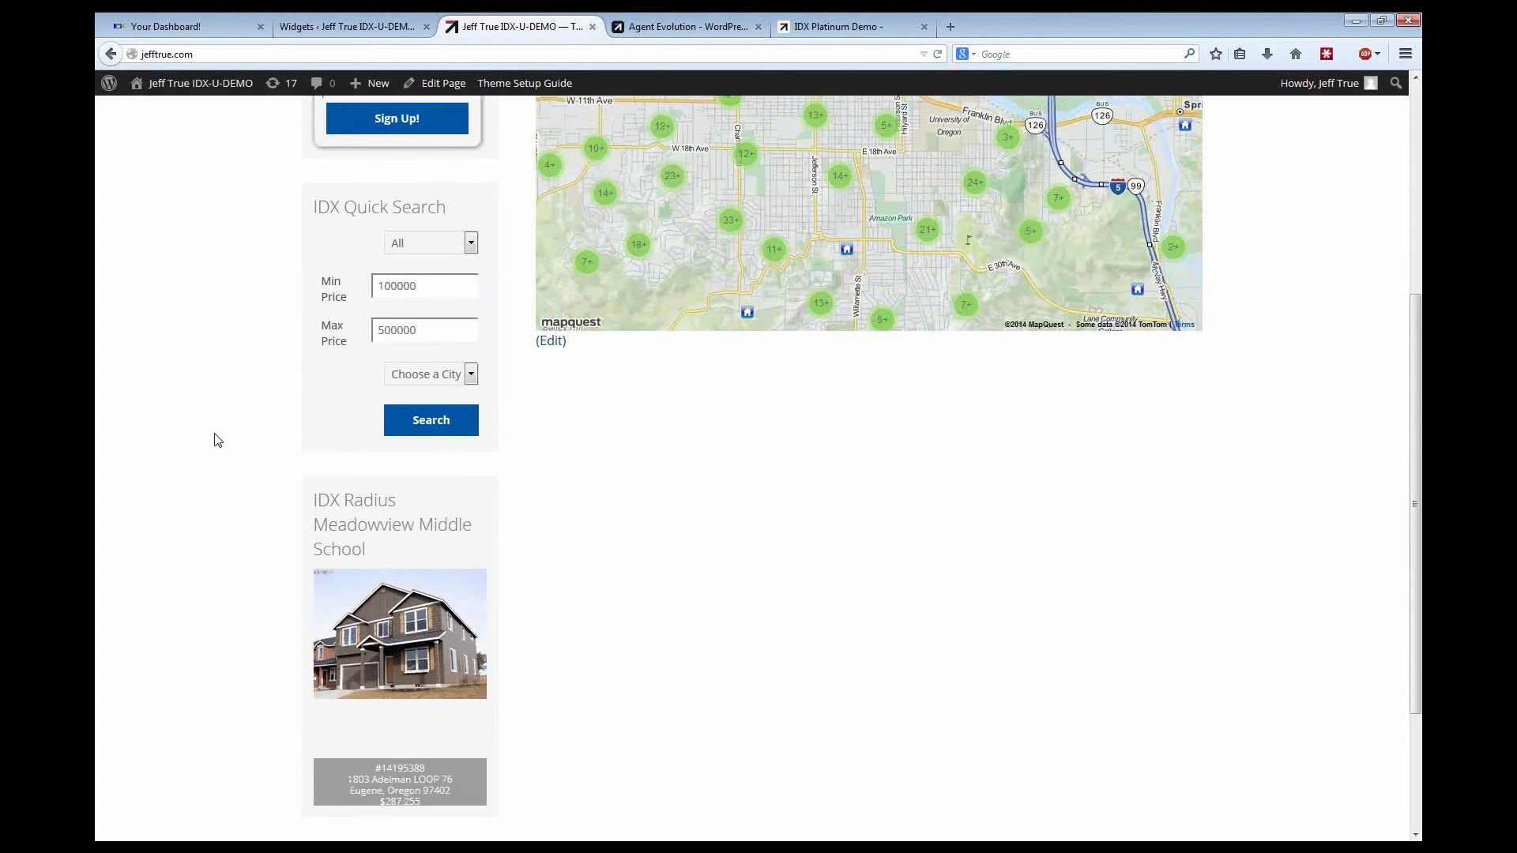
{"action": "scroll", "coordinate": [214, 437], "scroll_direction": "up", "scroll_amount": 7}
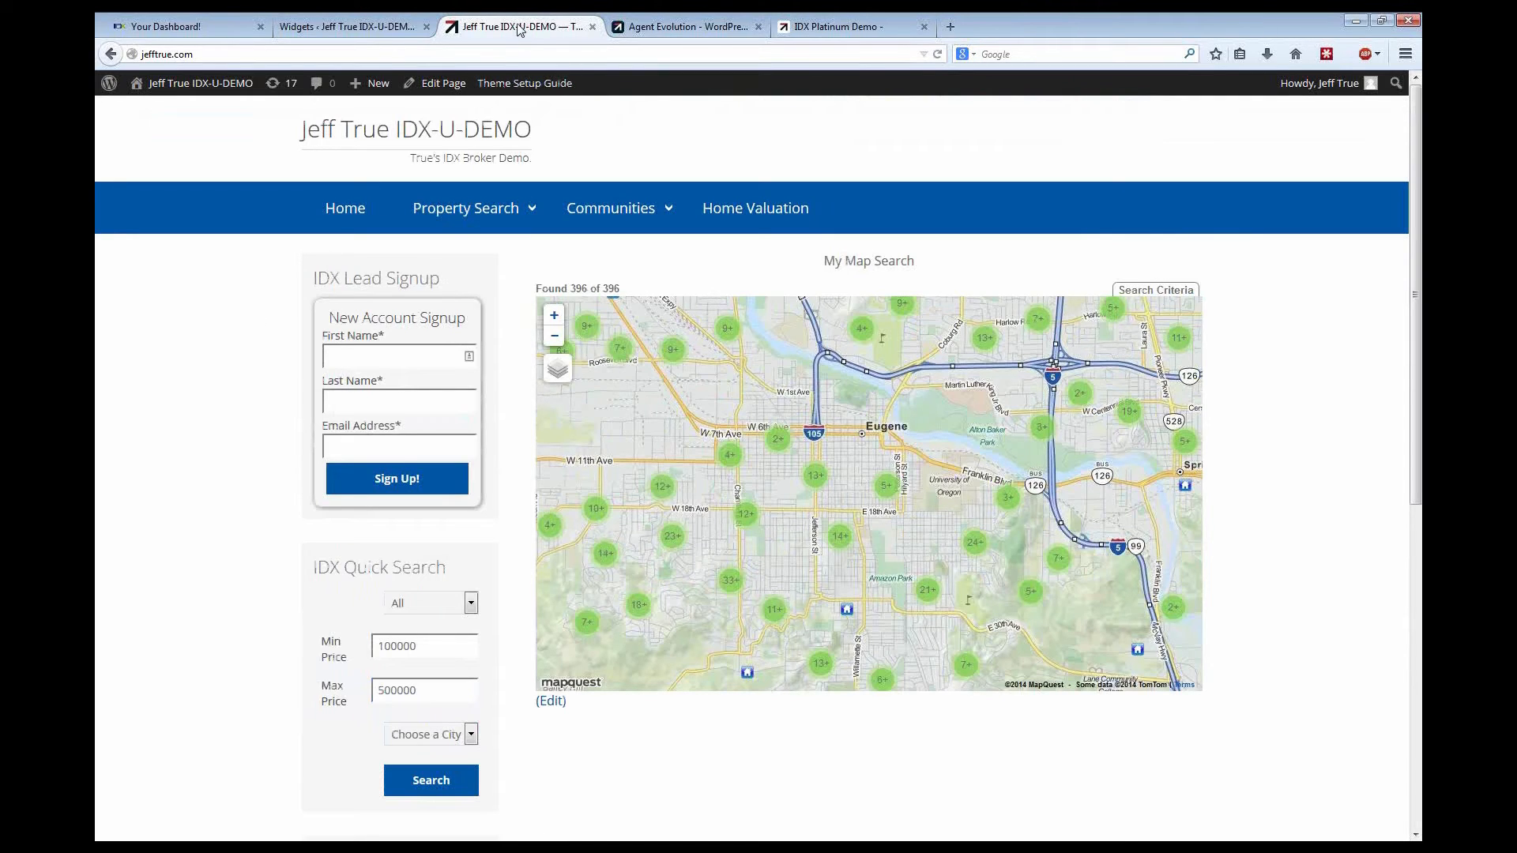
{"action": "left_click", "coordinate": [356, 26]}
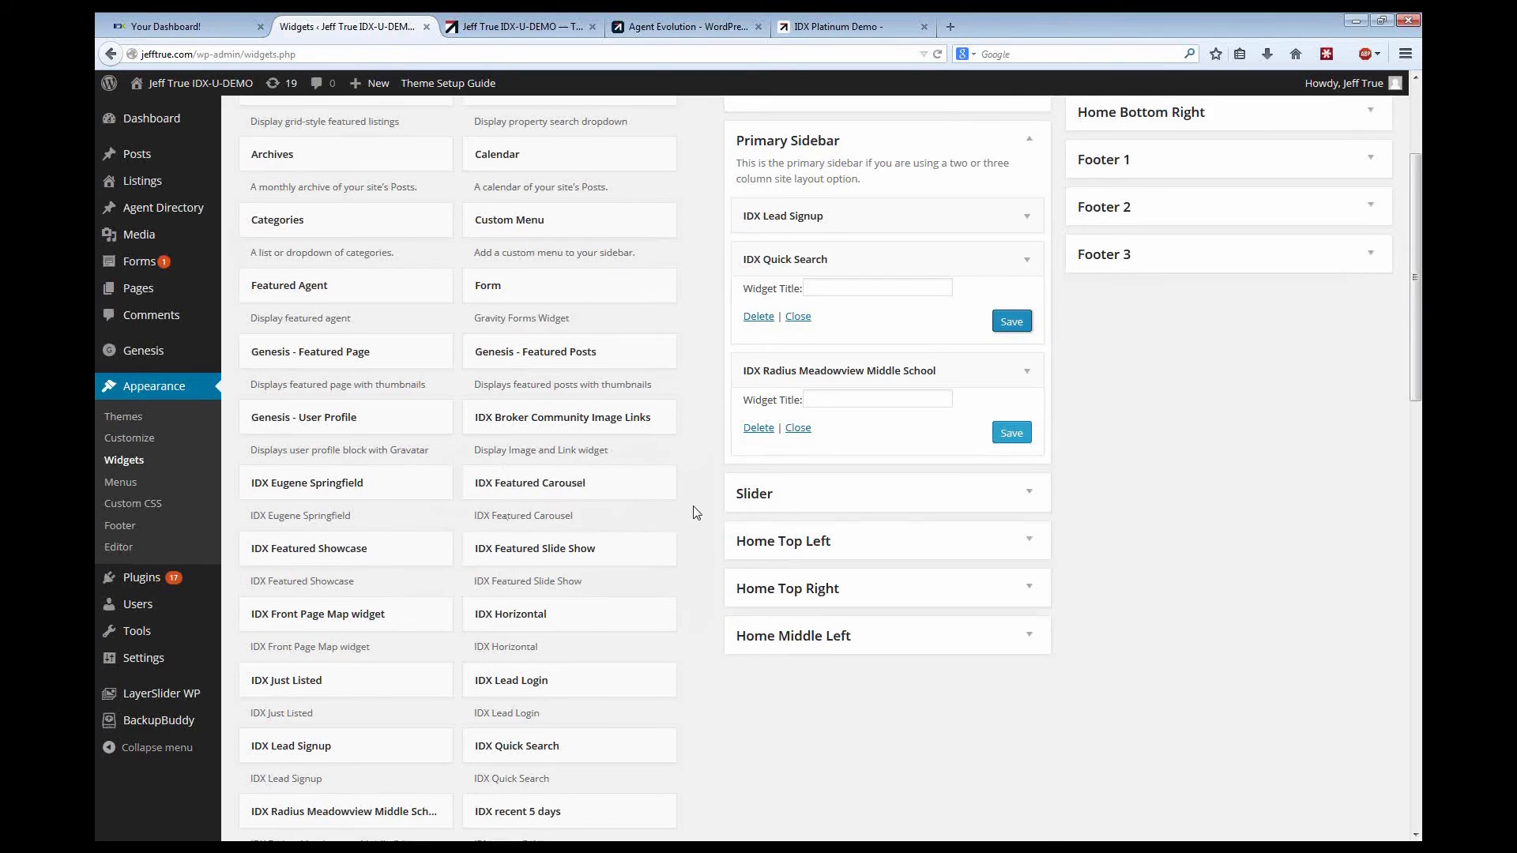
{"action": "scroll", "coordinate": [695, 513], "scroll_direction": "up", "scroll_amount": 3}
{"action": "key", "text": "ctrl+Tab"}
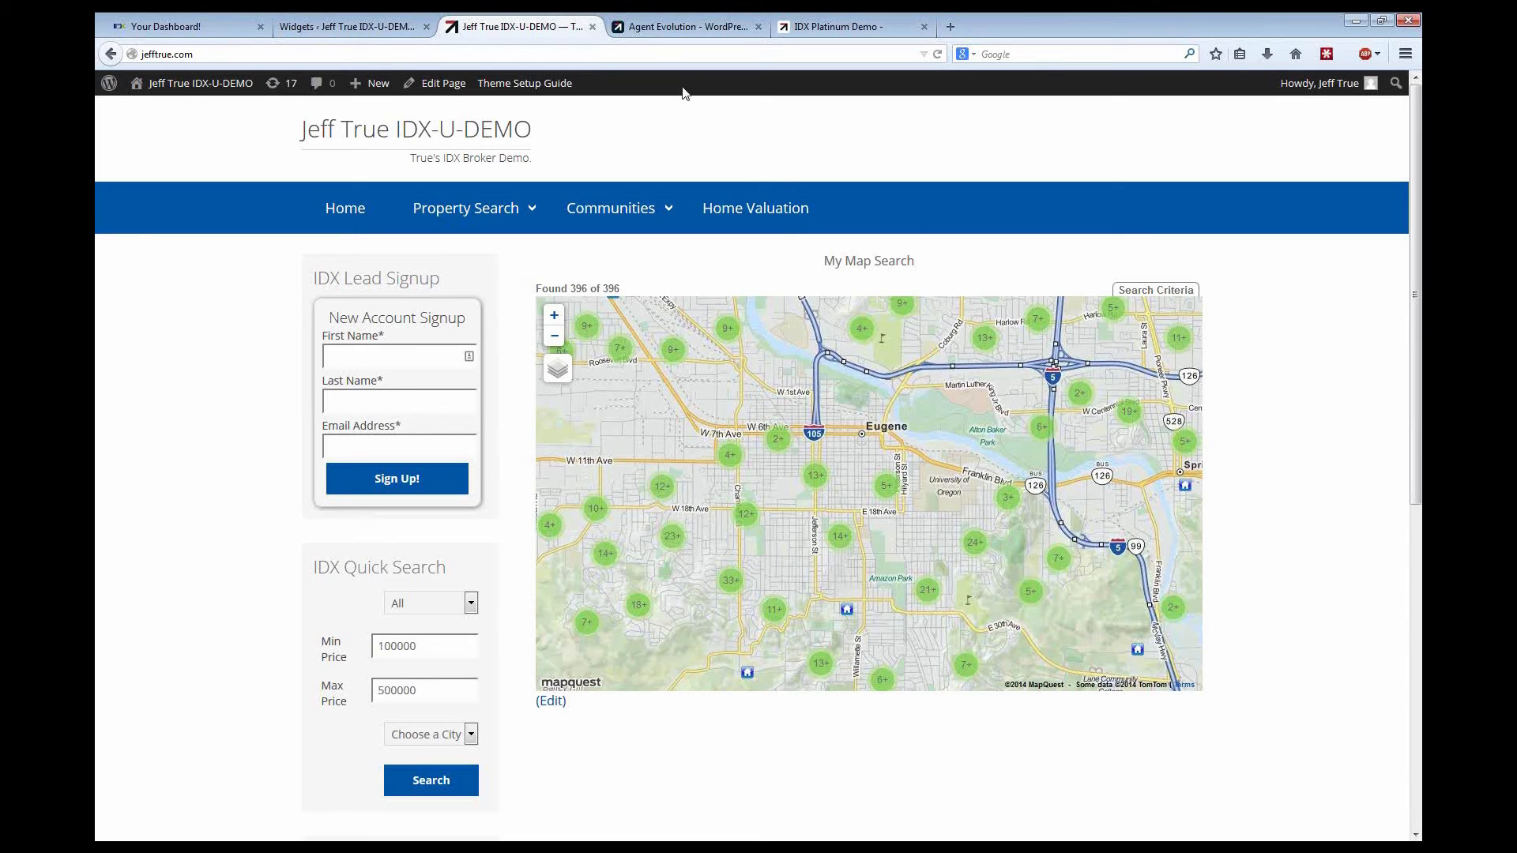
Step: Examine the Agent Evolution website and the IDX Platinum Demo homepage with its property search and featured properties sections
{"action": "left_click", "coordinate": [684, 30]}
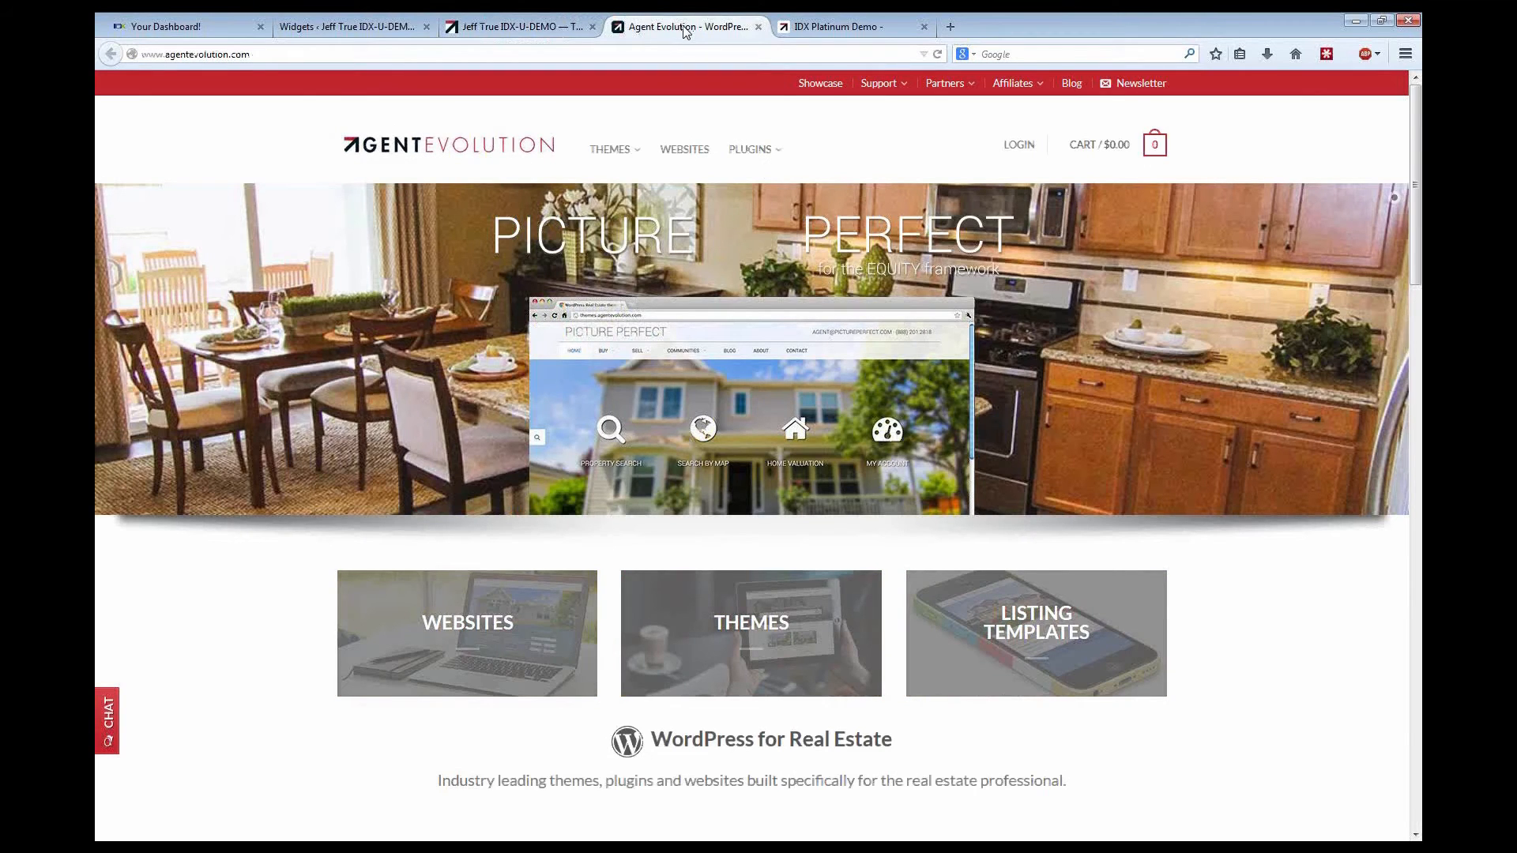
{"action": "left_click", "coordinate": [838, 29]}
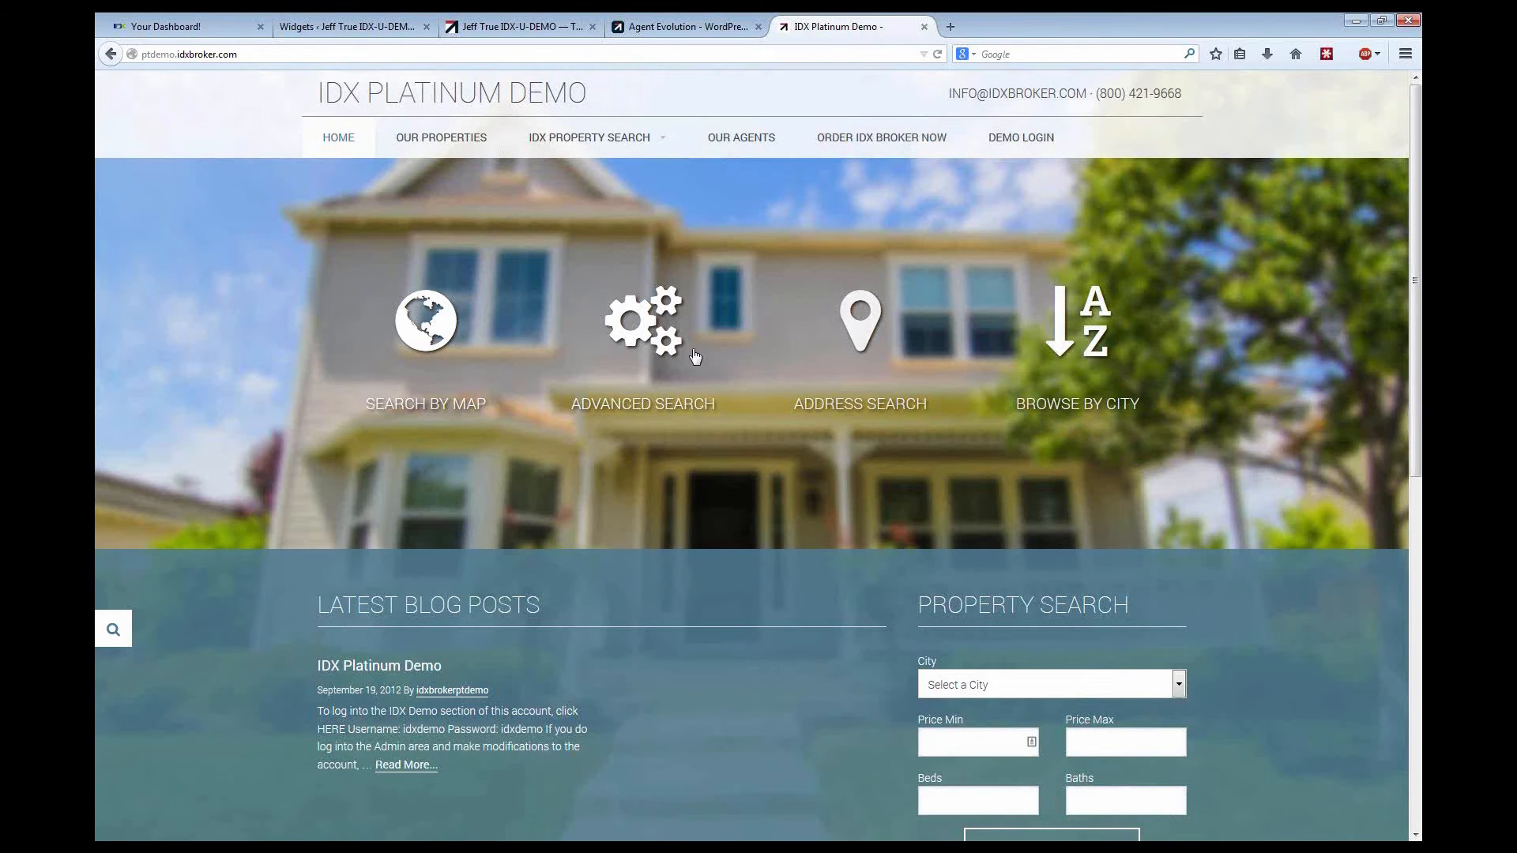
{"action": "scroll", "coordinate": [1213, 425], "scroll_direction": "down", "scroll_amount": 5}
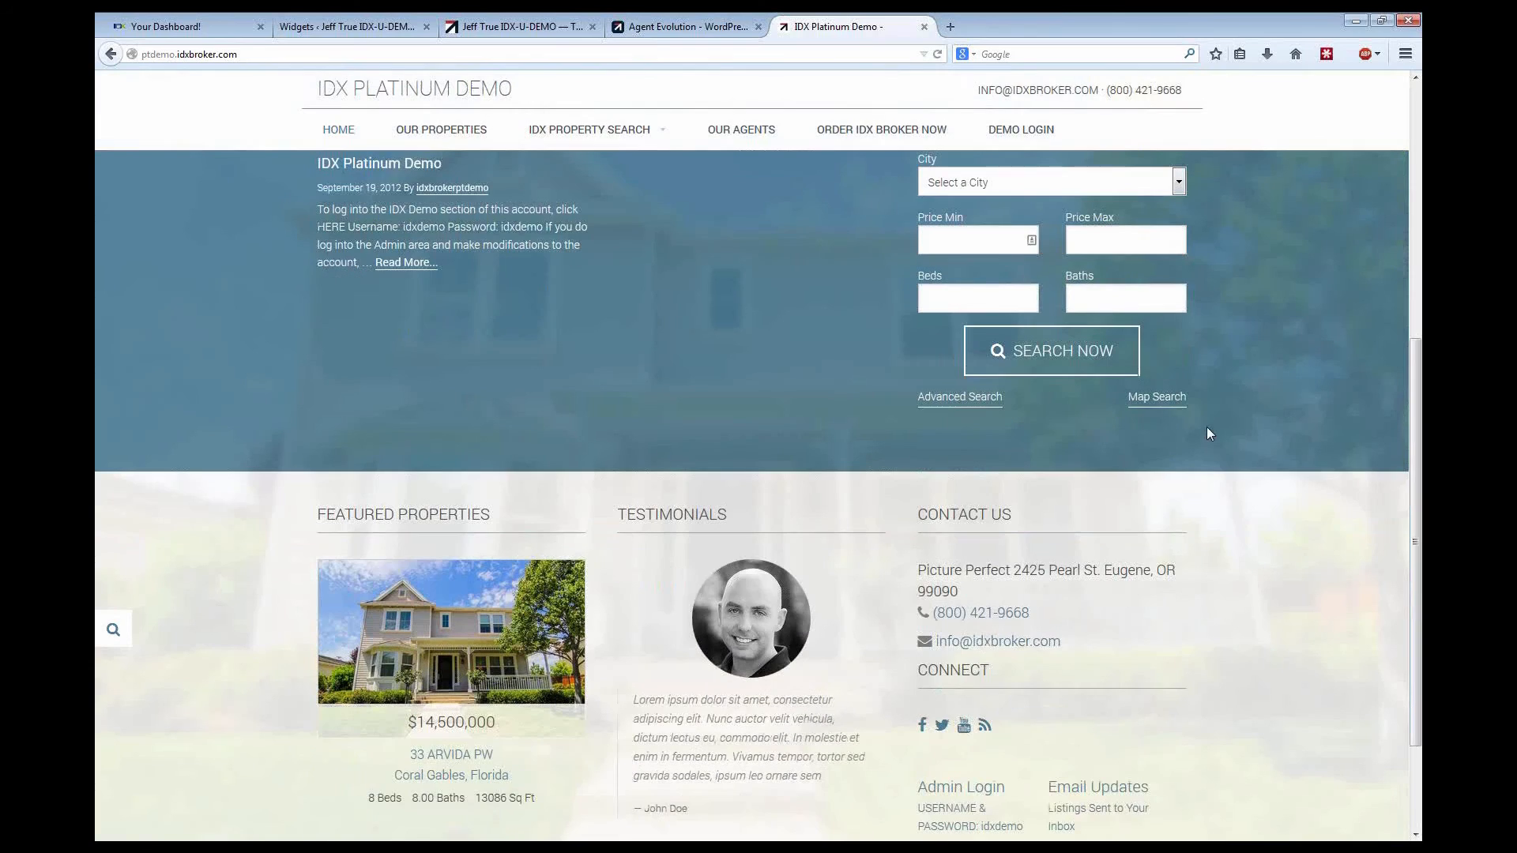
{"action": "scroll", "coordinate": [1019, 384], "scroll_direction": "up", "scroll_amount": 1}
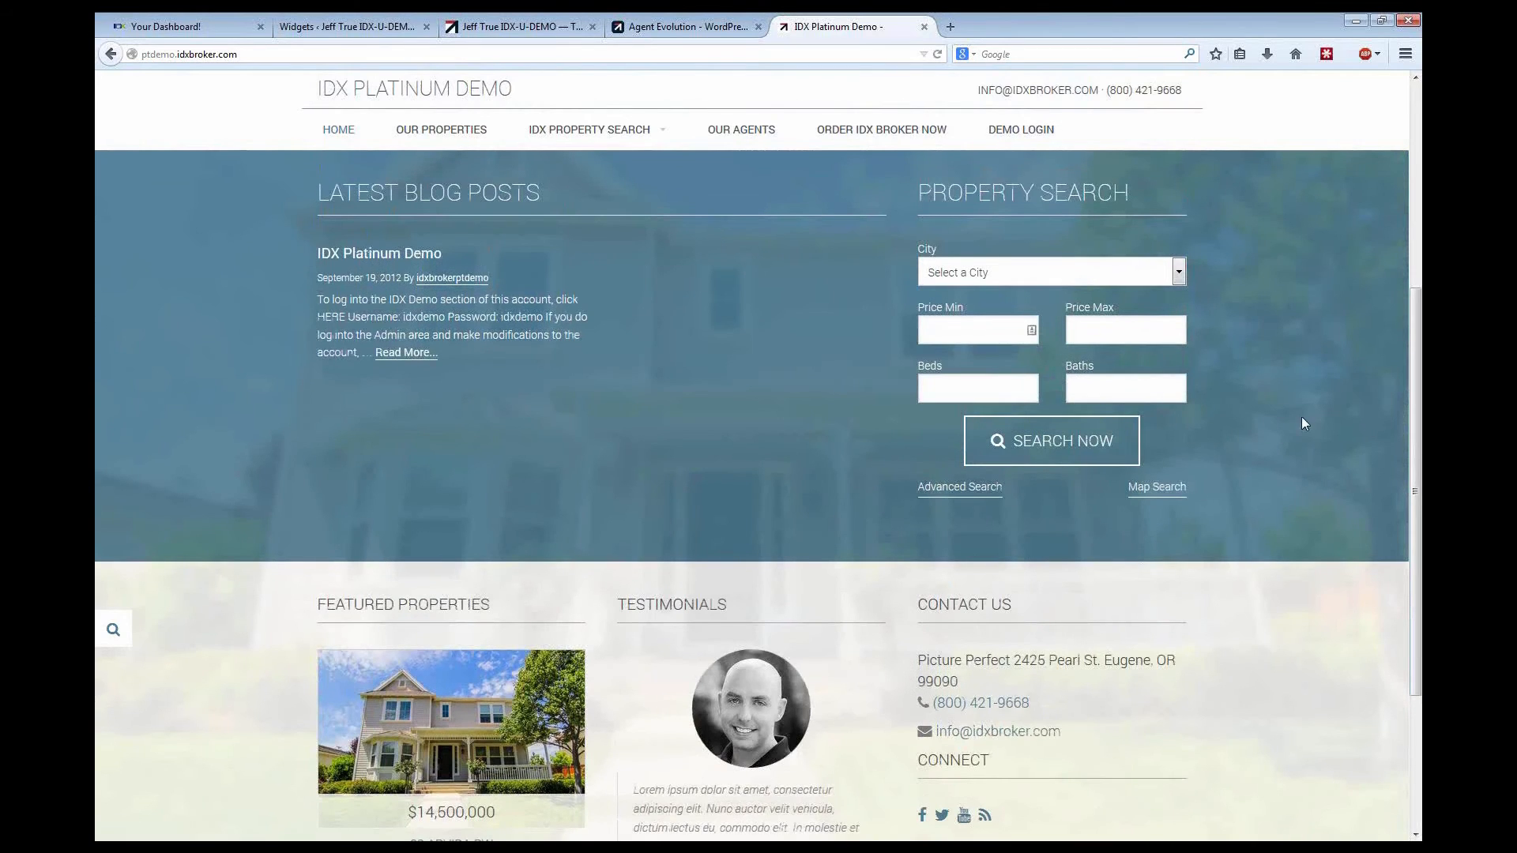
{"action": "scroll", "coordinate": [1295, 427], "scroll_direction": "down", "scroll_amount": 2}
{"action": "scroll", "coordinate": [1297, 427], "scroll_direction": "up", "scroll_amount": 7}
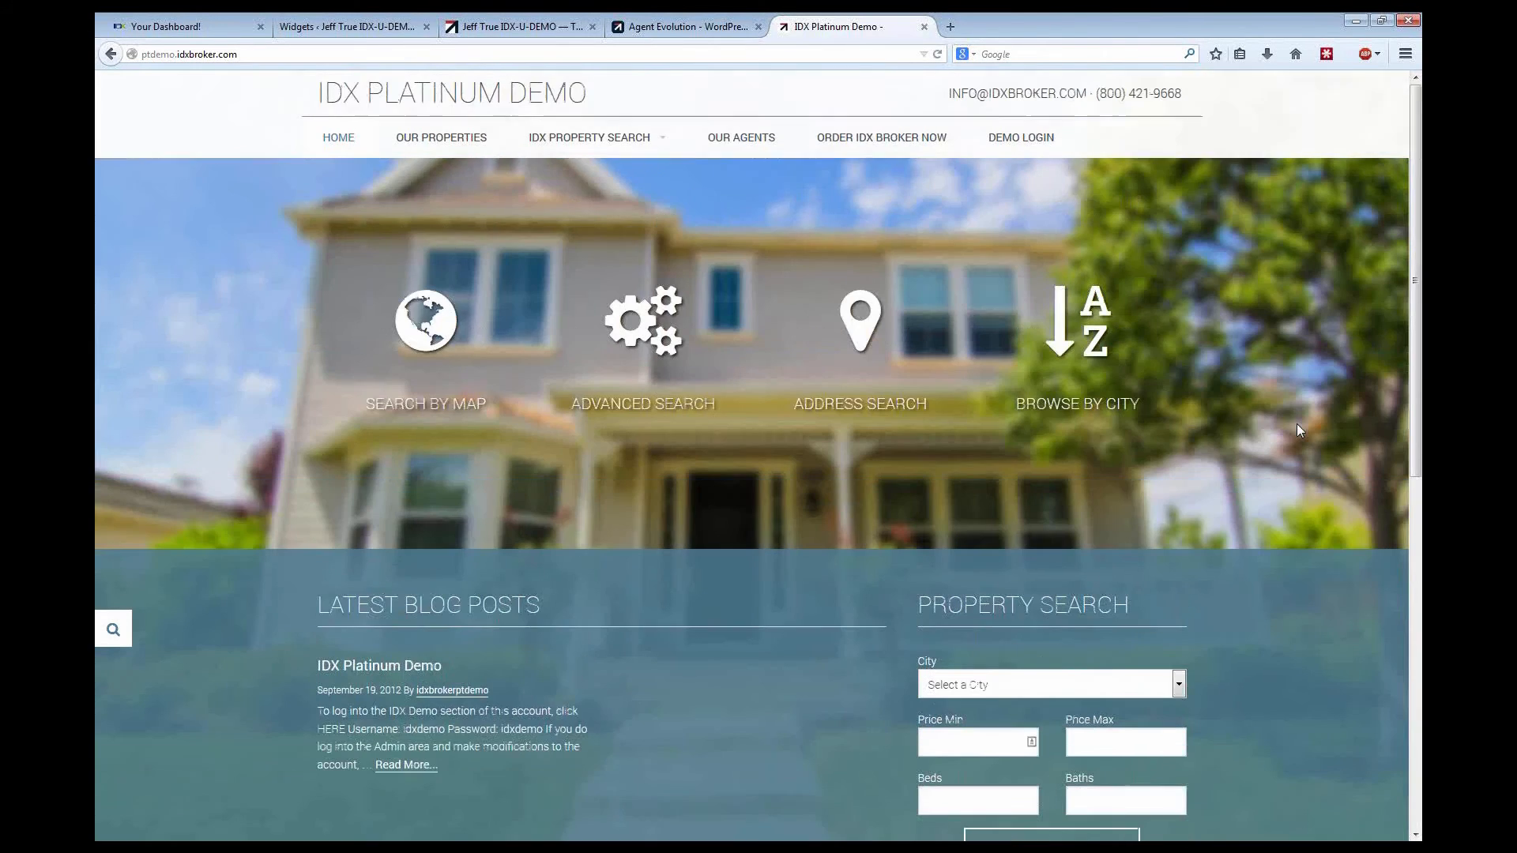
{"action": "left_click", "coordinate": [723, 32]}
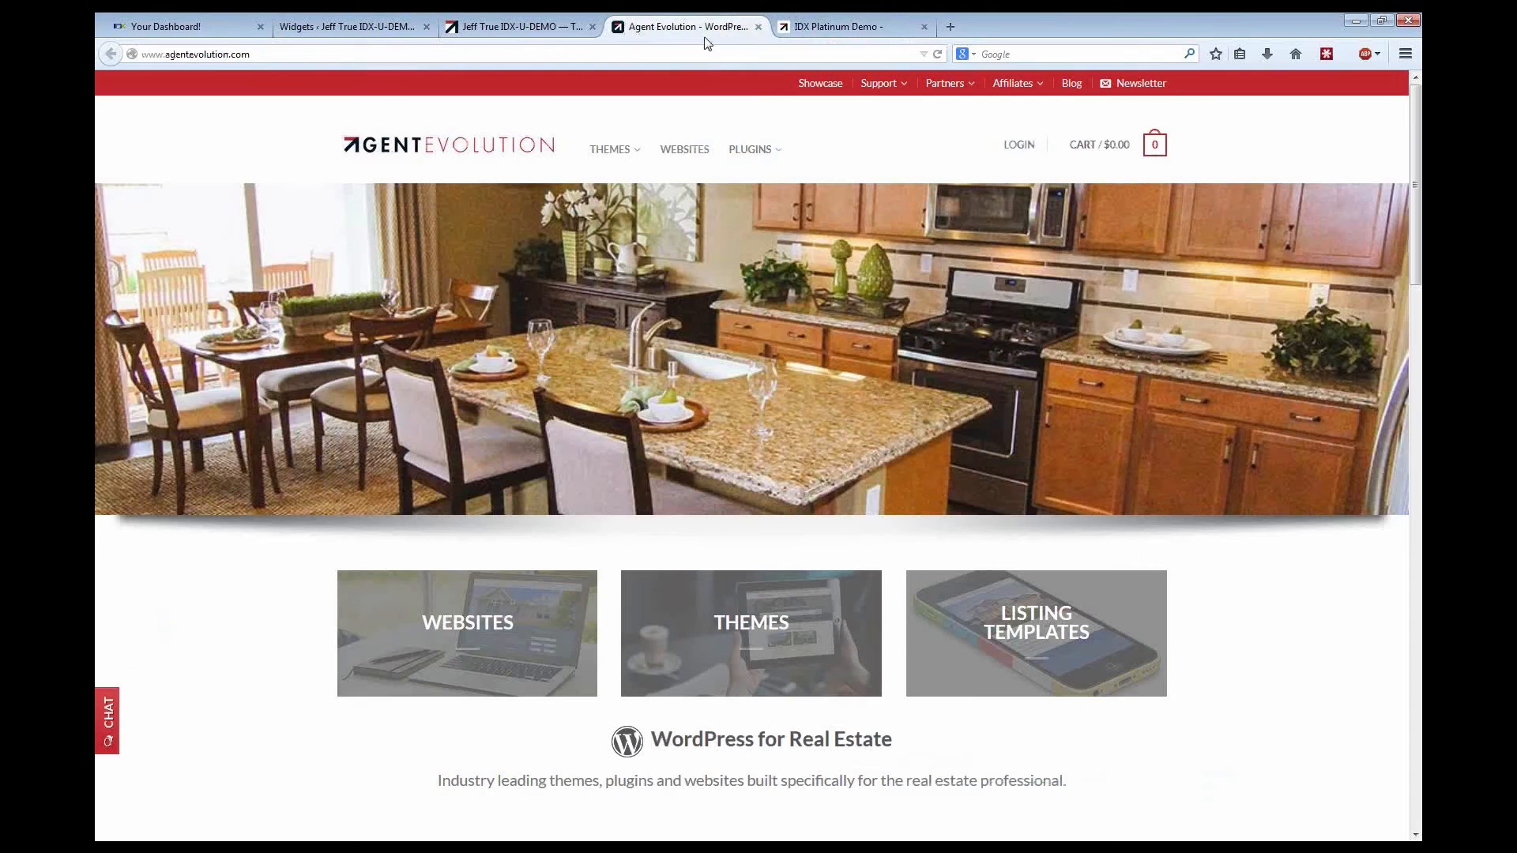
Step: Open the Basic Search page from the demo site's Property Search navigation and check its wrapper
{"action": "left_click", "coordinate": [503, 29]}
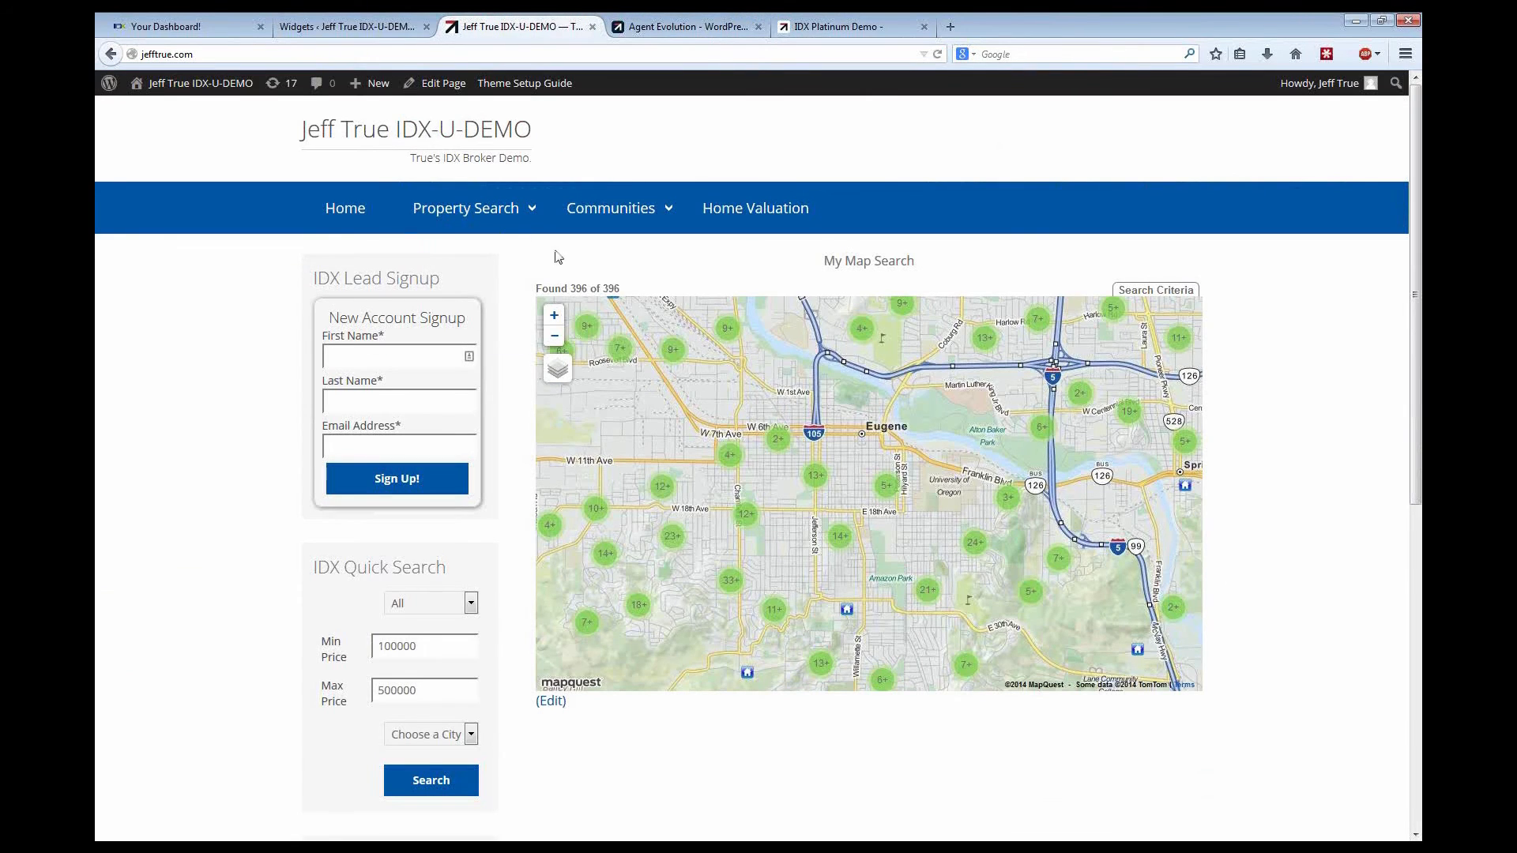
{"action": "mouse_move", "coordinate": [488, 230]}
{"action": "left_click", "coordinate": [422, 283]}
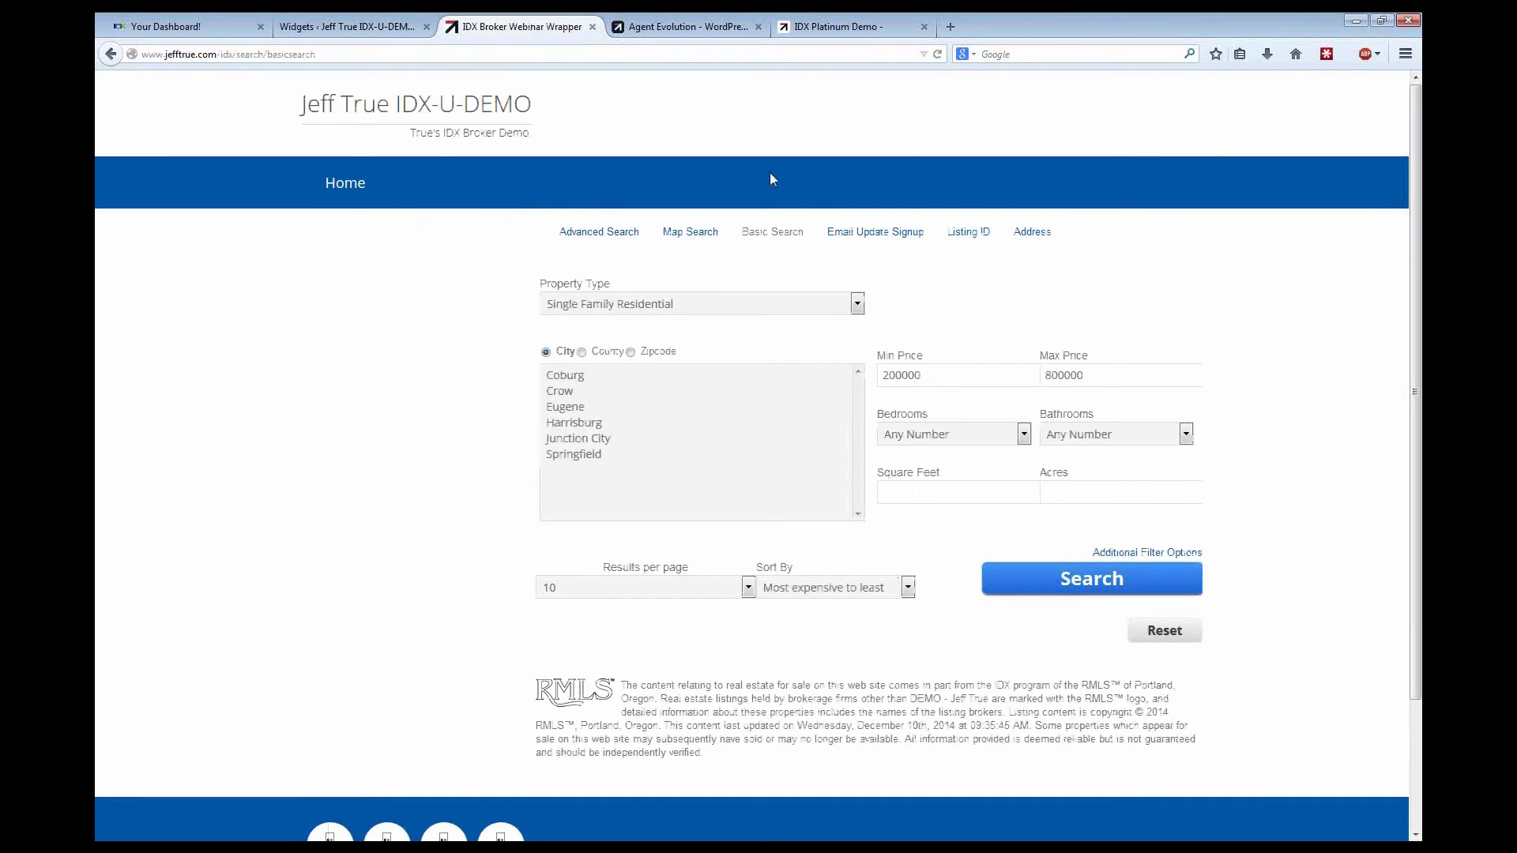
Step: Open the IDX Broker plugin's settings in WordPress and check the API key and dynamic wrapper page entries
{"action": "left_click", "coordinate": [328, 31]}
{"action": "mouse_move", "coordinate": [153, 663]}
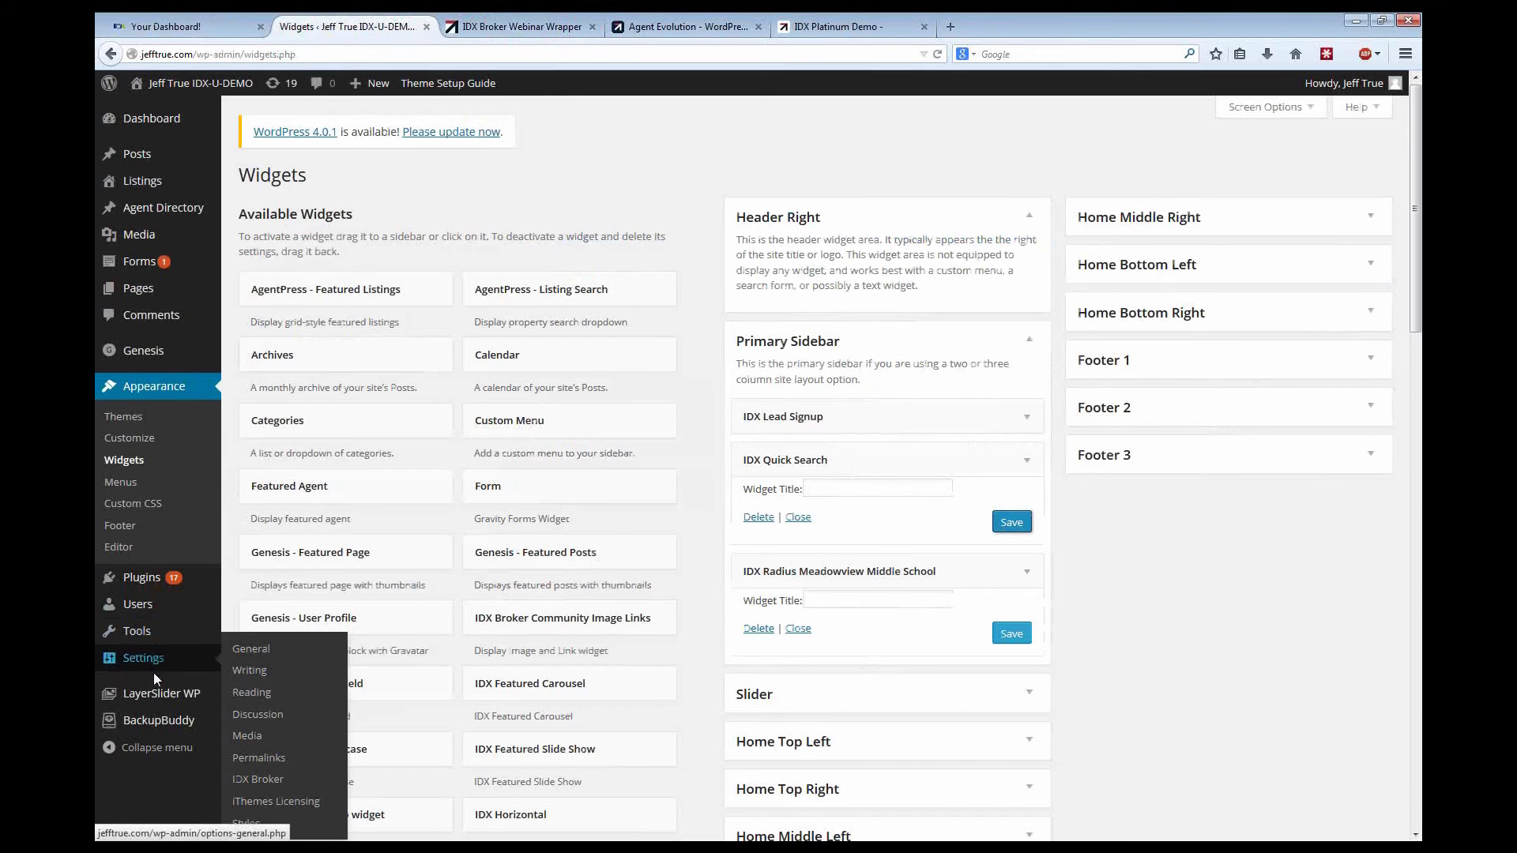
{"action": "left_click", "coordinate": [264, 785]}
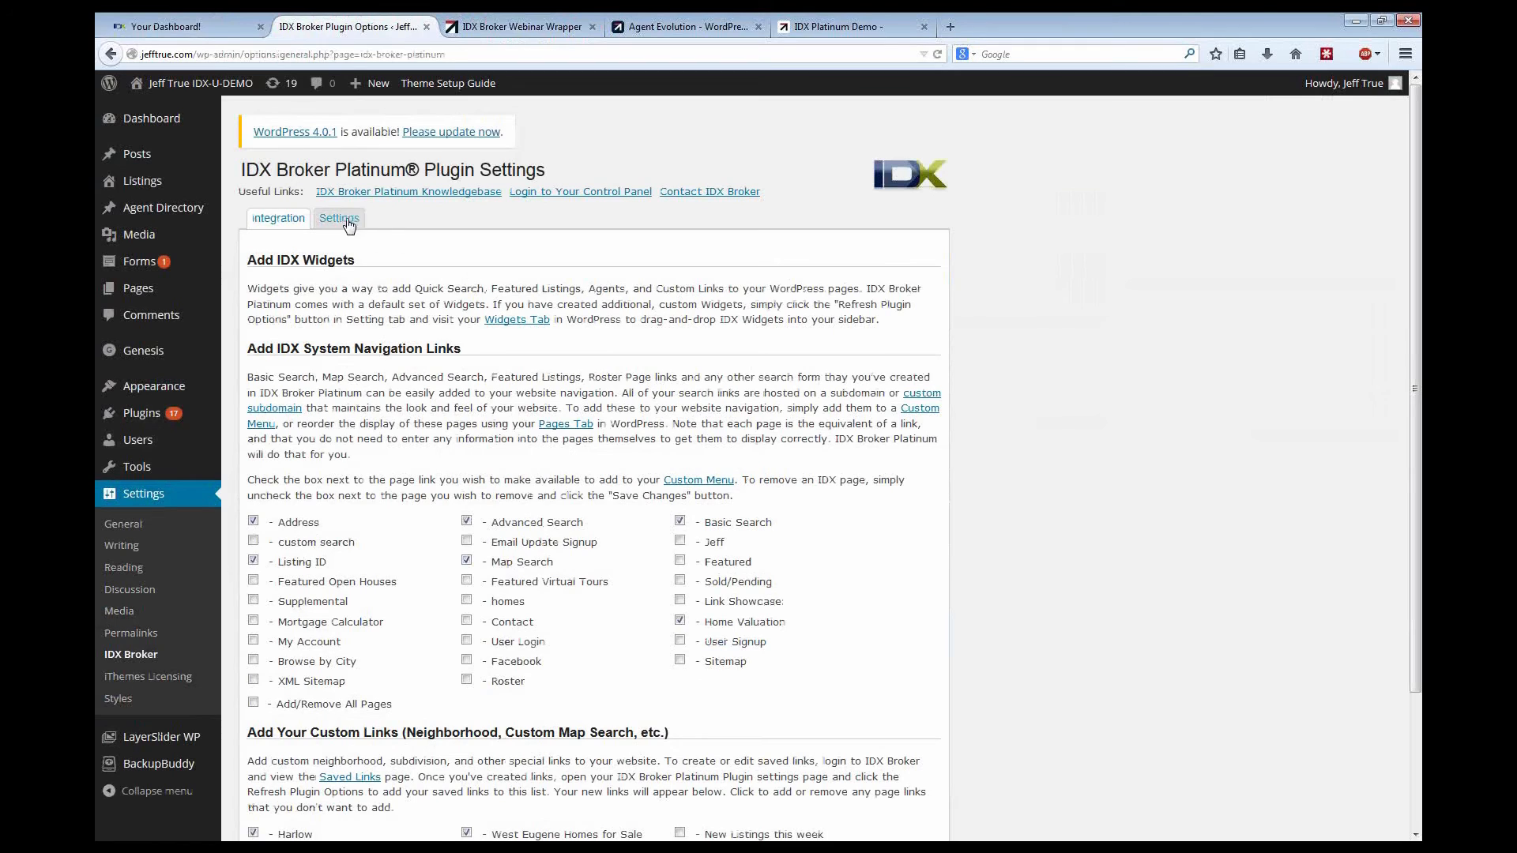
{"action": "left_click", "coordinate": [339, 218]}
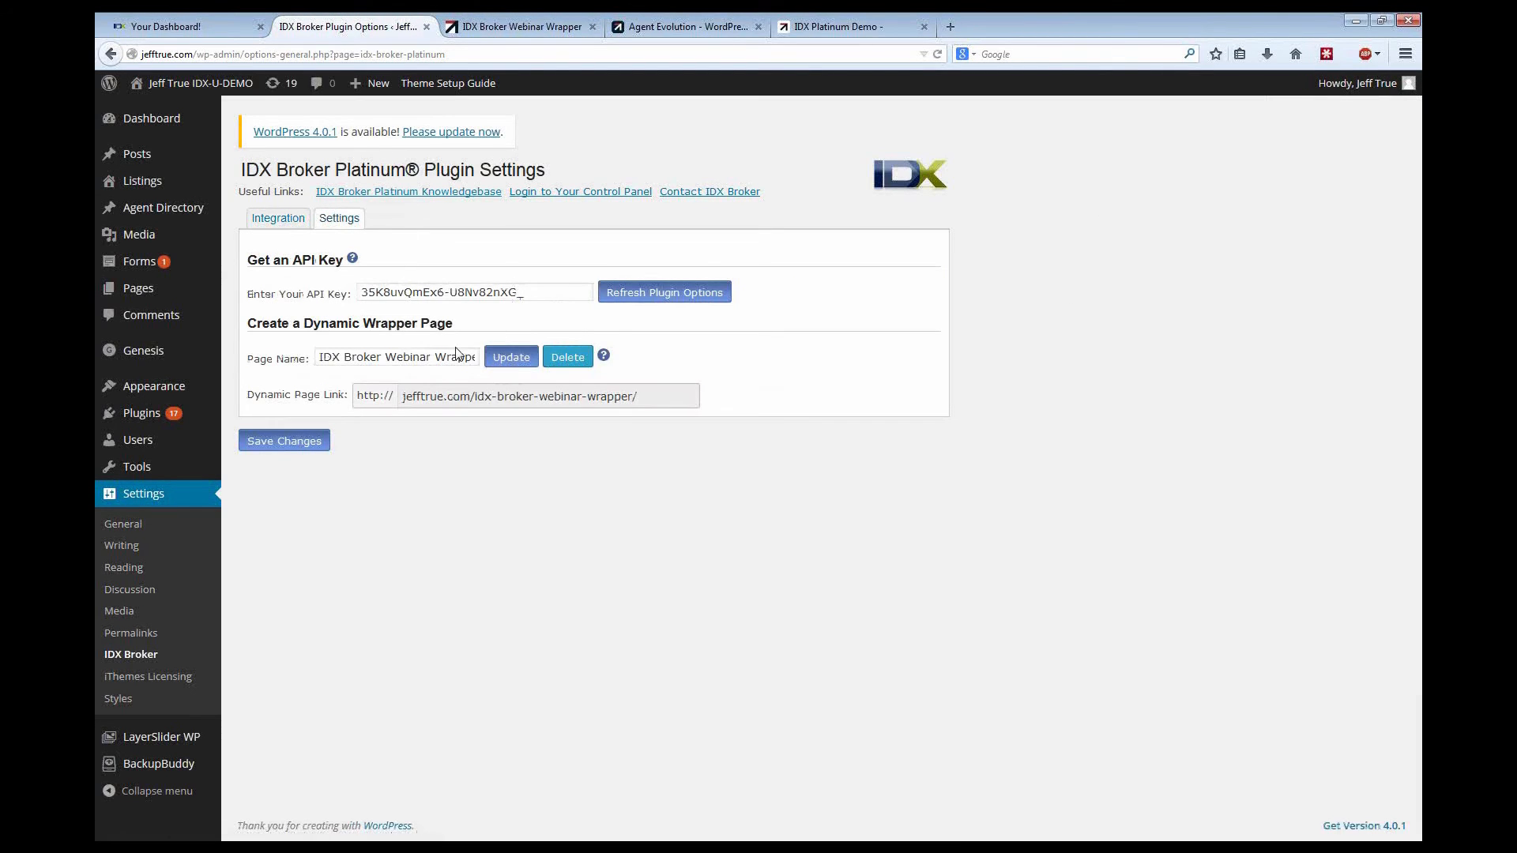
Step: Clear the global dynamic wrapper's cache in the IDX Broker control panel's Wrappers Management
{"action": "left_click", "coordinate": [190, 26]}
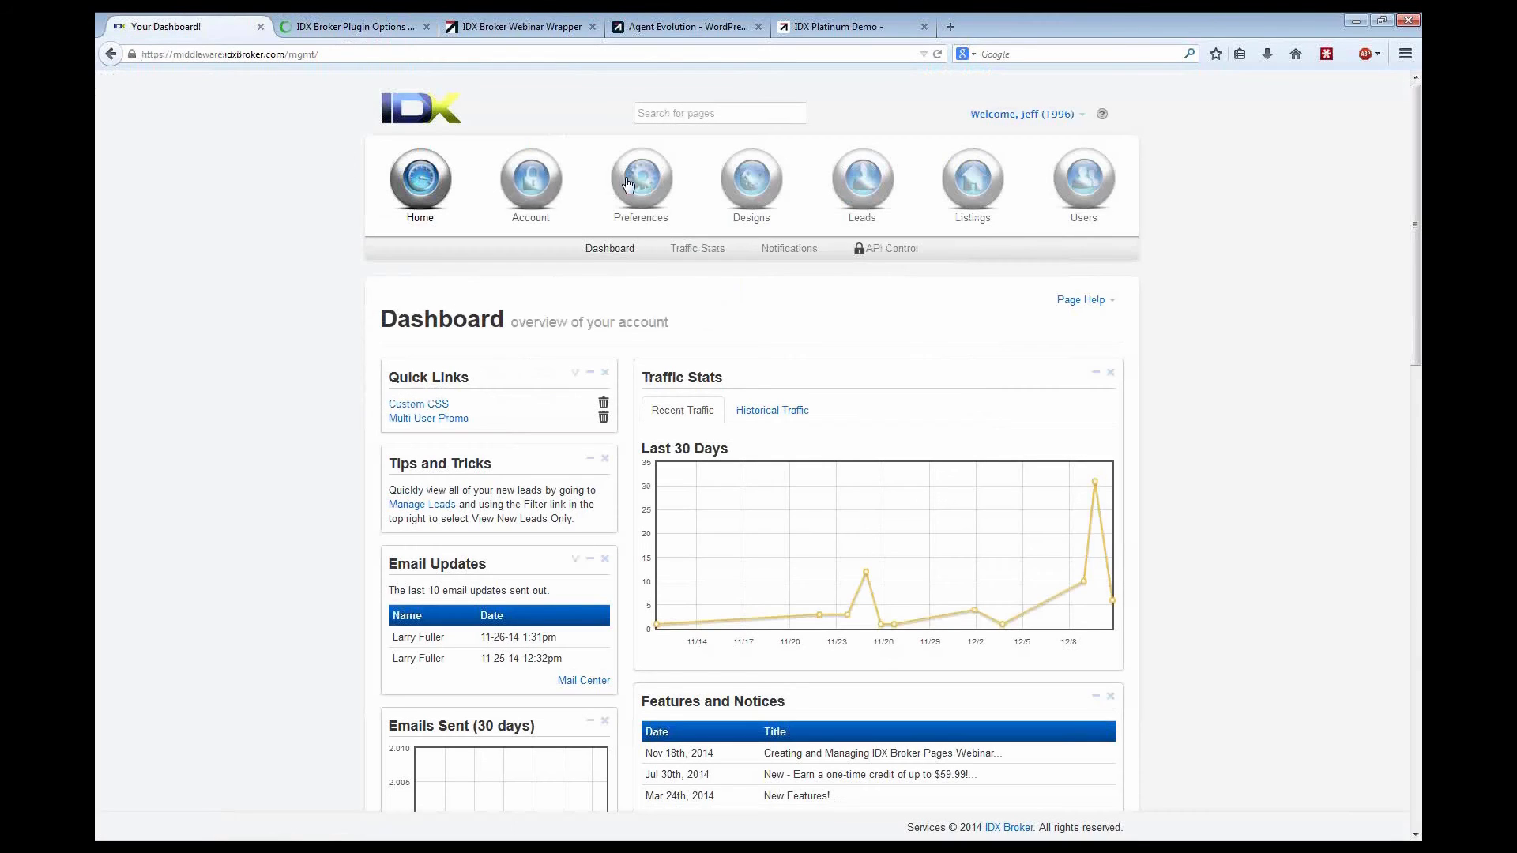
{"action": "left_click", "coordinate": [739, 253]}
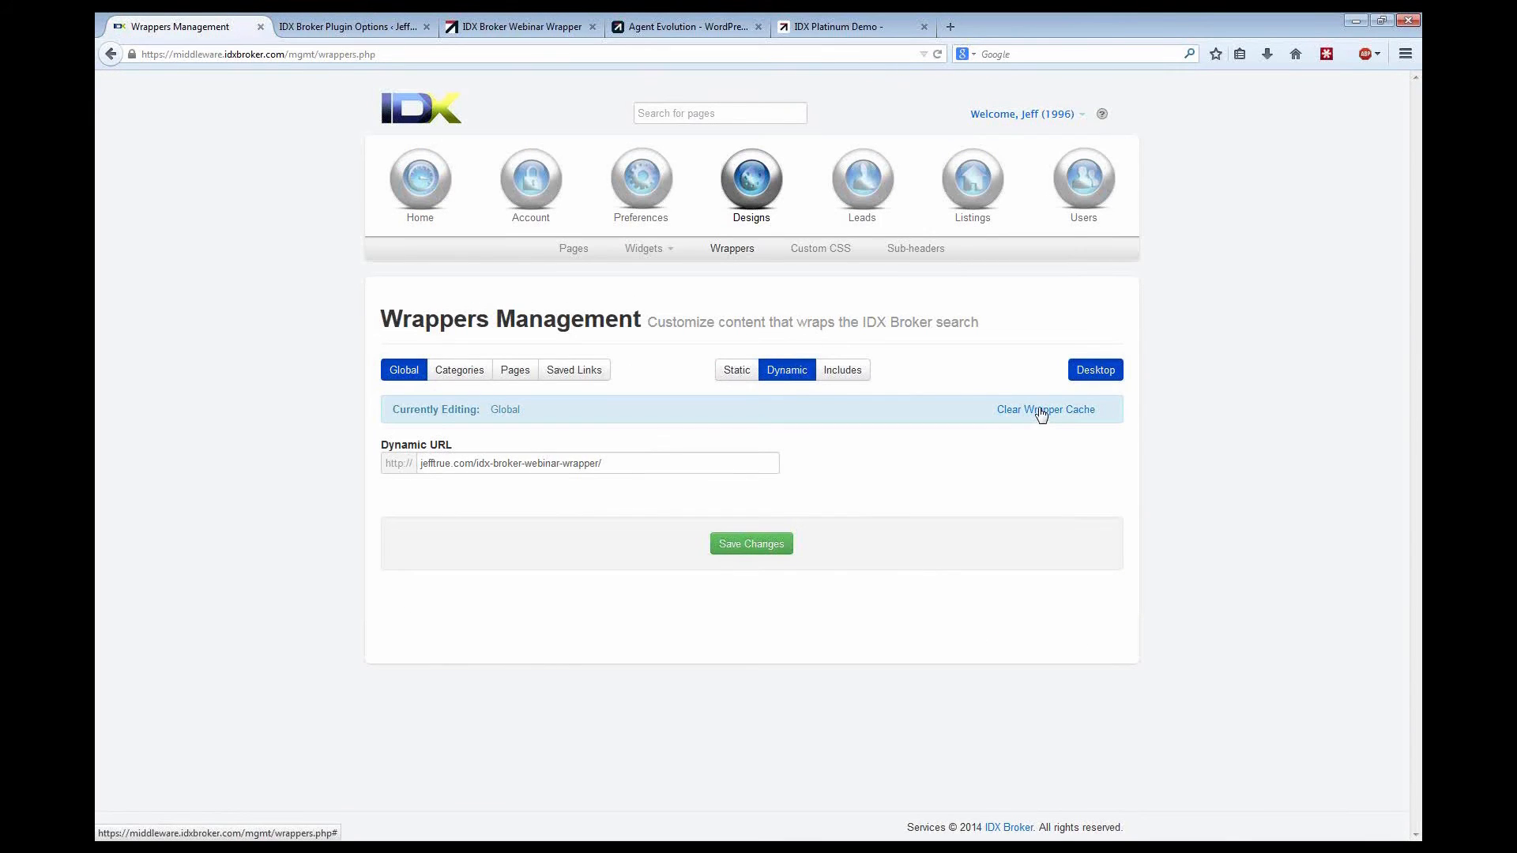
{"action": "left_click", "coordinate": [1041, 411]}
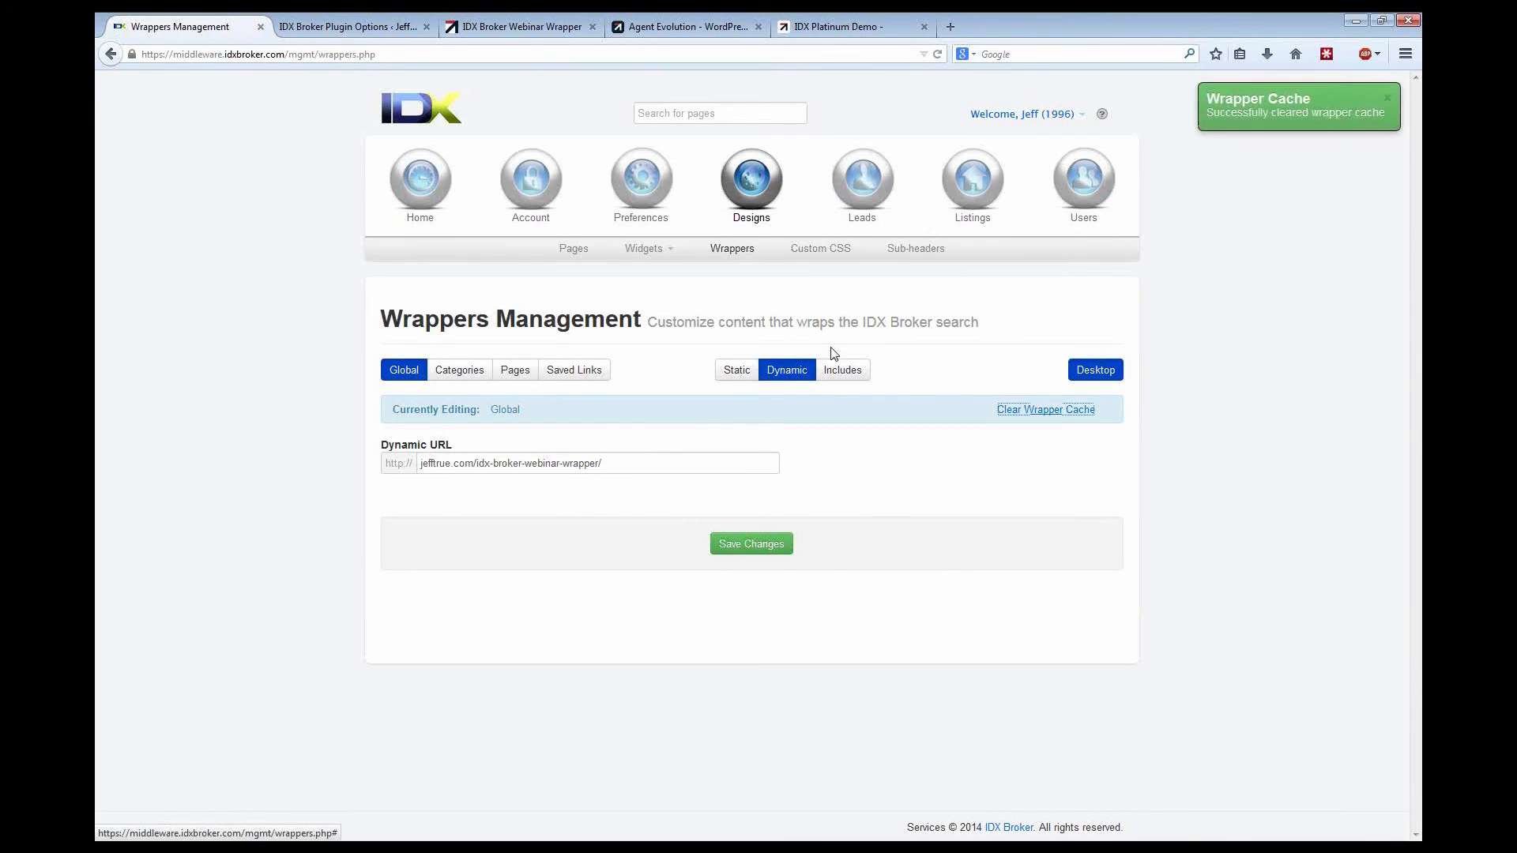
Step: Reload the demo site's Basic Search page and examine its navigation and IDX sidebar widgets
{"action": "left_click", "coordinate": [515, 27]}
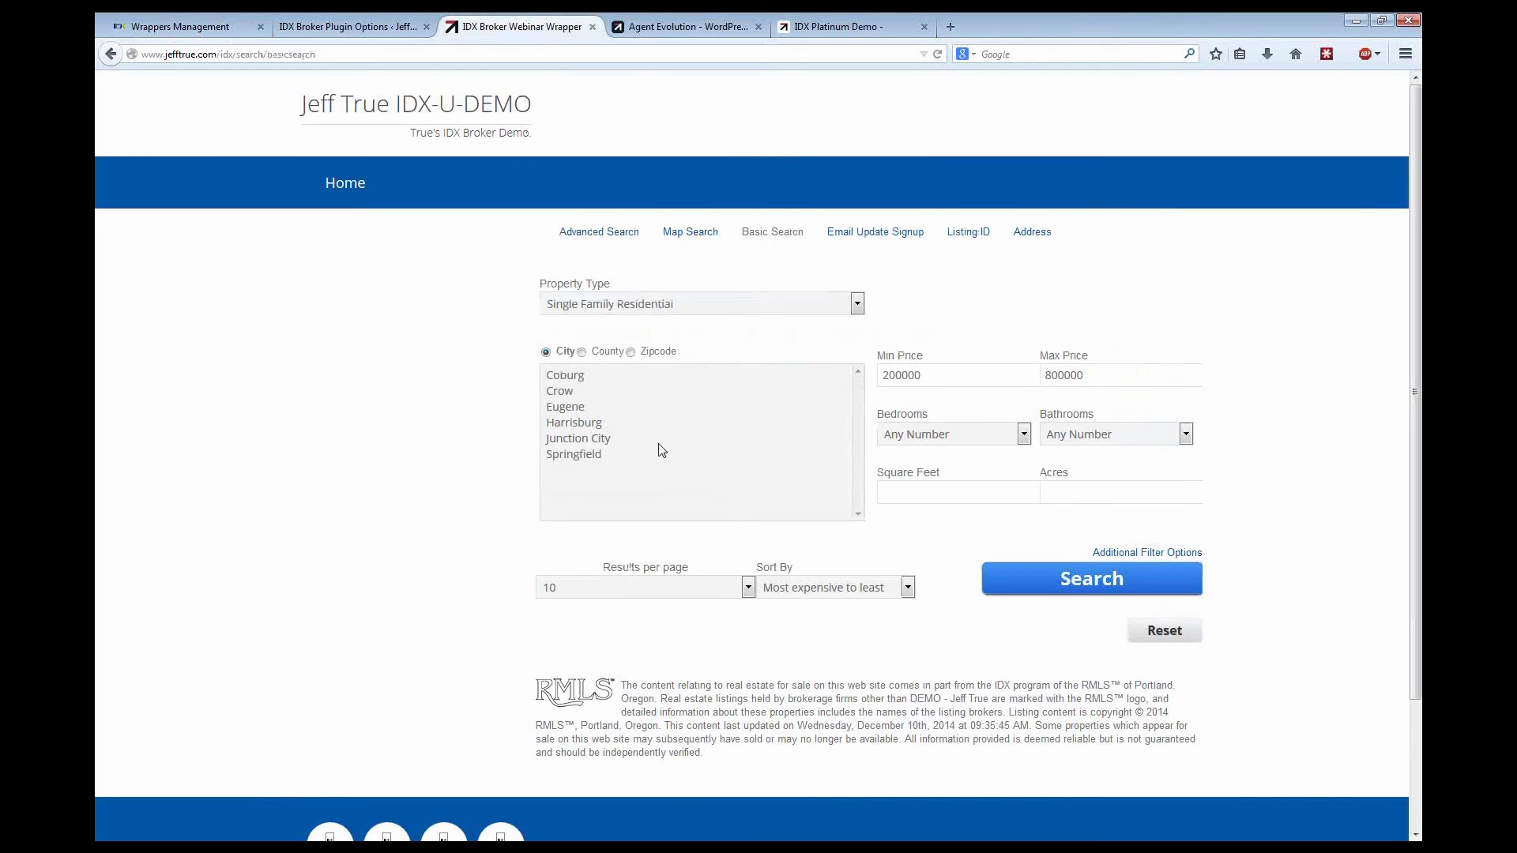
{"action": "left_click", "coordinate": [937, 54]}
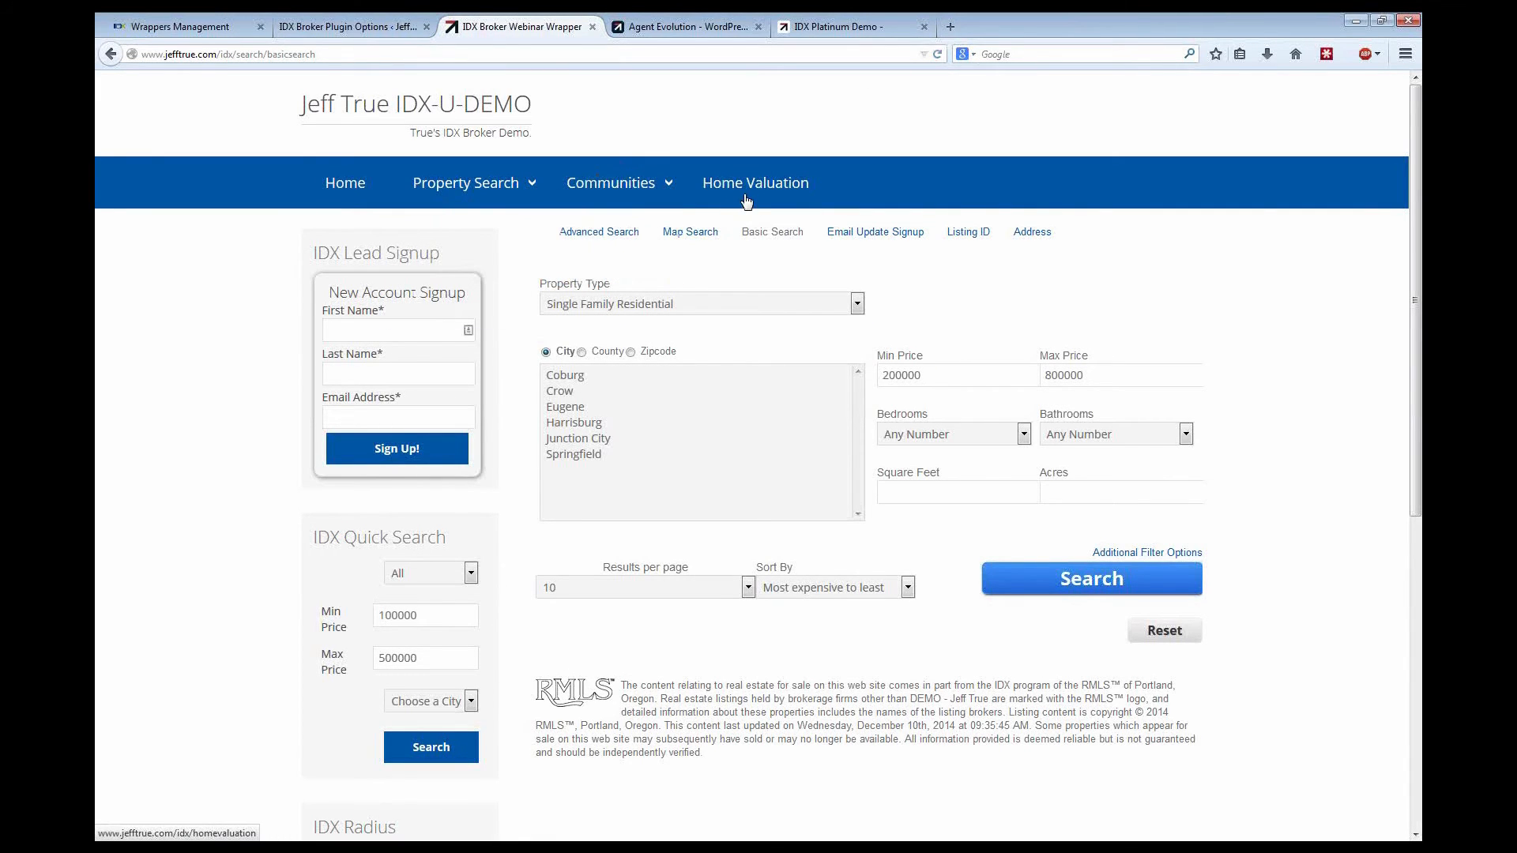
{"action": "scroll", "coordinate": [337, 563], "scroll_direction": "down", "scroll_amount": 3}
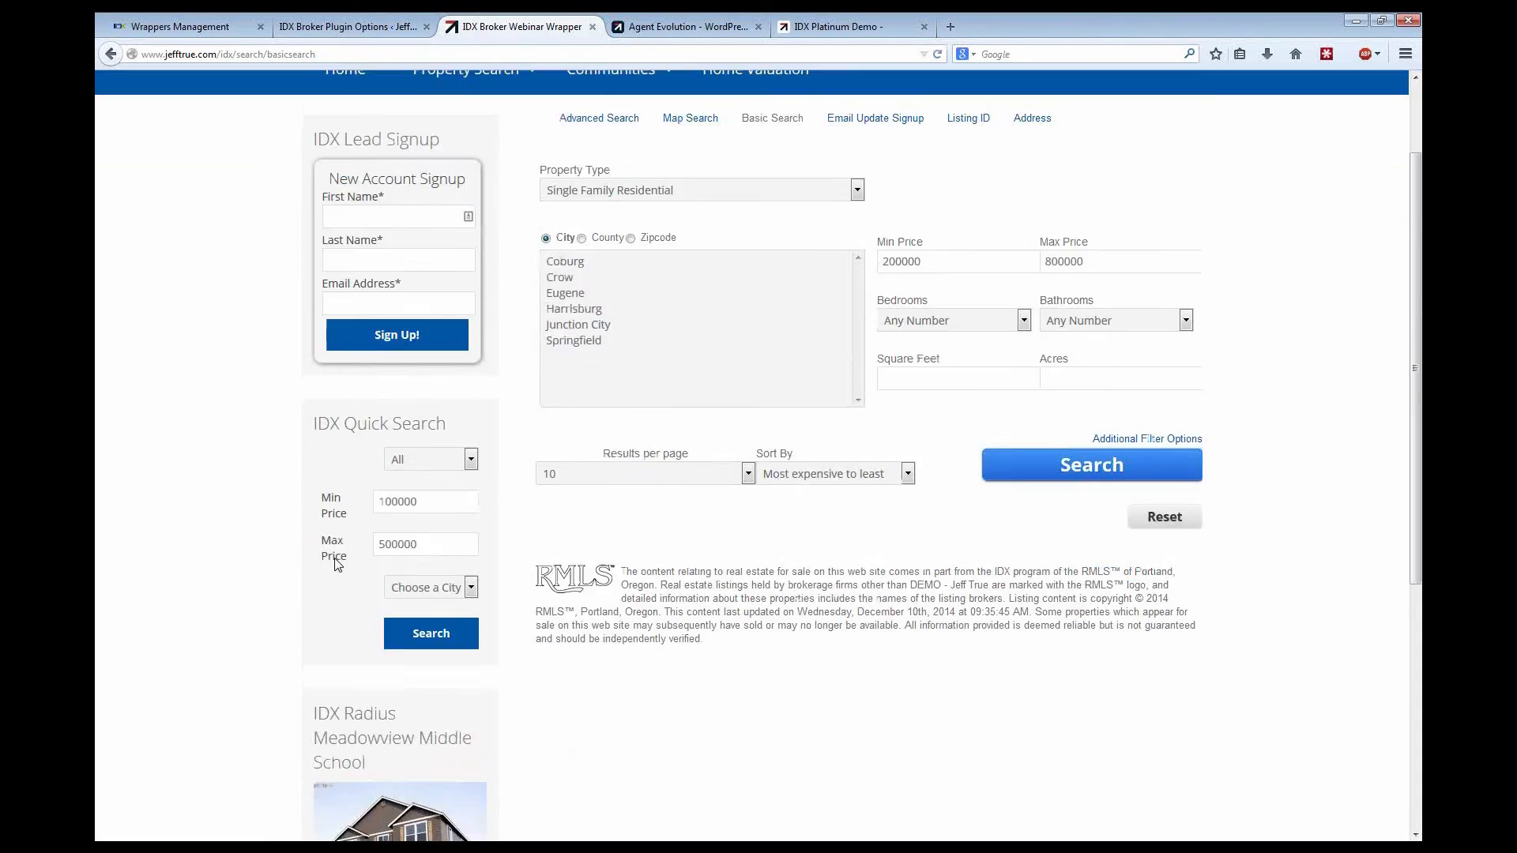
{"action": "scroll", "coordinate": [337, 562], "scroll_direction": "down", "scroll_amount": 4}
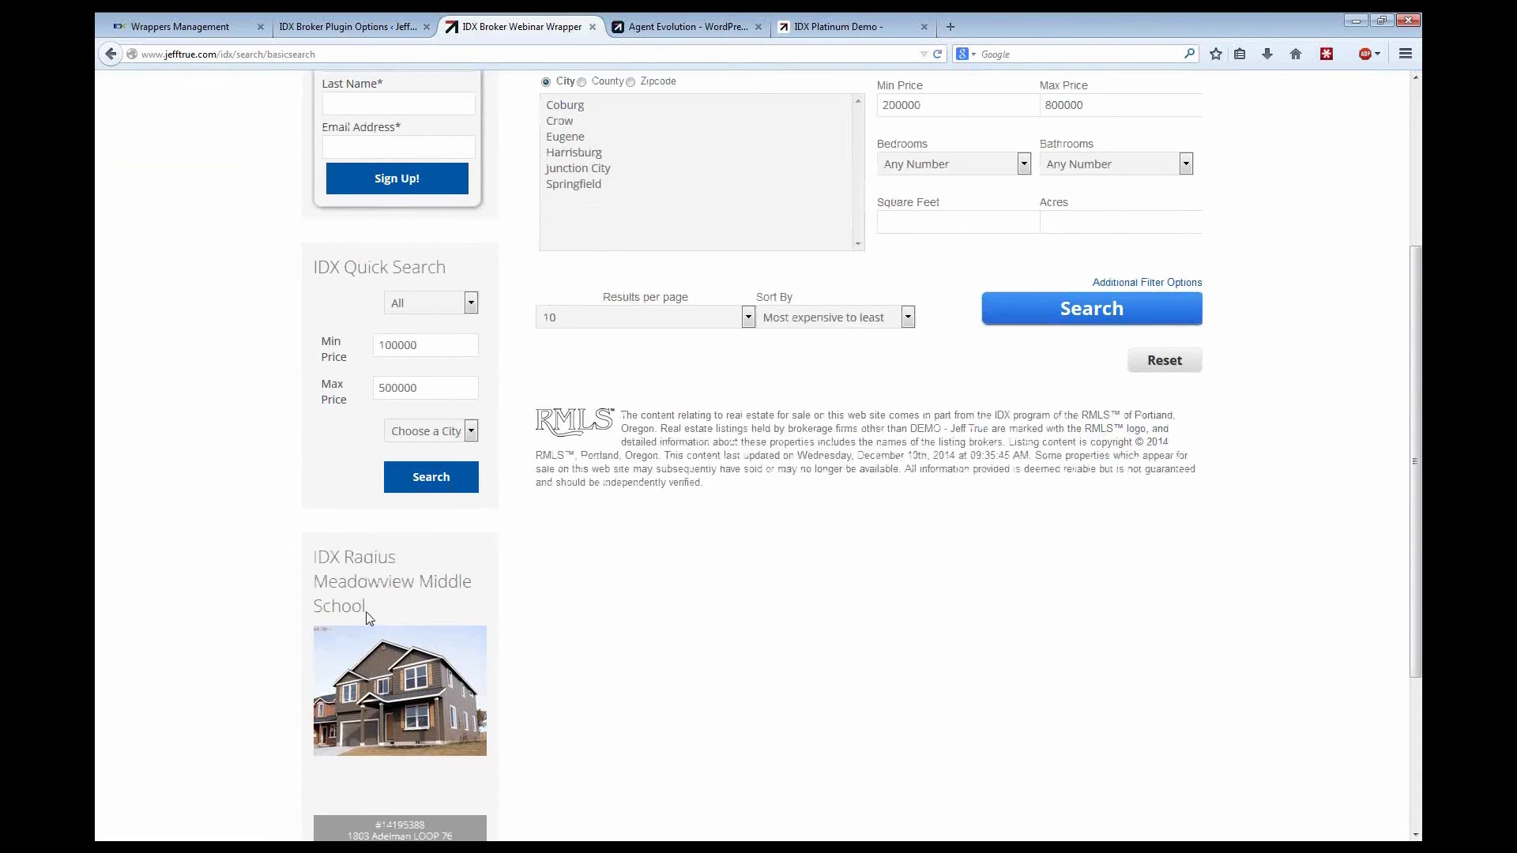
{"action": "scroll", "coordinate": [367, 617], "scroll_direction": "up", "scroll_amount": 7}
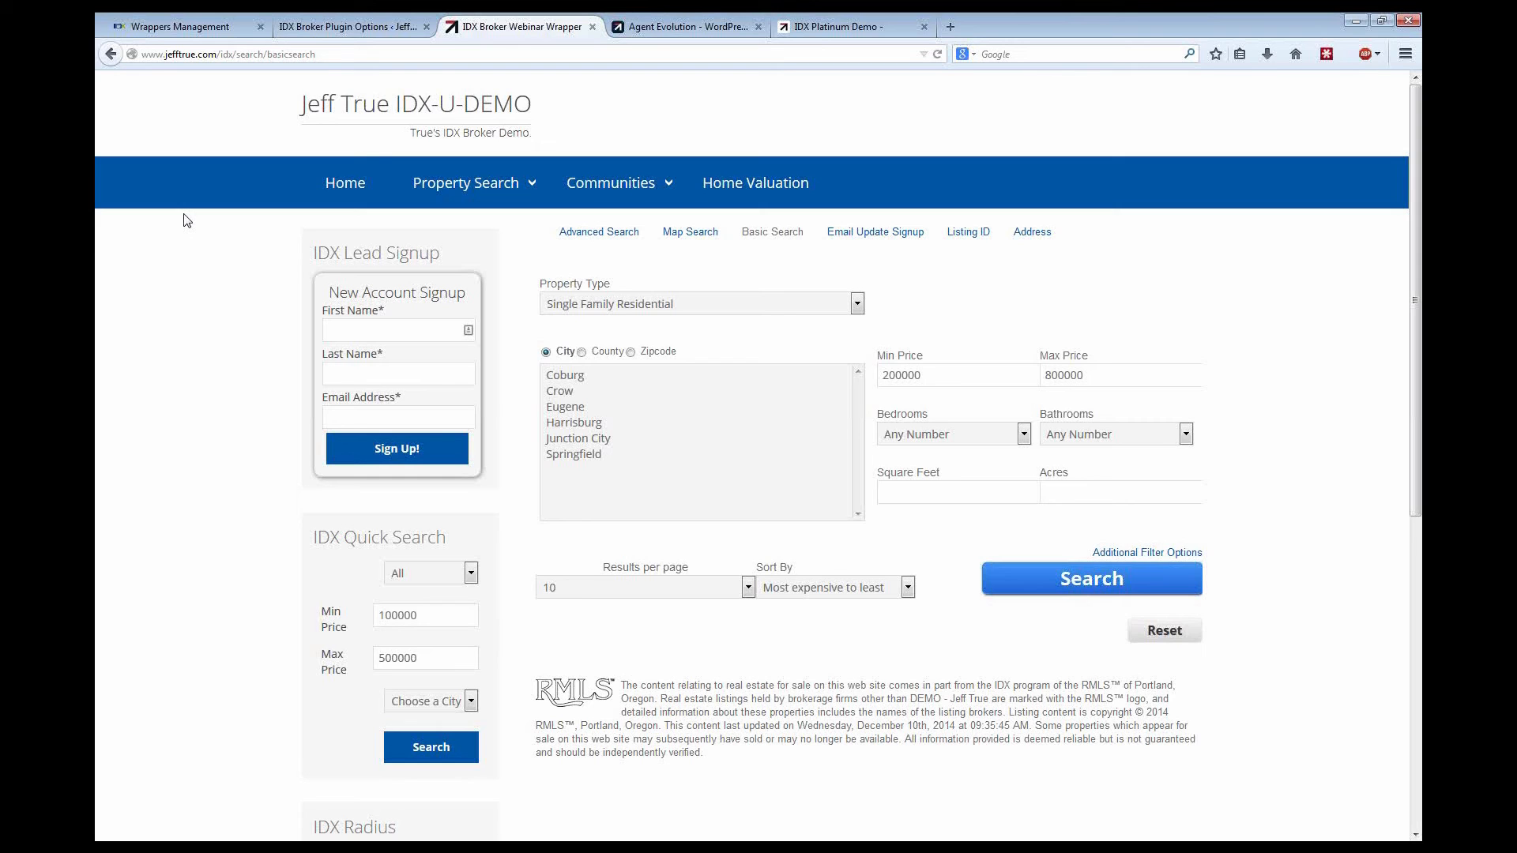
{"action": "left_click", "coordinate": [829, 26]}
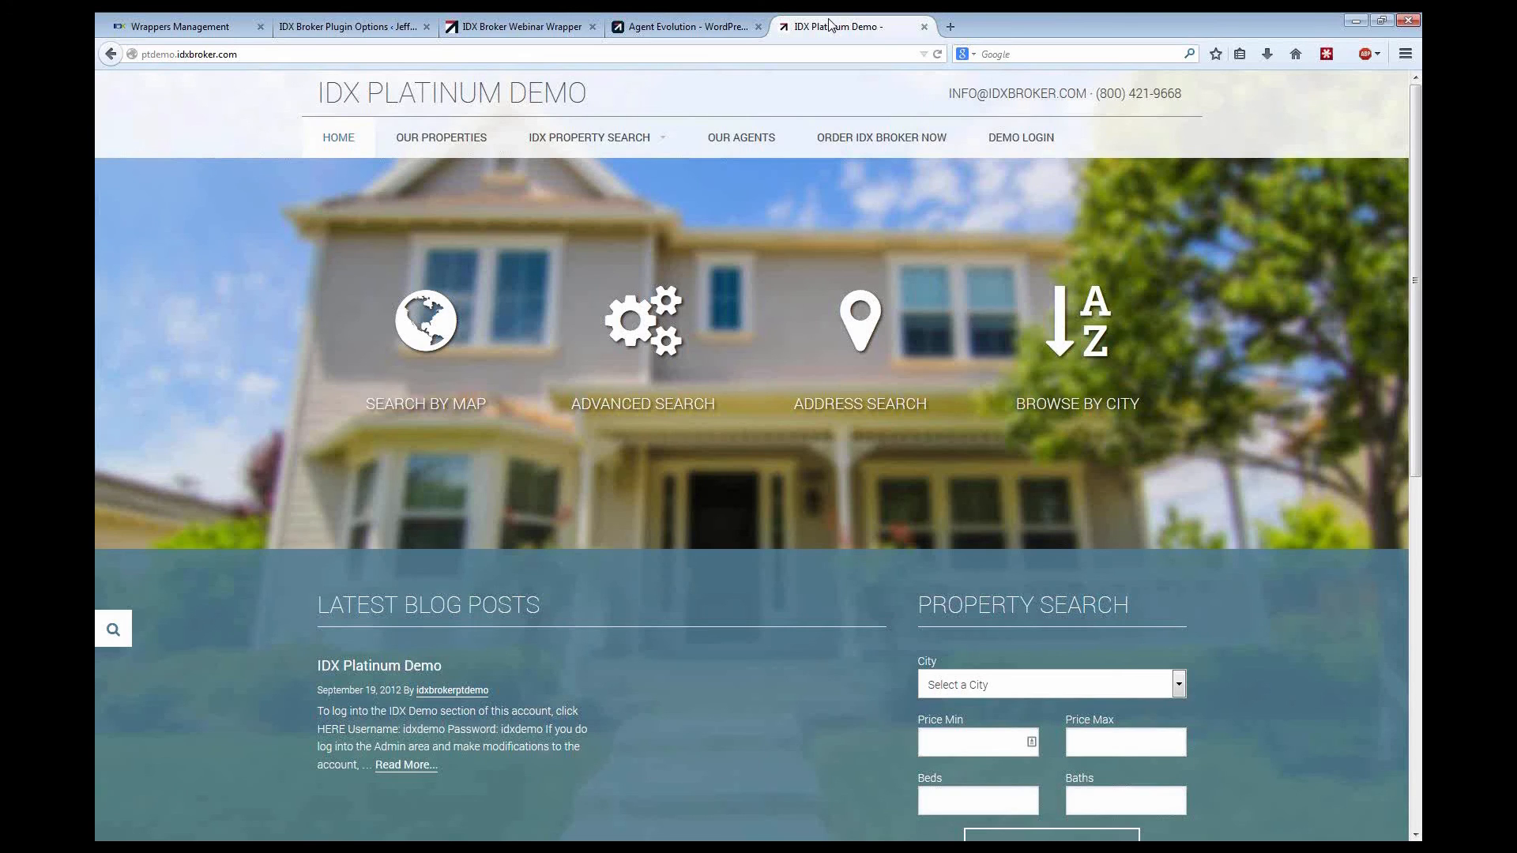
{"action": "left_click", "coordinate": [524, 26]}
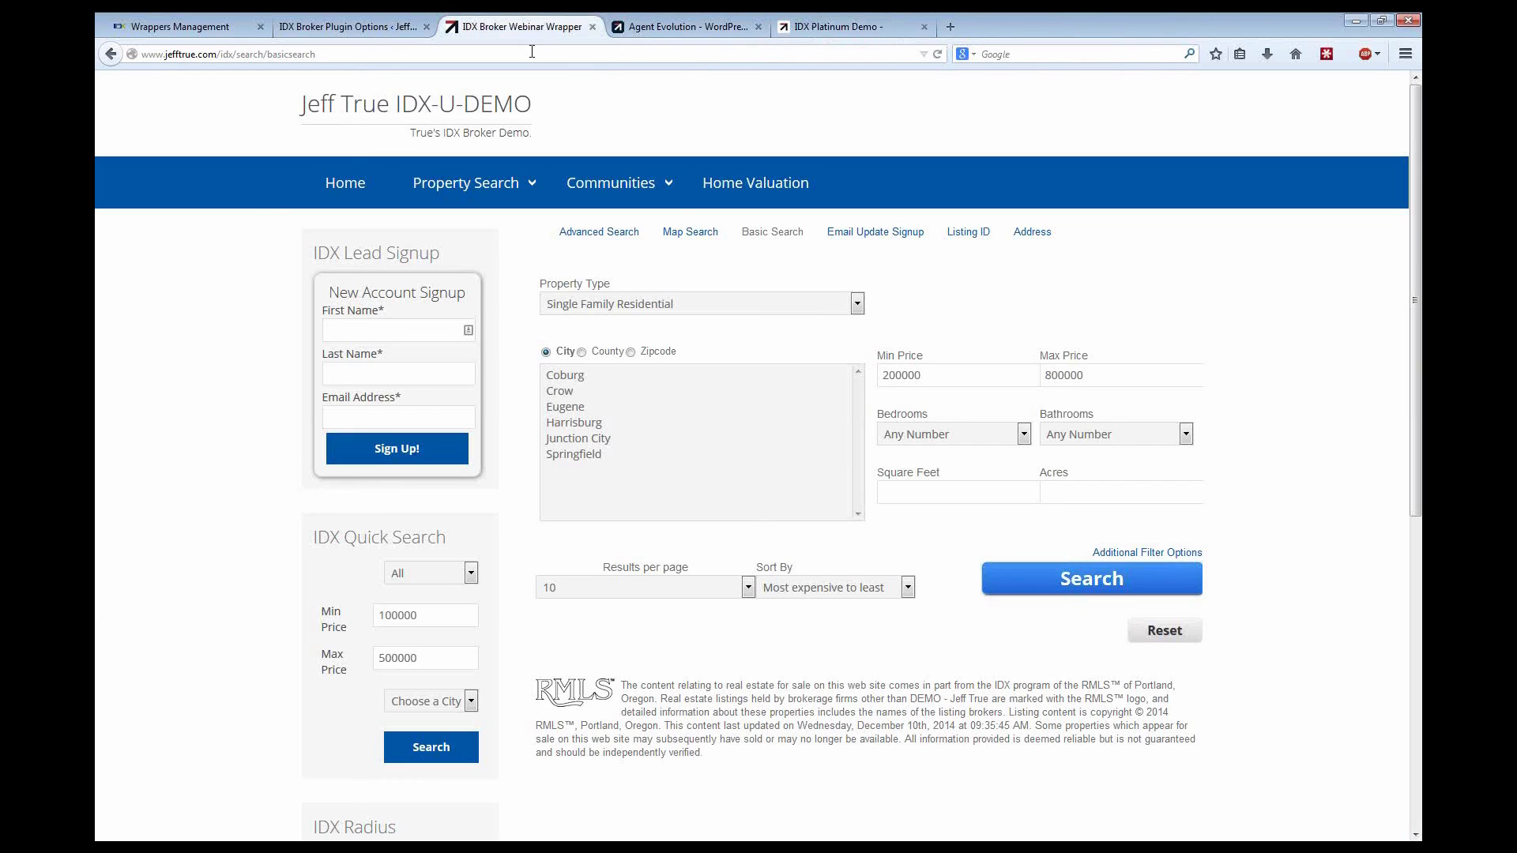
Step: Start a new saved link in the IDX Broker control panel based on the Advanced Search page
{"action": "mouse_move", "coordinate": [613, 201]}
{"action": "mouse_move", "coordinate": [575, 229]}
{"action": "left_click", "coordinate": [348, 26]}
{"action": "left_click", "coordinate": [184, 27]}
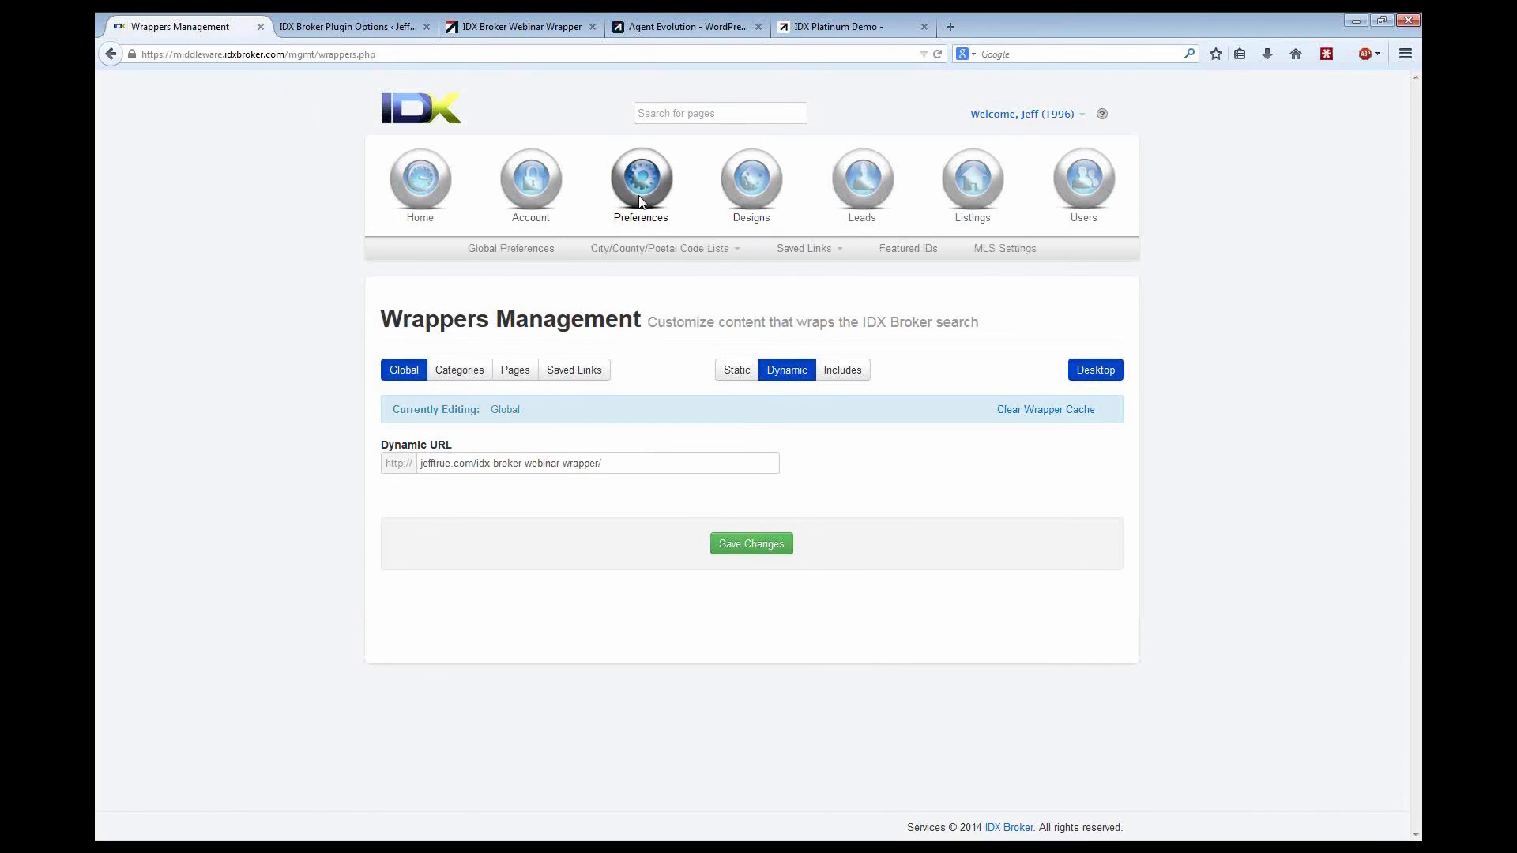
{"action": "left_click", "coordinate": [839, 259]}
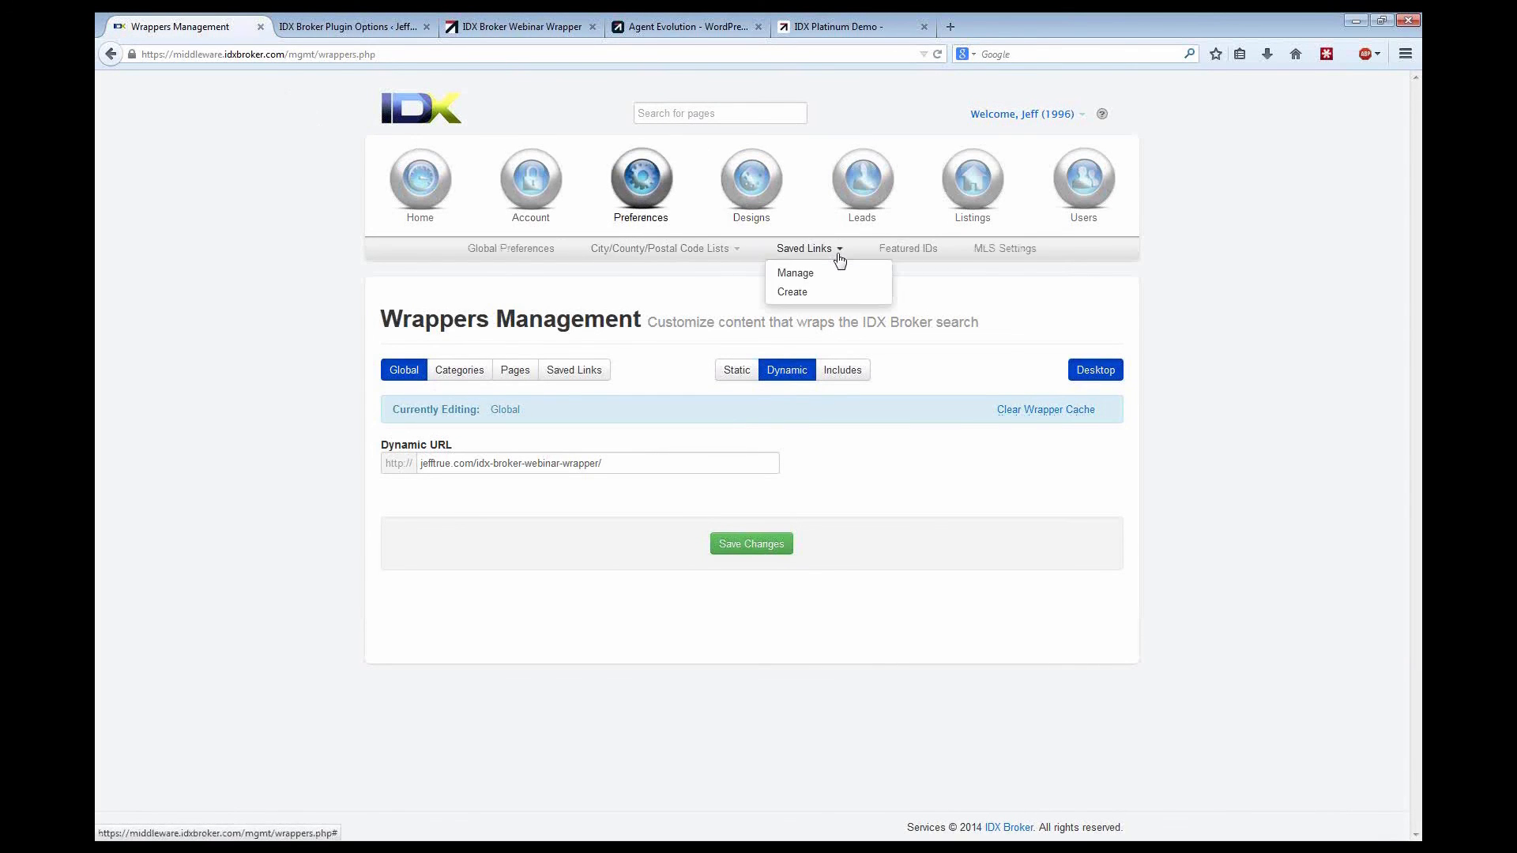
{"action": "left_click", "coordinate": [793, 293]}
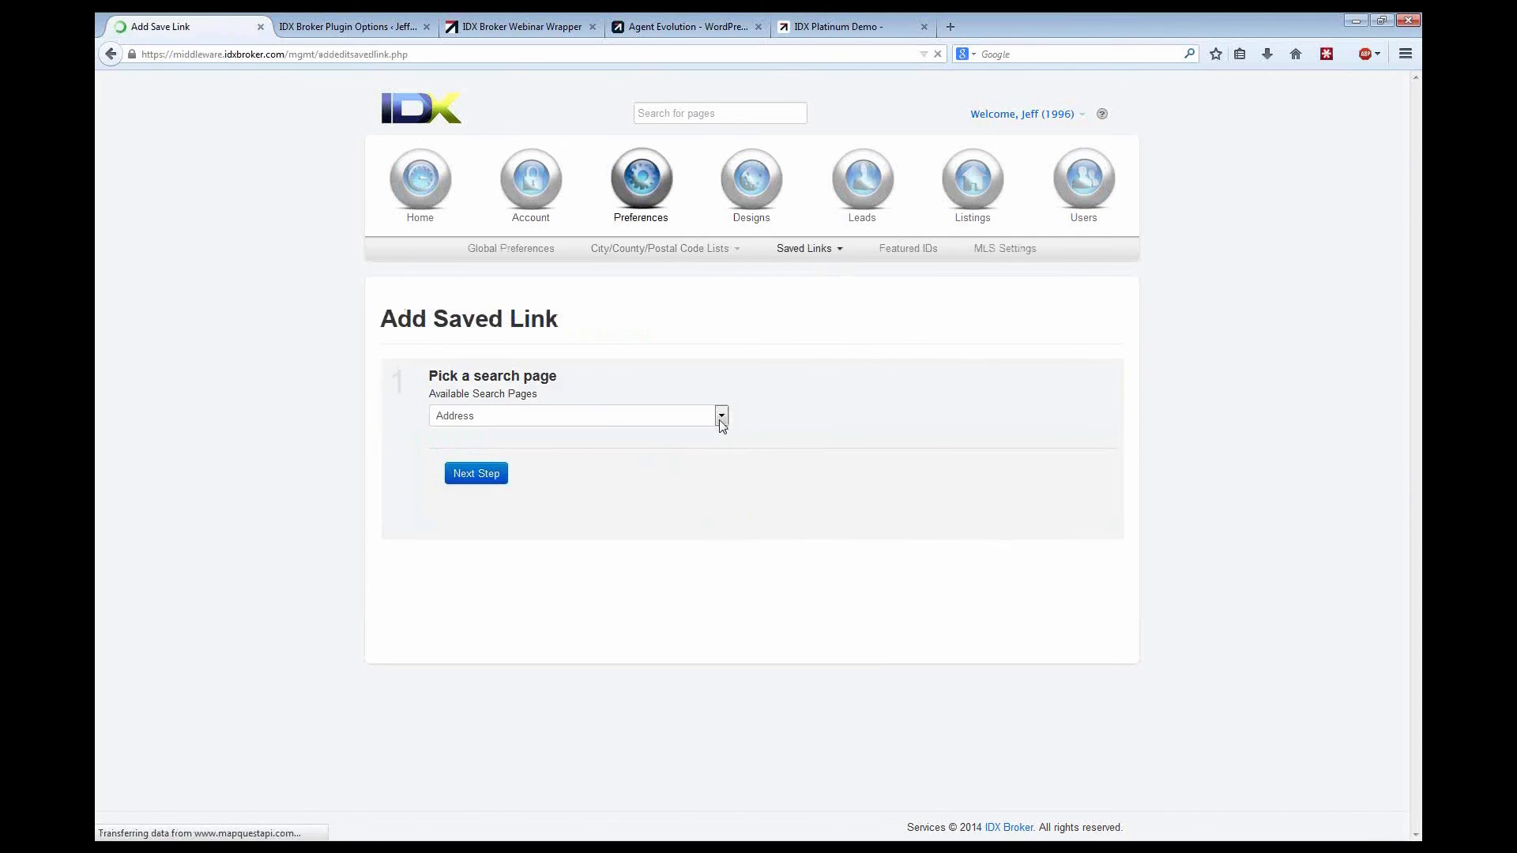
{"action": "left_click", "coordinate": [579, 424]}
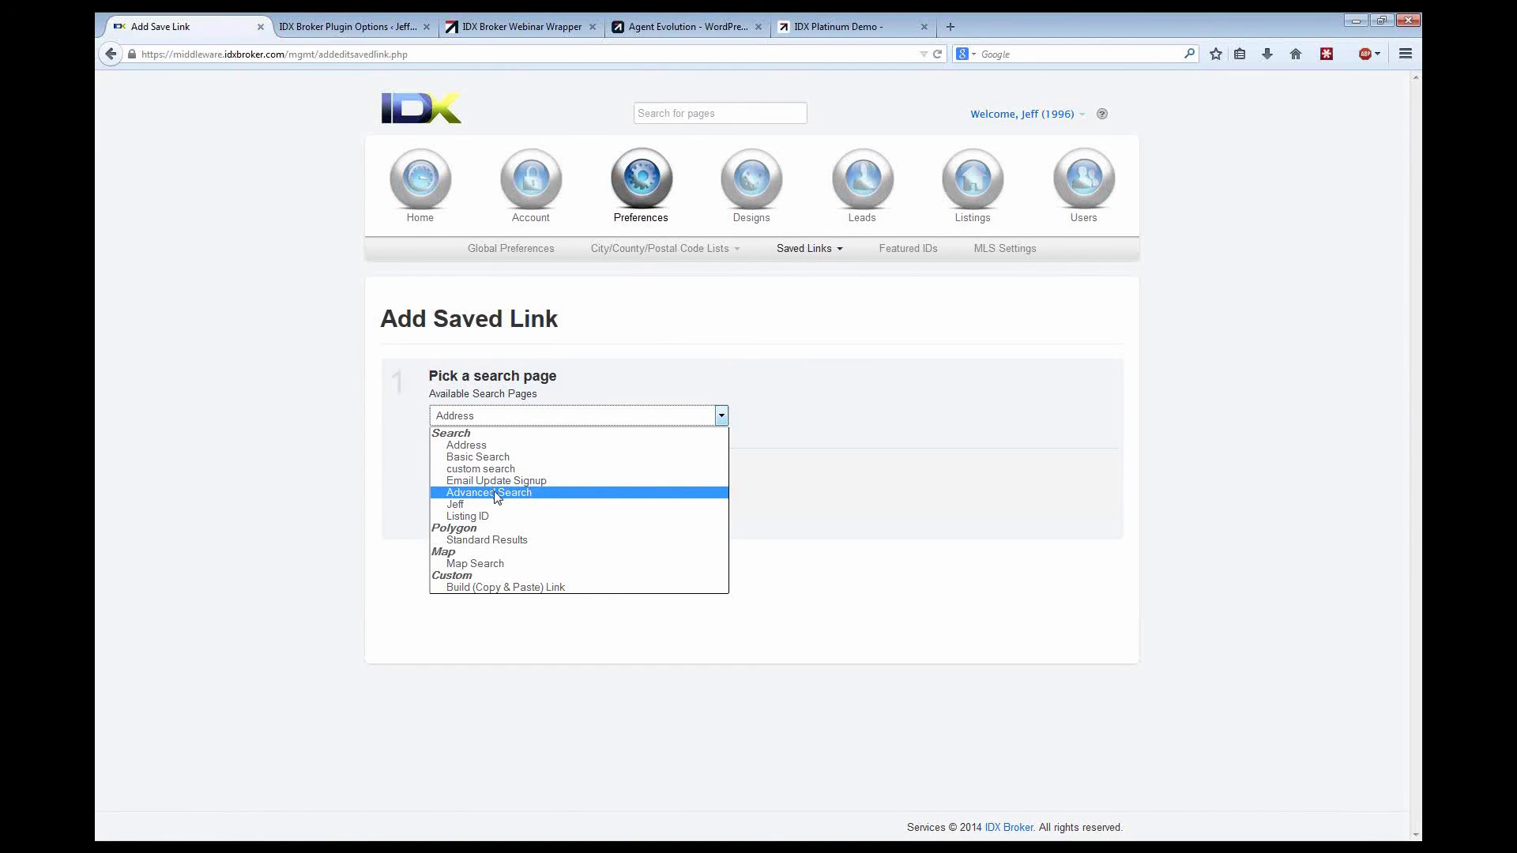
{"action": "left_click", "coordinate": [496, 493]}
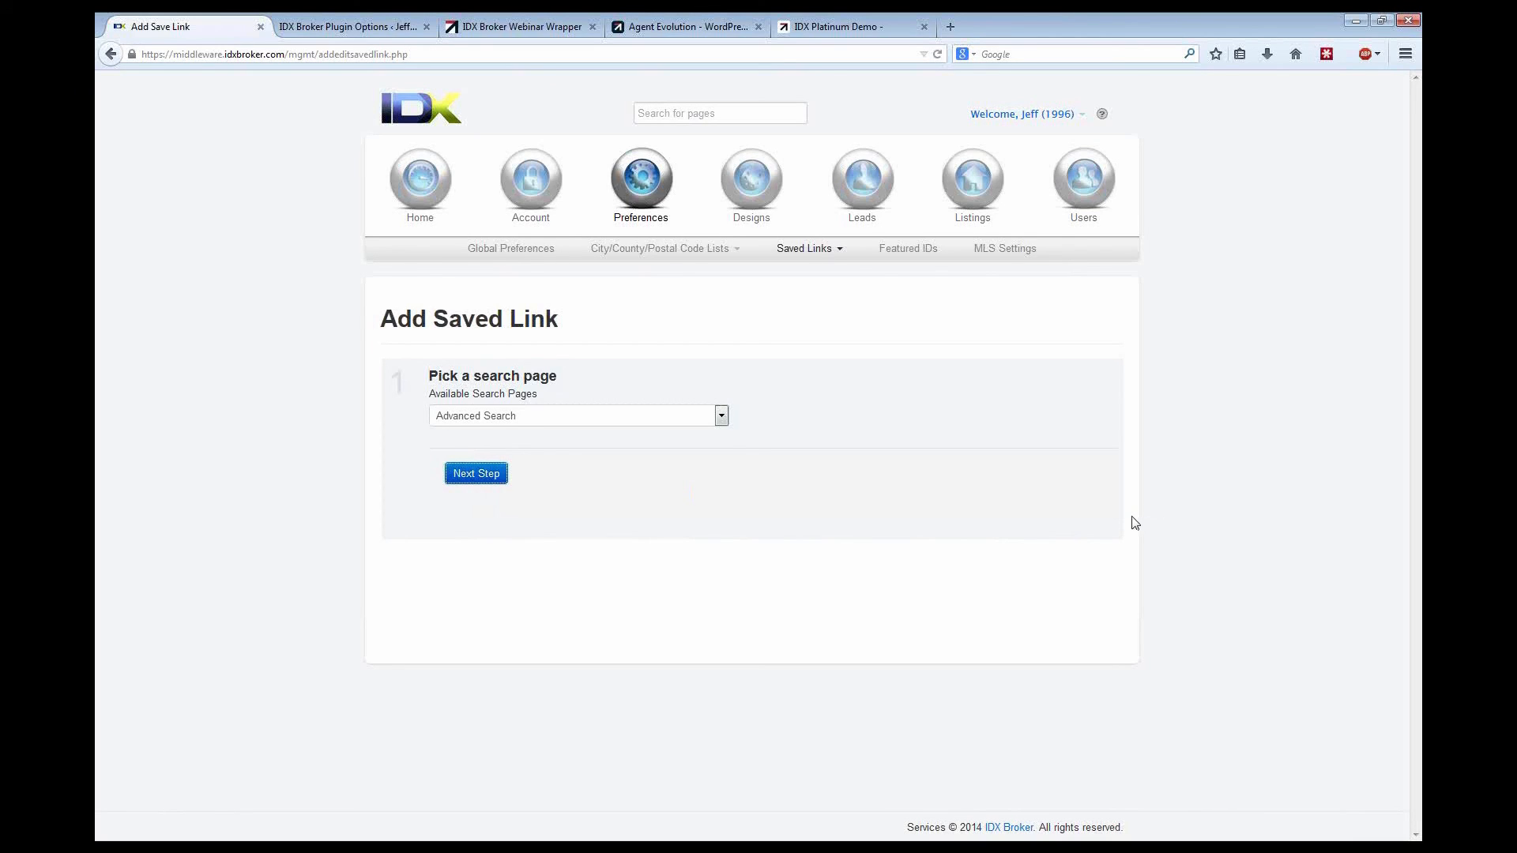
{"action": "left_click", "coordinate": [474, 478]}
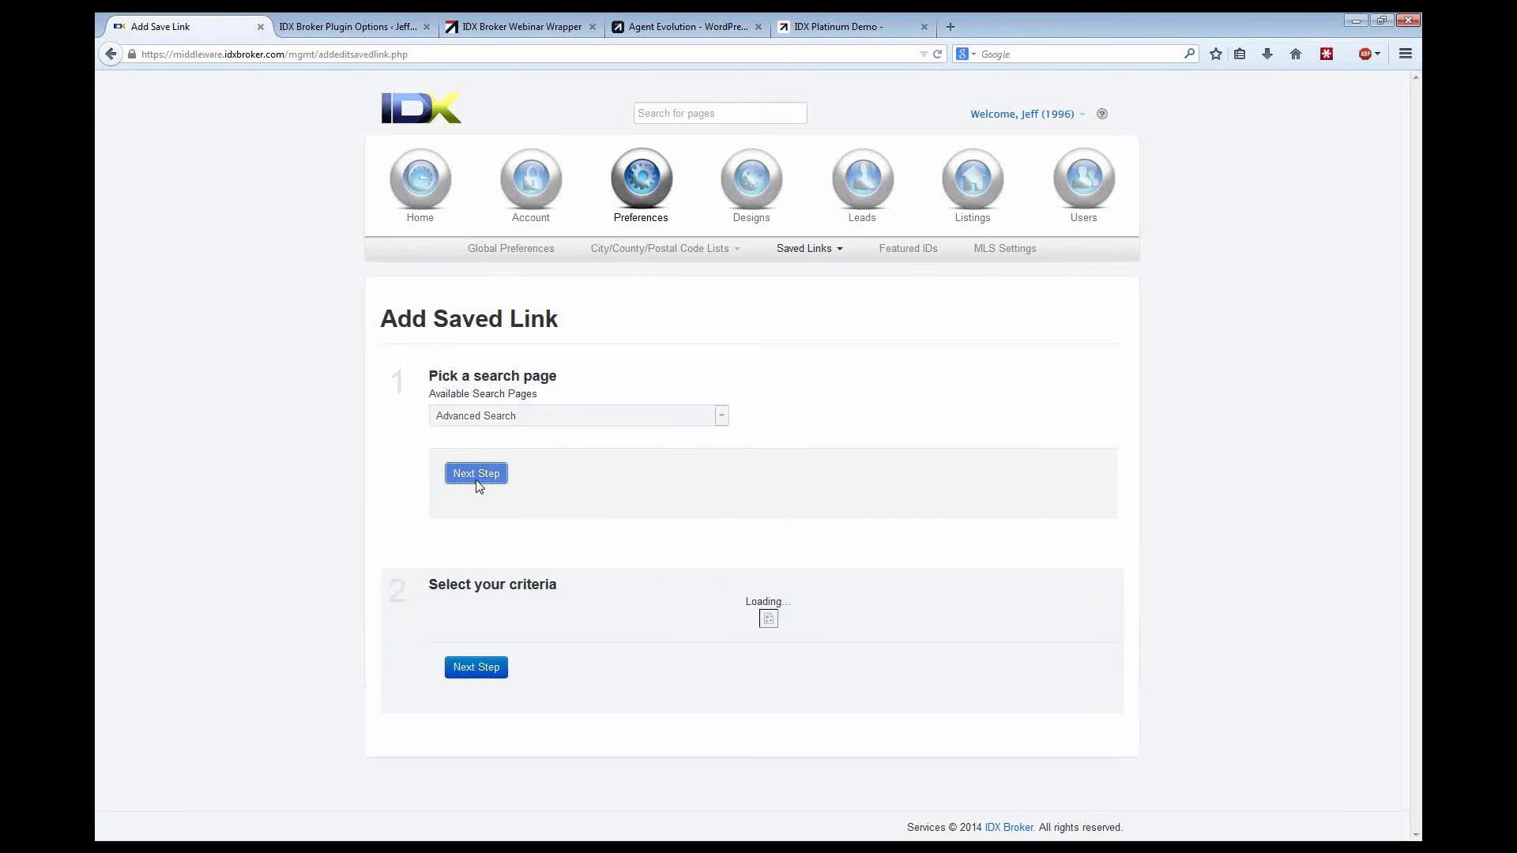
Step: Review the saved link's search criteria, proceed to its naming stage, and examine the SEO, link, sub-header and agent assignment settings
{"action": "scroll", "coordinate": [423, 532], "scroll_direction": "down", "scroll_amount": 7}
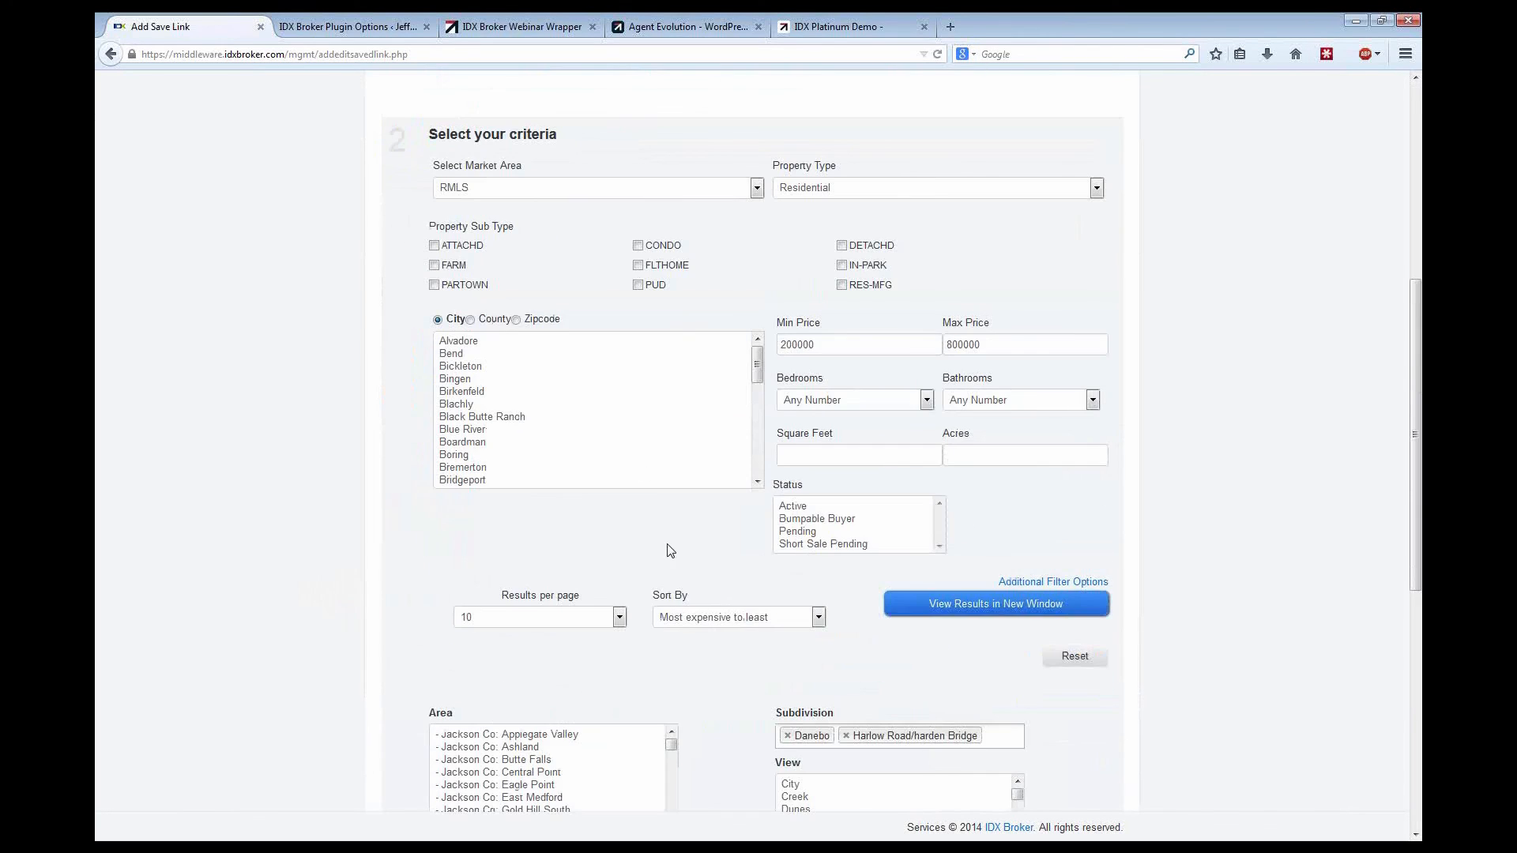
{"action": "scroll", "coordinate": [610, 556], "scroll_direction": "down", "scroll_amount": 3}
{"action": "scroll", "coordinate": [610, 556], "scroll_direction": "down", "scroll_amount": 1}
{"action": "scroll", "coordinate": [681, 526], "scroll_direction": "up", "scroll_amount": 4}
{"action": "left_click_drag", "start_coordinate": [501, 457], "coordinate": [577, 599]}
{"action": "scroll", "coordinate": [408, 625], "scroll_direction": "down", "scroll_amount": 8}
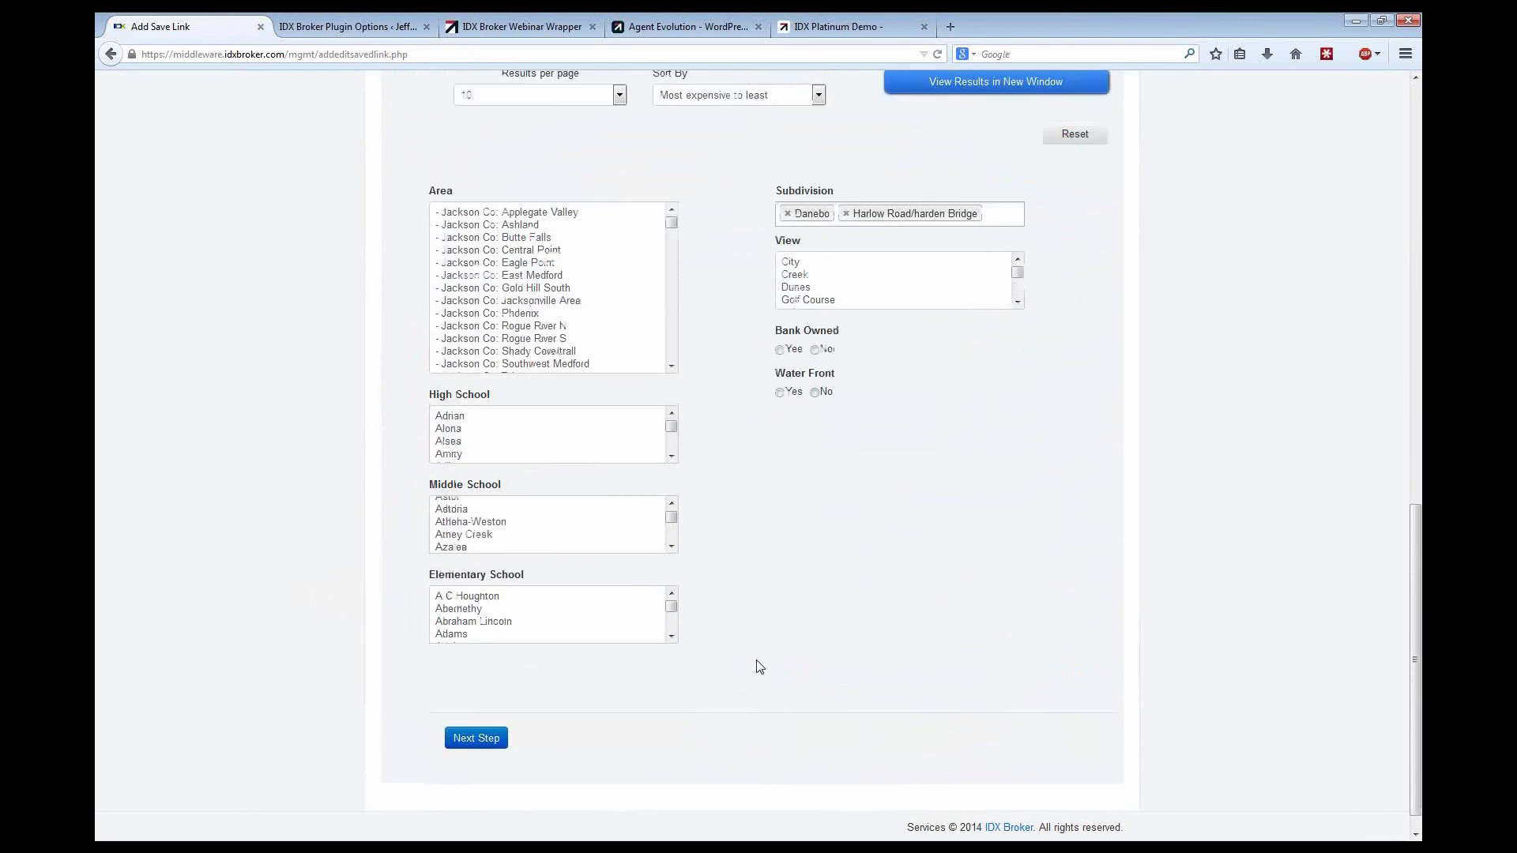
{"action": "left_click", "coordinate": [475, 714]}
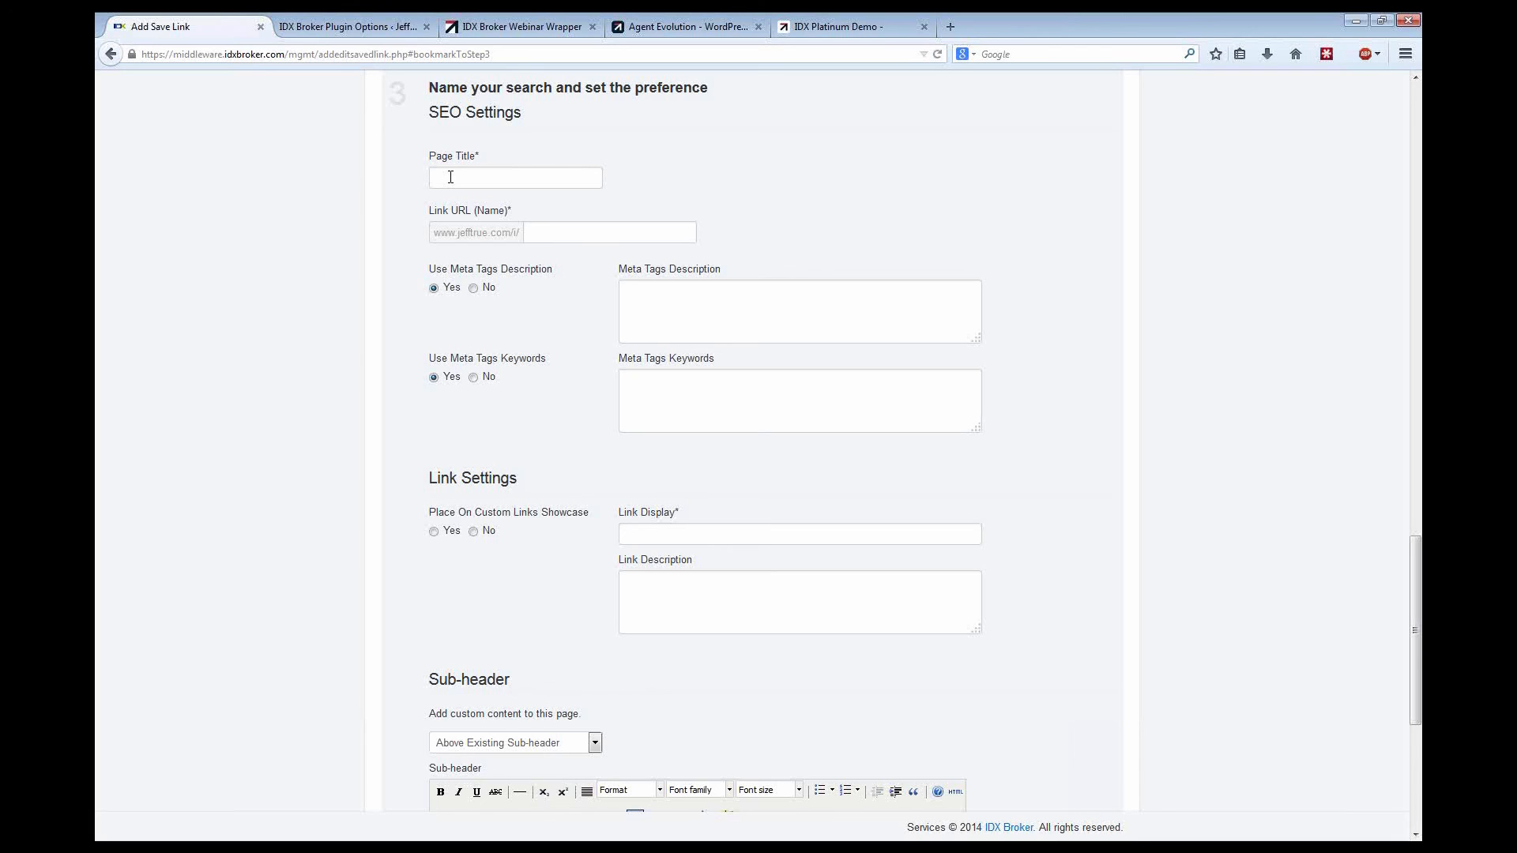
{"action": "scroll", "coordinate": [367, 442], "scroll_direction": "down", "scroll_amount": 5}
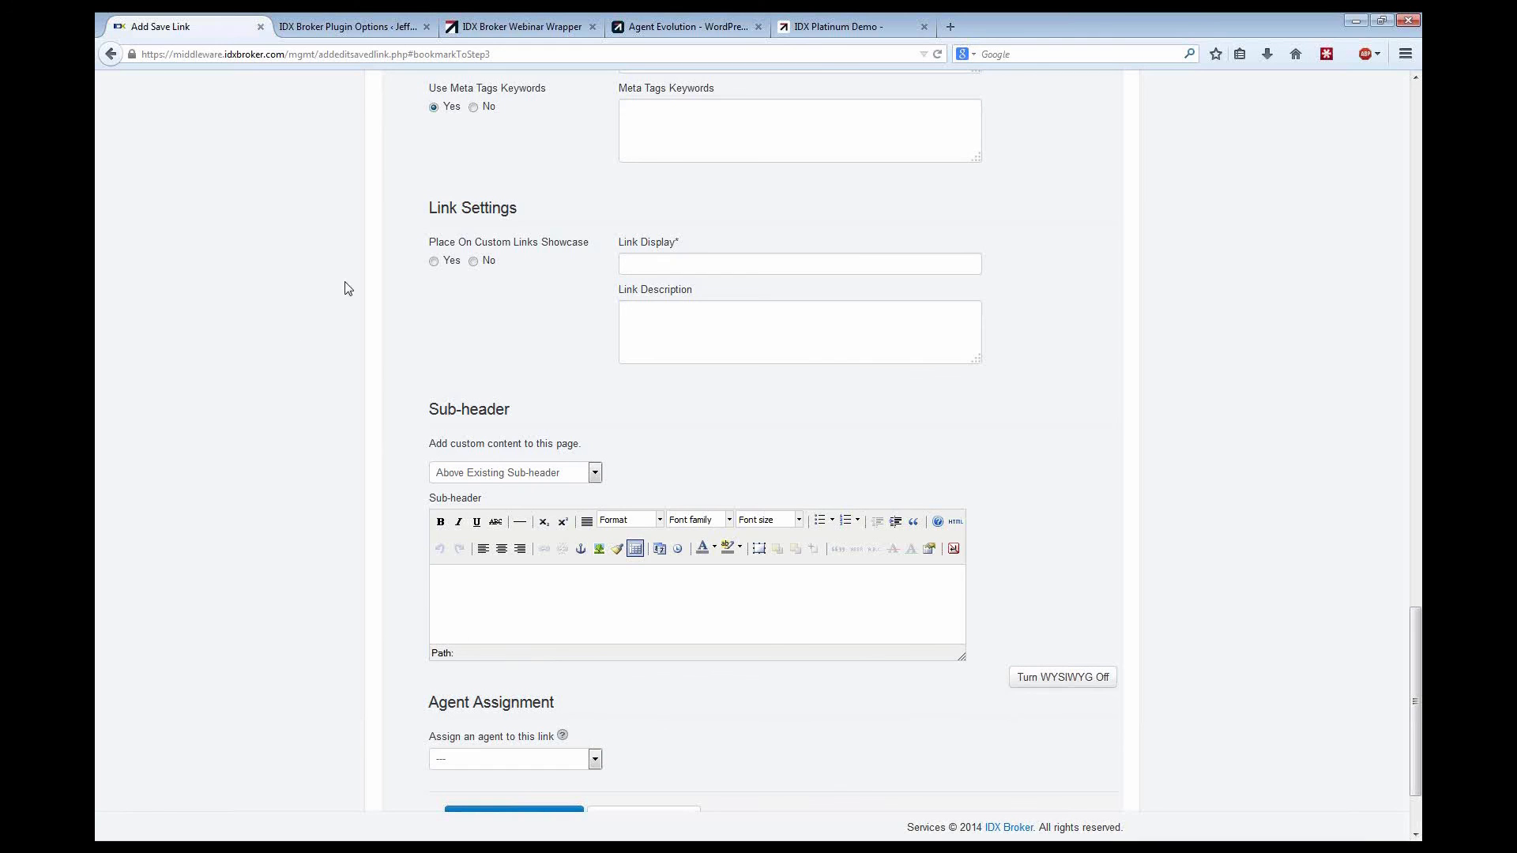
Step: Try to load the mobile version of the demo site's Basic Search page by appending $mobile to its URL
{"action": "left_click", "coordinate": [496, 36]}
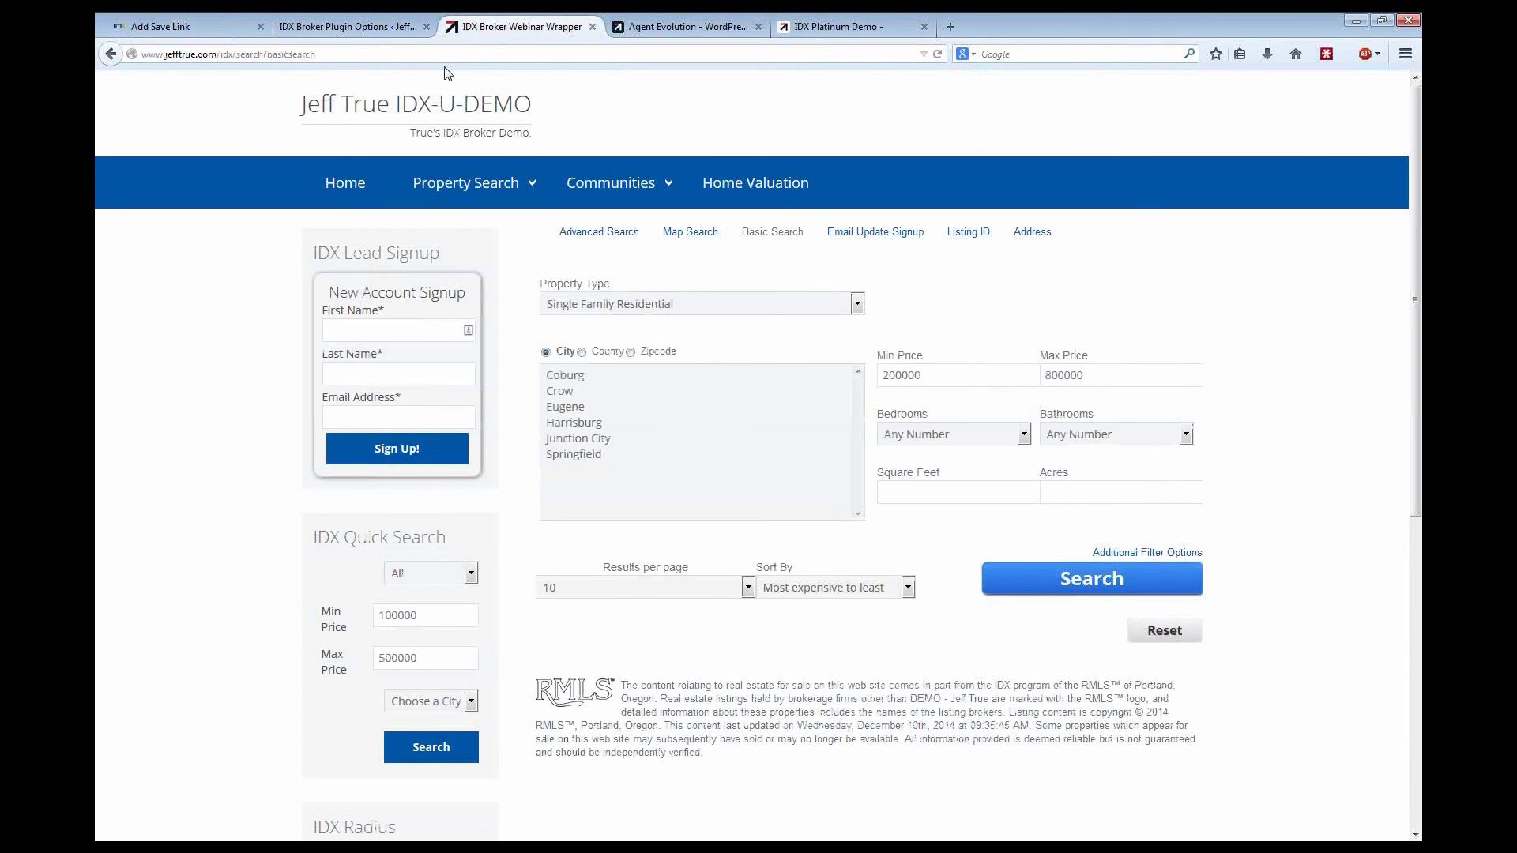
{"action": "left_click", "coordinate": [403, 54]}
{"action": "left_click", "coordinate": [410, 57]}
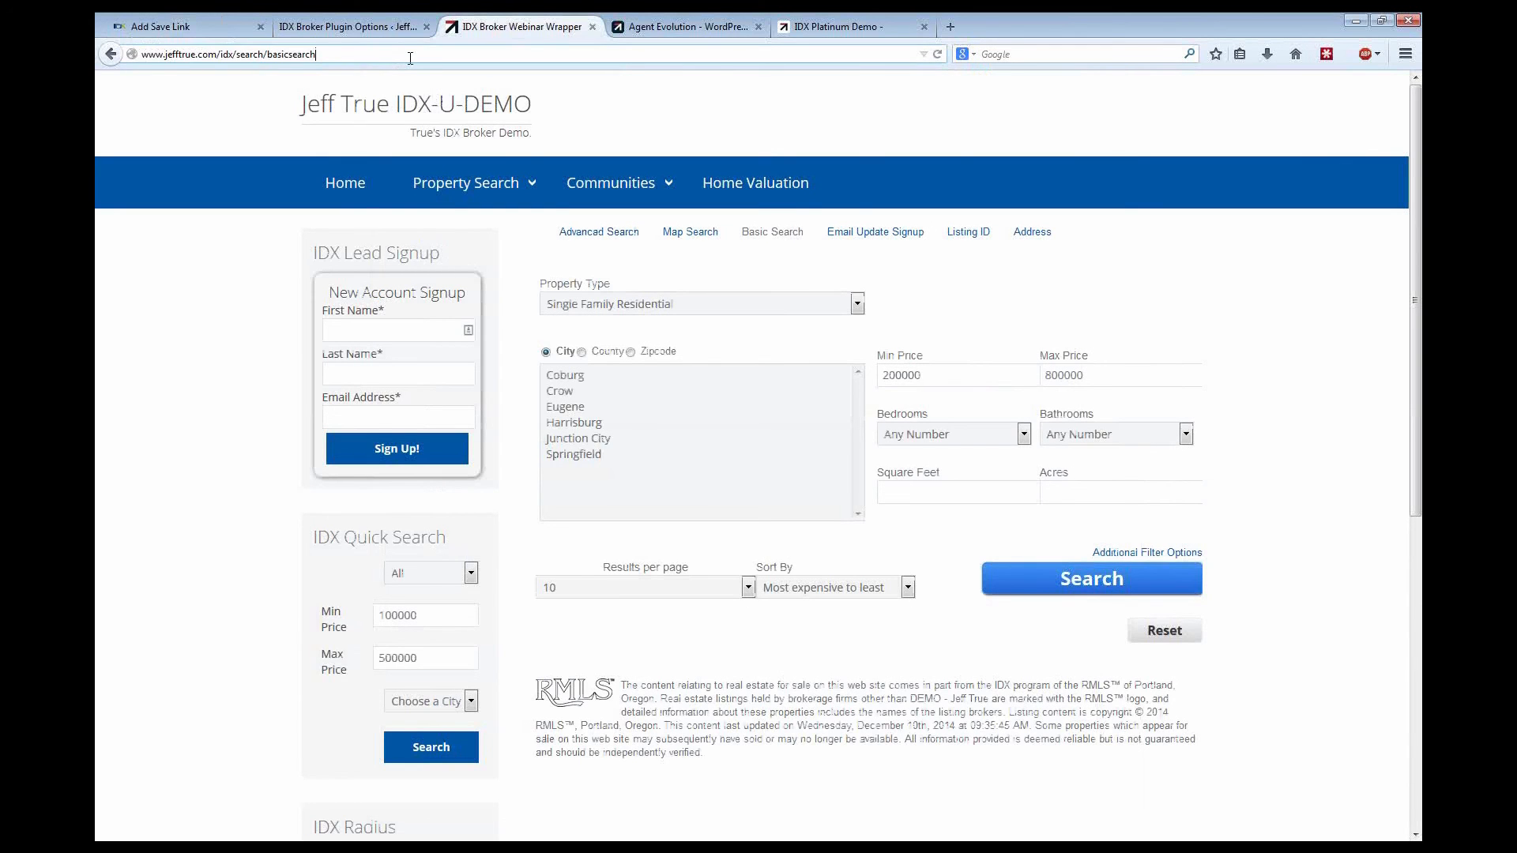
{"action": "type", "text": "$mobile"}
{"action": "key", "text": "Return"}
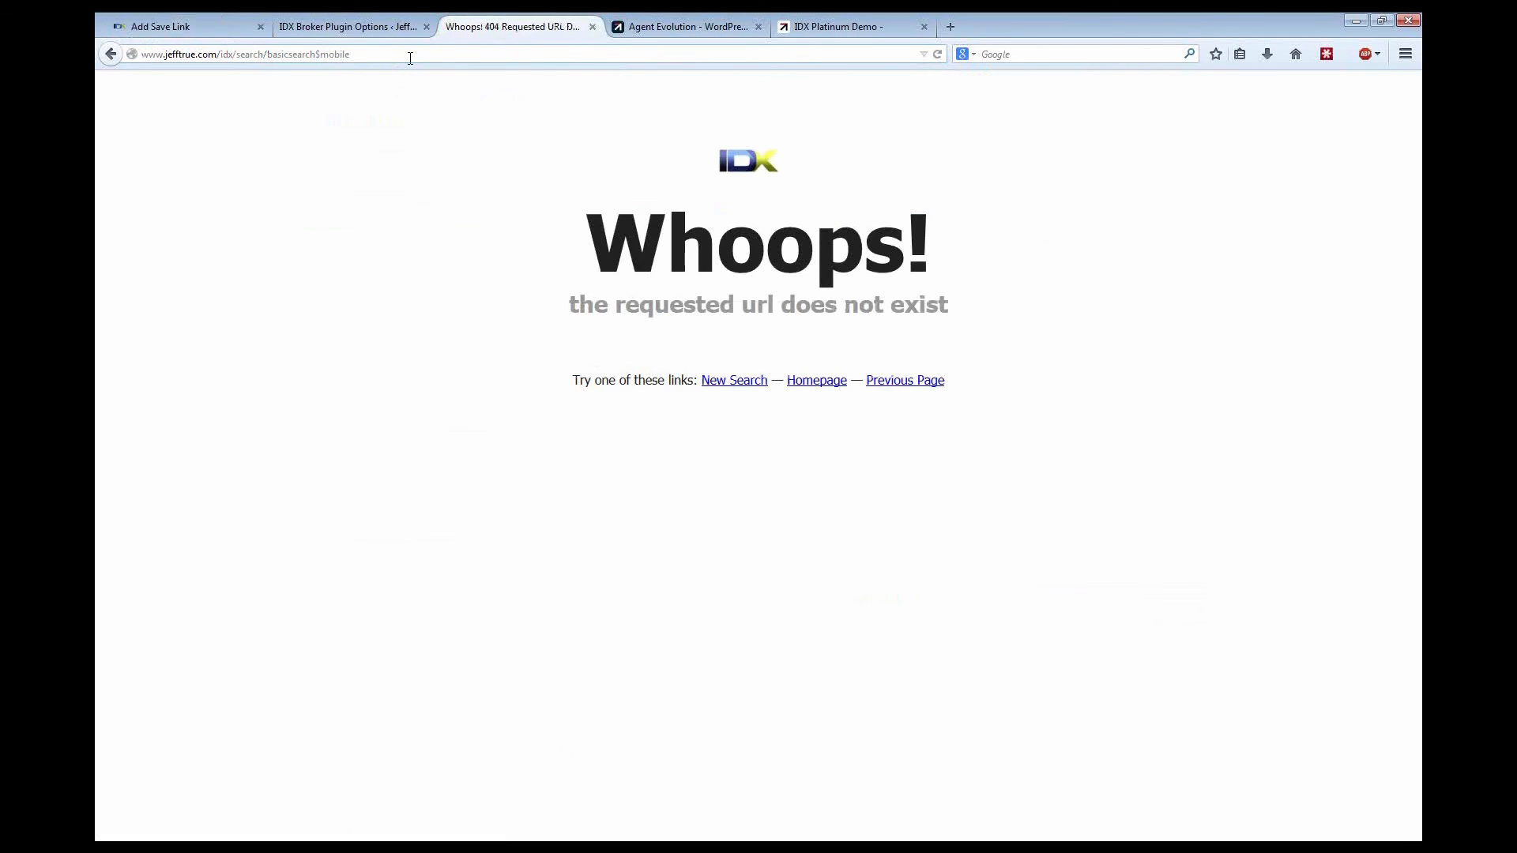
Step: Correct the URL suffix to &mobile and load the mobile version of the Basic Search page
{"action": "left_click", "coordinate": [323, 53]}
{"action": "left_click", "coordinate": [323, 55]}
{"action": "key", "text": "BackSpace"}
{"action": "type", "text": "&"}
{"action": "key", "text": "Return"}
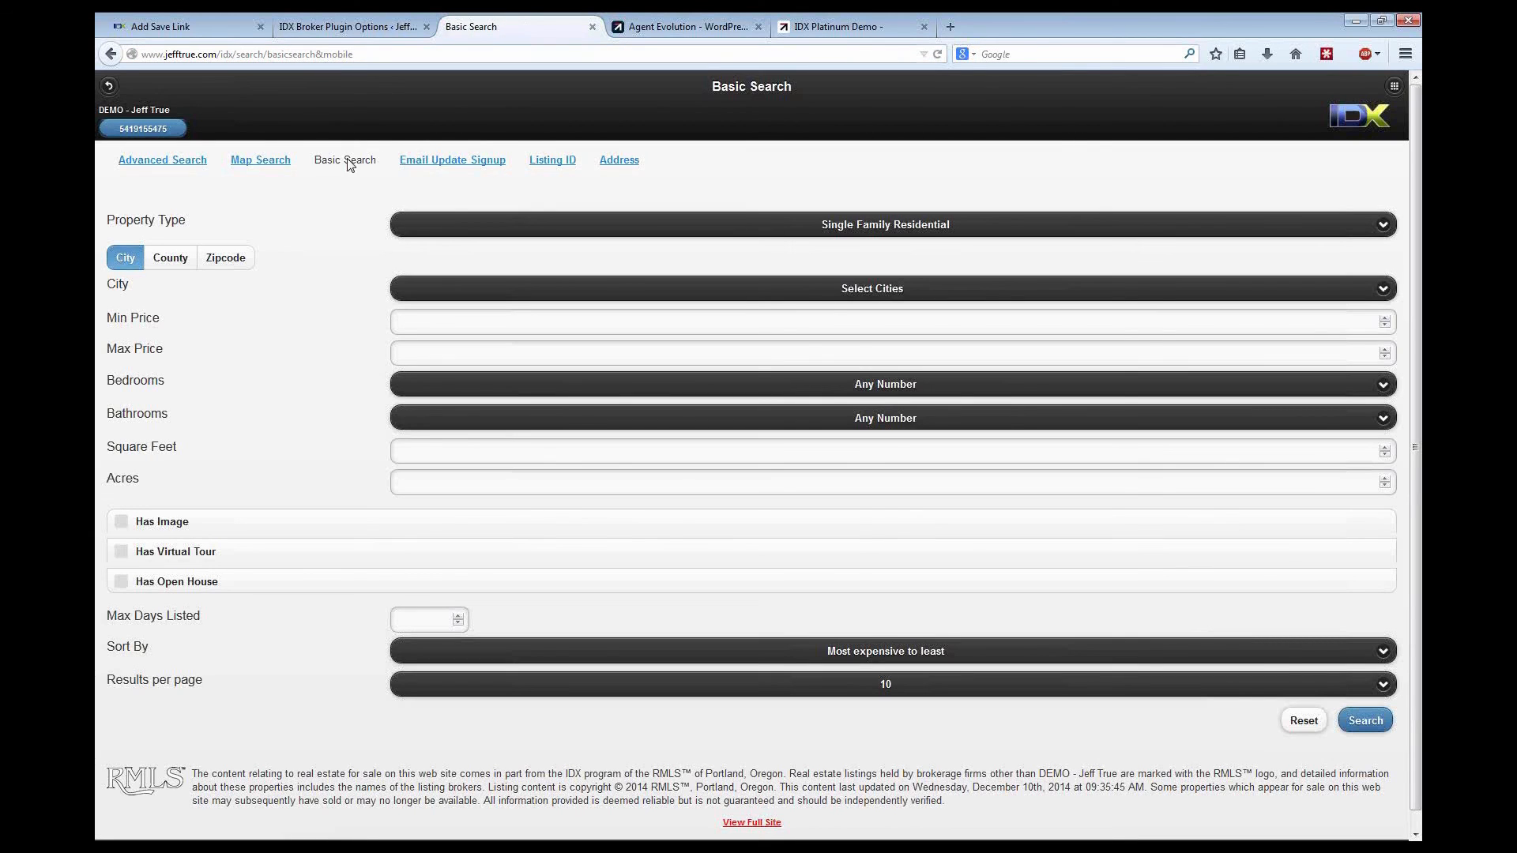
Step: Shrink the browser window to a narrow phone-like width and look through the mobile Basic Search form's fields
{"action": "double_click", "coordinate": [1111, 20]}
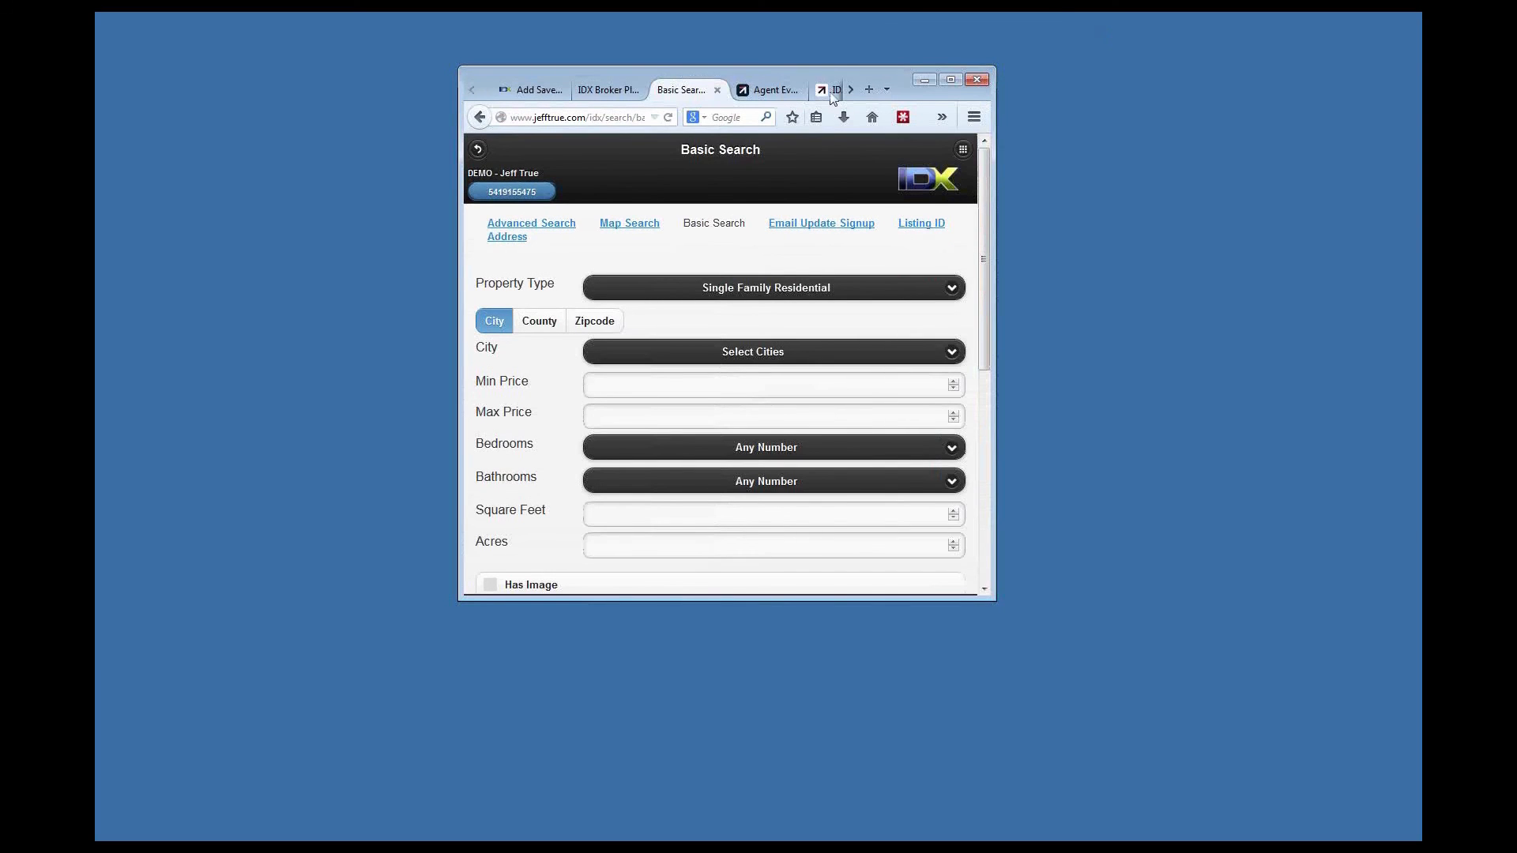
{"action": "left_click_drag", "start_coordinate": [832, 73], "coordinate": [734, 67]}
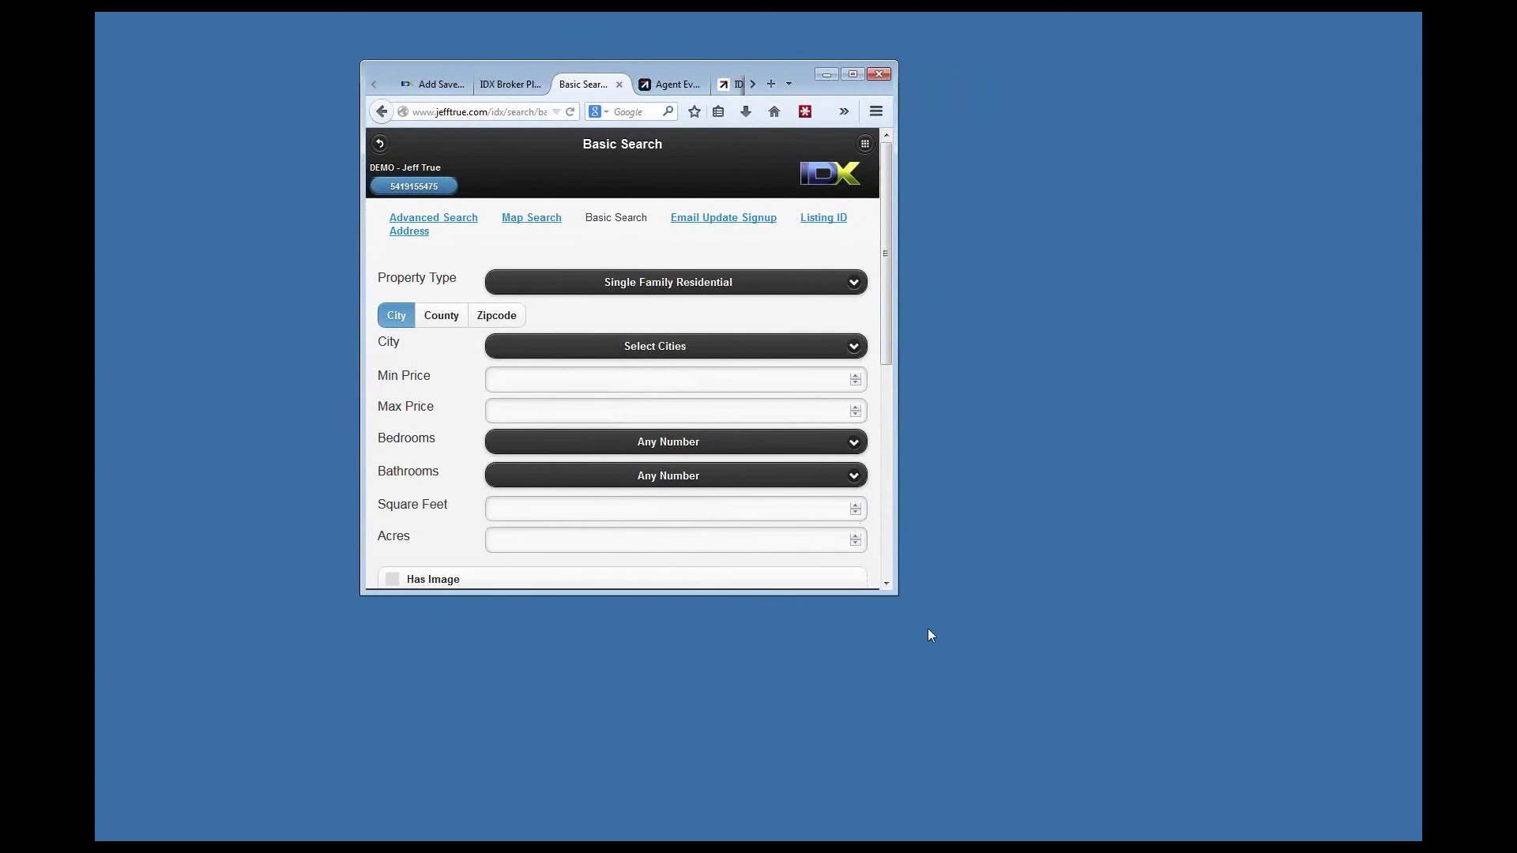
{"action": "left_click_drag", "start_coordinate": [893, 595], "coordinate": [672, 581]}
{"action": "left_click_drag", "start_coordinate": [578, 74], "coordinate": [753, 101]}
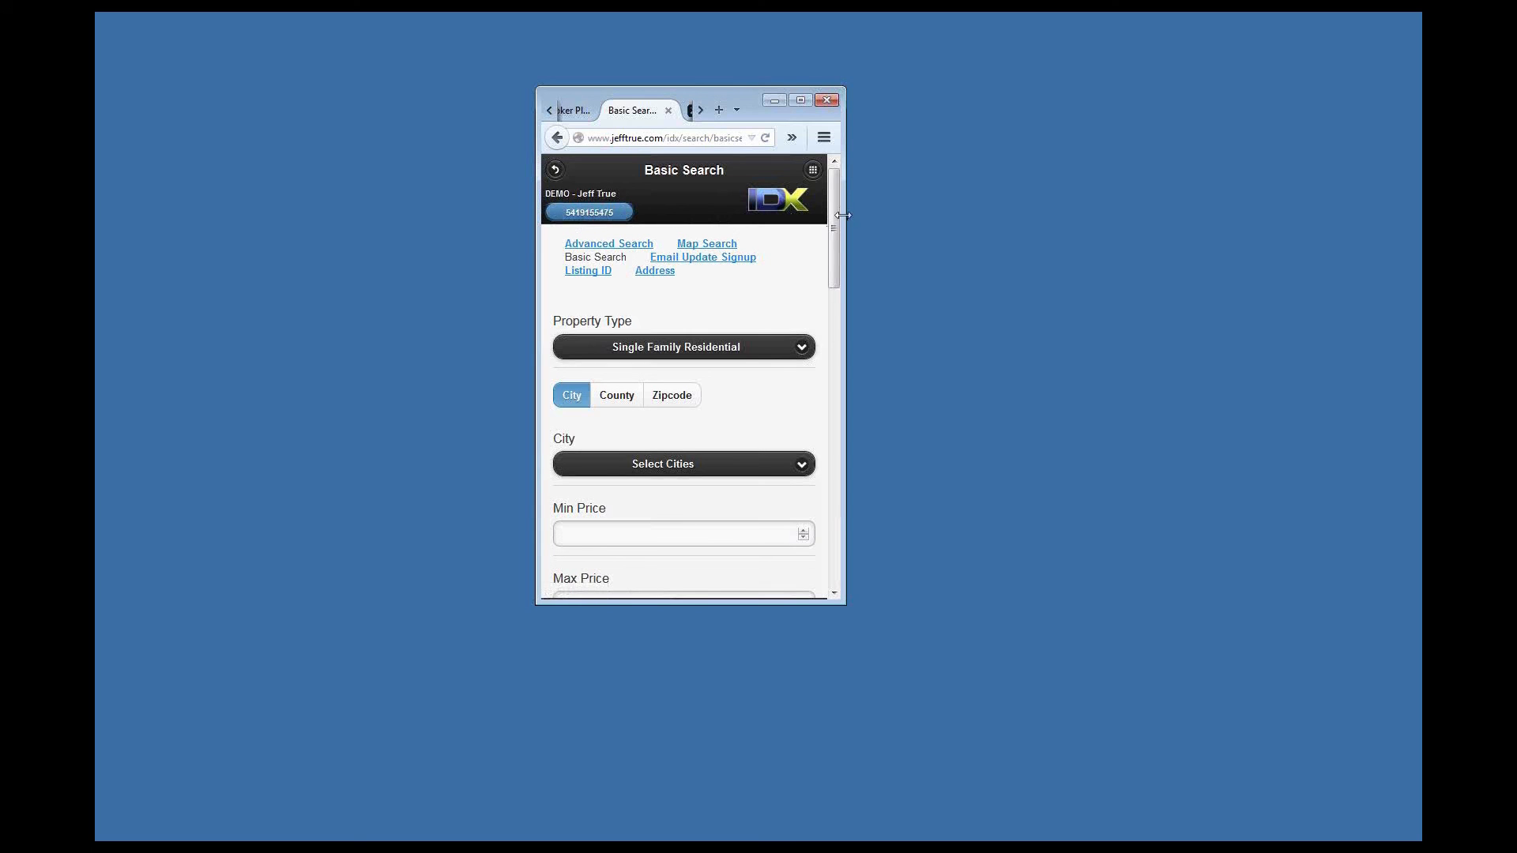
{"action": "left_click_drag", "start_coordinate": [832, 221], "coordinate": [833, 302]}
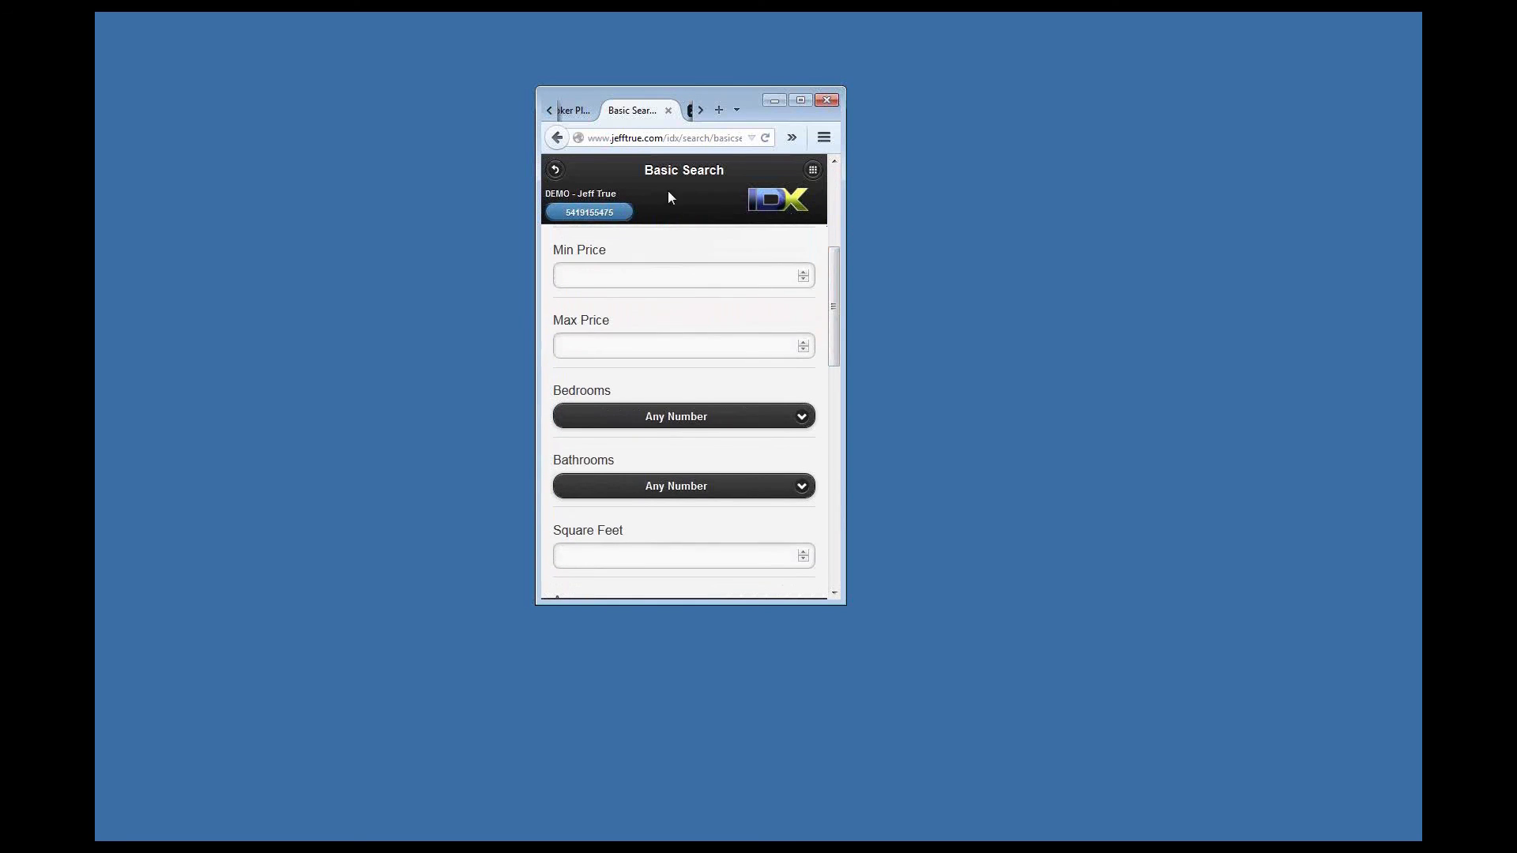
{"action": "left_click_drag", "start_coordinate": [833, 331], "coordinate": [831, 277]}
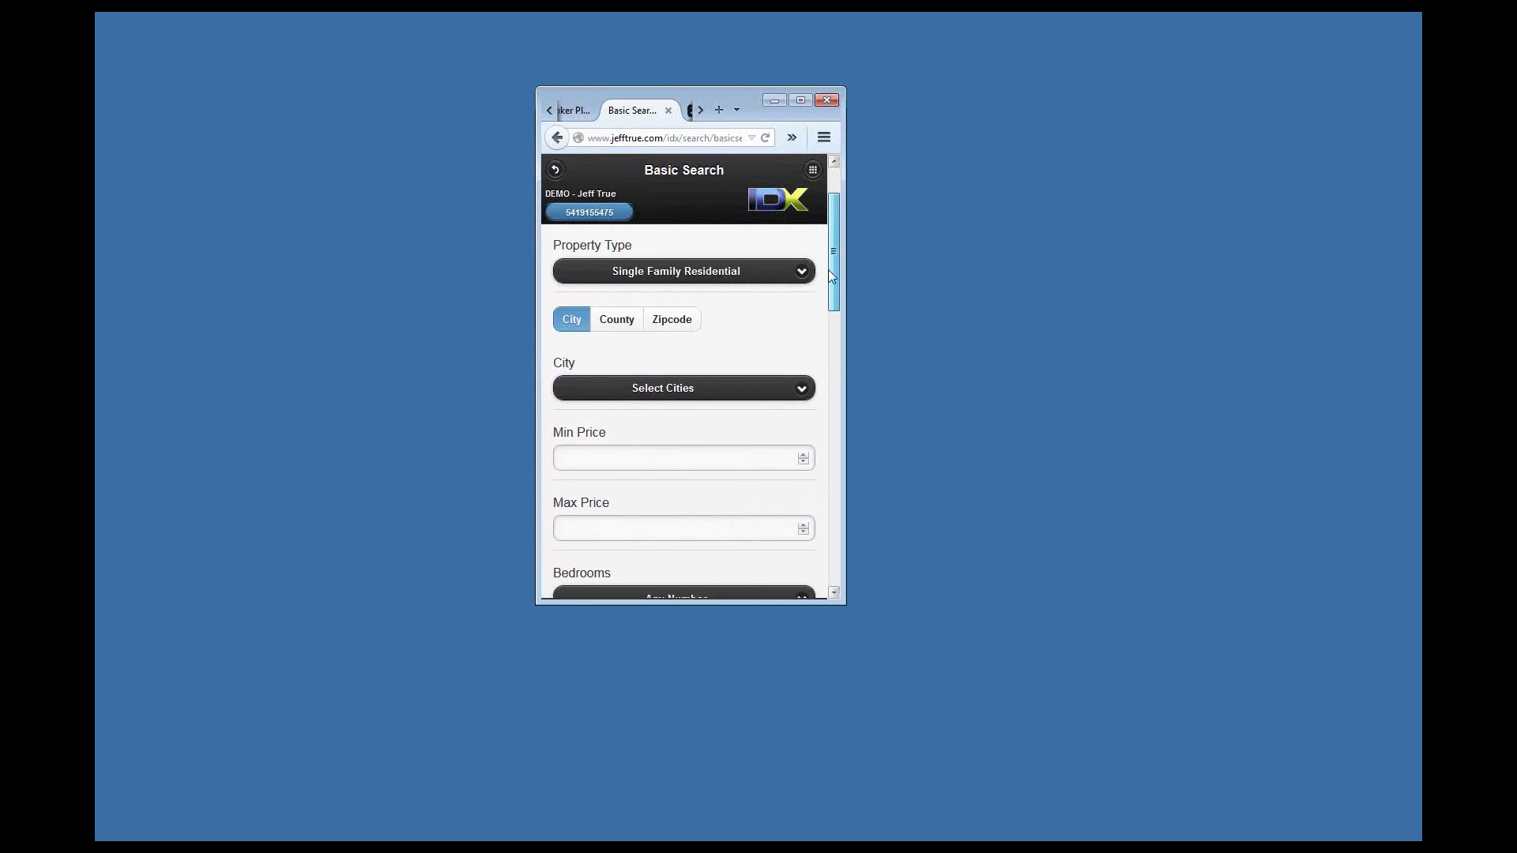
Step: Maximize the browser window and load the full desktop version of the Basic Search page by removing &mobile from its URL
{"action": "left_click", "coordinate": [800, 99]}
{"action": "left_click", "coordinate": [110, 51]}
{"action": "left_click_drag", "start_coordinate": [371, 53], "coordinate": [339, 57]}
{"action": "key", "text": "BackSpace"}
{"action": "key", "text": "Return"}
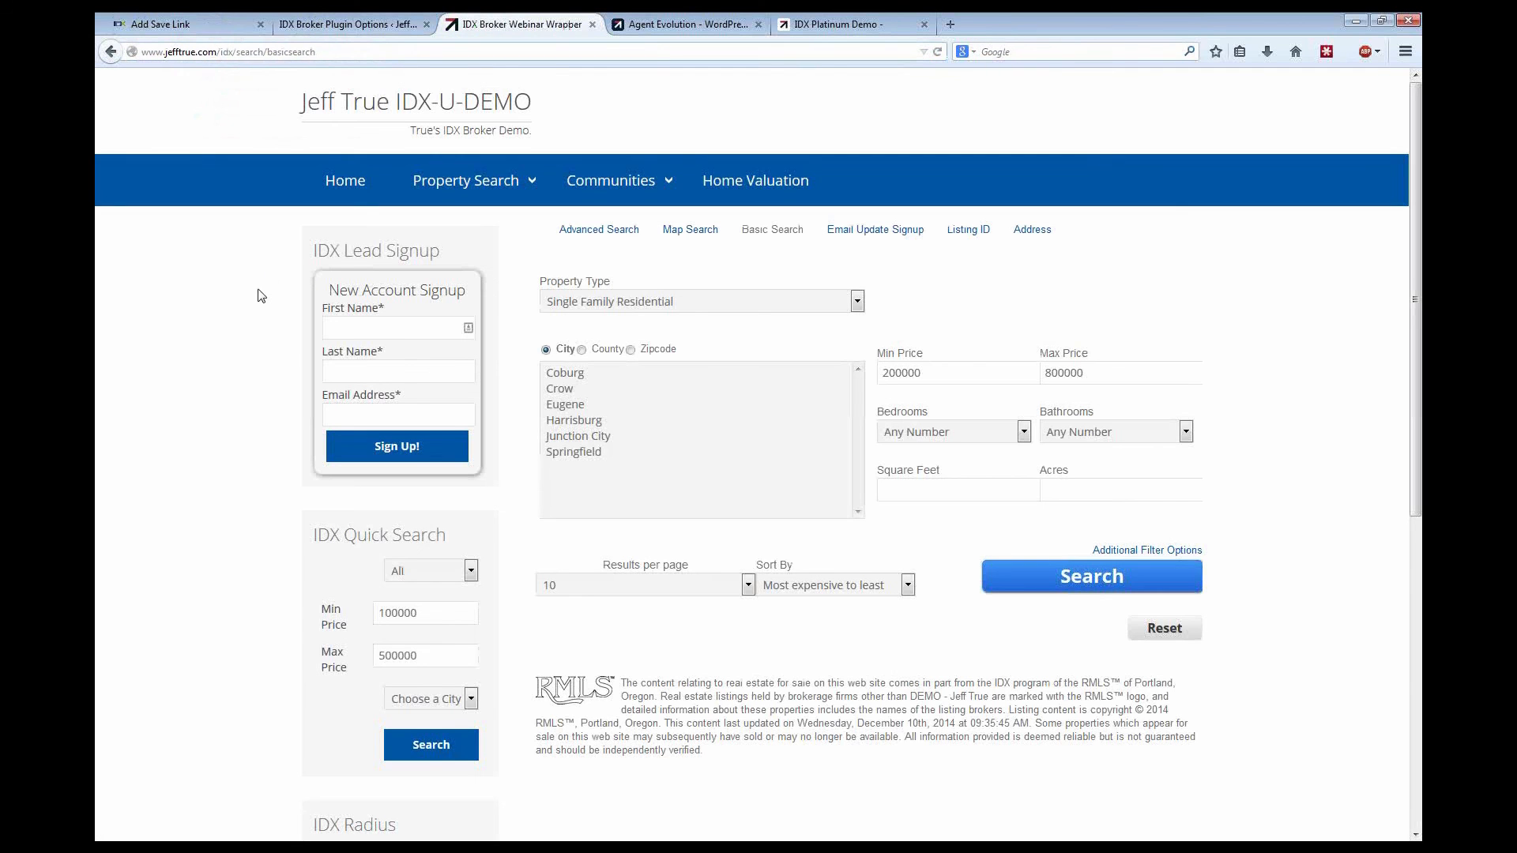